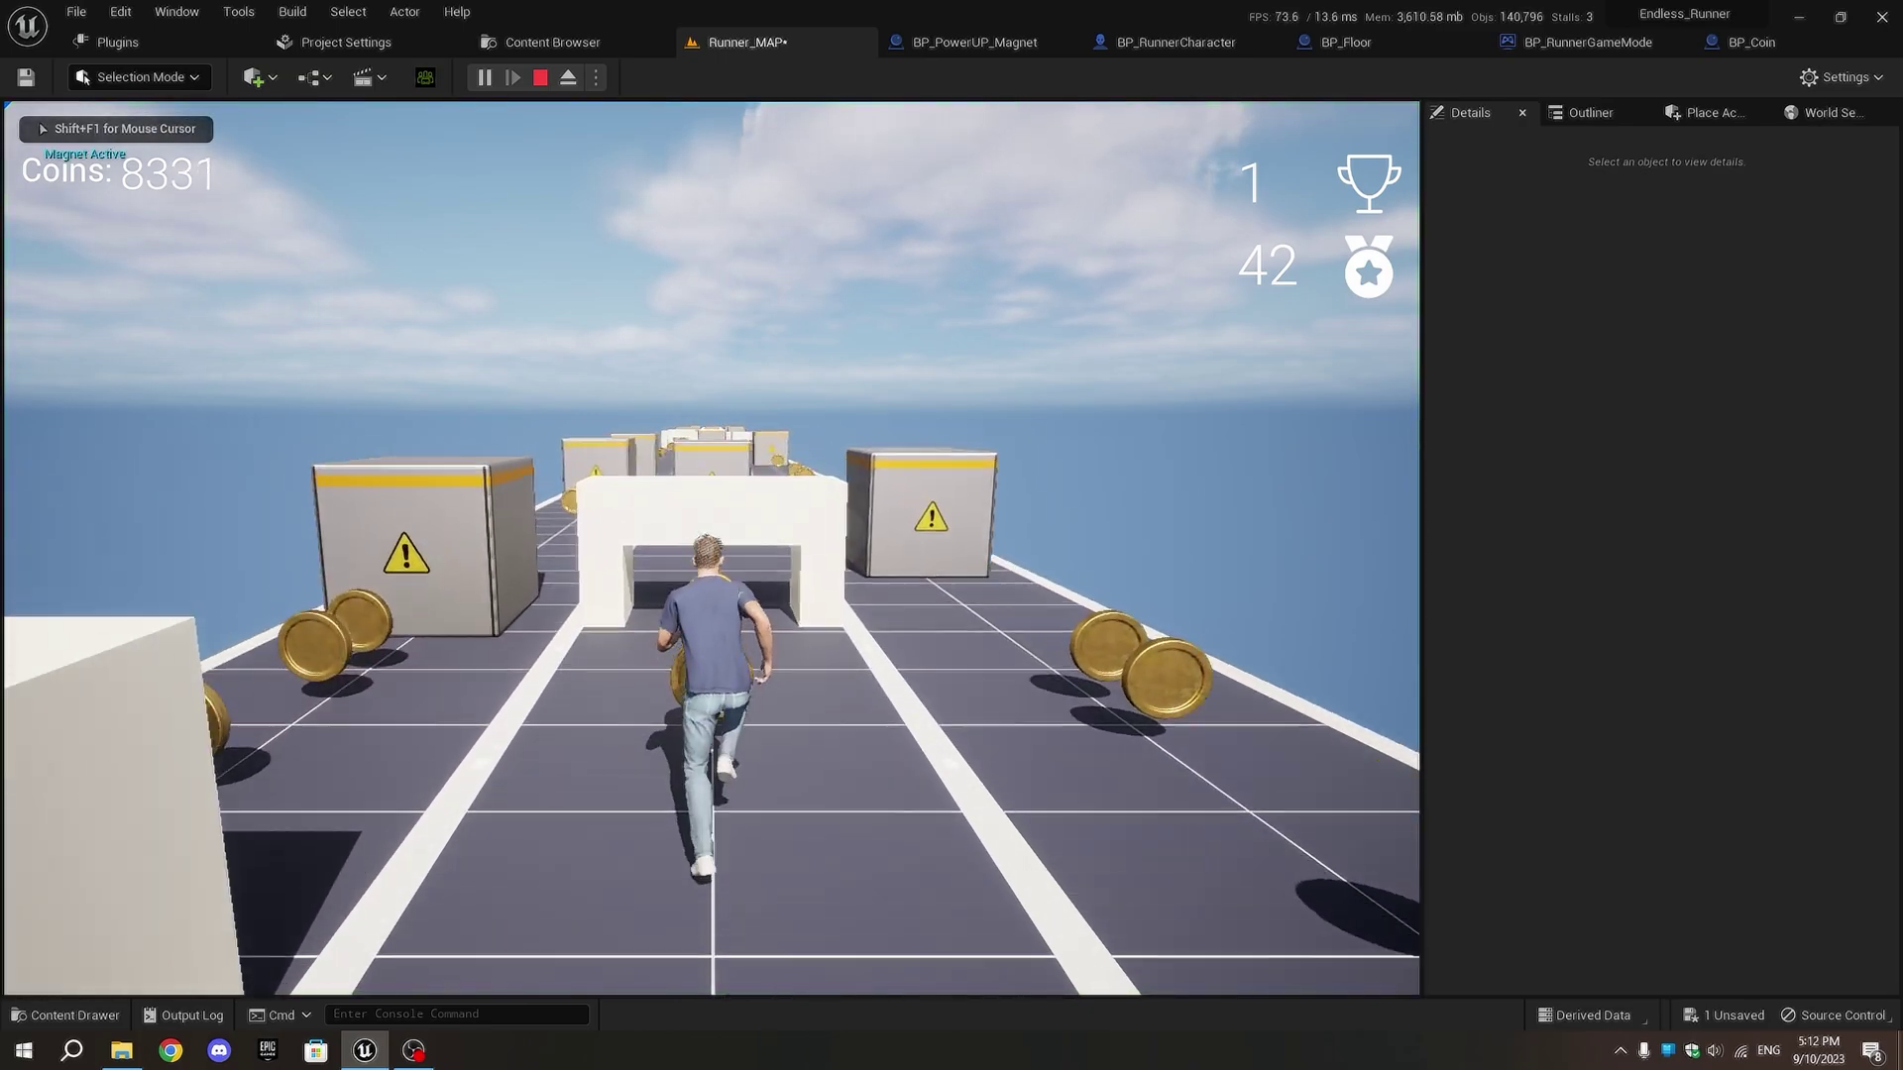
- Play-test the runner, sliding under arches and changing lanes to collect the magnet, then stop
key(s)
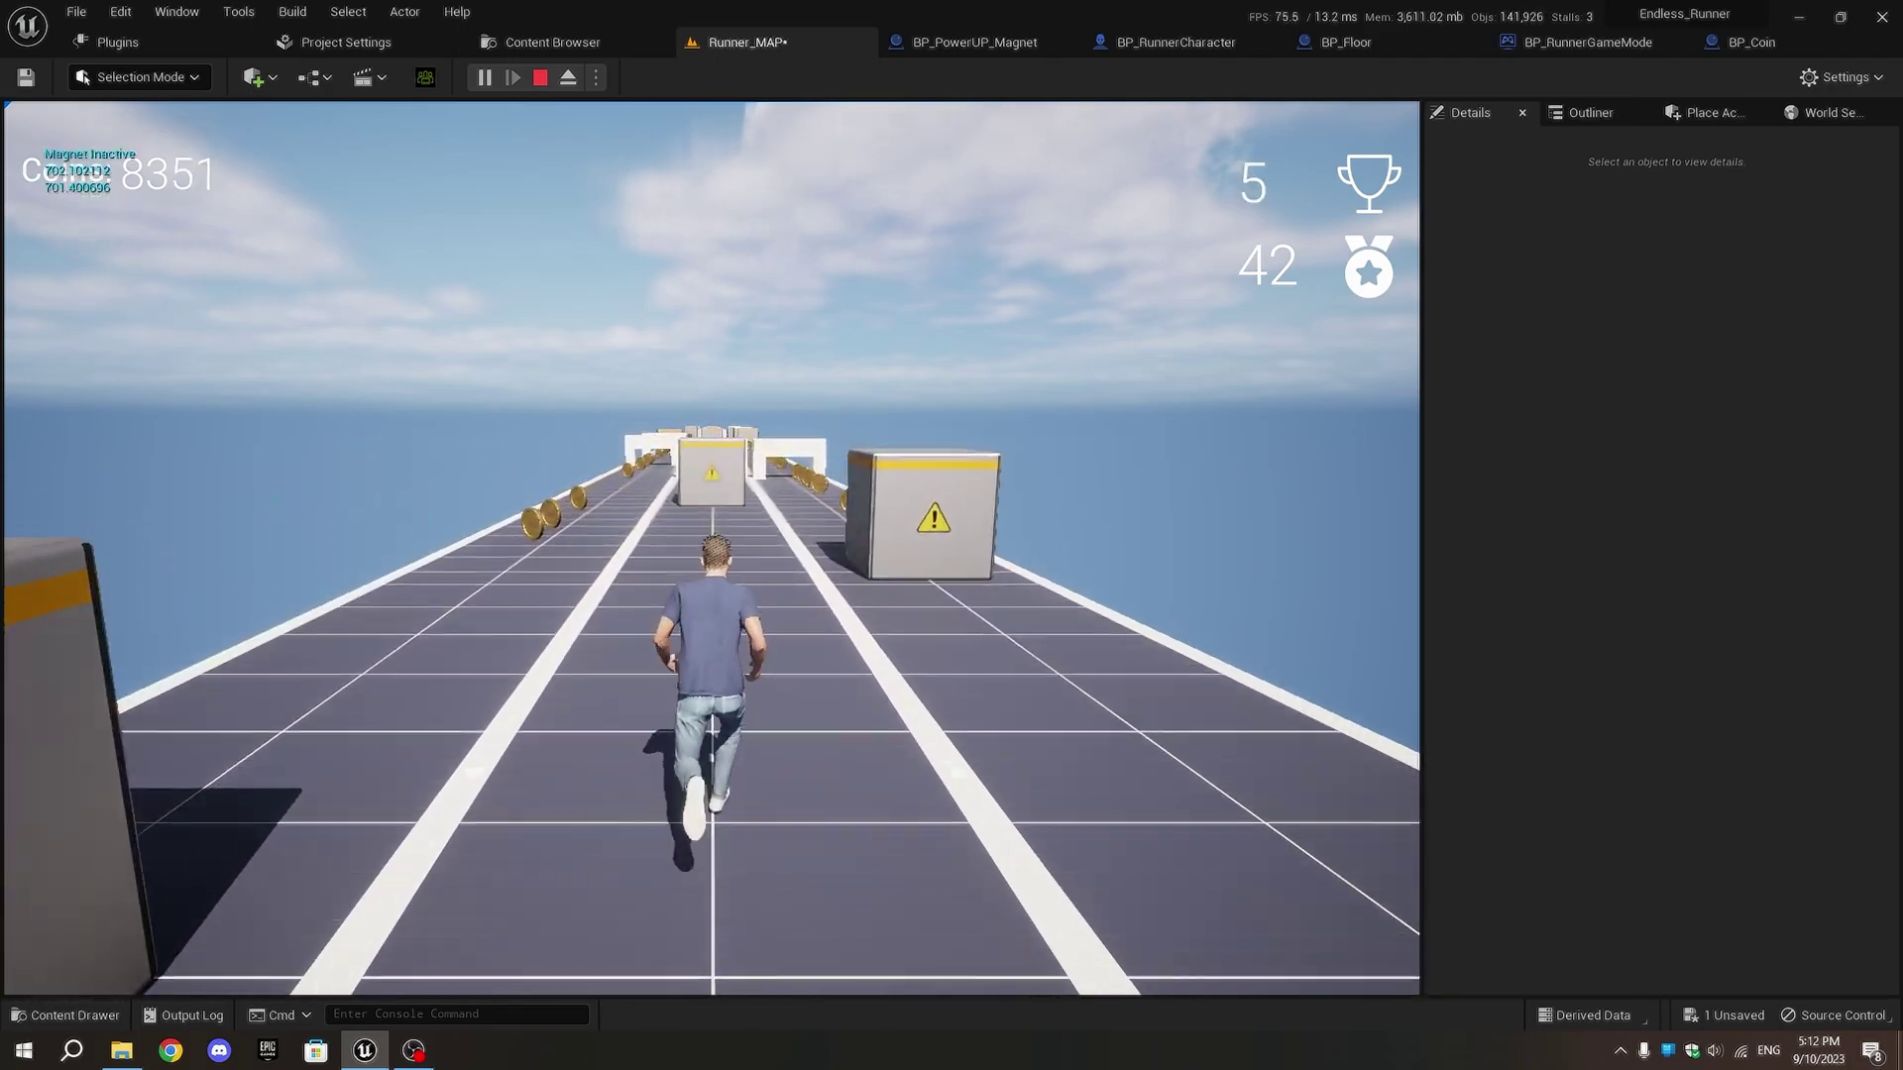
key(a)
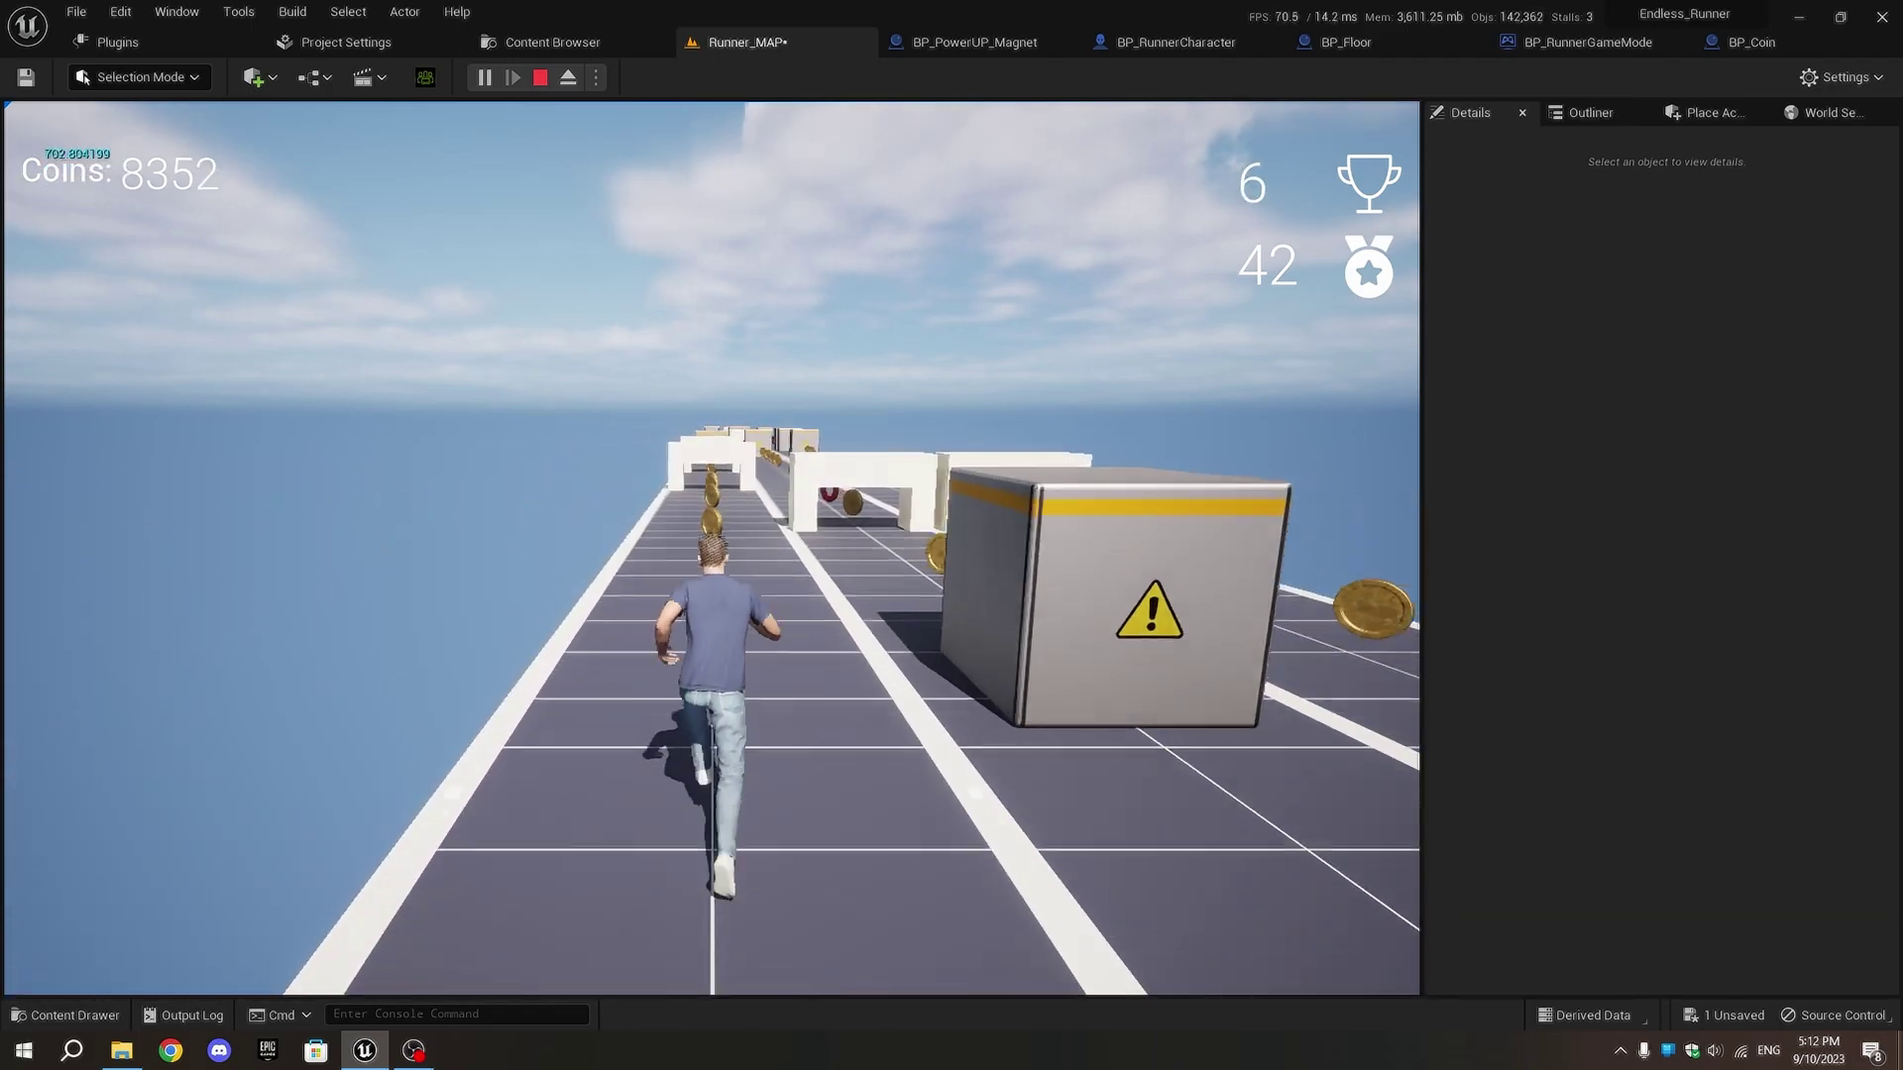
key(s)
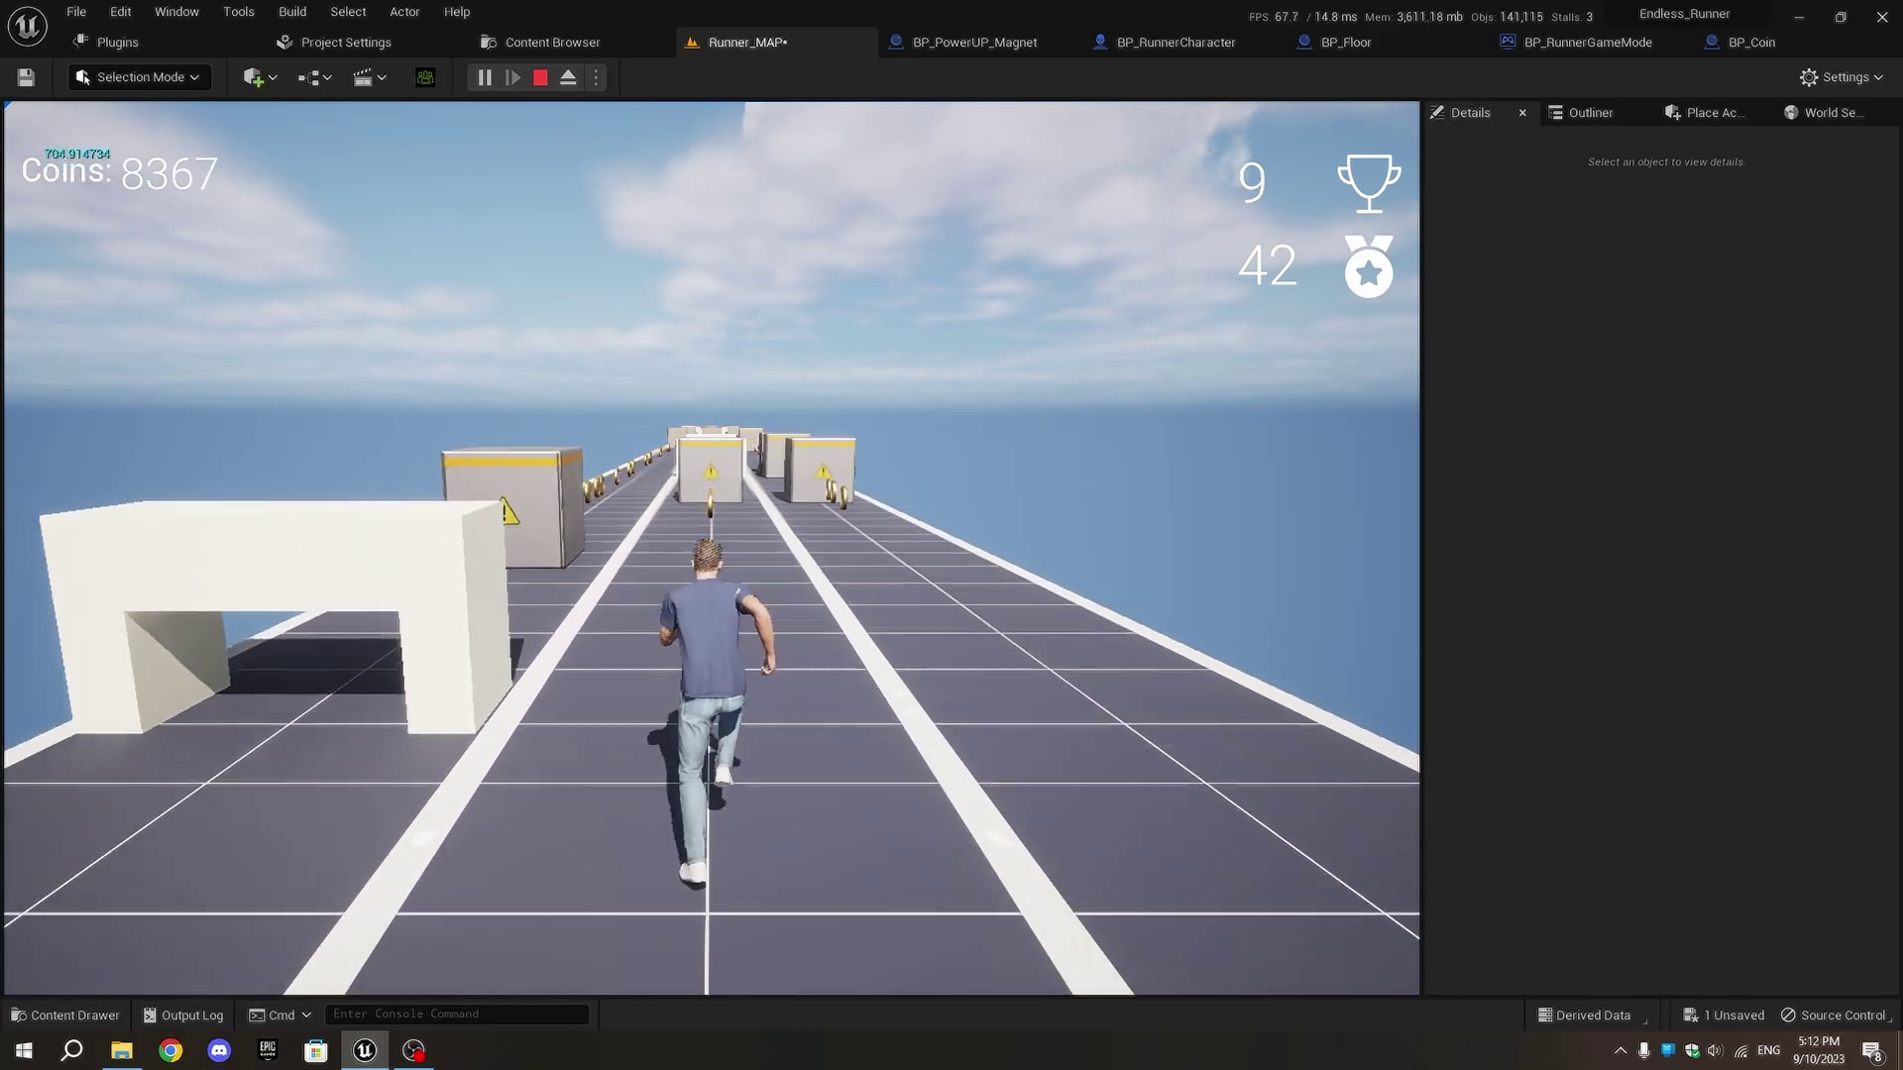
key(d)
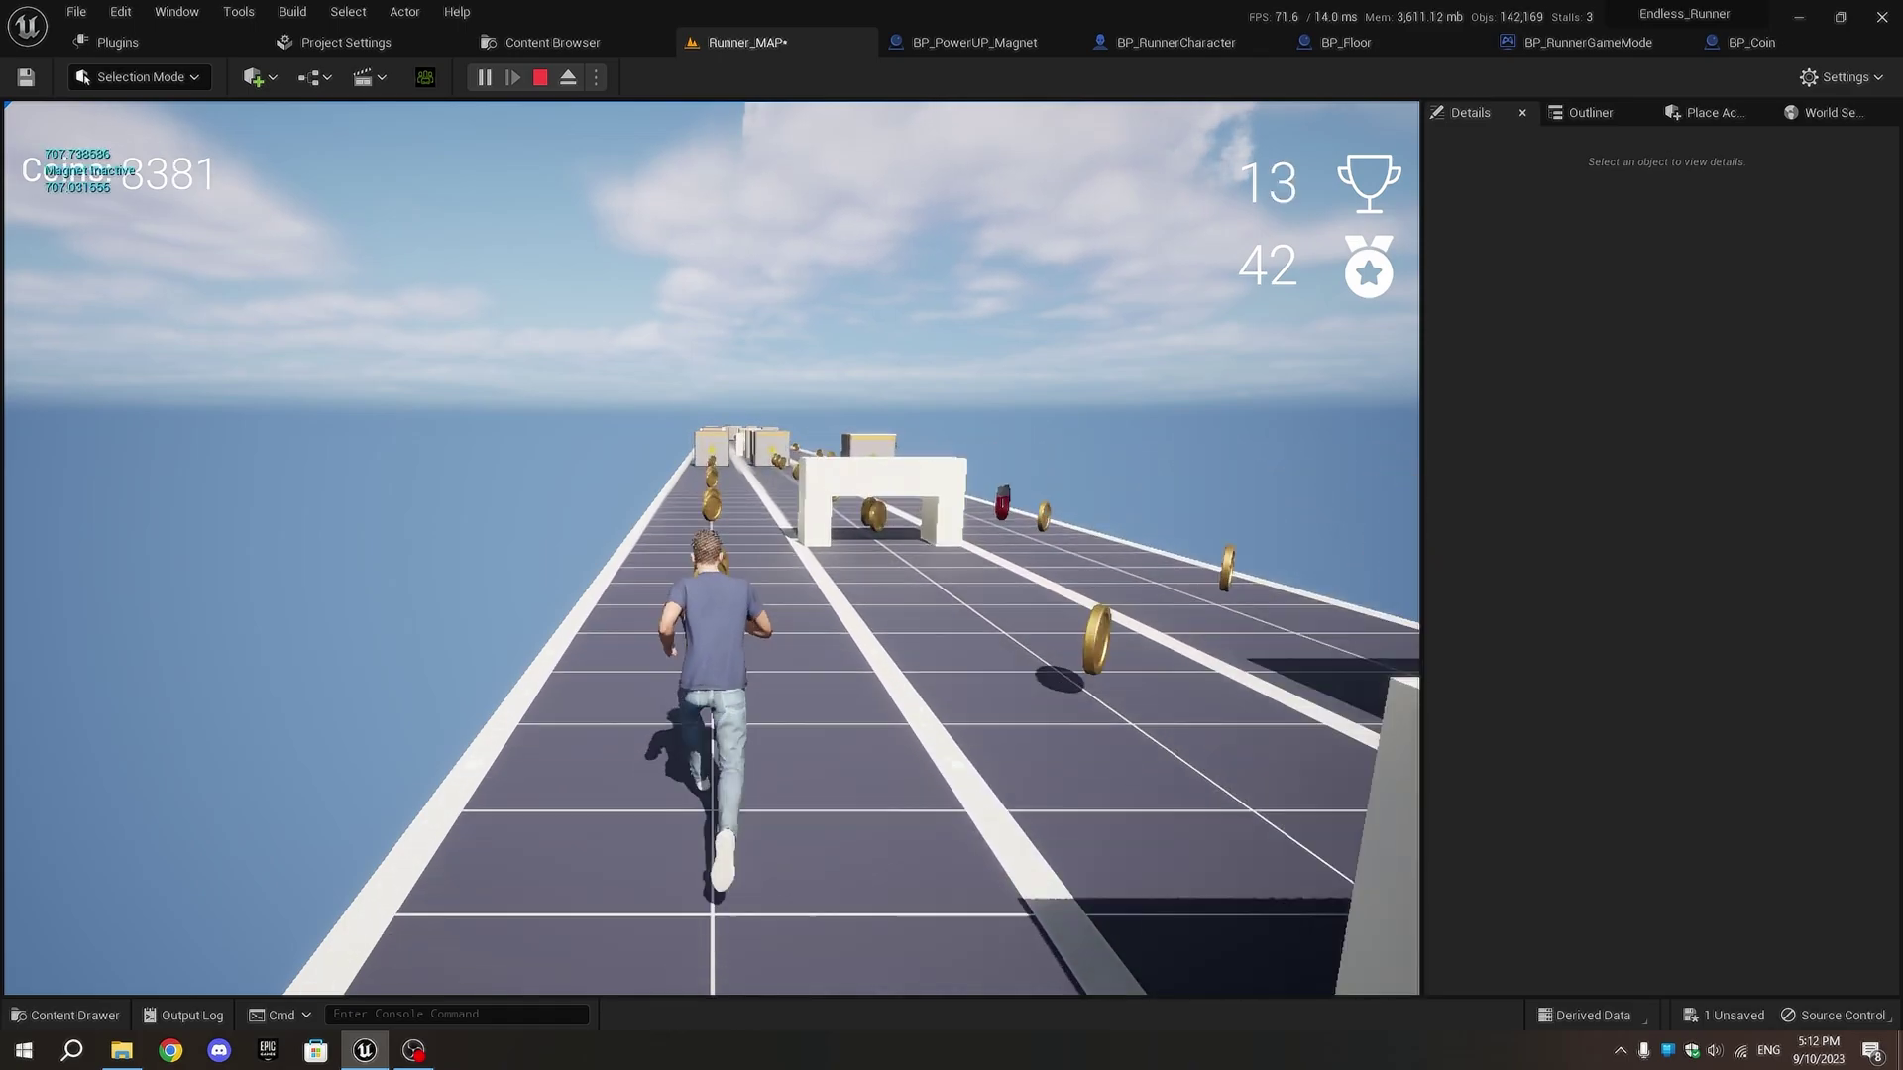
key(d)
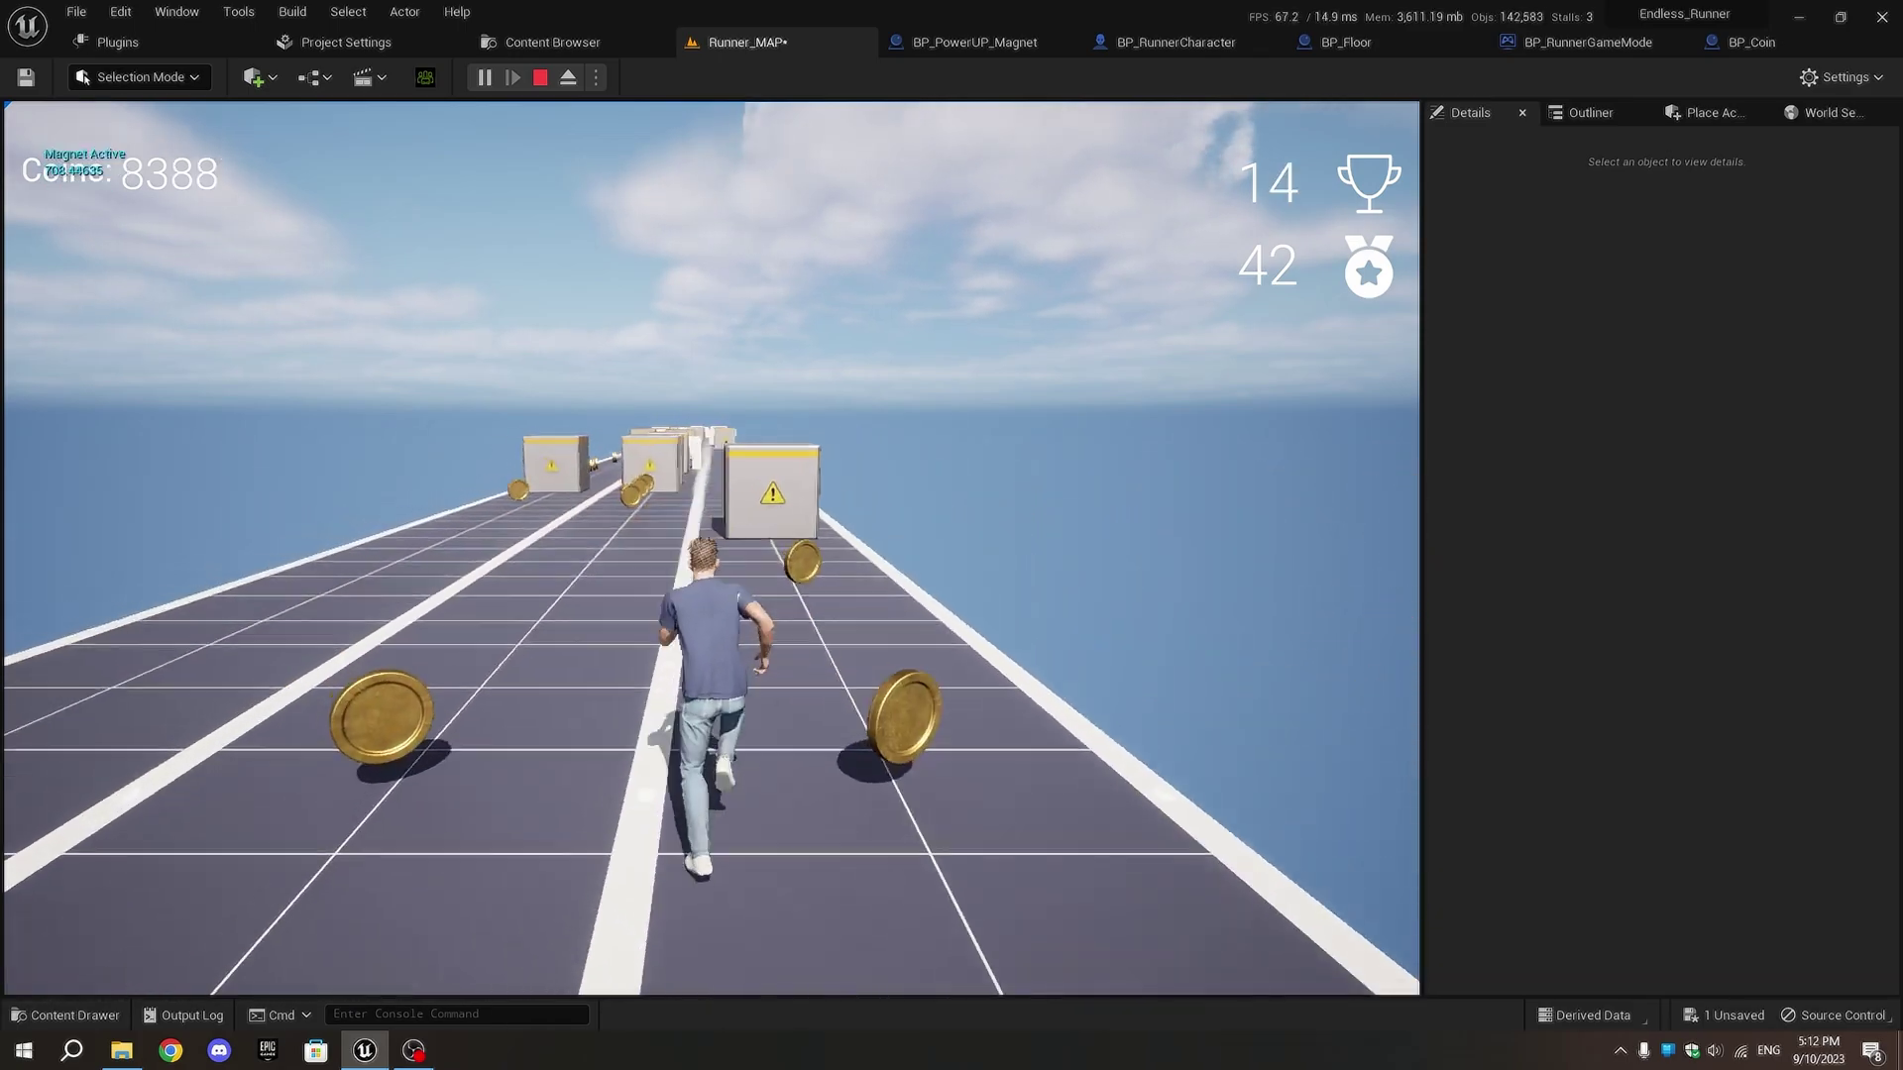
key(d)
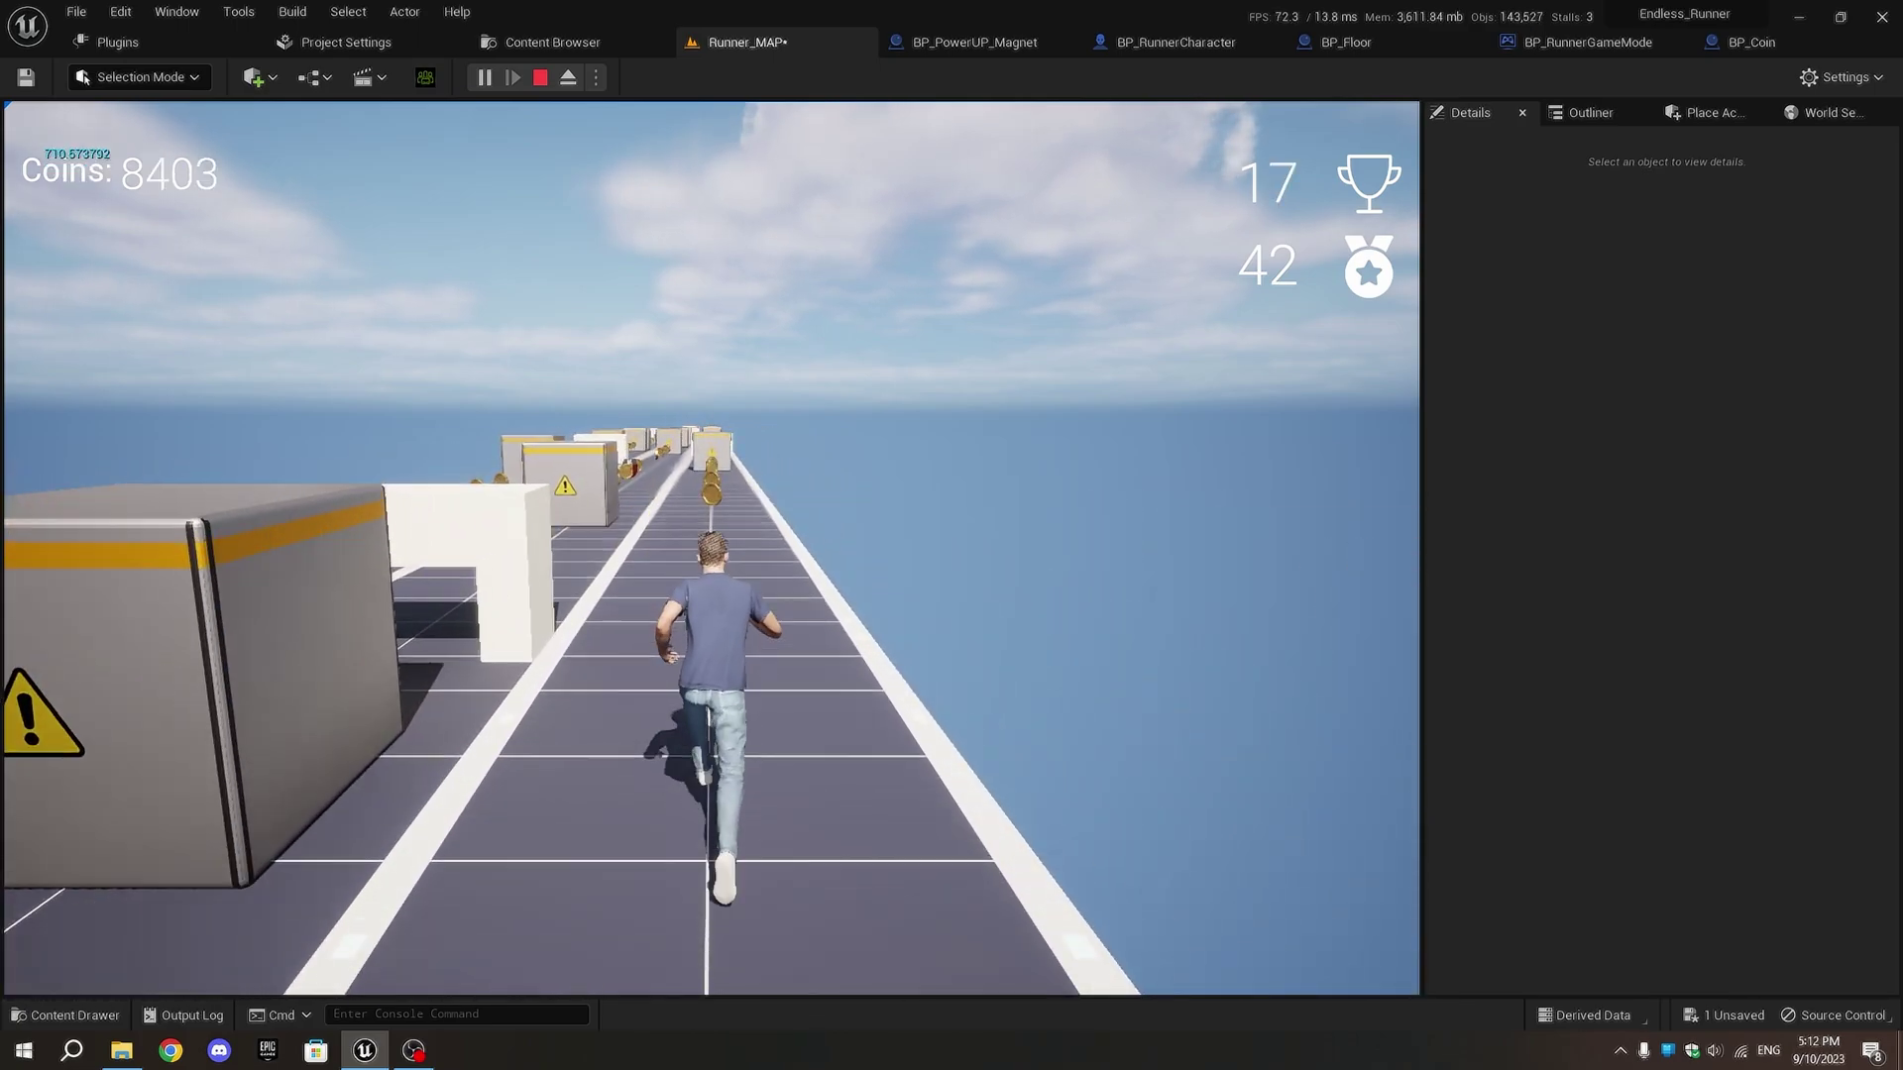
key(Escape)
- Add a Float variable named Magnet Timer to BP_RunnerGameMode and compile it
click(1617, 45)
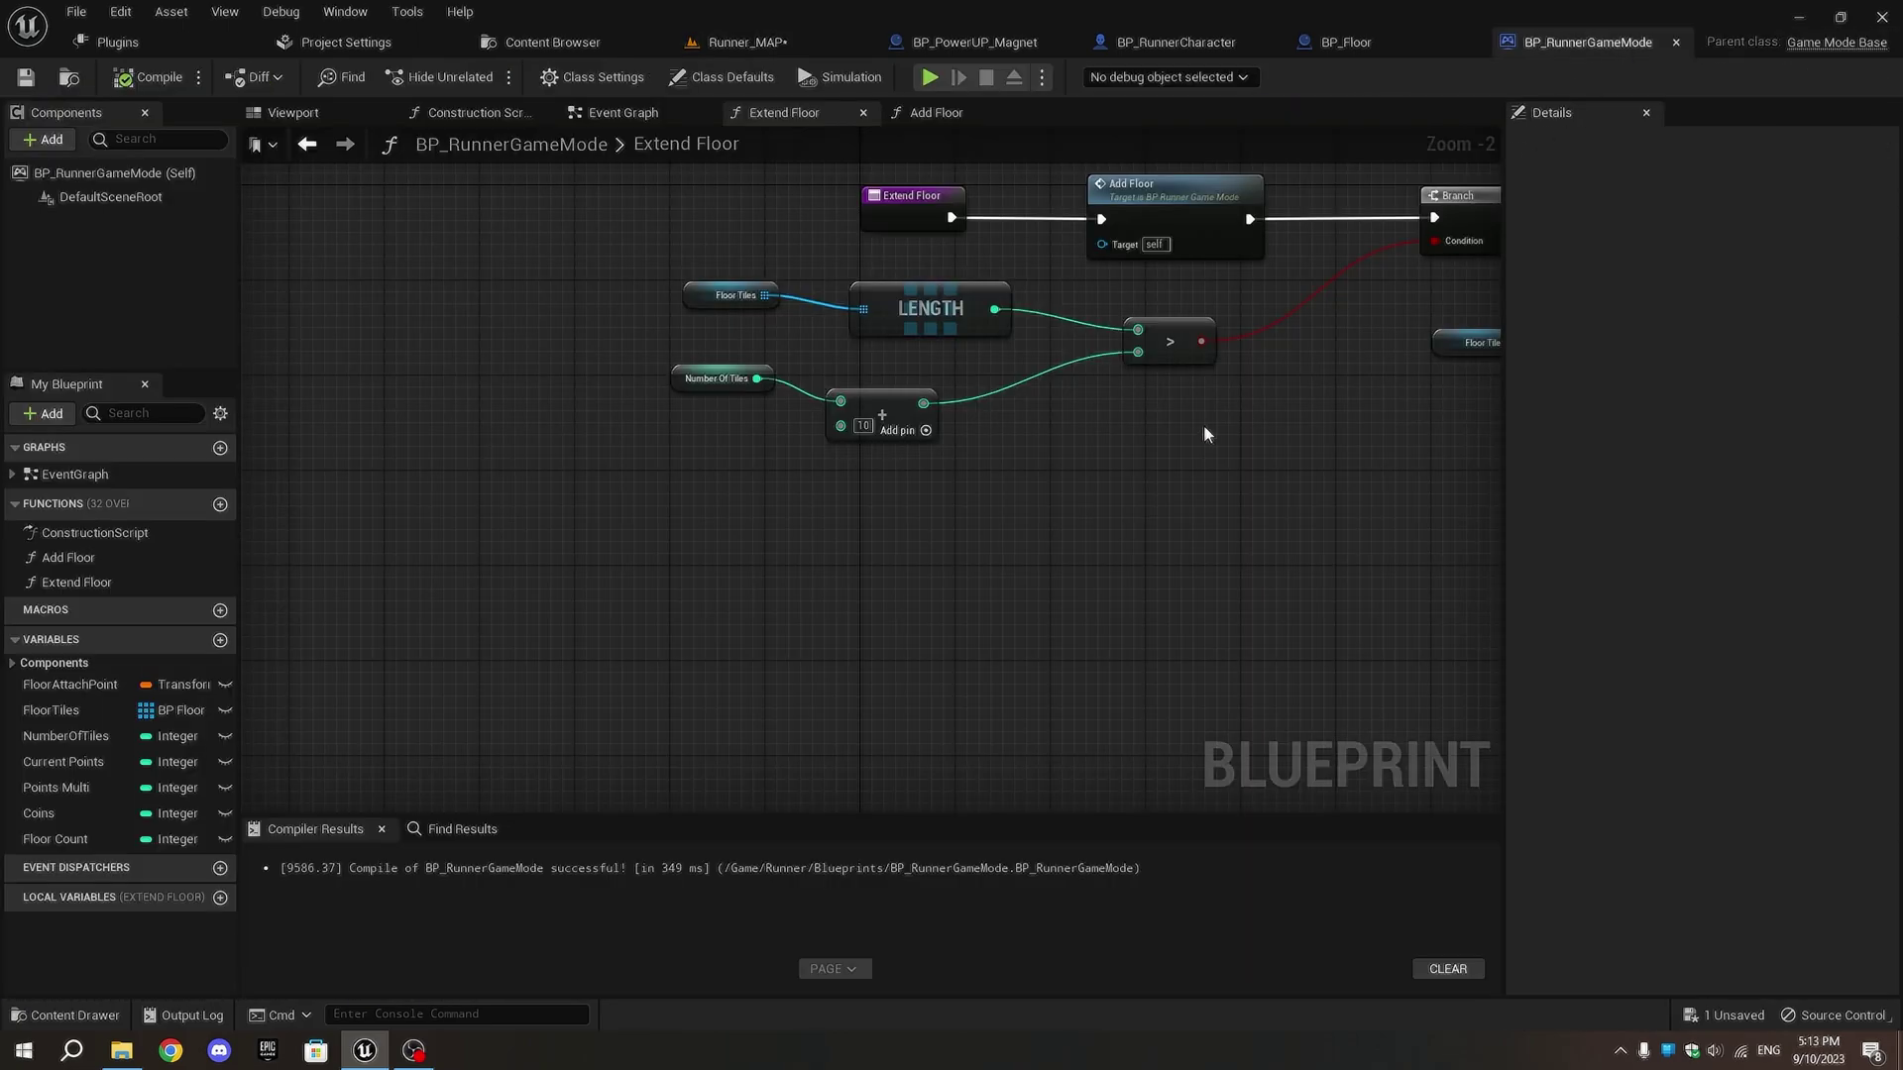
scroll(1201, 434, down, 3)
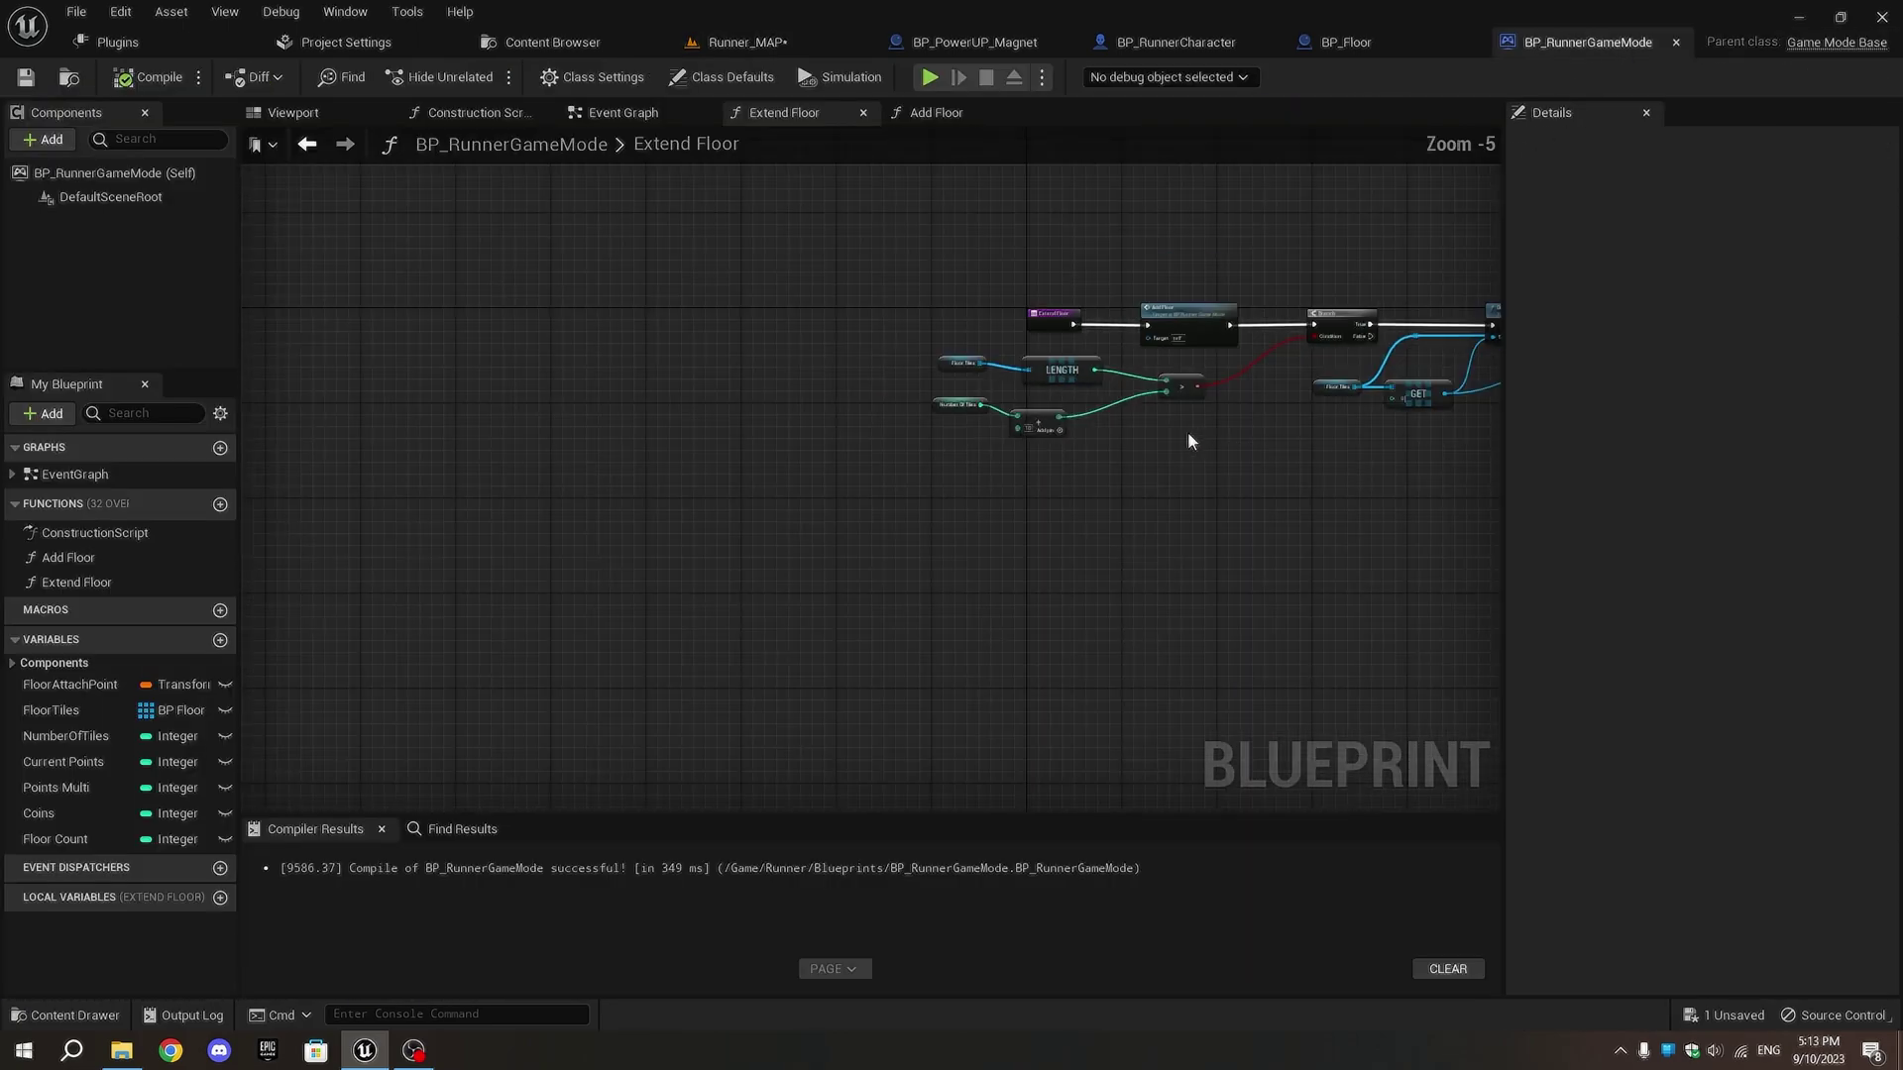
click(221, 639)
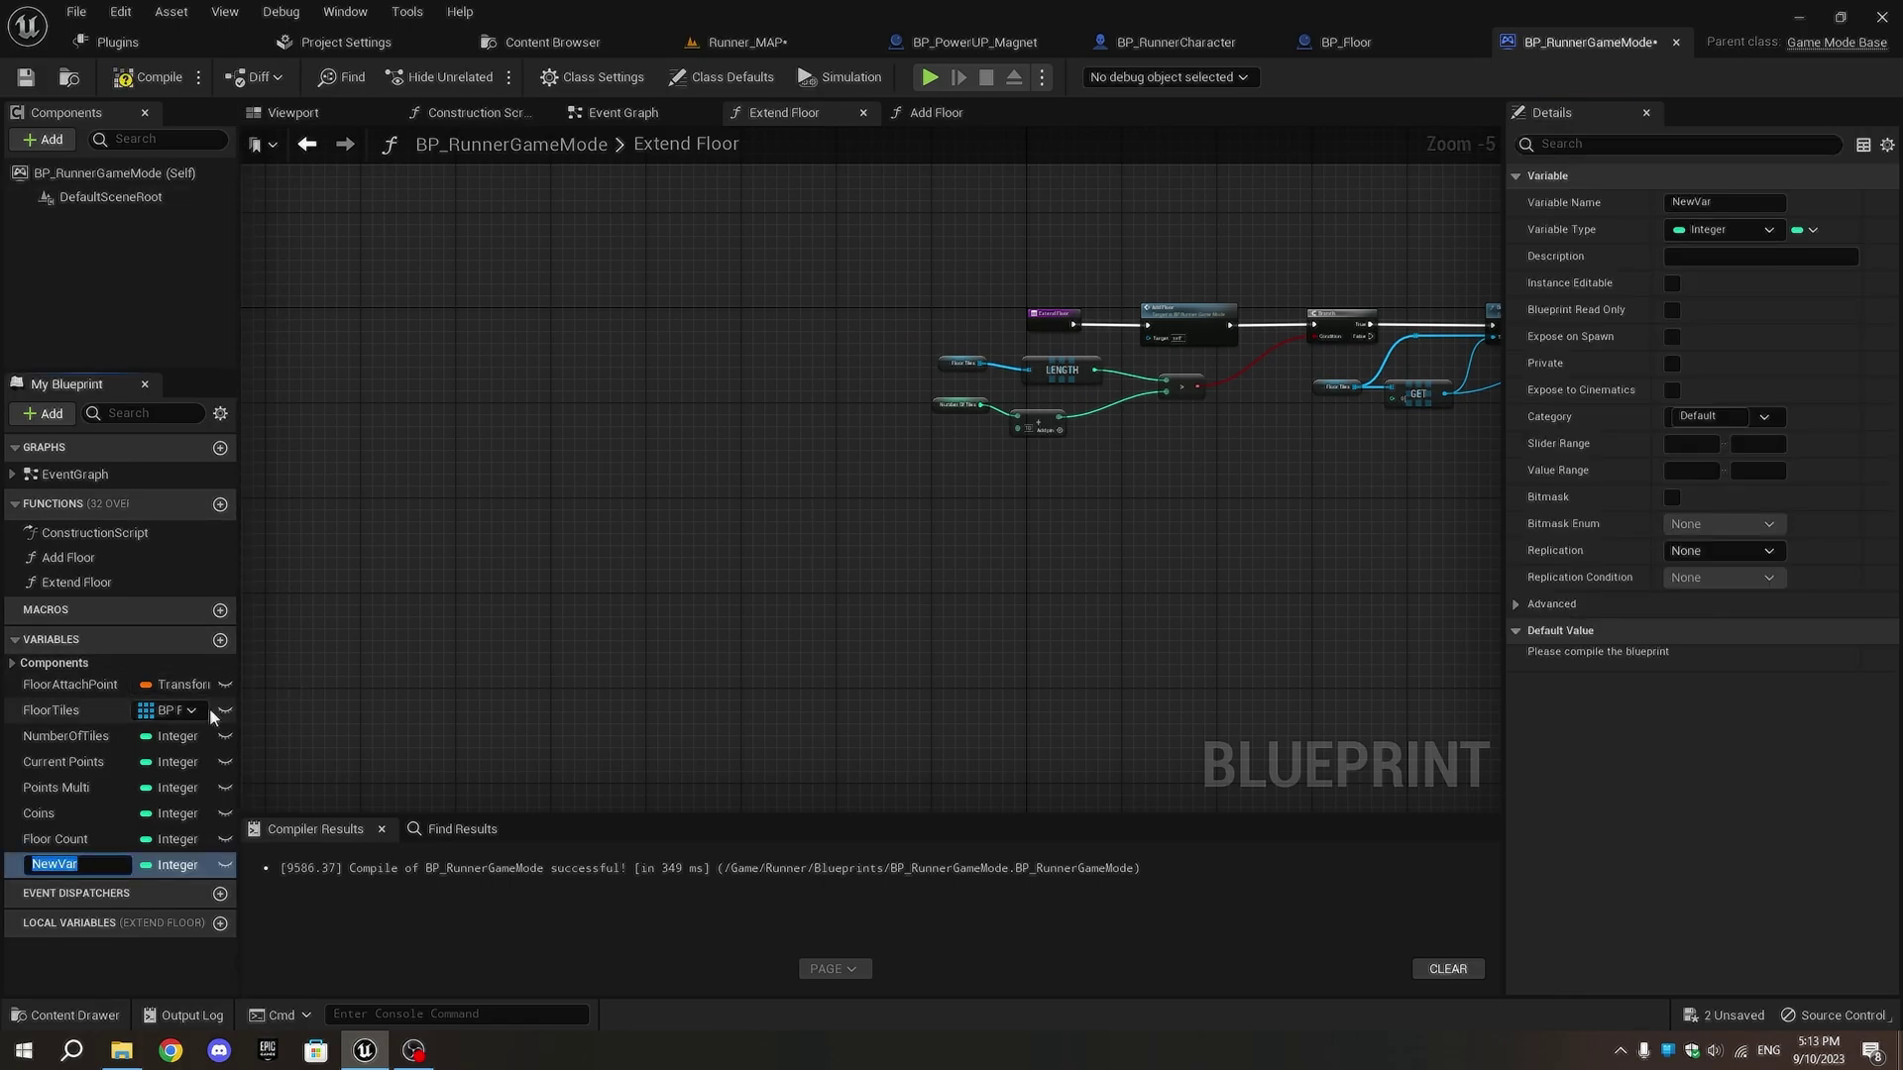
text(magne)
key(BackSpace)
key(BackSpace)
key(BackSpace)
text(Magnet Timer)
key(Return)
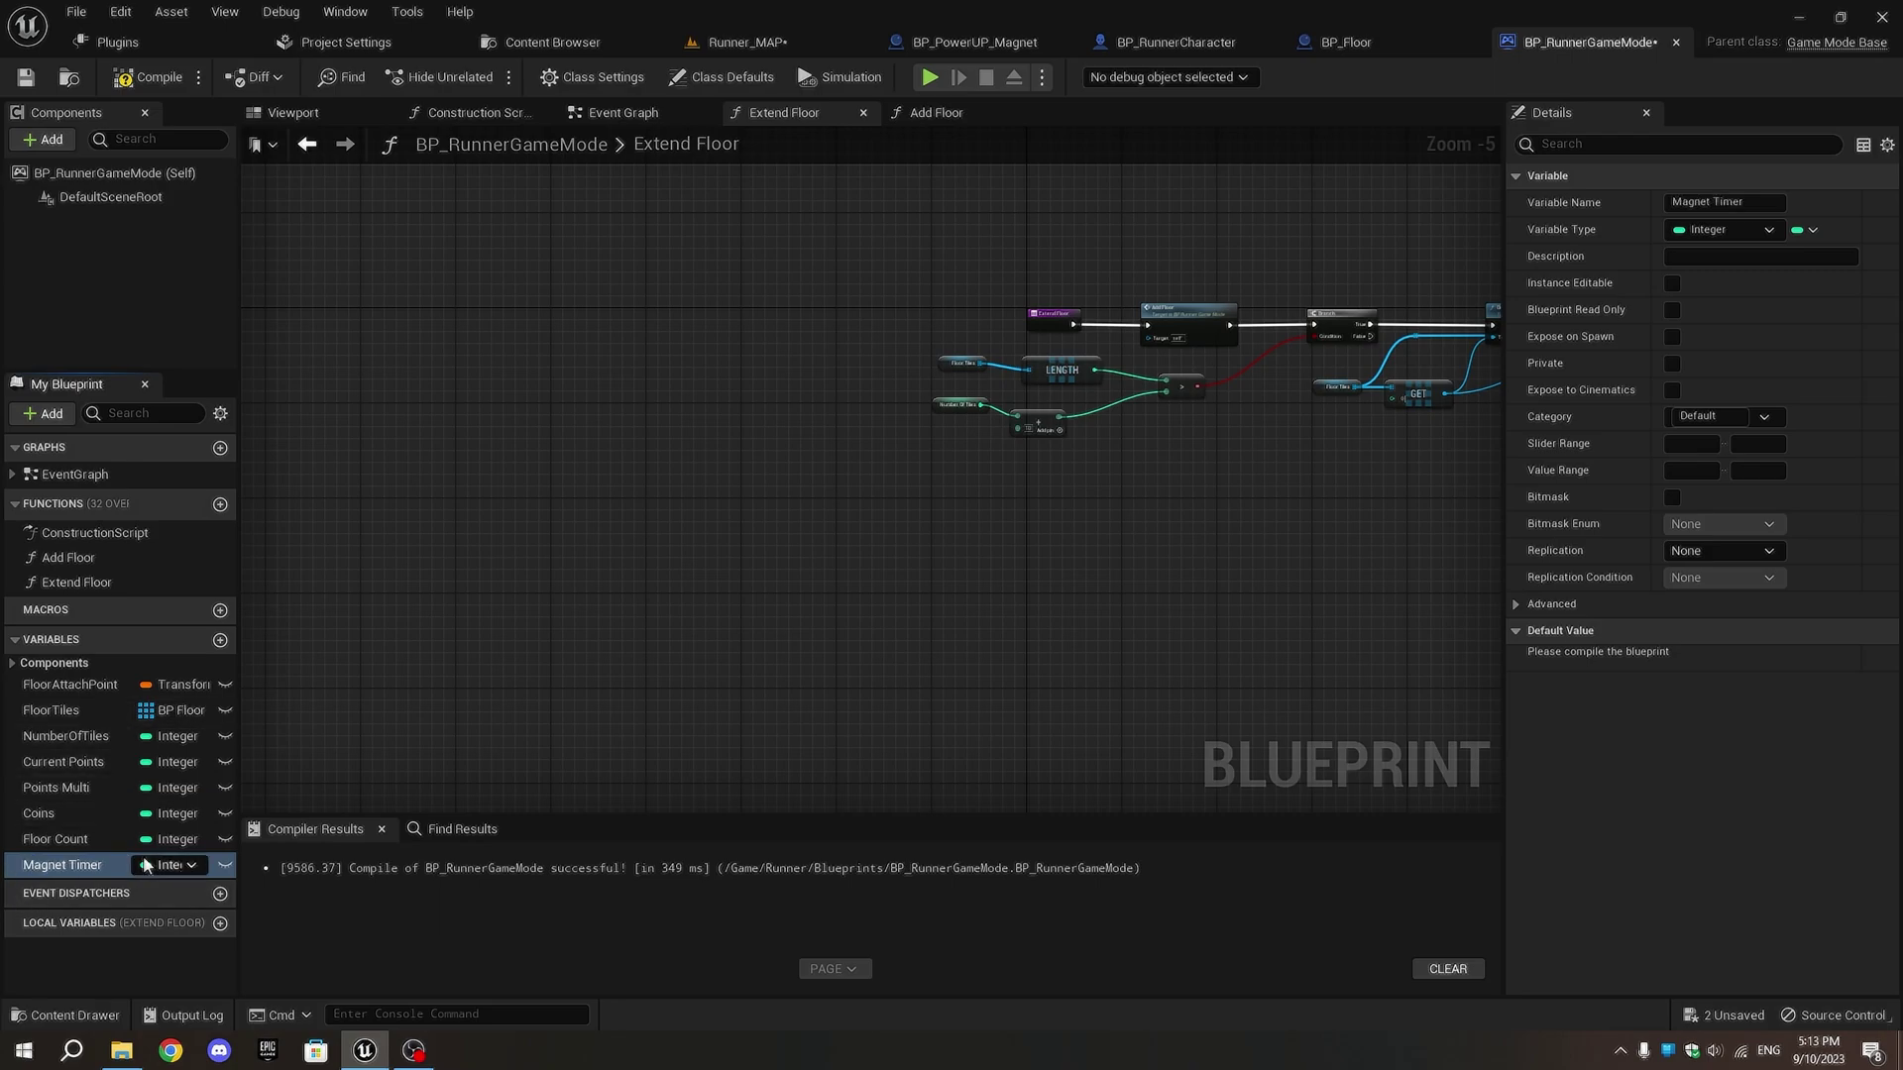
click(176, 865)
click(193, 520)
click(150, 82)
- In BP_PowerUP_Magnet, shift the Delay chain right and insert a Sequence after Print String
click(1320, 46)
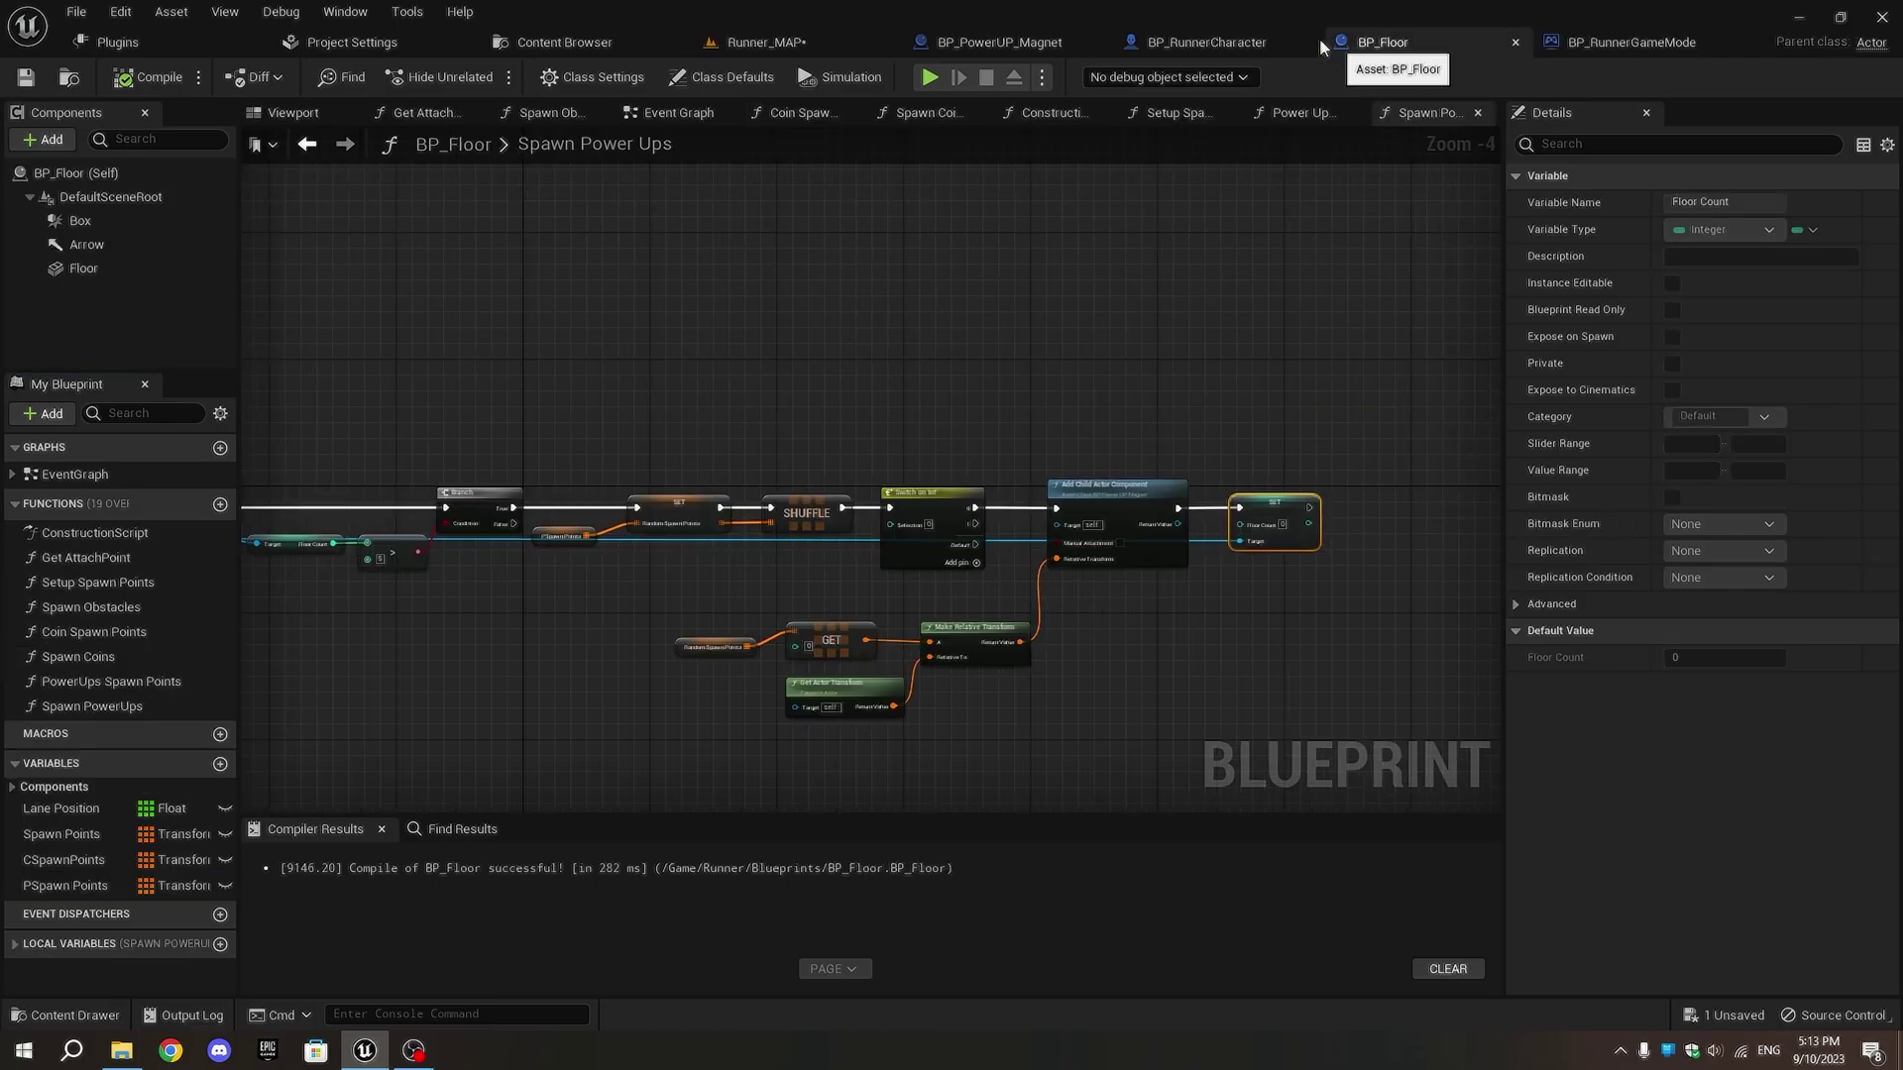
scroll(1039, 311, down, 5)
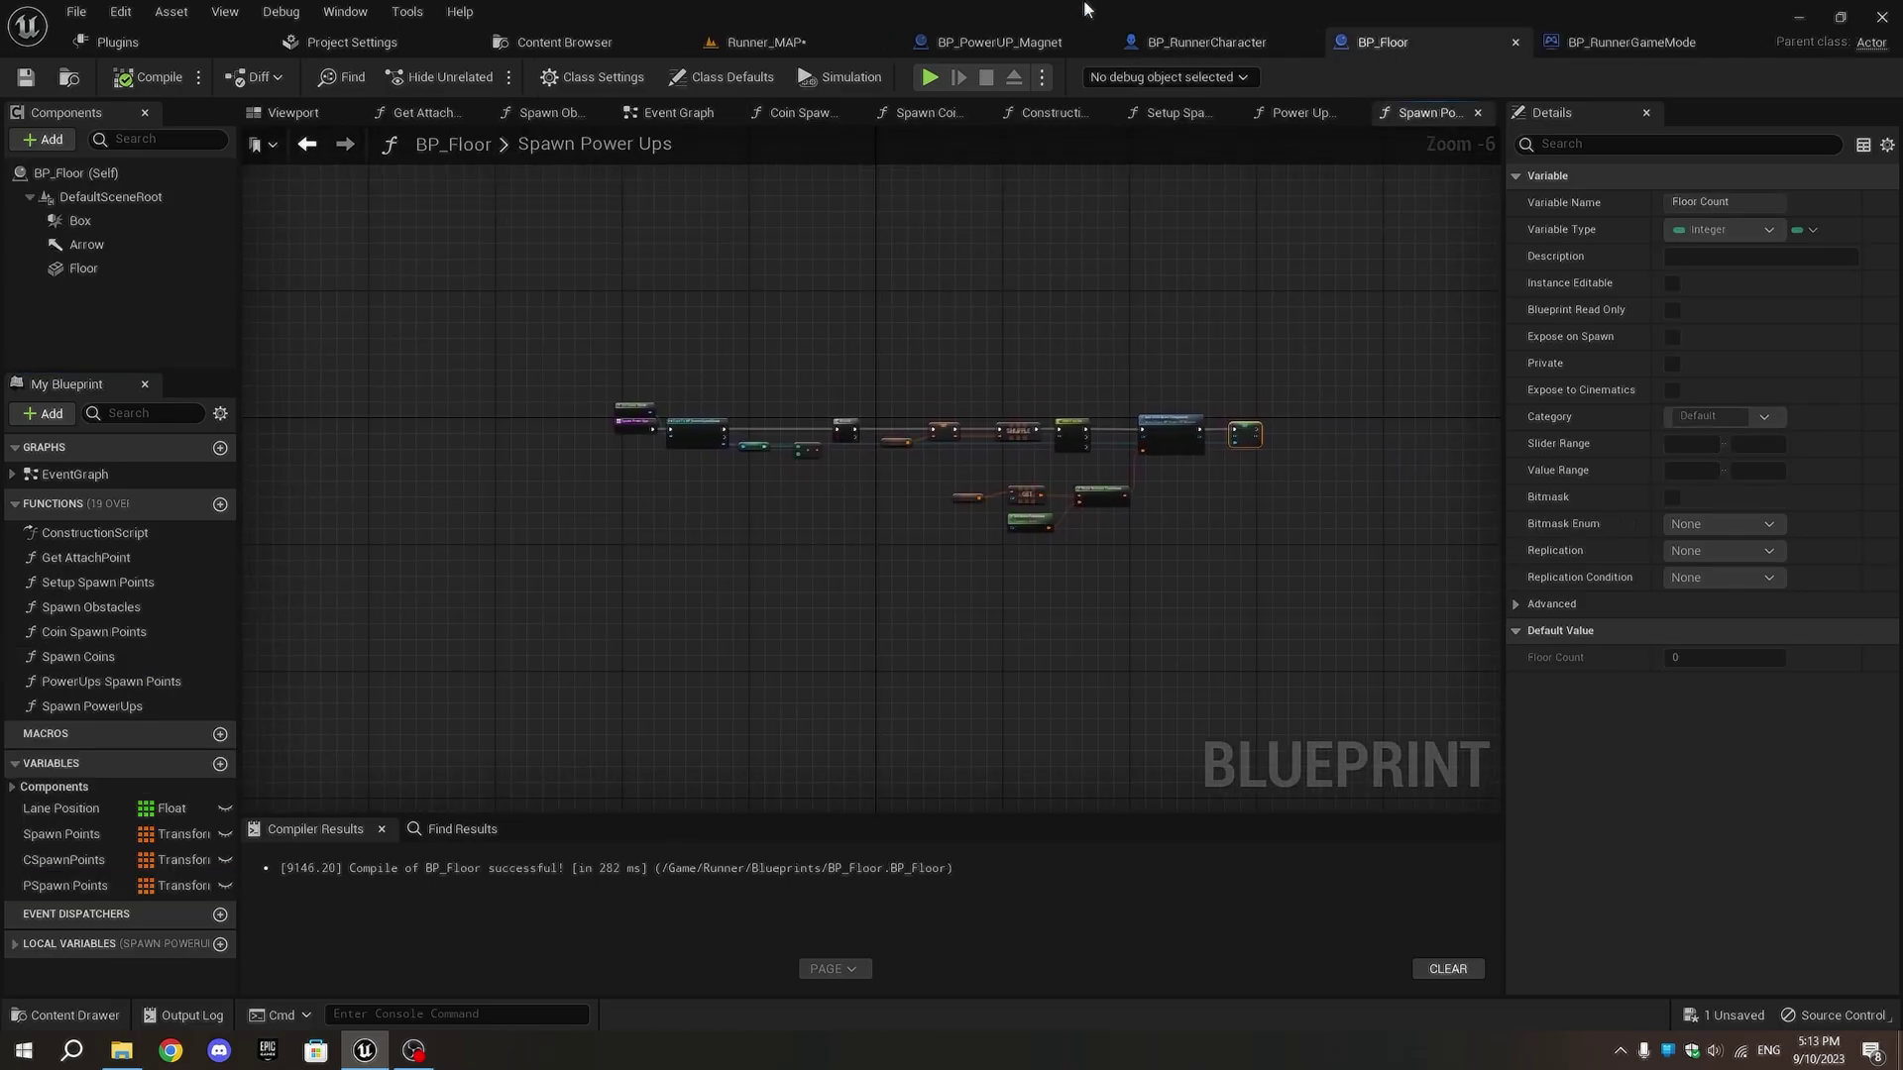
click(975, 46)
scroll(522, 218, down, 2)
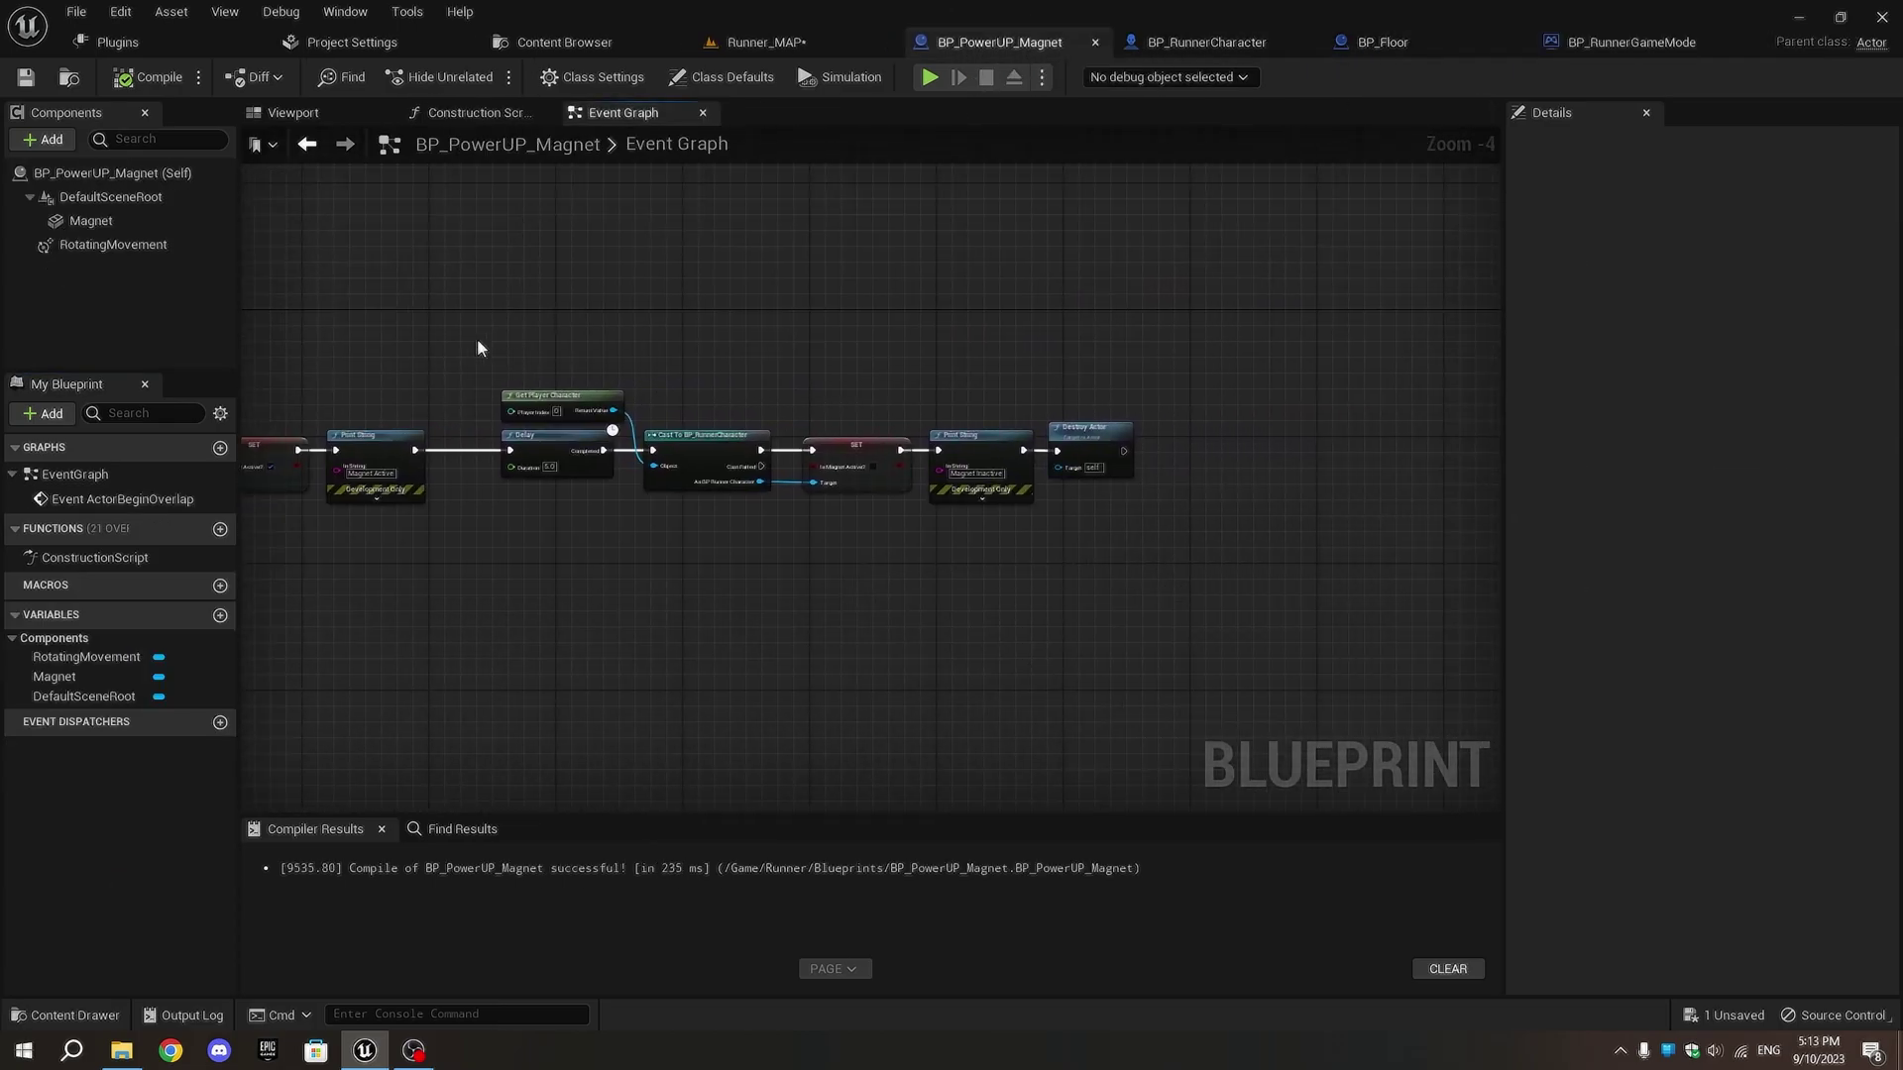
drag(638, 374, 1295, 580)
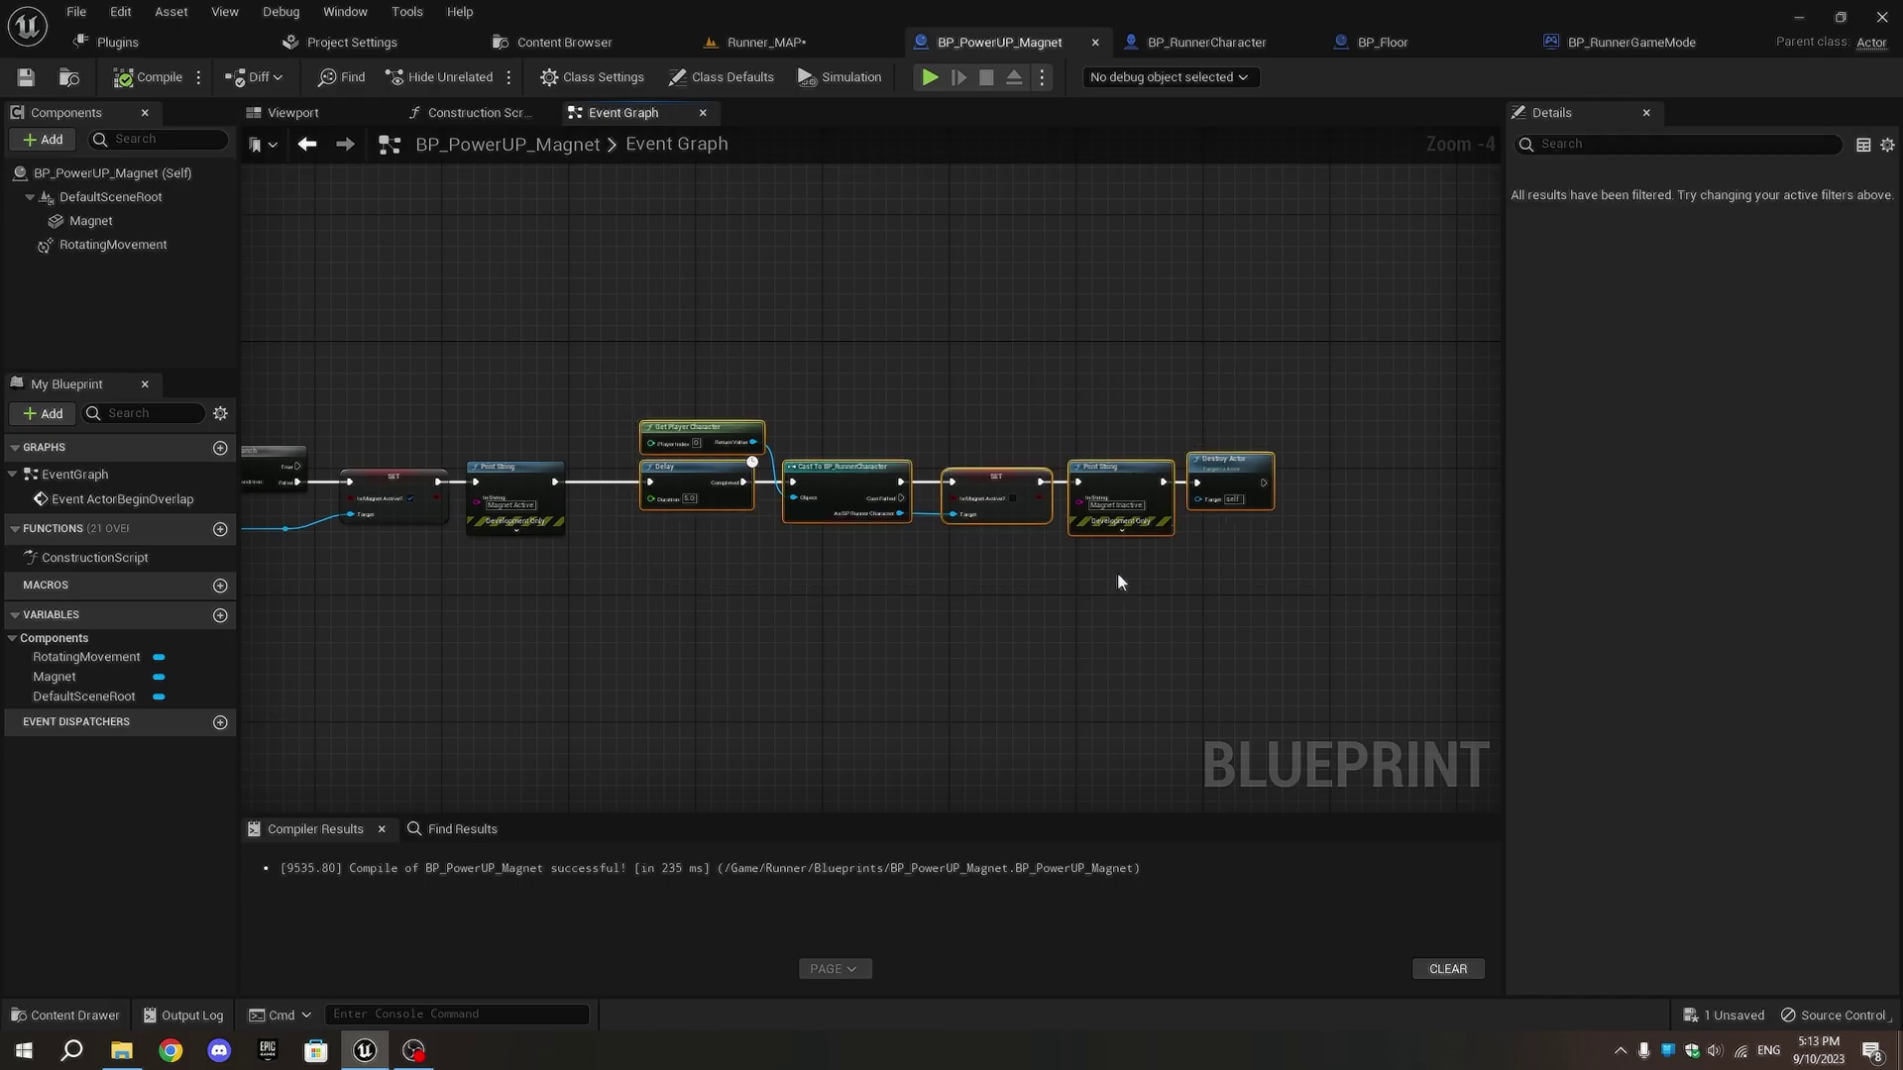
scroll(796, 533, up, 1)
drag(658, 476, 912, 463)
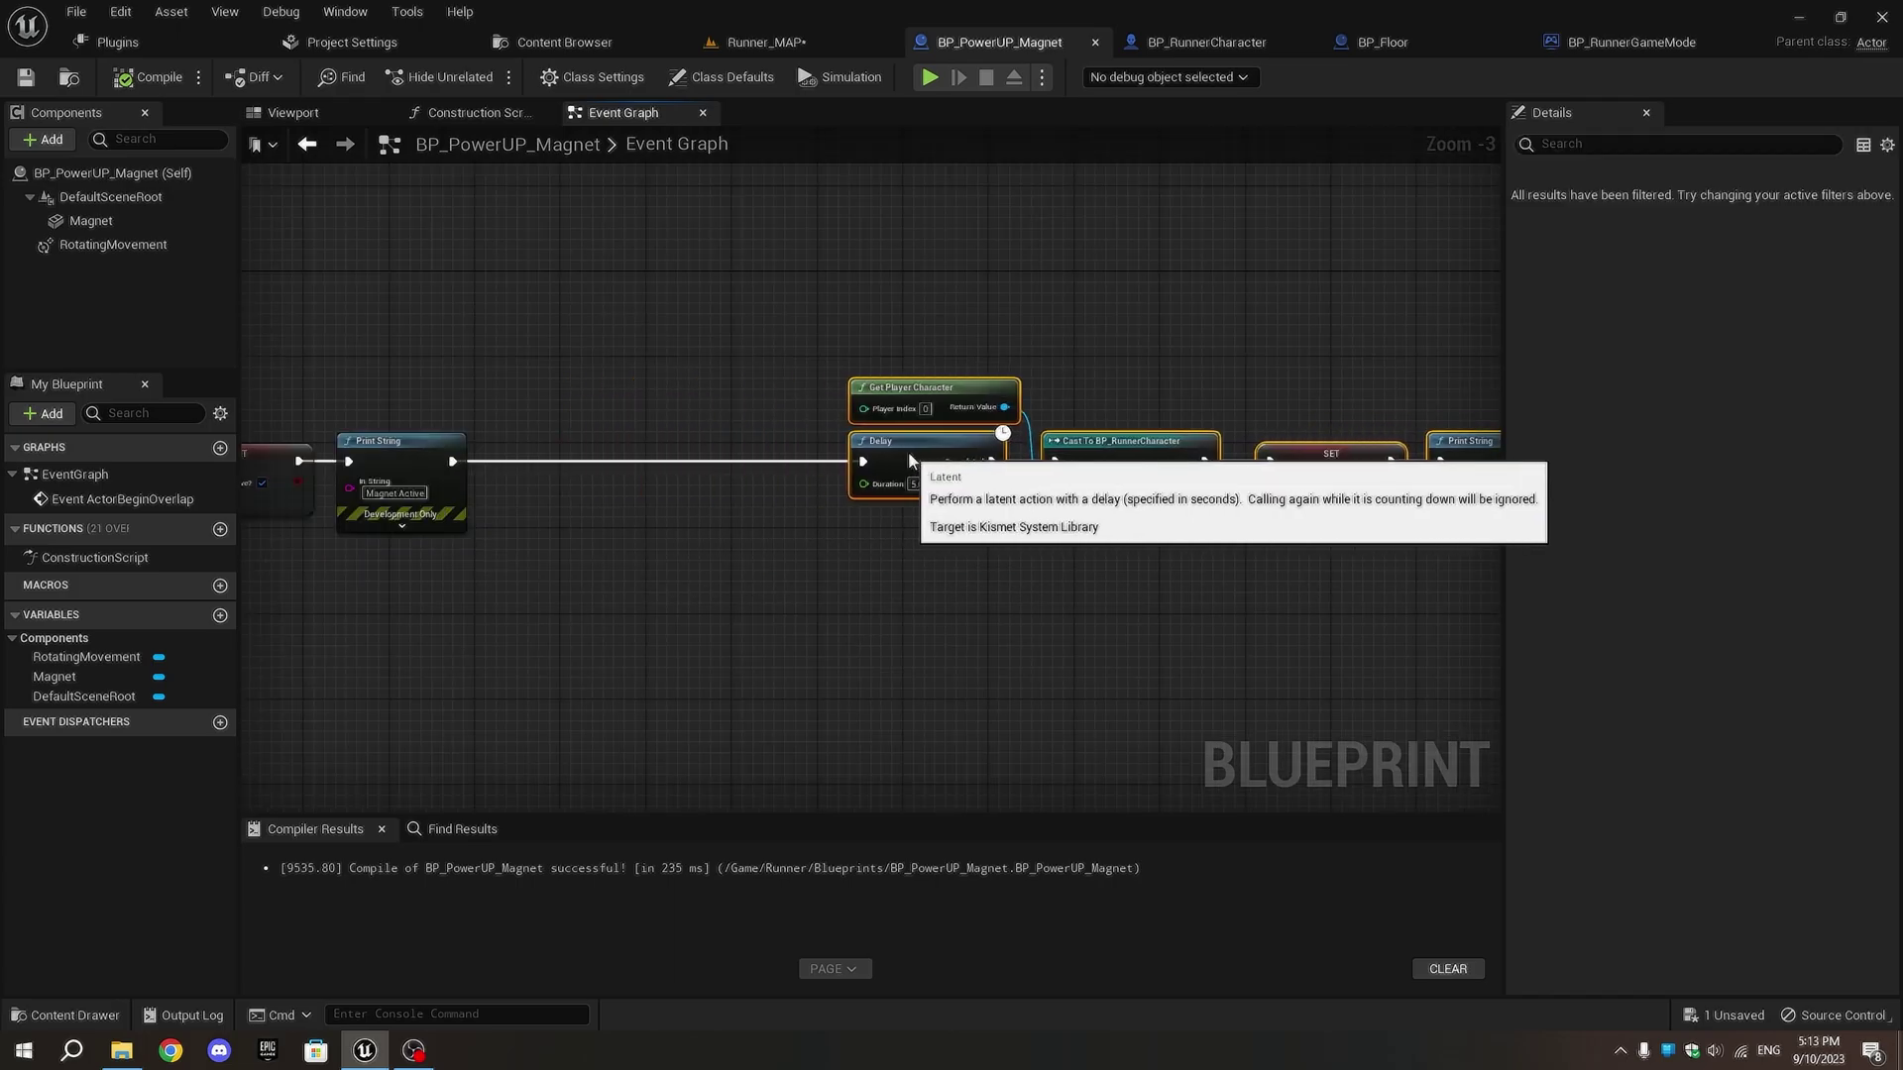
scroll(639, 505, up, 3)
drag(652, 465, 748, 466)
text(deq)
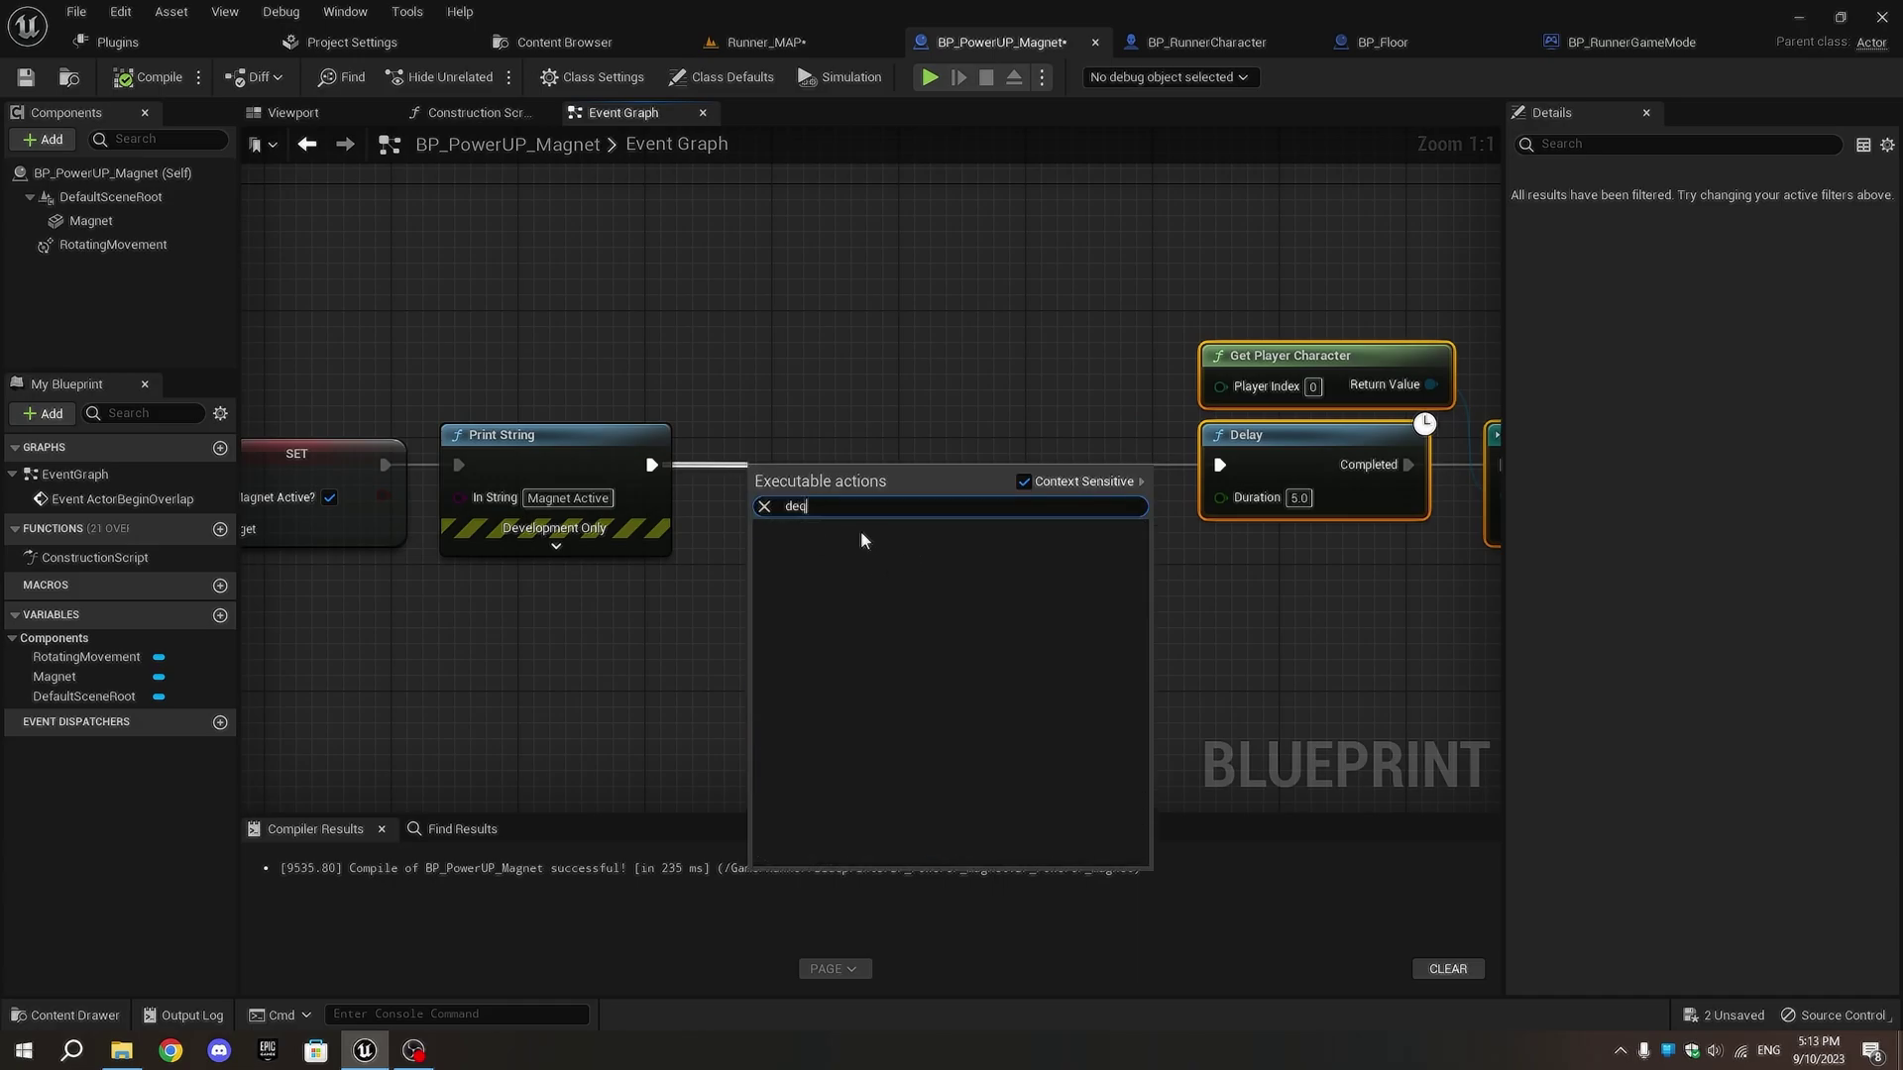
key(ctrl+a)
text(seq)
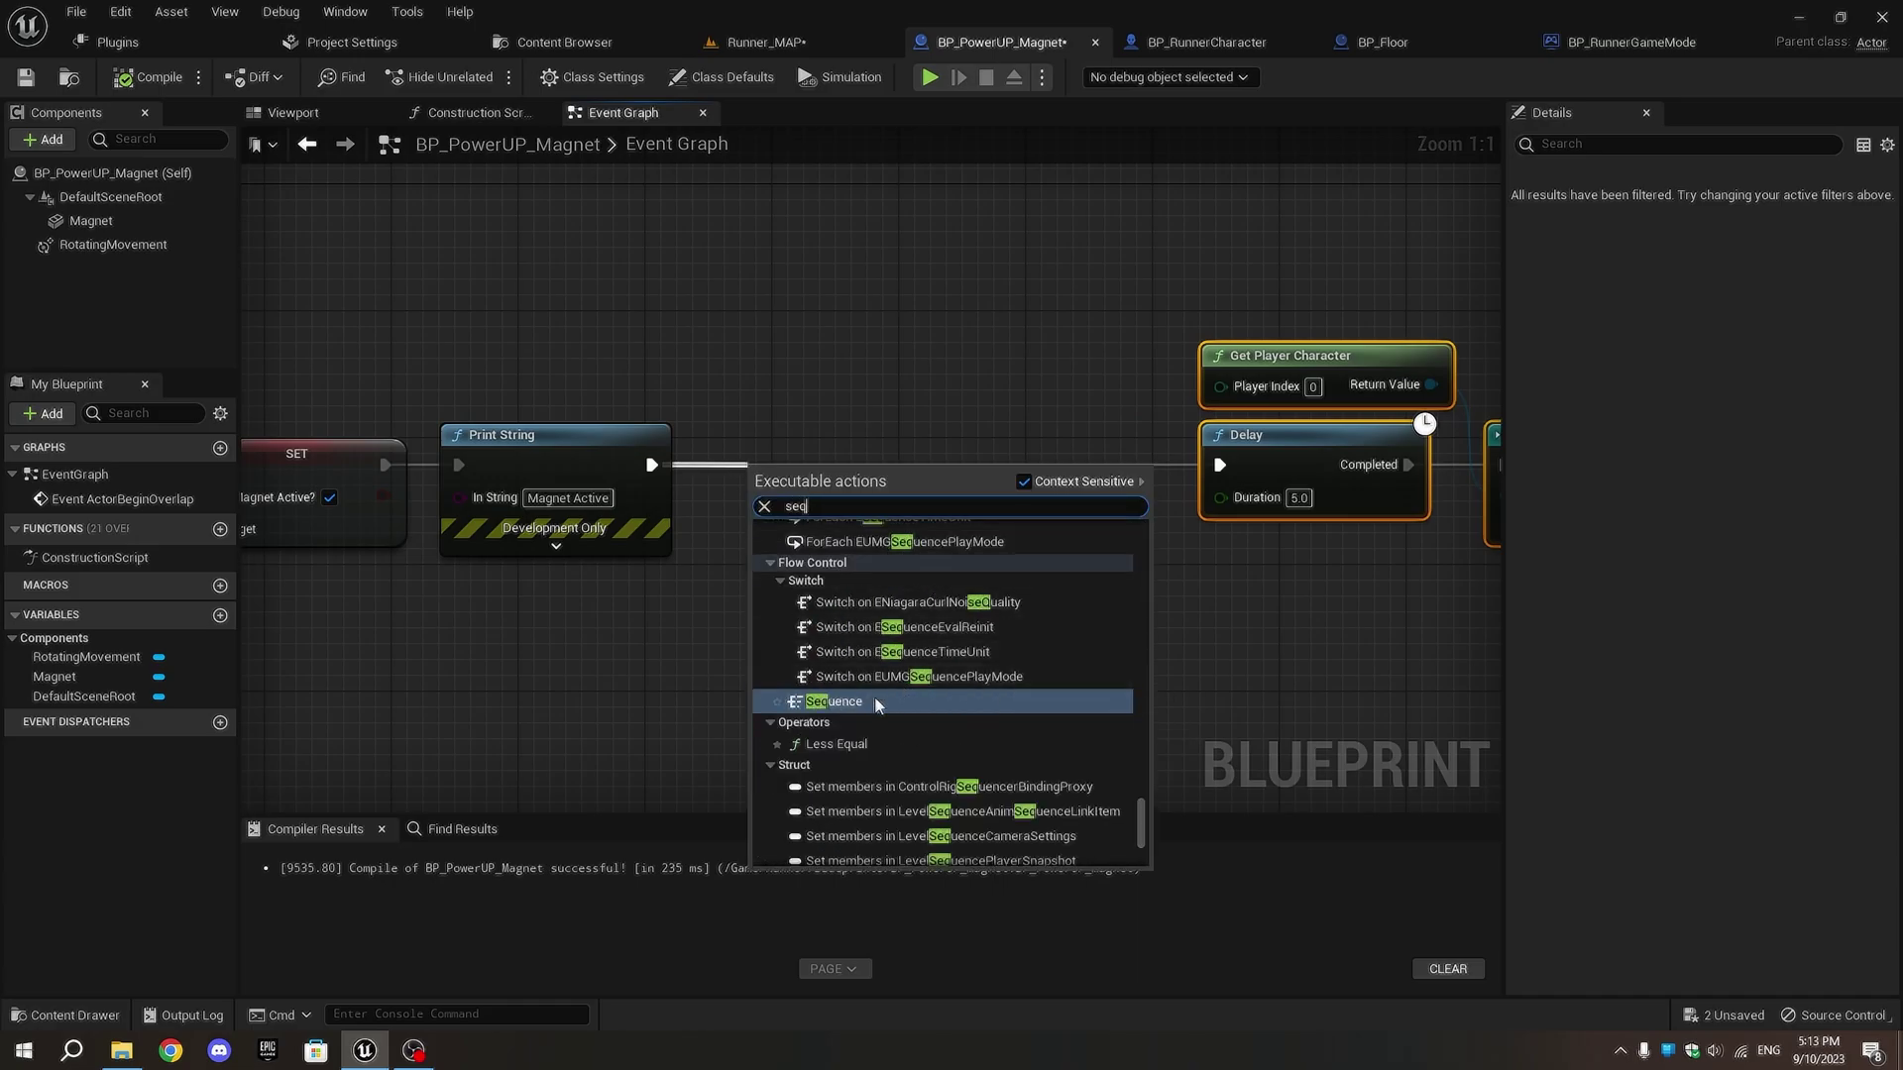
click(854, 701)
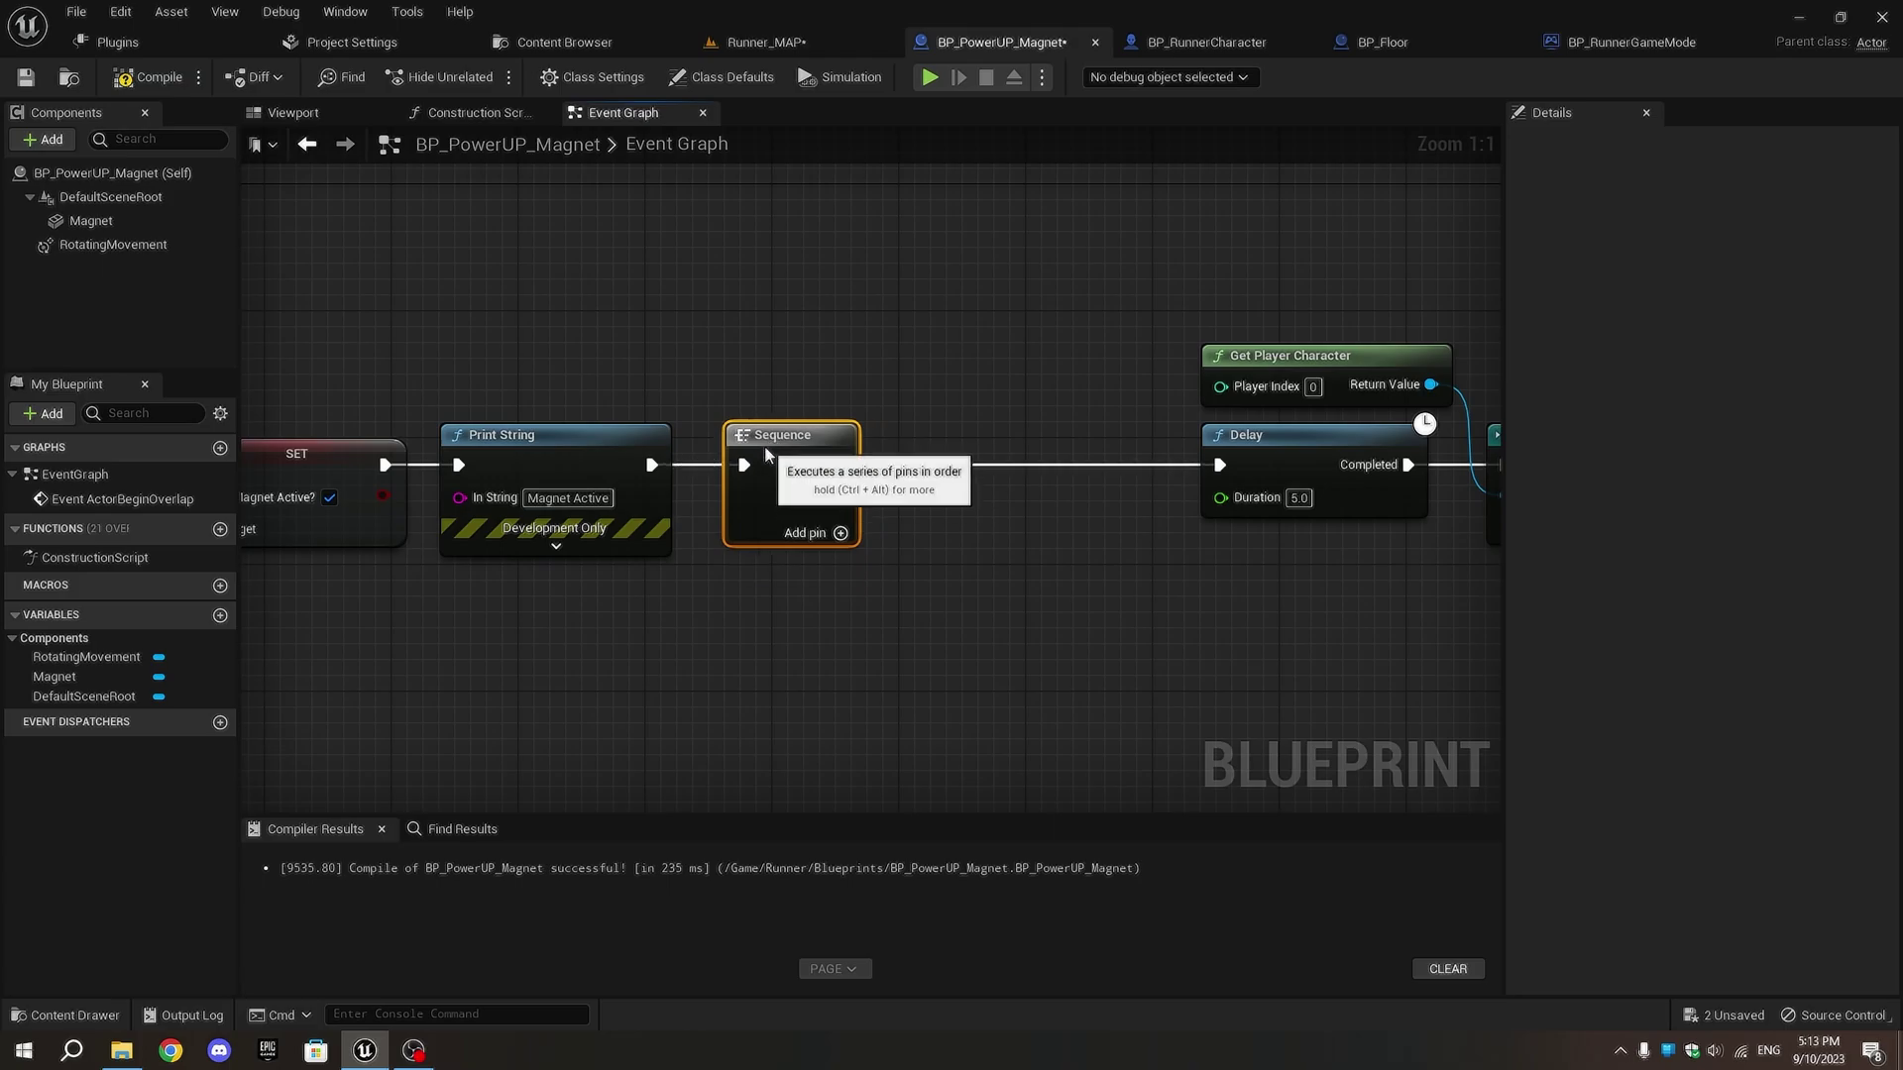
- Run the Delay chain from the Sequence's Then 1 and tidy the node layout
right_drag(982, 509, 538, 645)
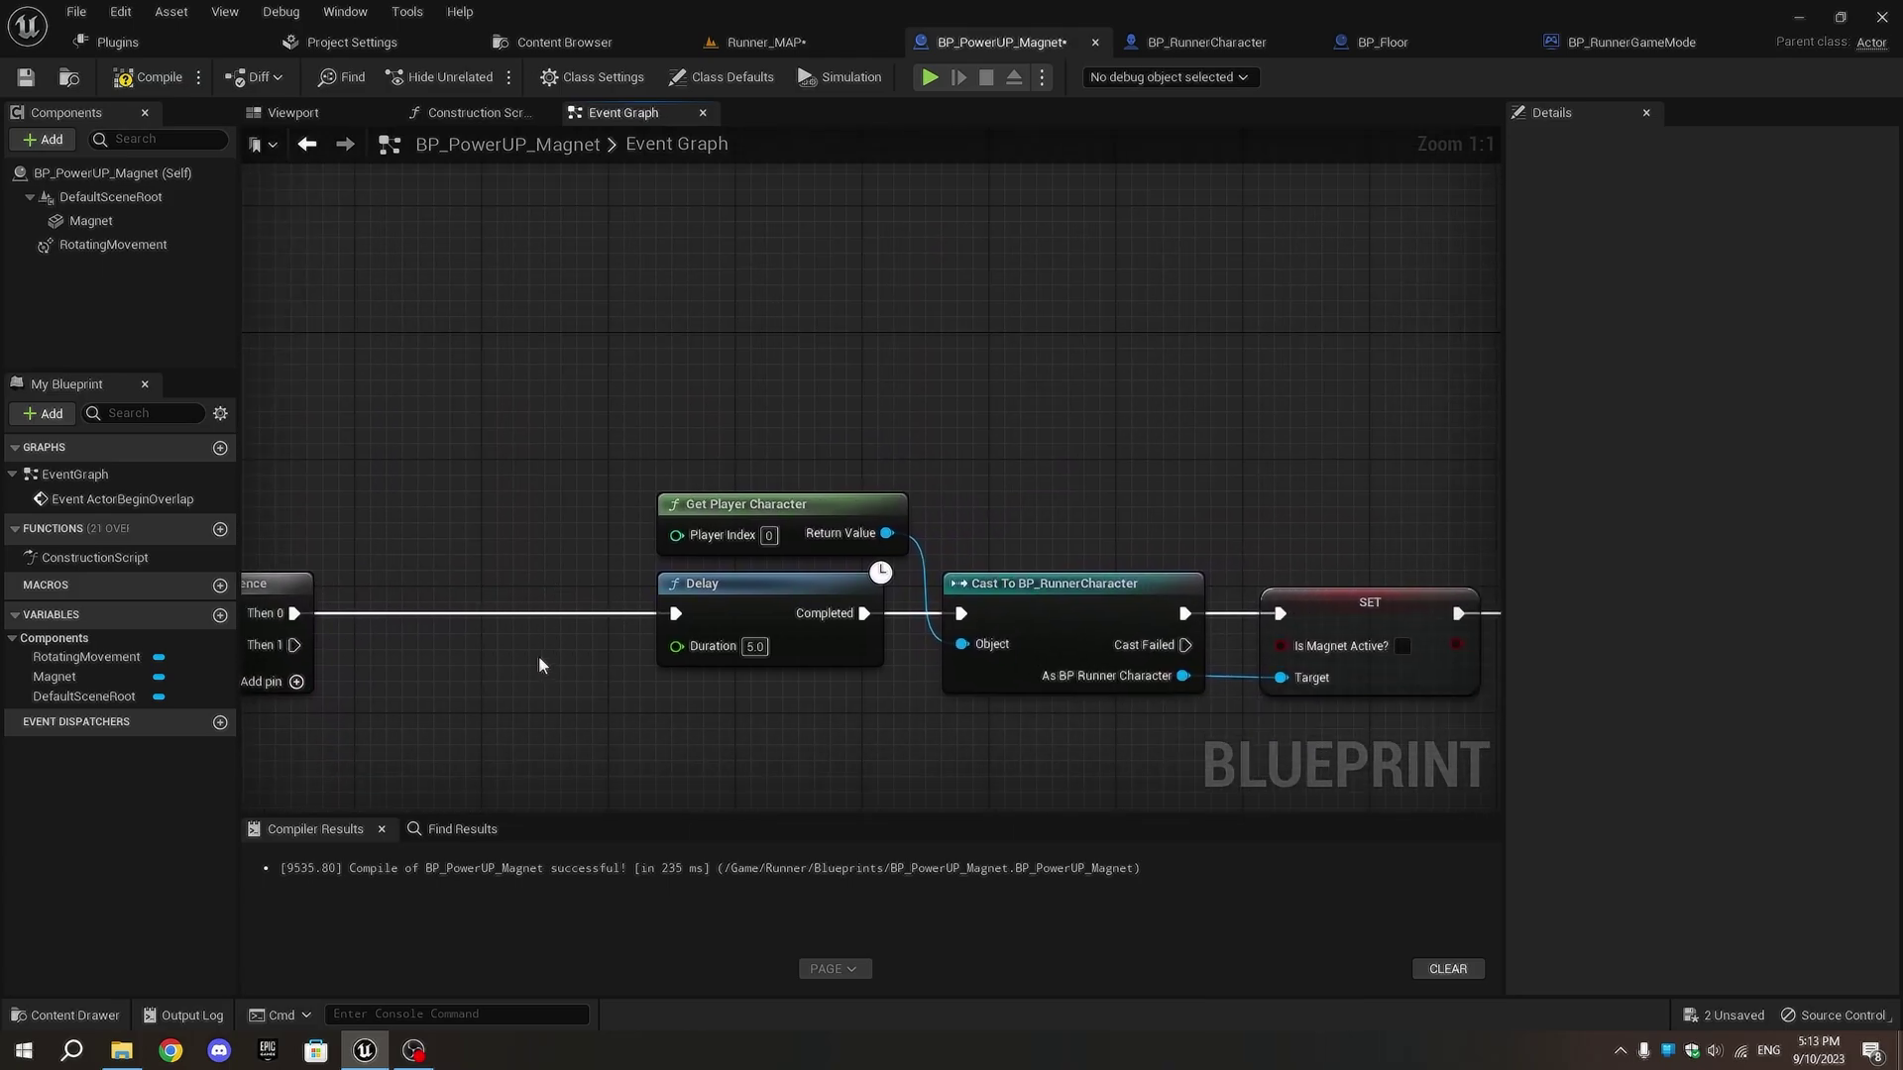
scroll(536, 659, down, 2)
right_drag(581, 544, 575, 373)
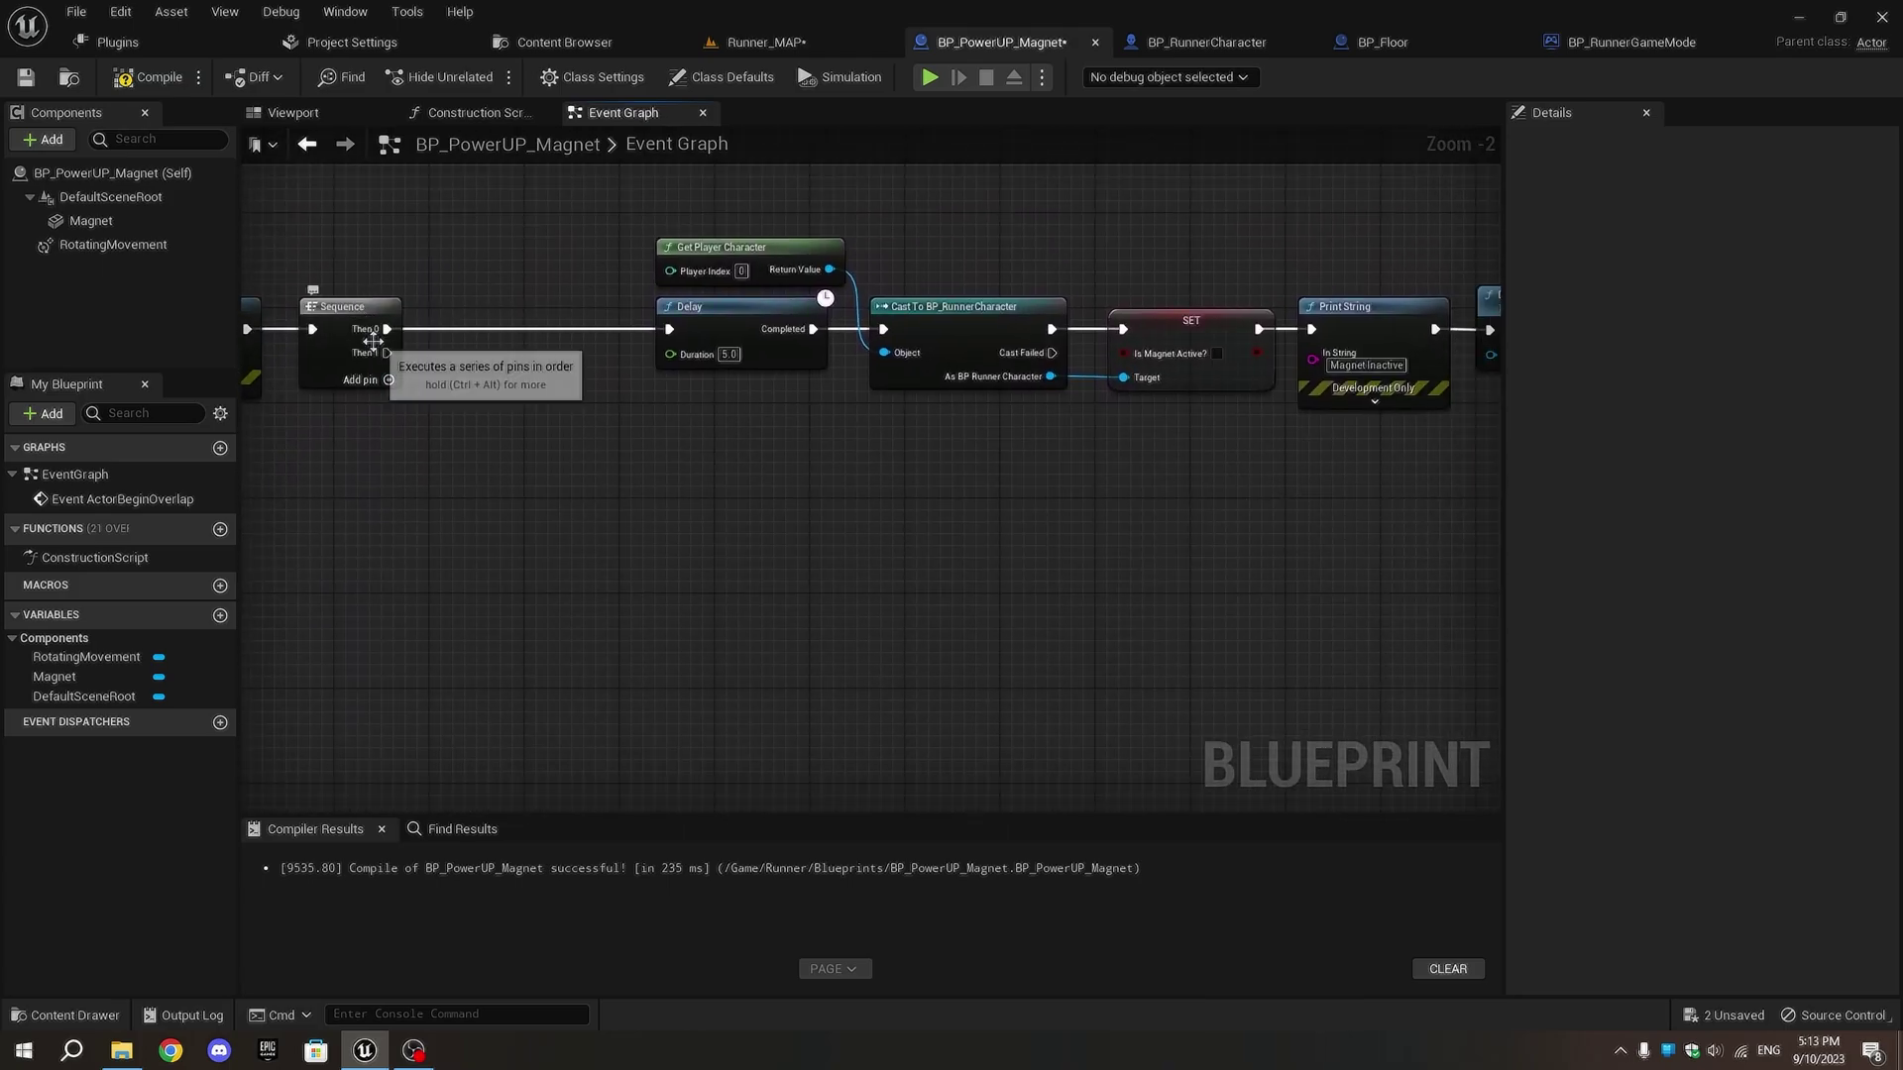
ctrl+drag(387, 328, 384, 353)
right_drag(425, 398, 392, 455)
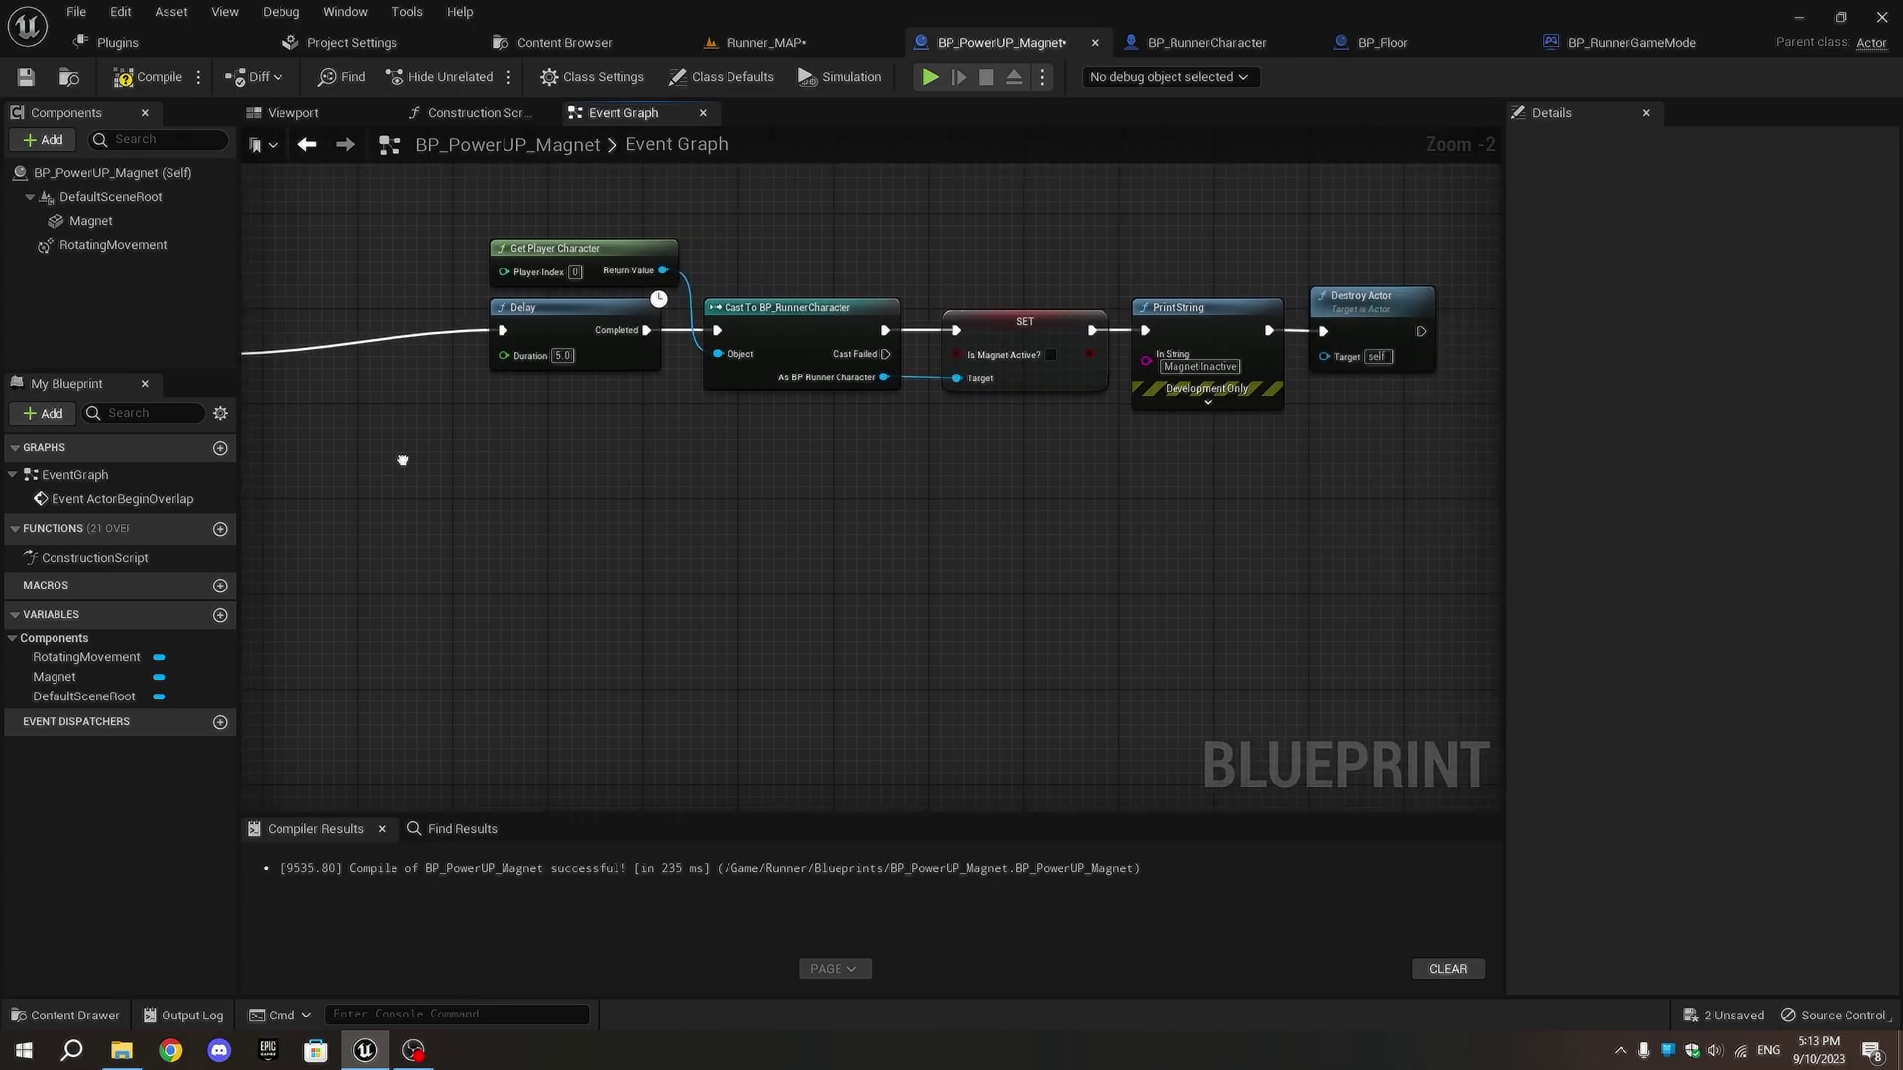
scroll(373, 328, down, 2)
drag(374, 275, 1114, 510)
scroll(595, 447, up, 2)
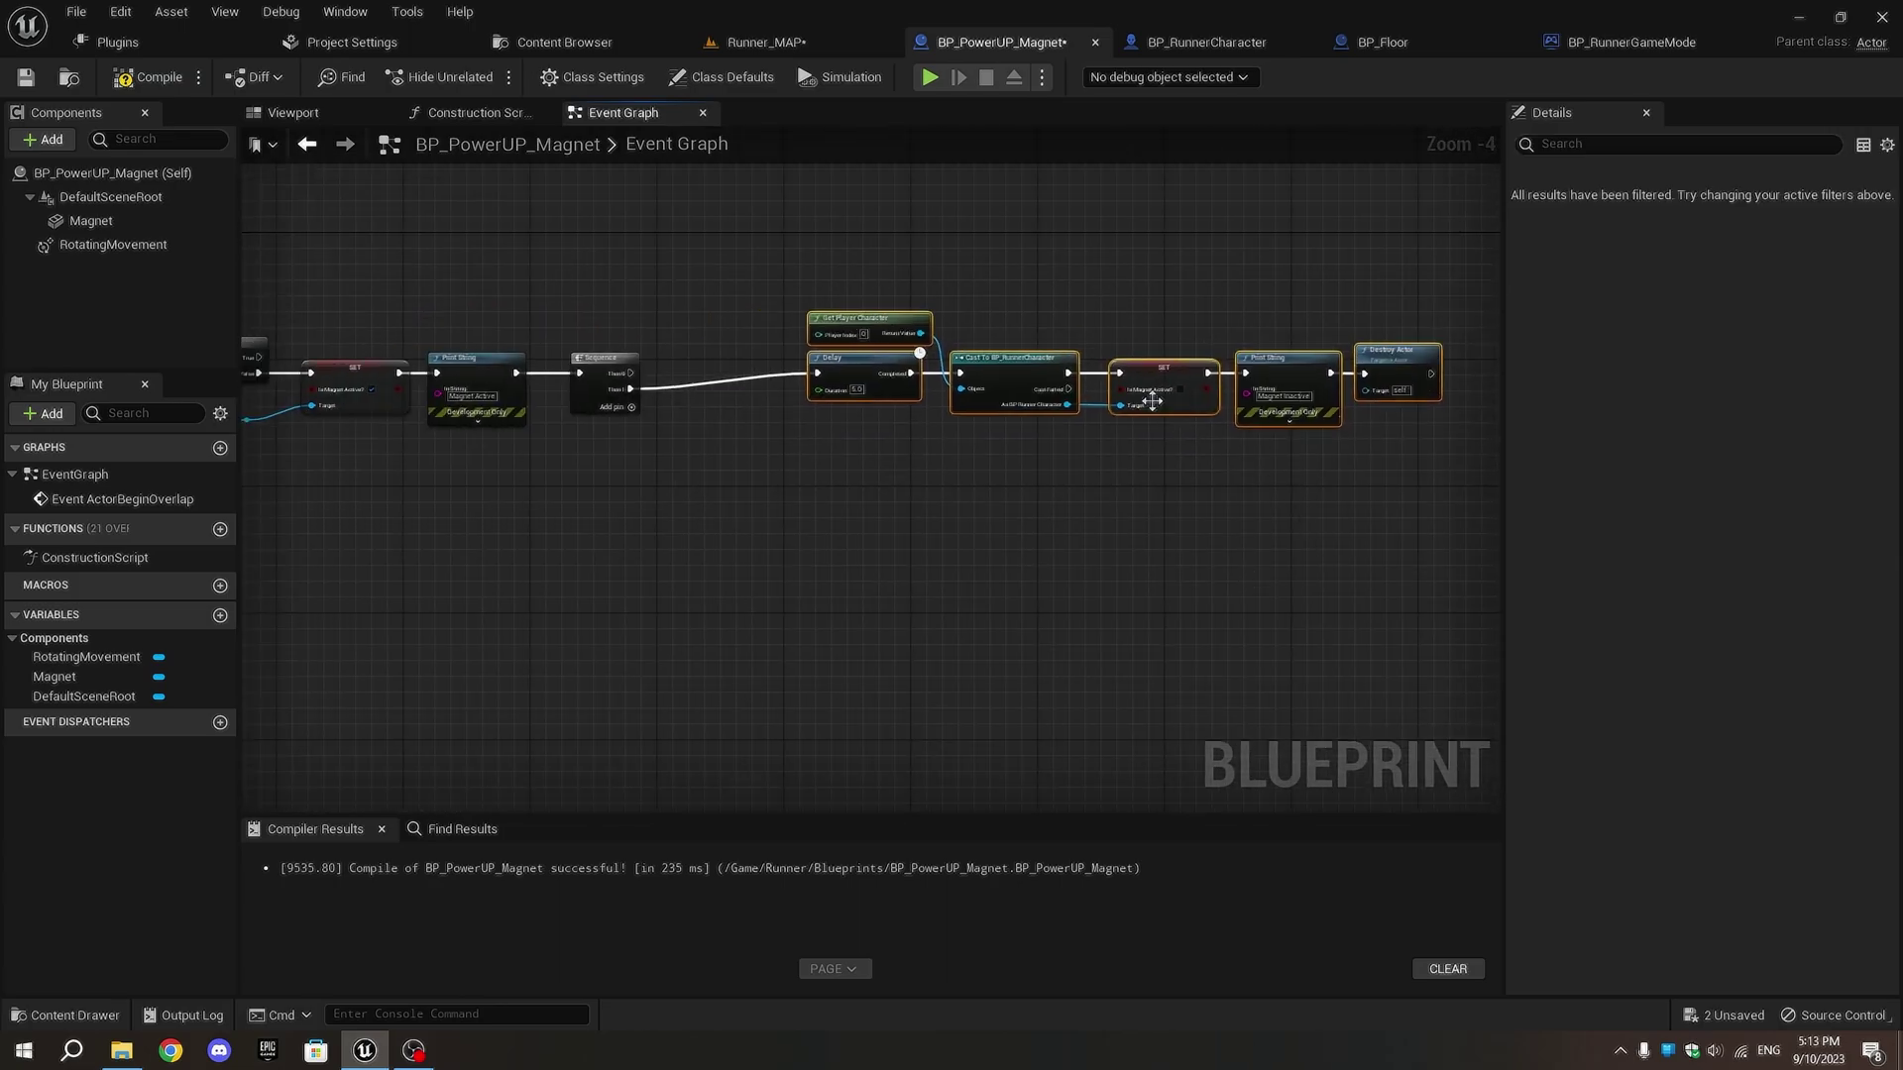
scroll(595, 492, up, 1)
drag(602, 538, 601, 703)
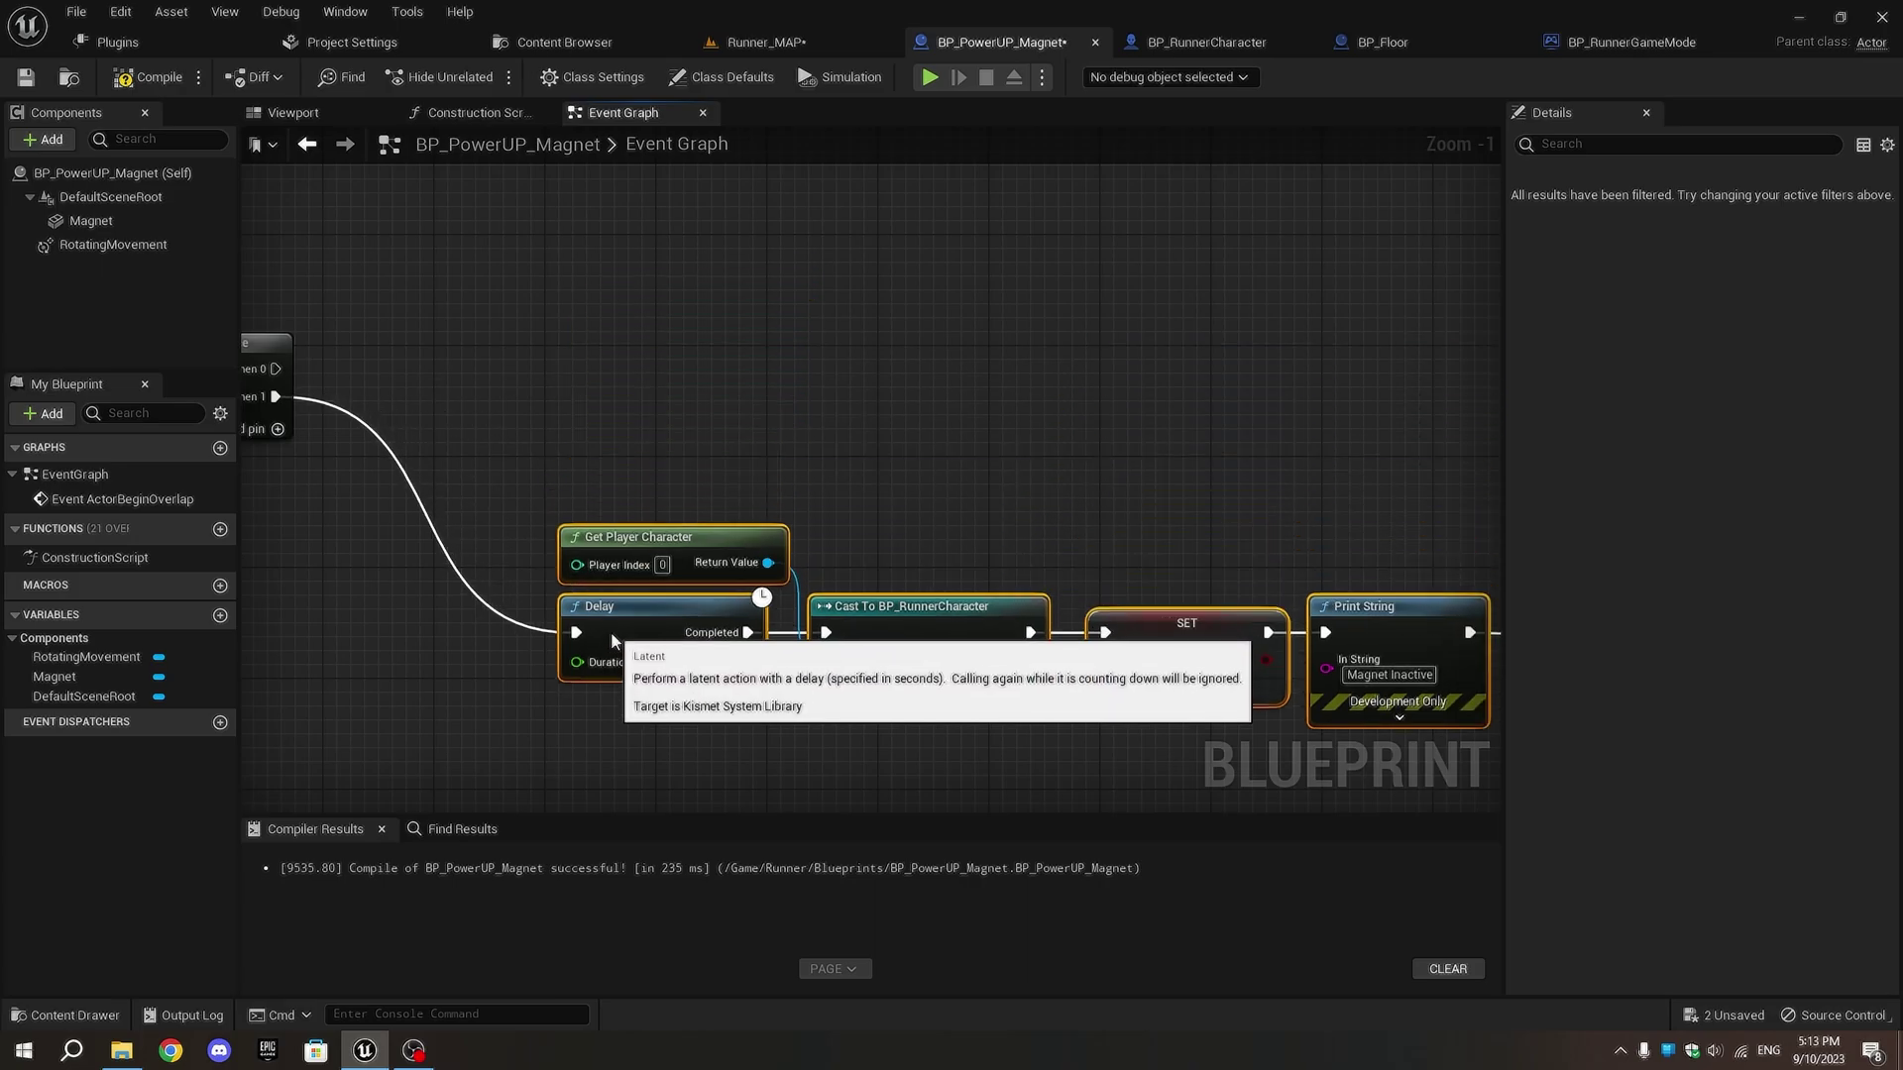
click(597, 488)
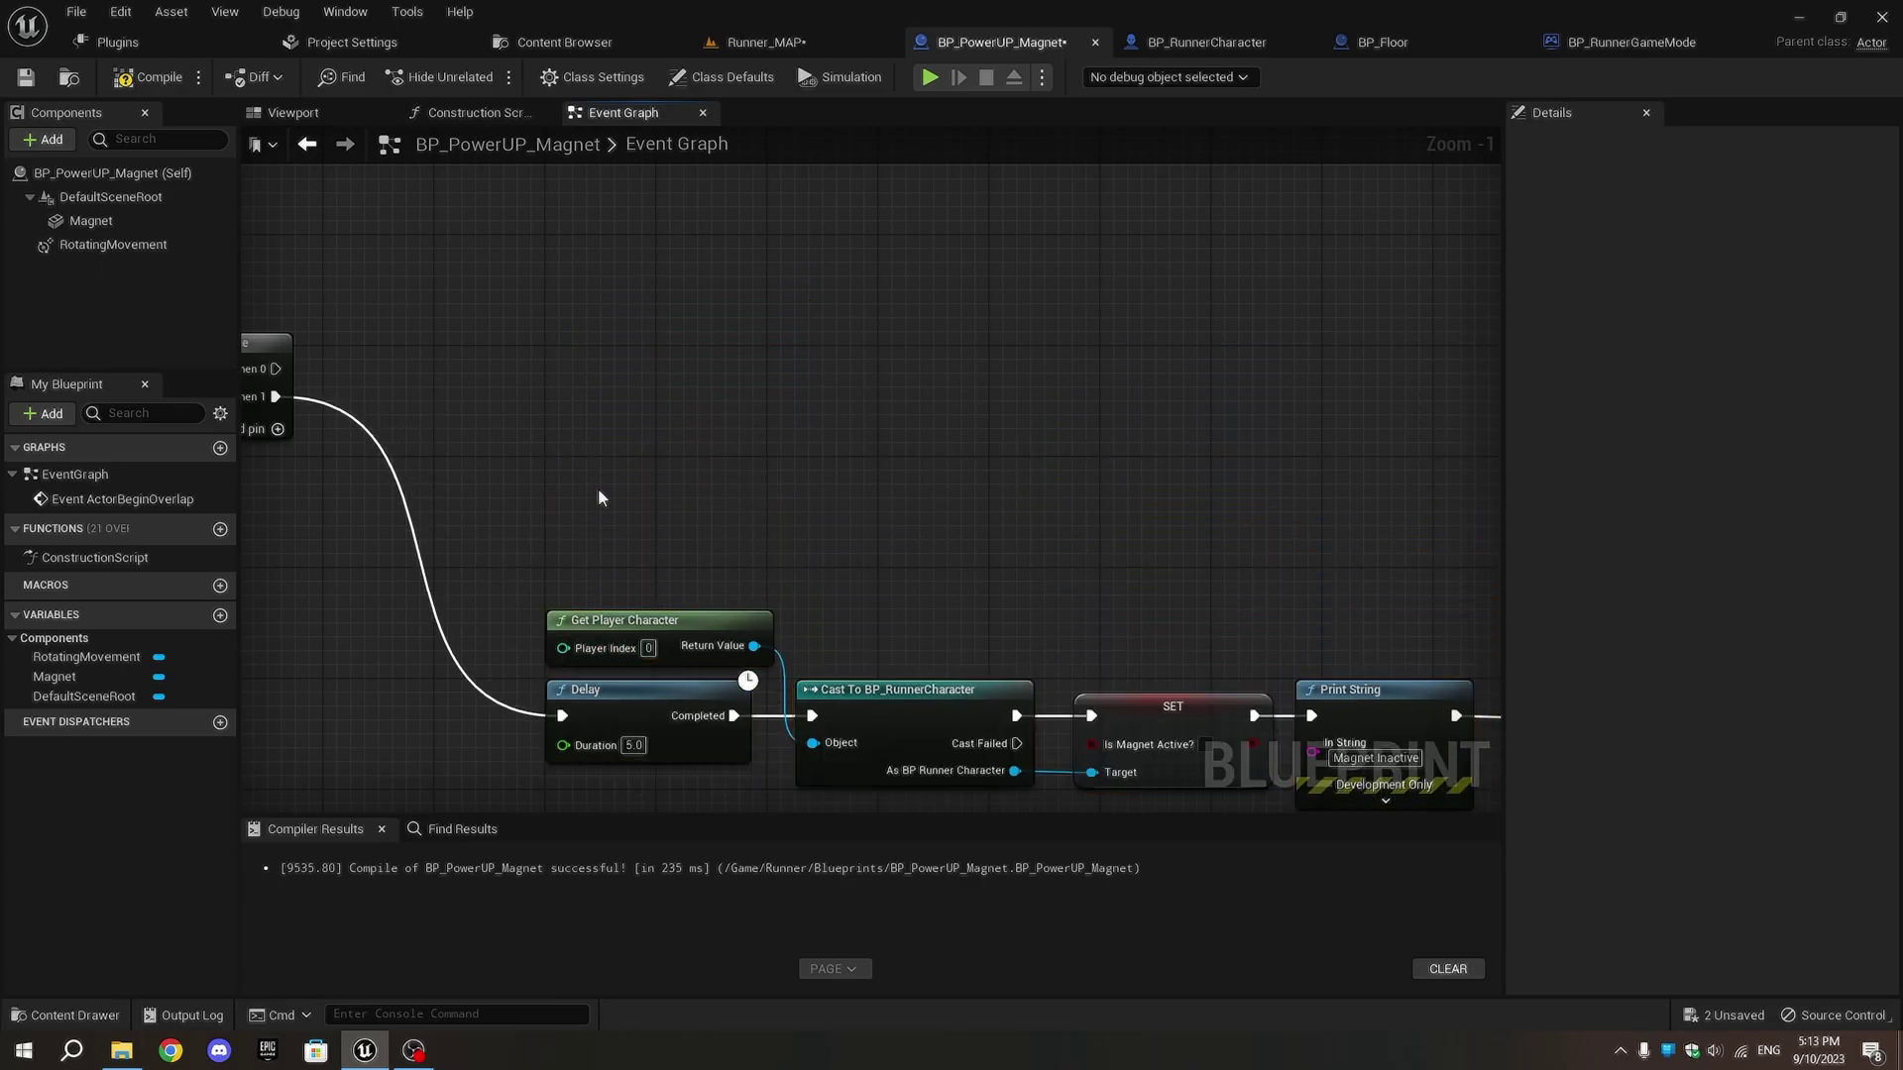
scroll(873, 428, down, 2)
scroll(743, 455, down, 1)
right_drag(744, 455, 1164, 561)
scroll(803, 608, down, 2)
mouse_move(804, 608)
right_down()
mouse_move(878, 582)
mouse_move(710, 633)
right_up()
scroll(770, 668, up, 2)
scroll(768, 668, up, 1)
scroll(709, 634, down, 1)
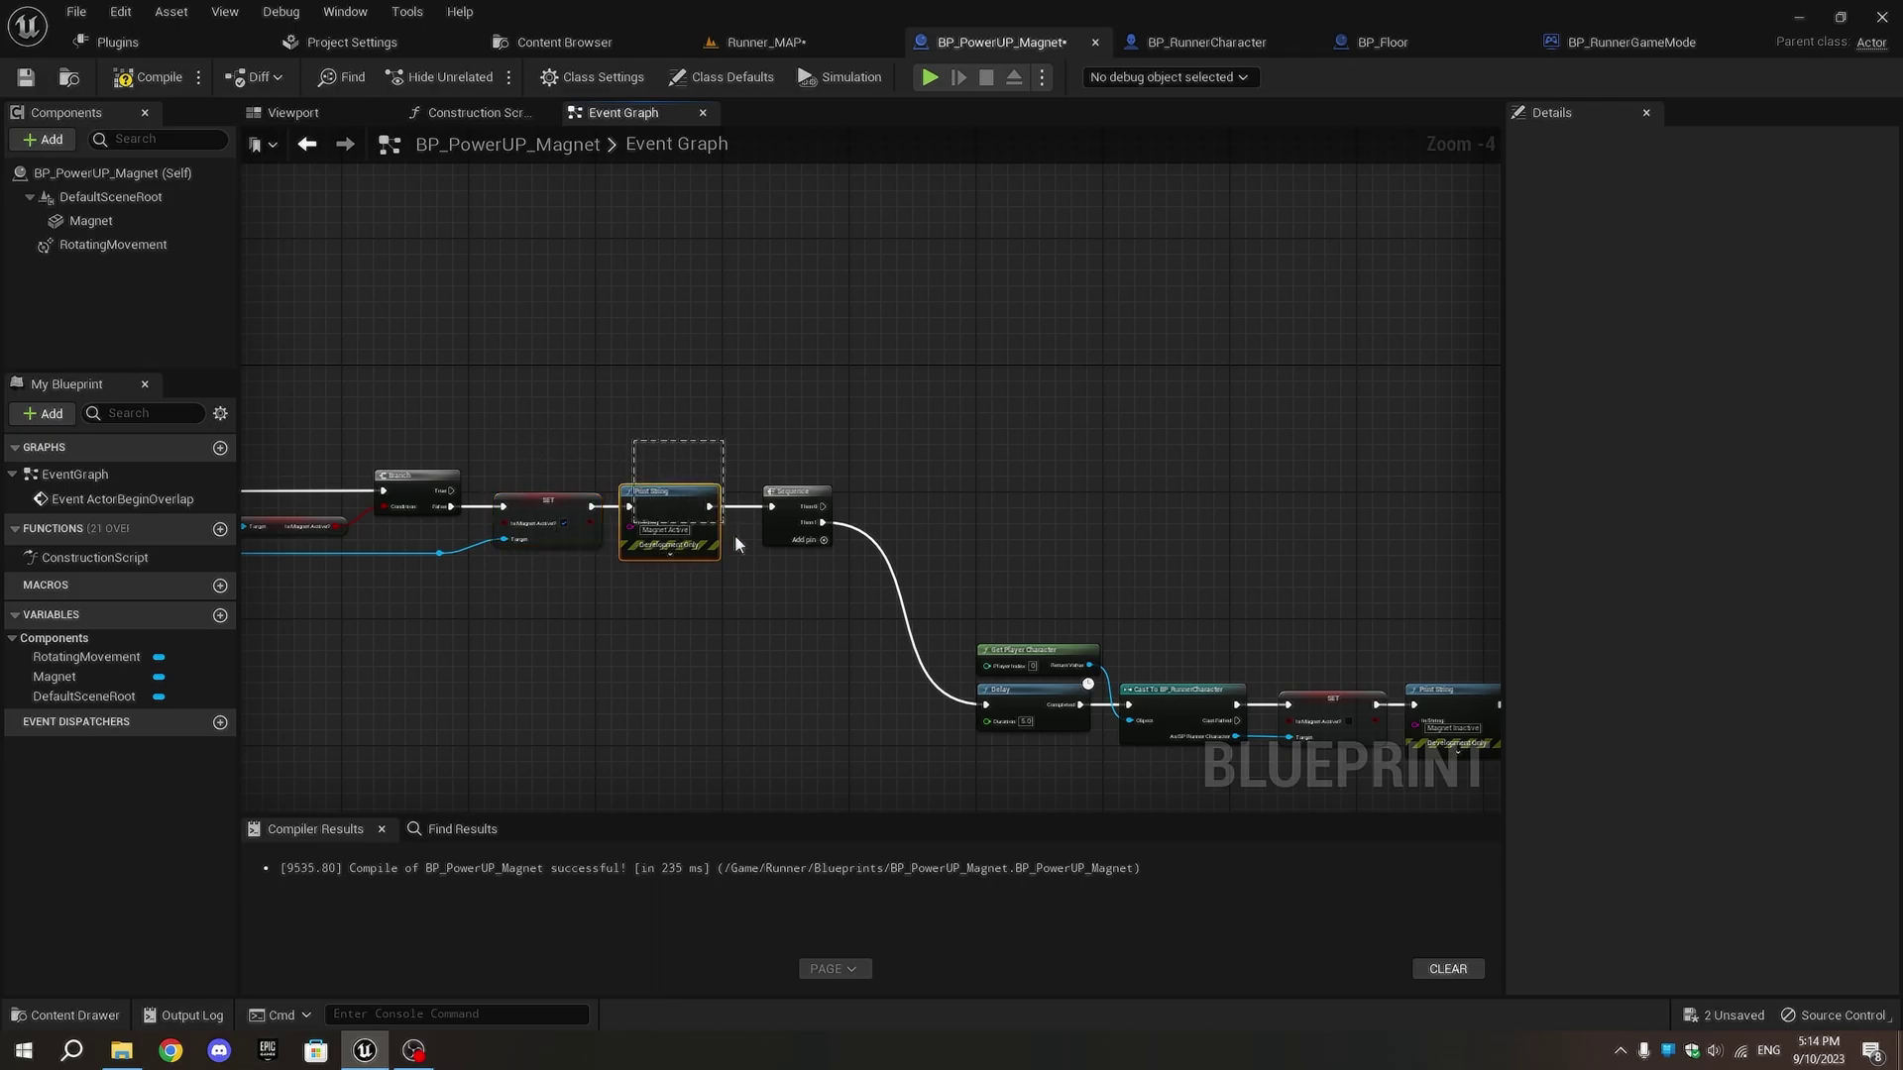
drag(684, 514, 776, 510)
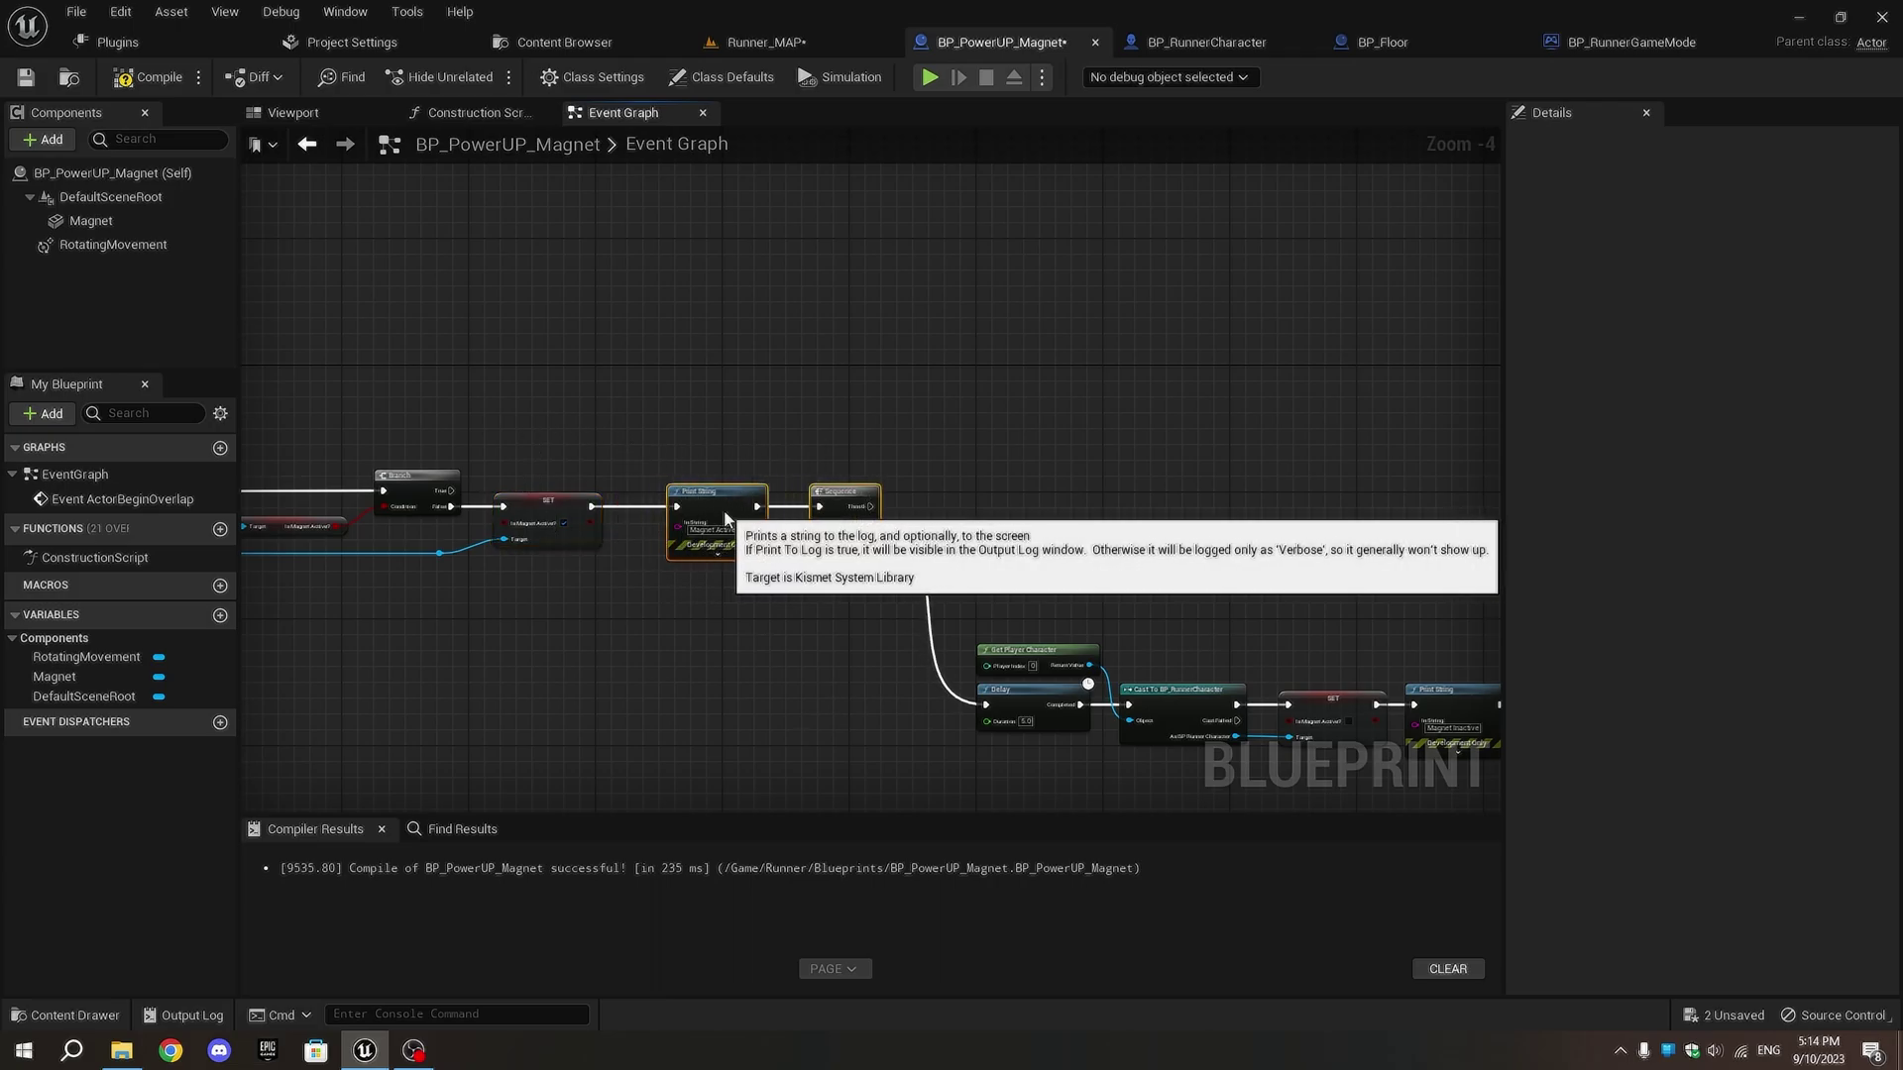
scroll(689, 602, up, 2)
scroll(689, 602, up, 2)
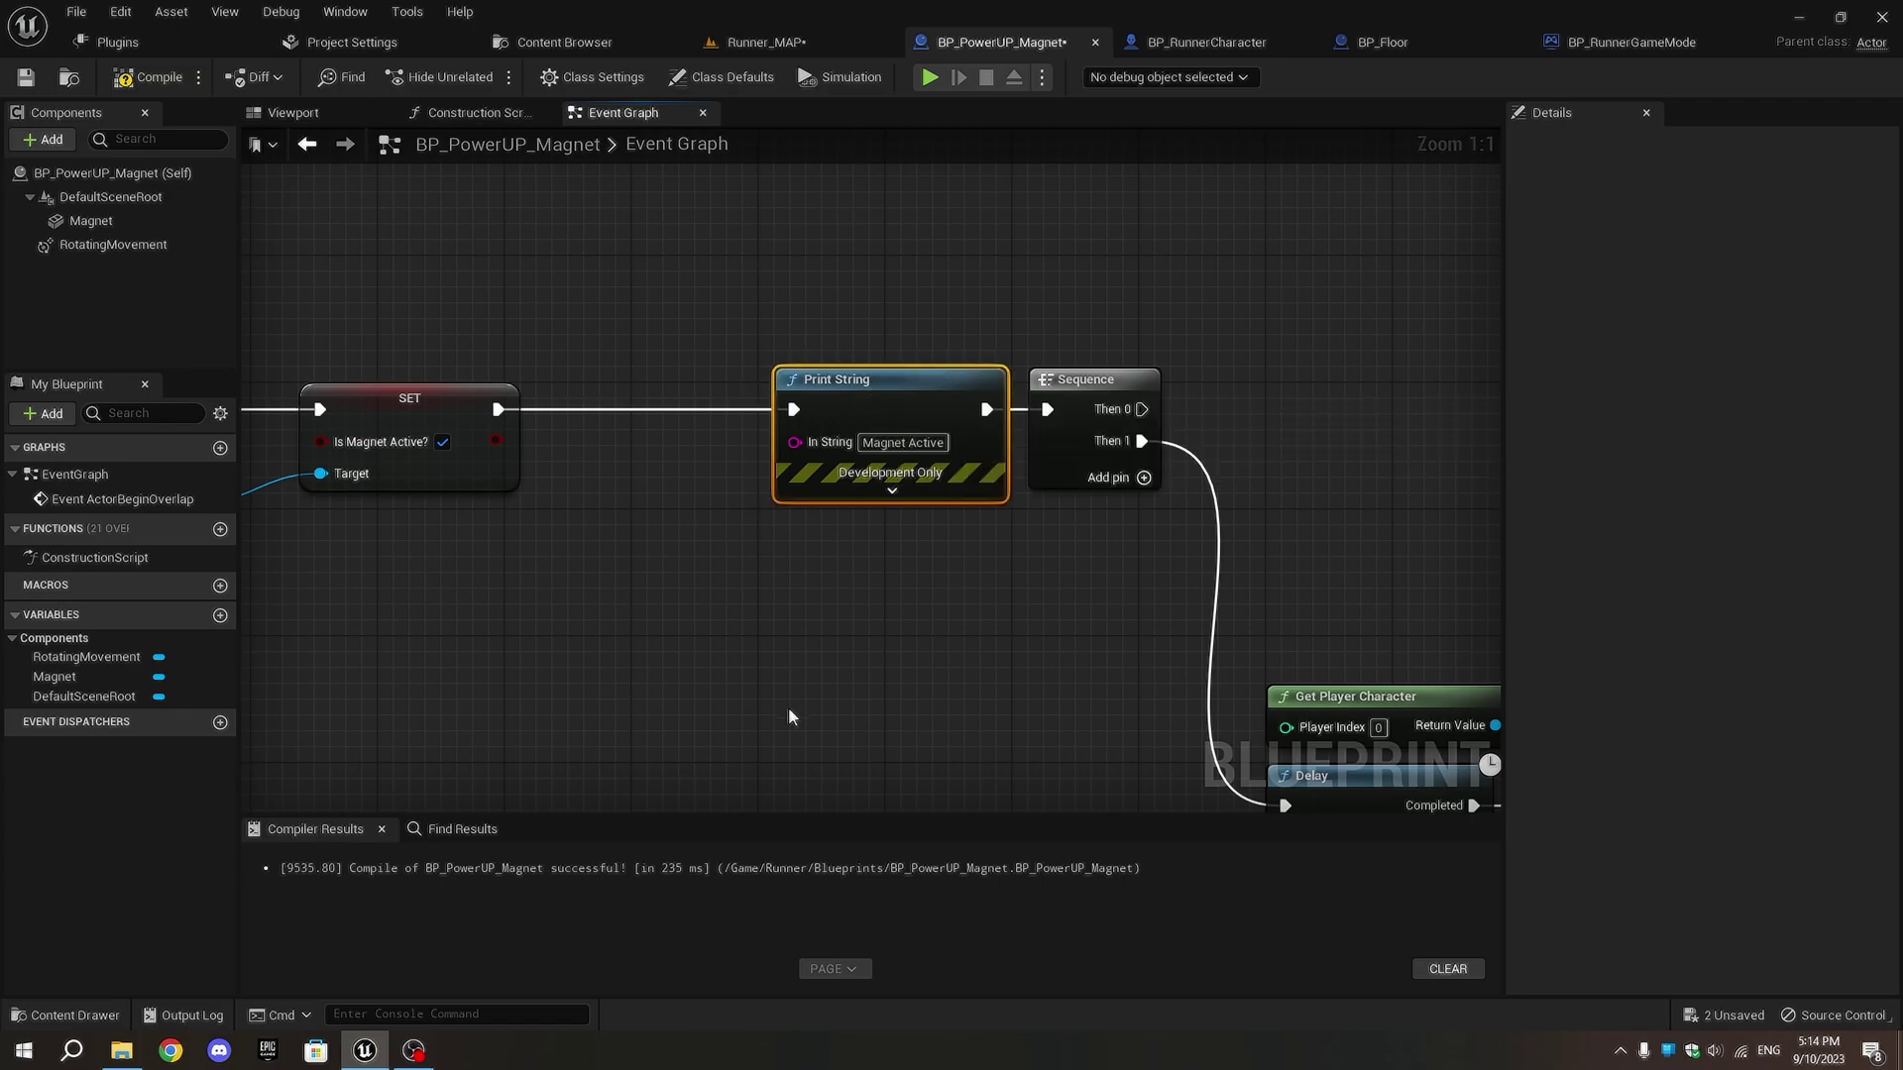
- Add a Set Magnet Timer node from the game mode cast, between SET Is Magnet Active and Print String
right_drag(744, 616, 1211, 537)
click(927, 357)
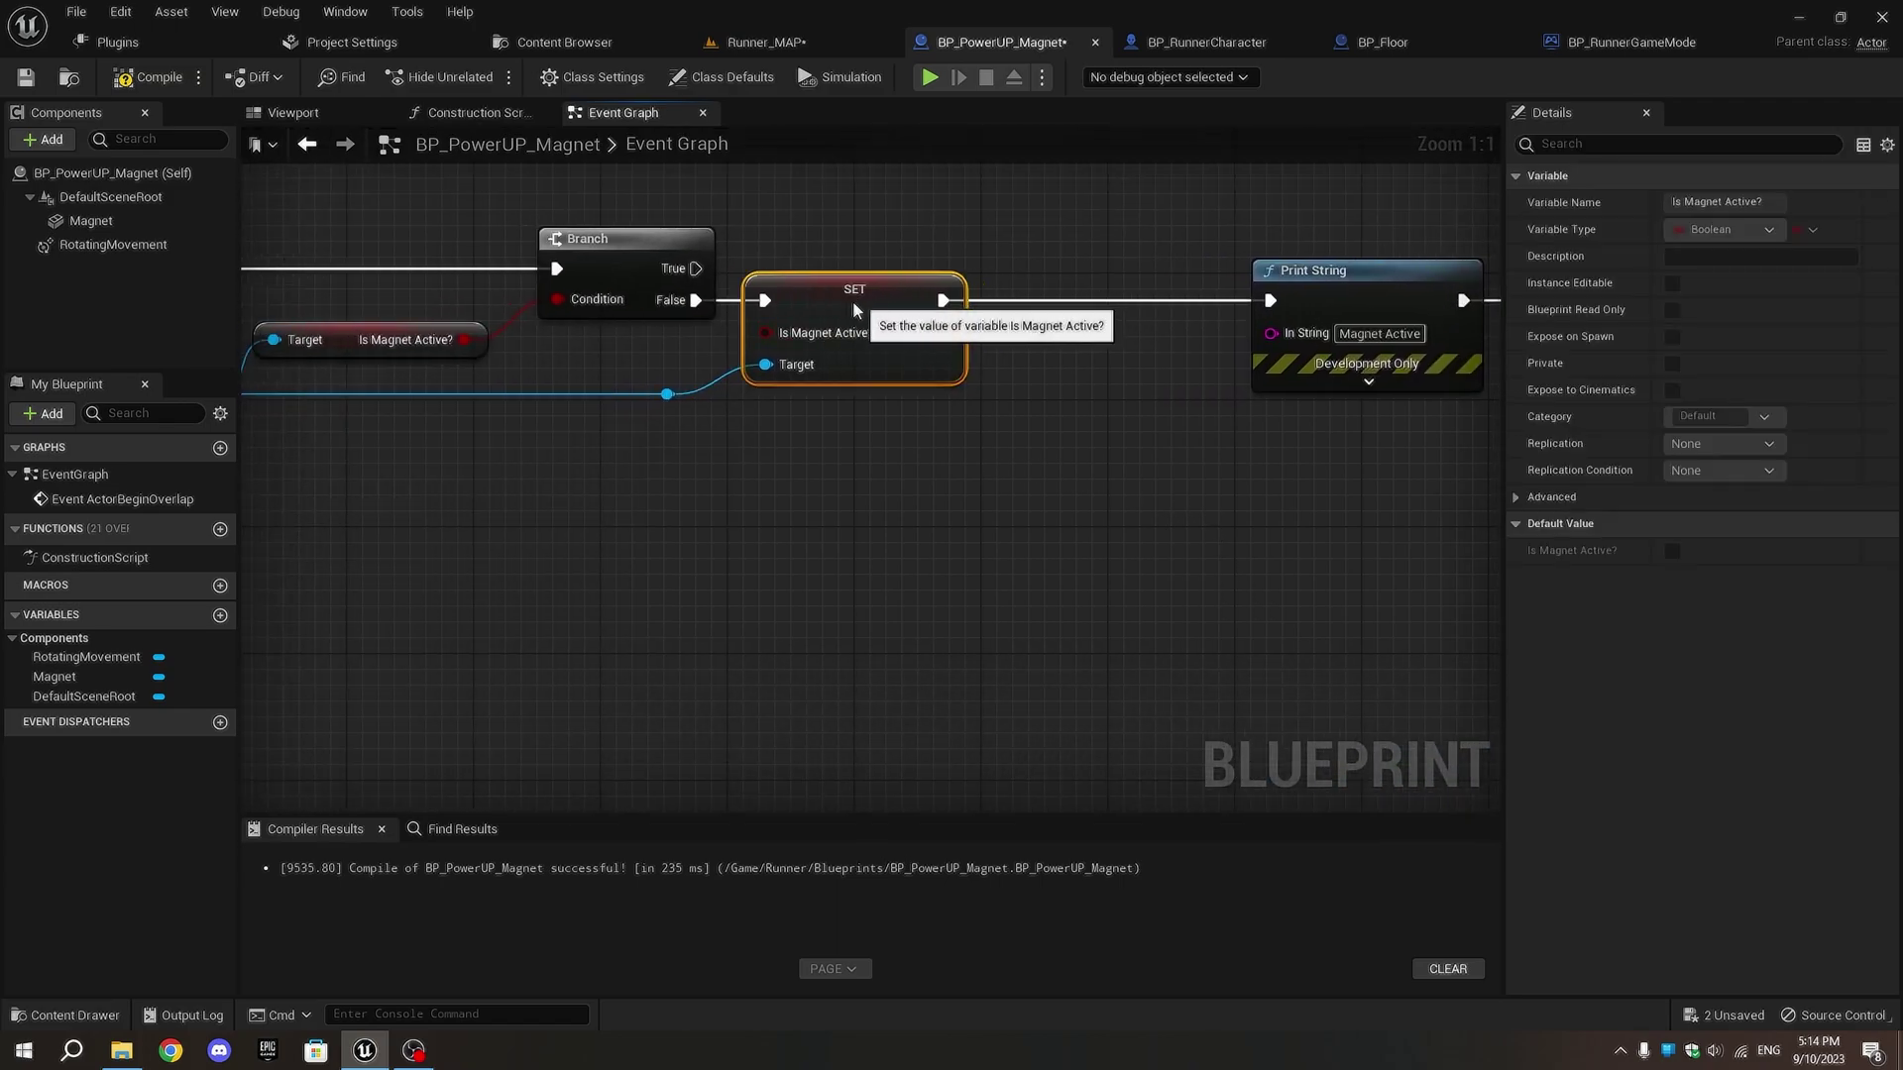
click(684, 429)
right_drag(685, 429, 1502, 703)
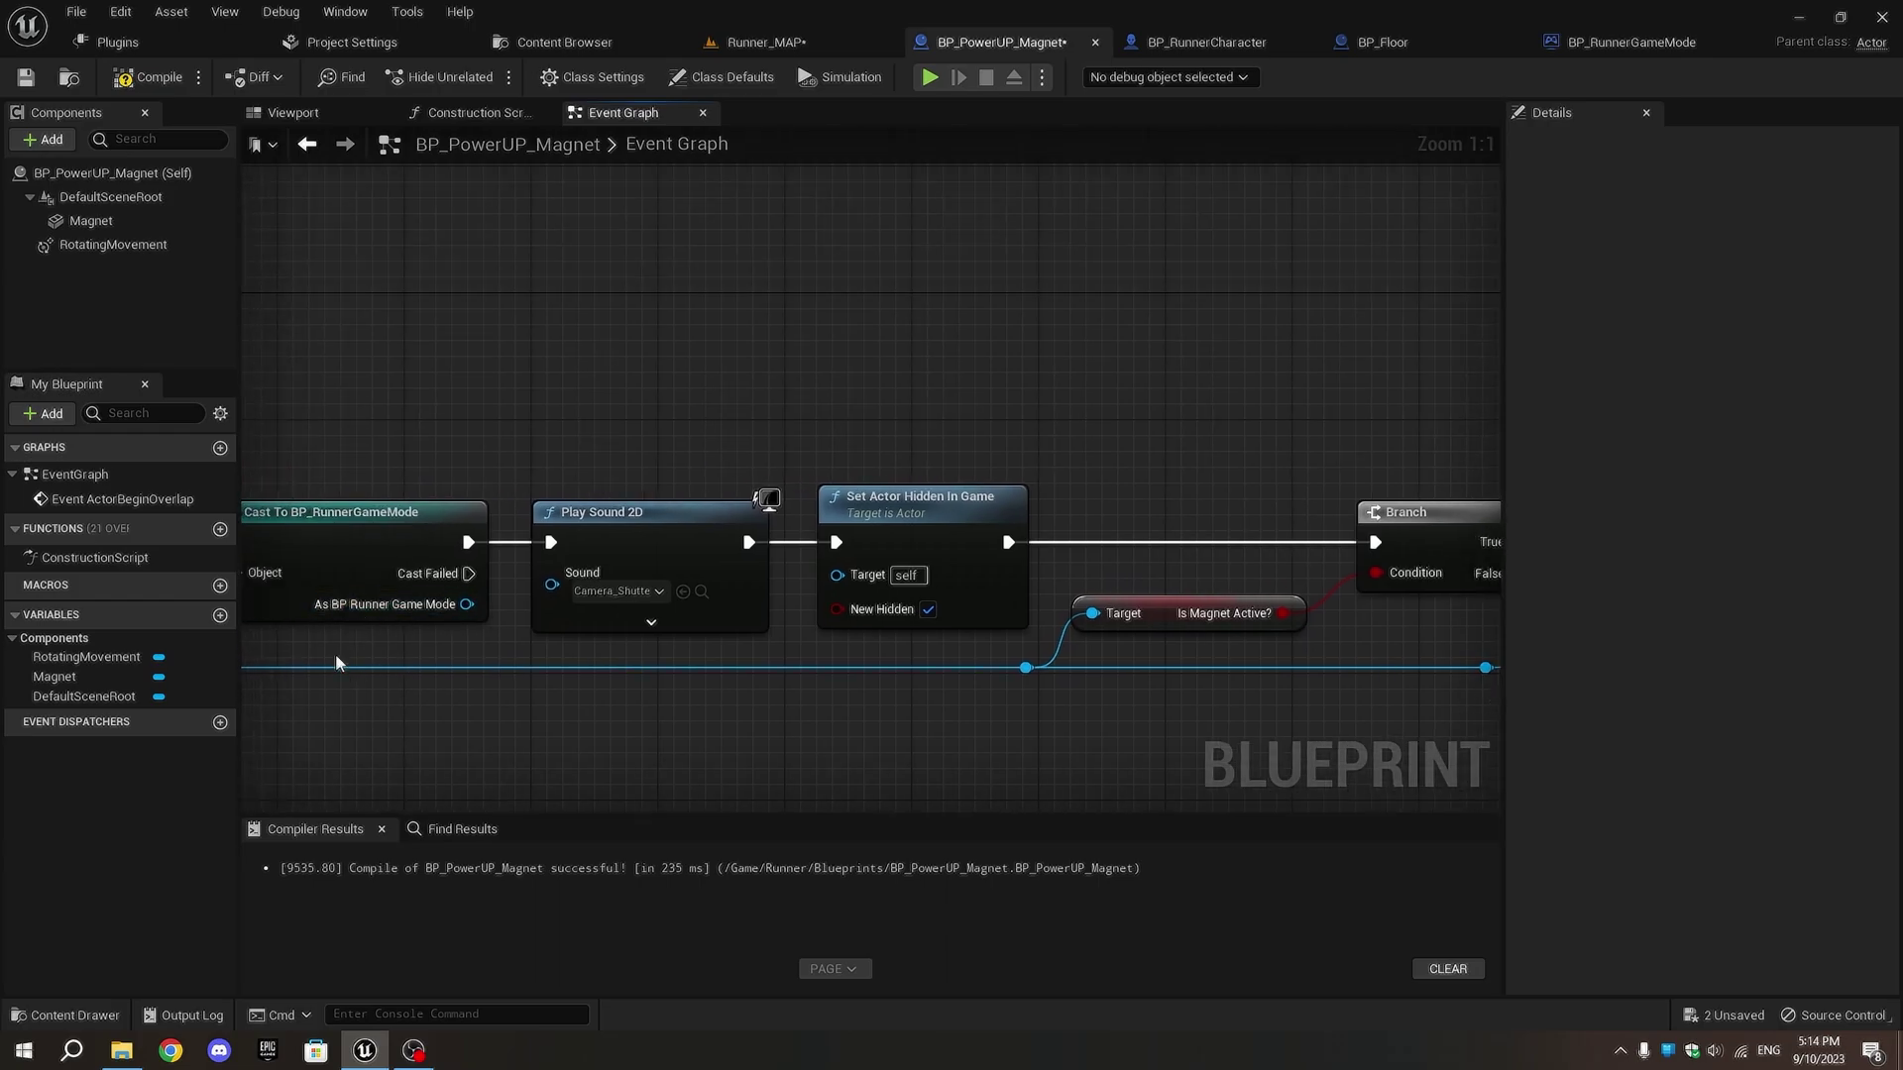
mouse_move(465, 603)
mouse_down()
mouse_move(1282, 602)
mouse_move(873, 628)
mouse_up()
text(magnet time)
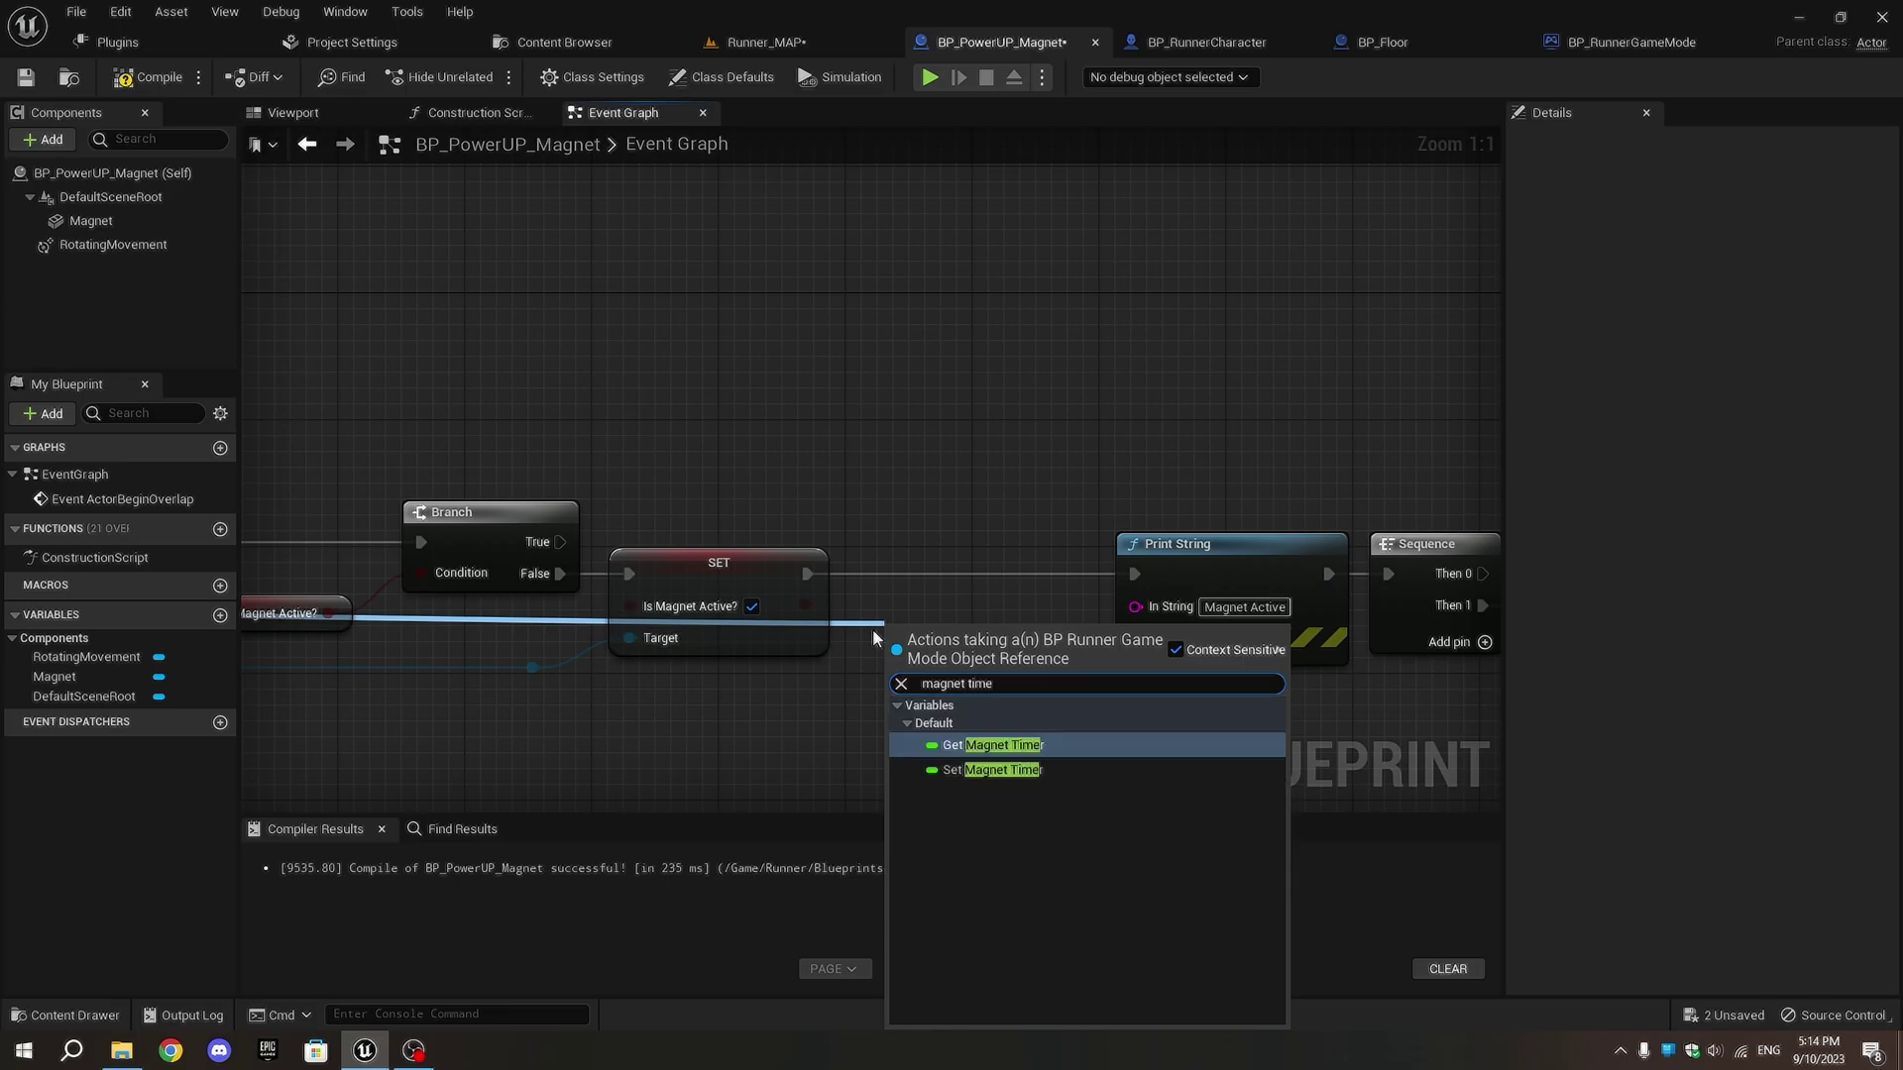
click(1036, 771)
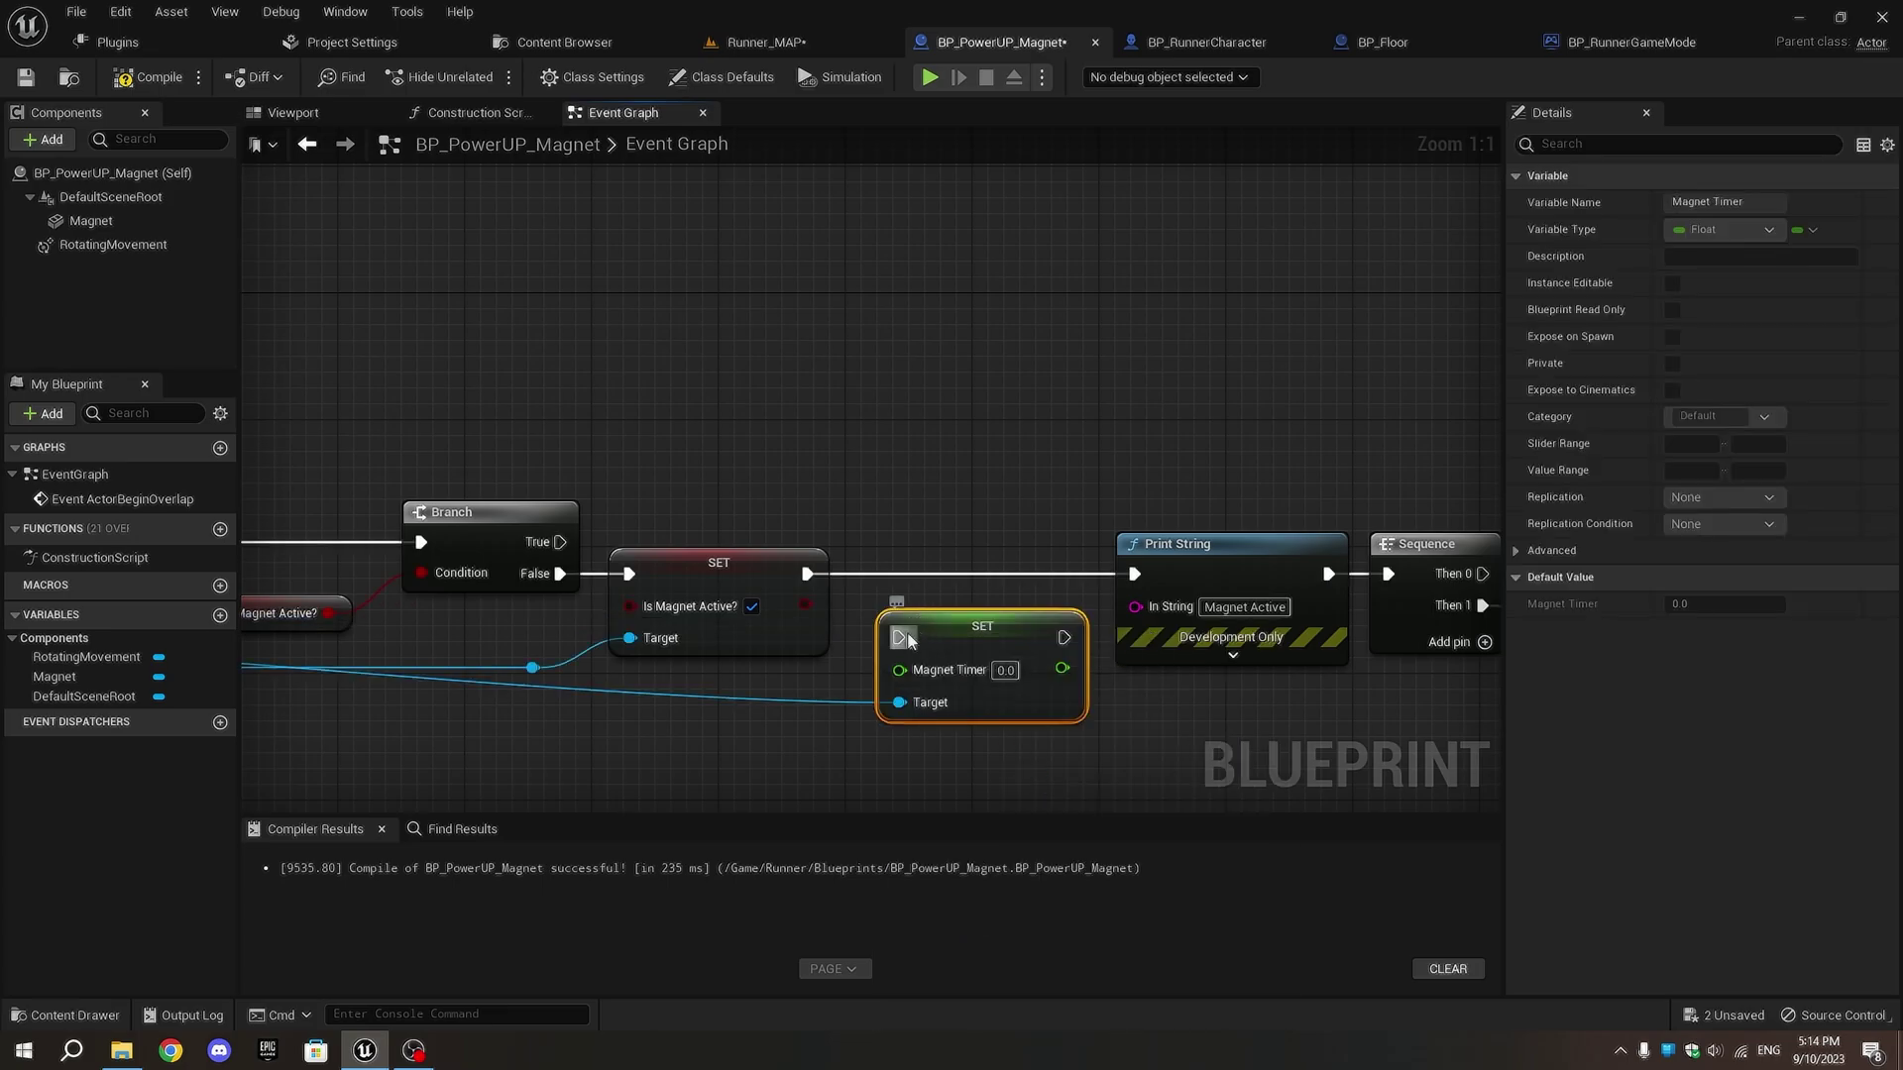
drag(898, 636, 807, 575)
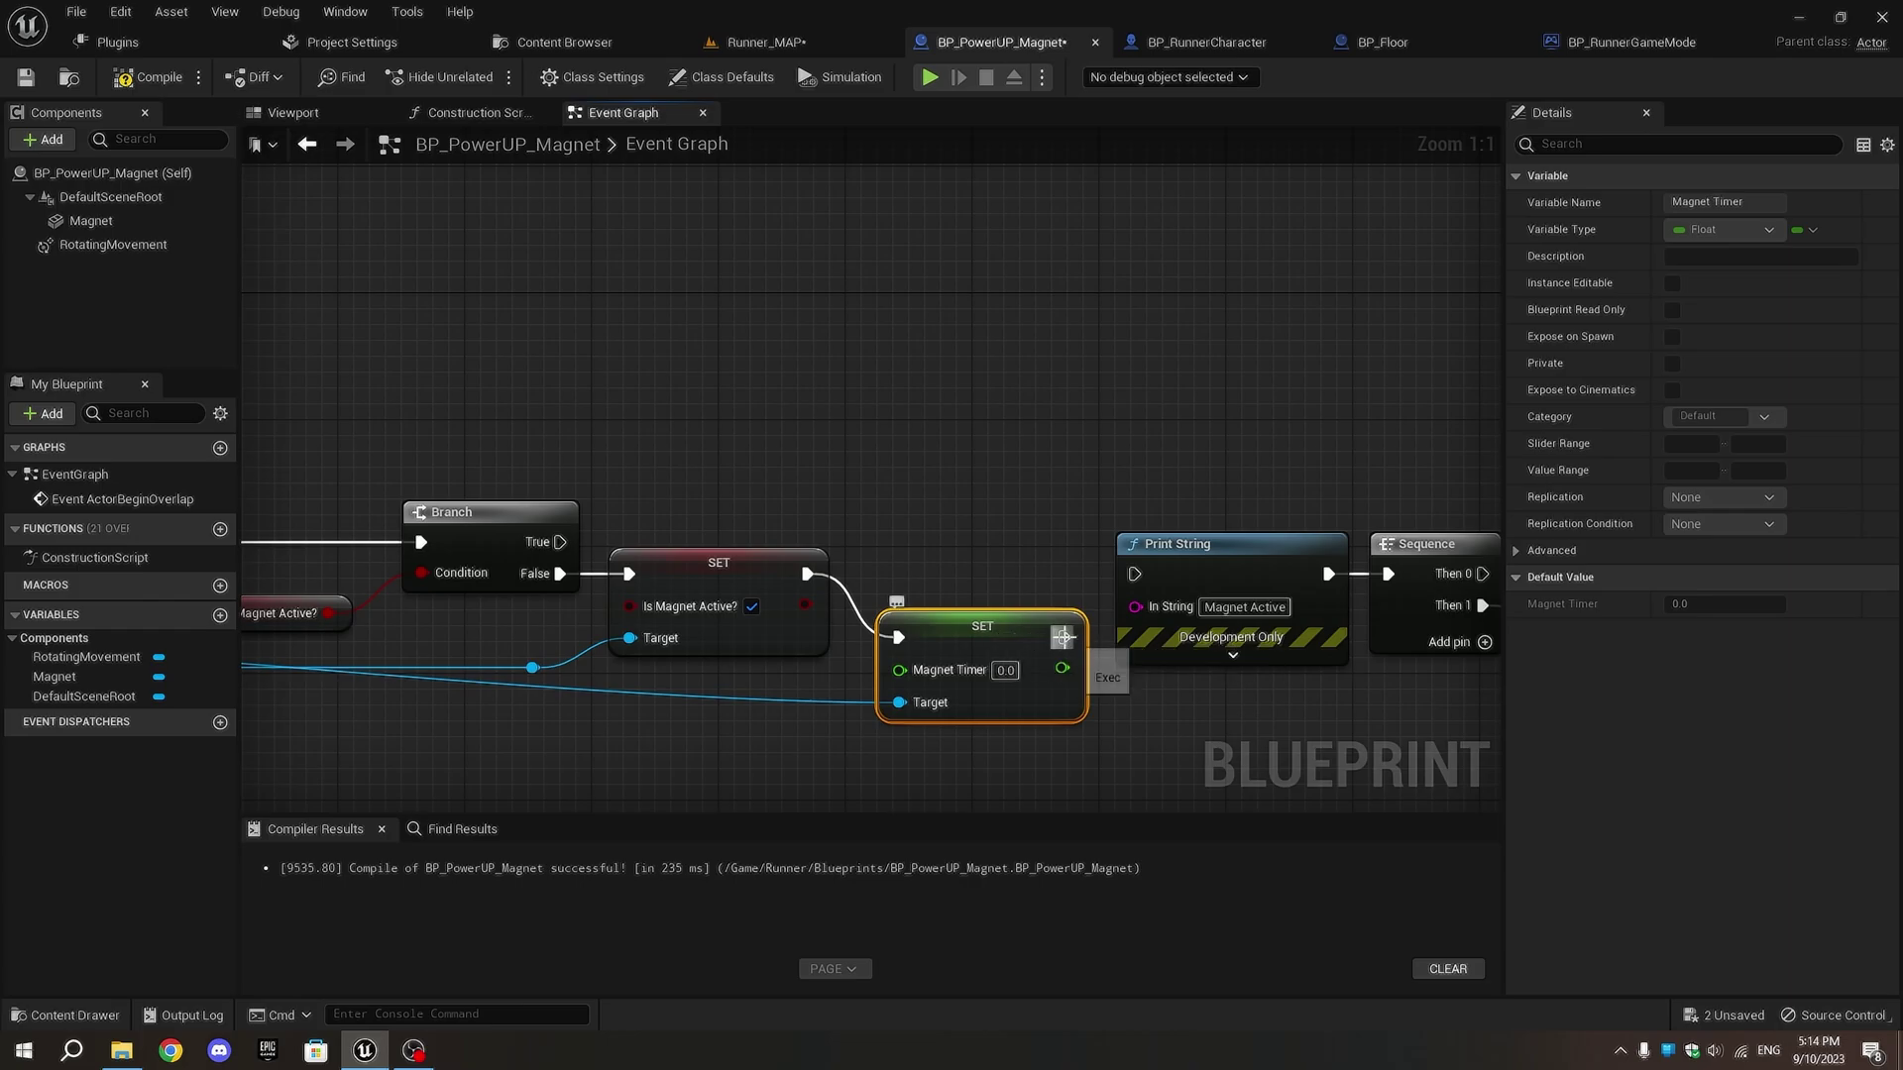
drag(1065, 636, 1134, 574)
drag(976, 638, 969, 571)
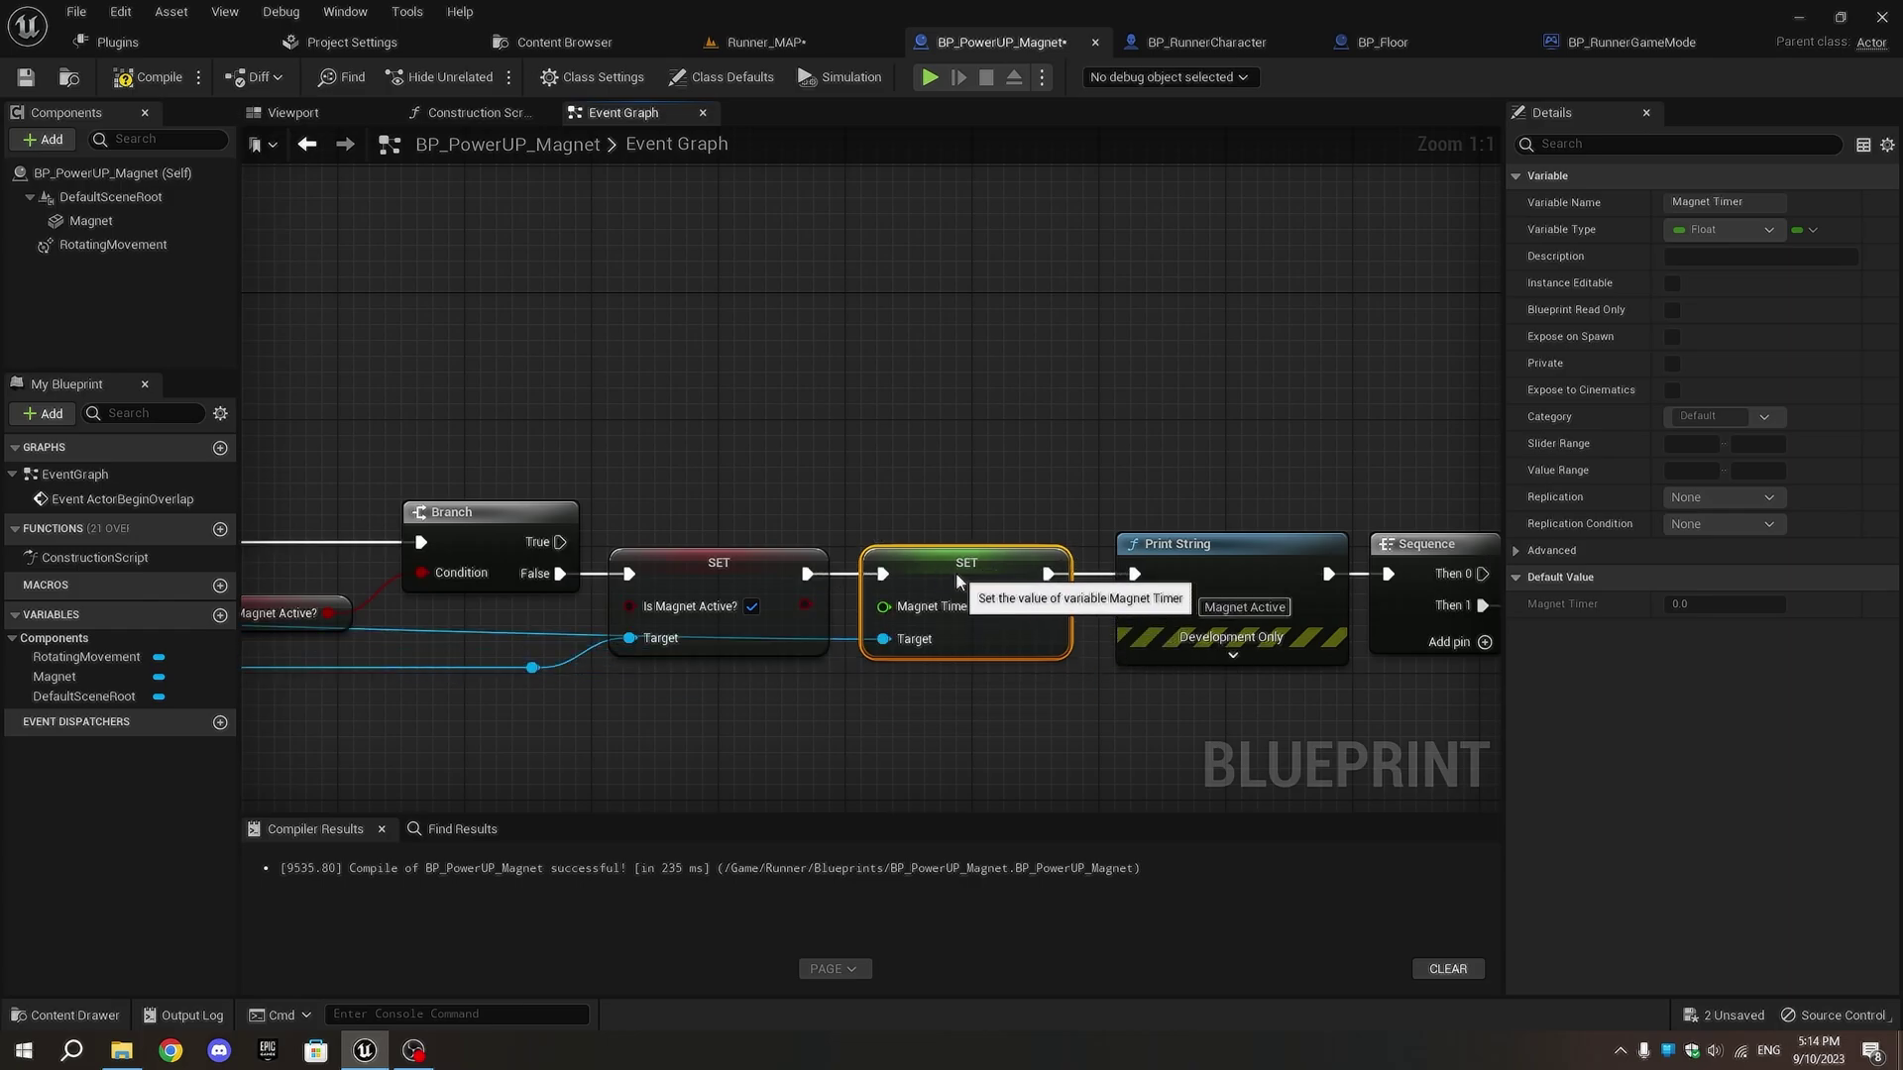
scroll(971, 580, down, 3)
right_drag(1031, 755, 530, 364)
scroll(1042, 387, up, 1)
scroll(1152, 559, up, 1)
scroll(1149, 607, up, 1)
- Set the Magnet Timer value to 6.0
mouse_move(652, 529)
right_down()
mouse_move(716, 644)
mouse_move(377, 483)
right_up()
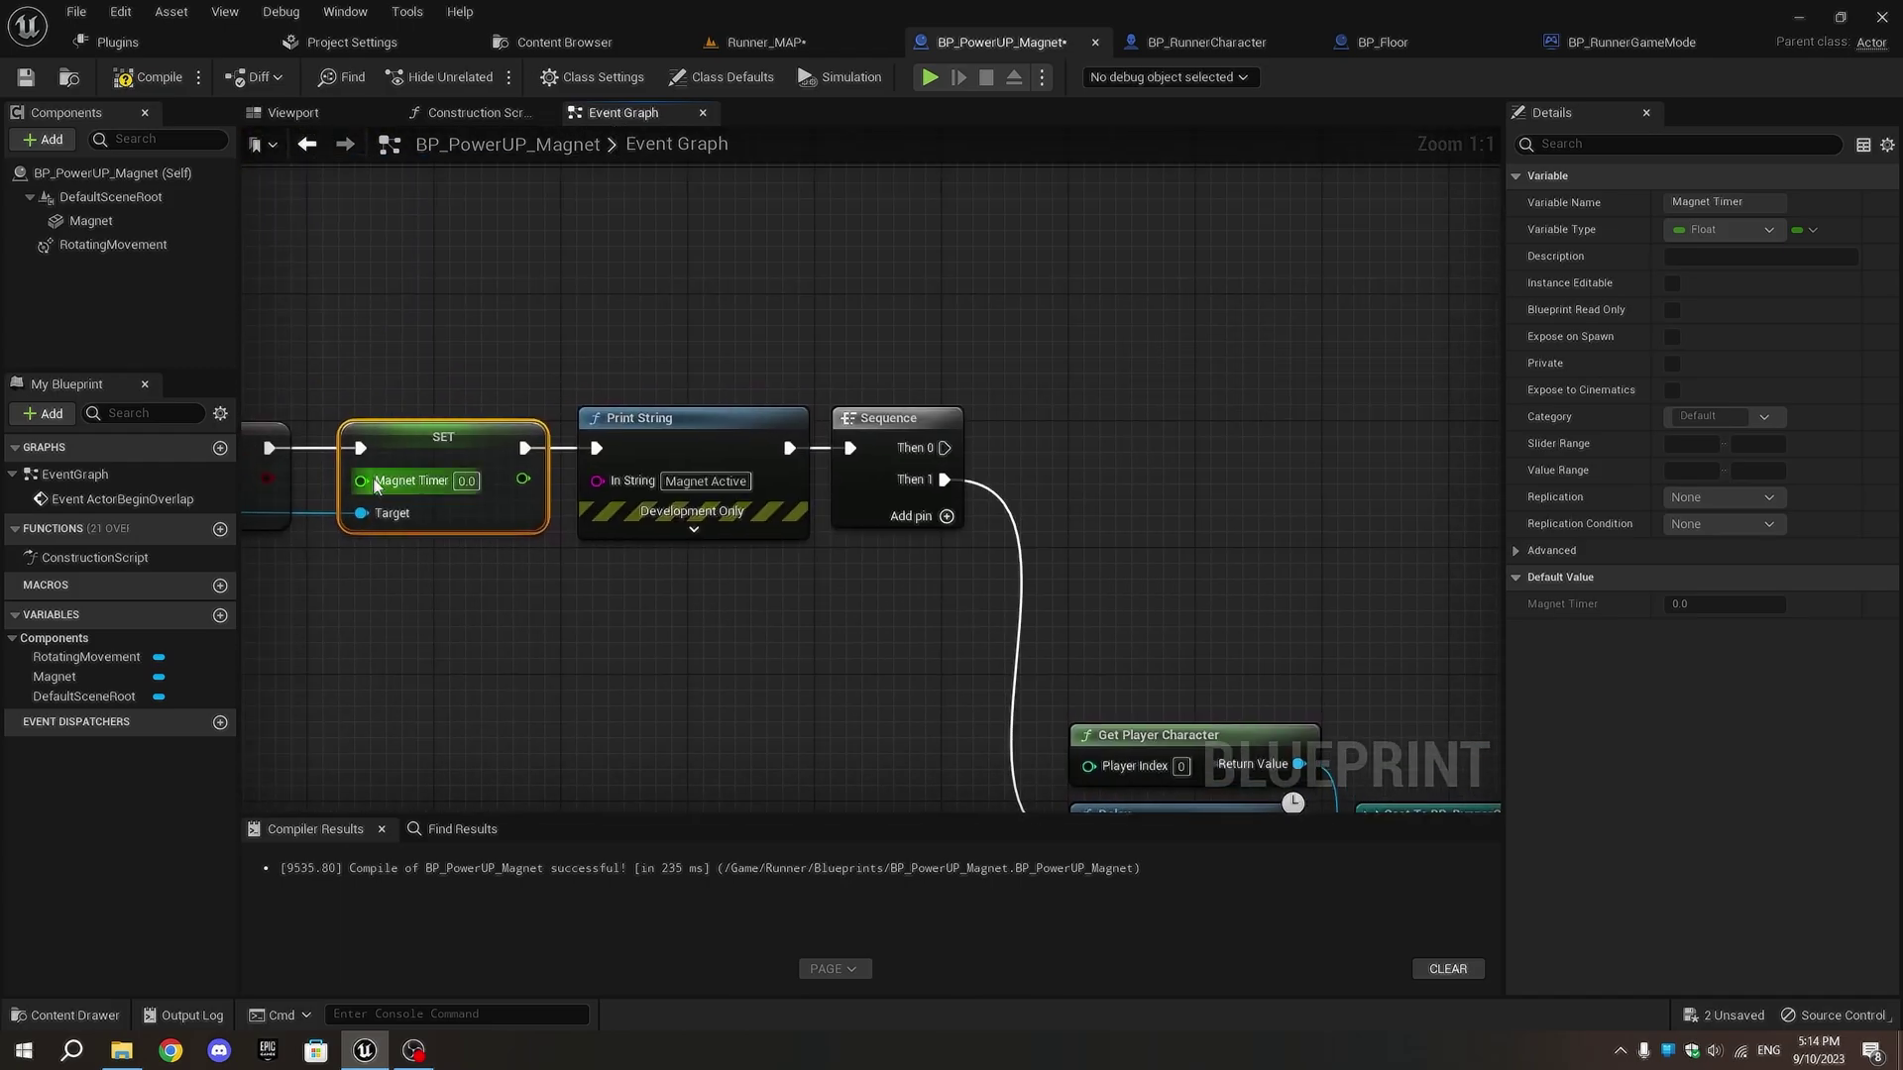
click(467, 481)
text(6)
key(Return)
click(493, 559)
right_drag(503, 579, 679, 450)
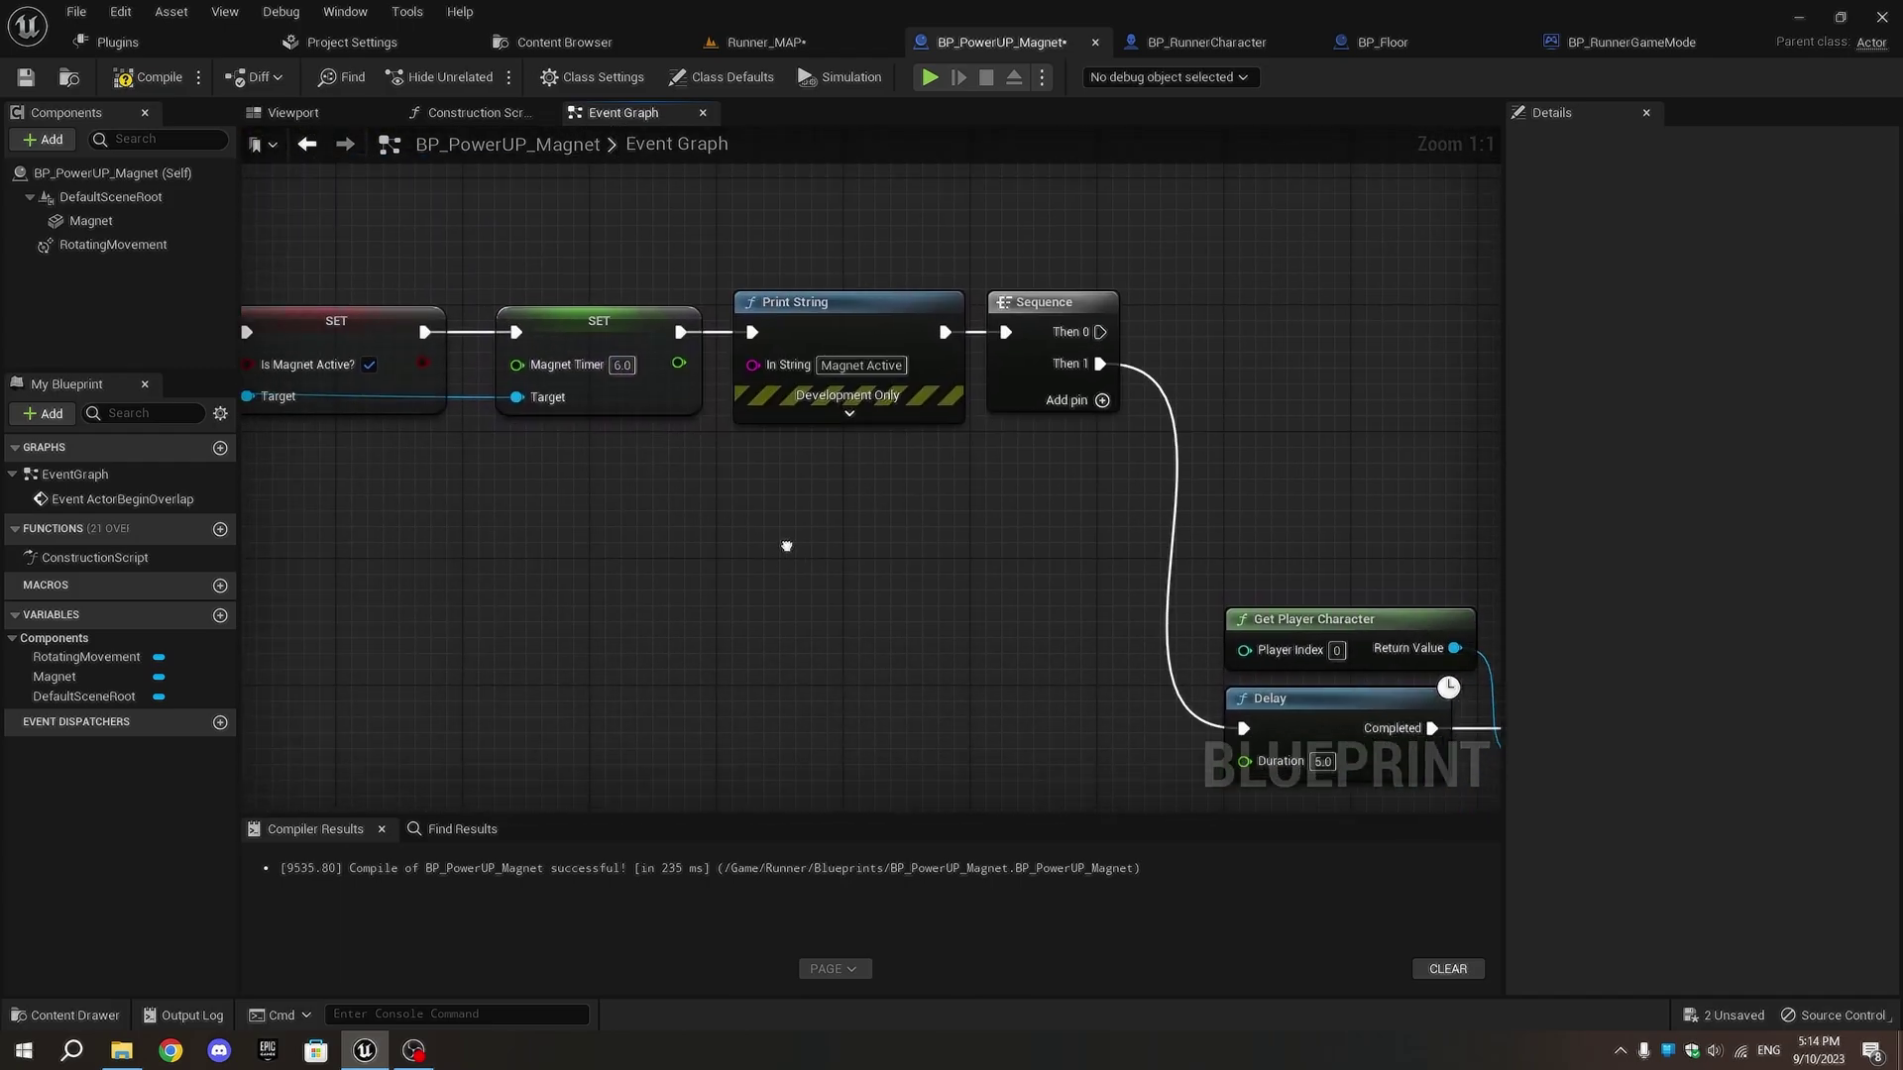
click(640, 347)
text(6)
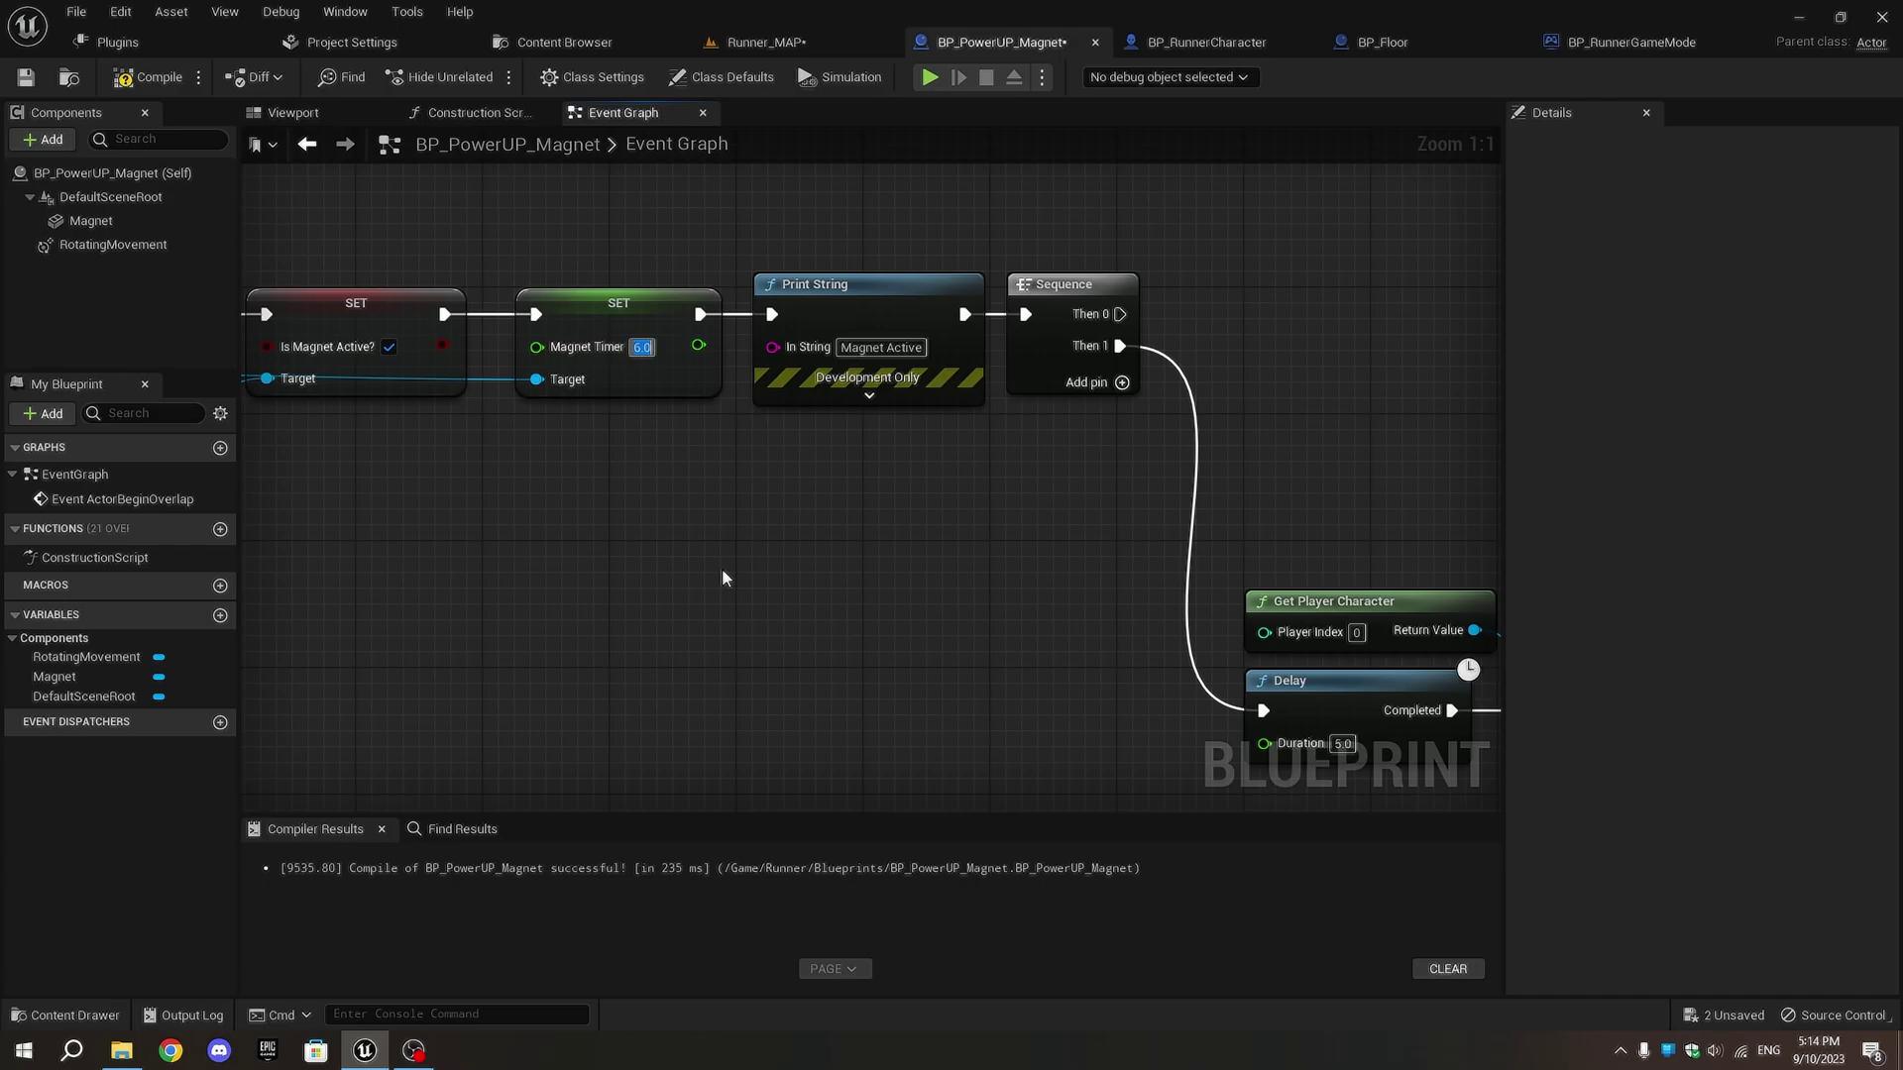
scroll(722, 571, down, 2)
mouse_move(723, 572)
right_down()
mouse_move(945, 711)
mouse_move(1106, 476)
right_up()
scroll(799, 539, up, 2)
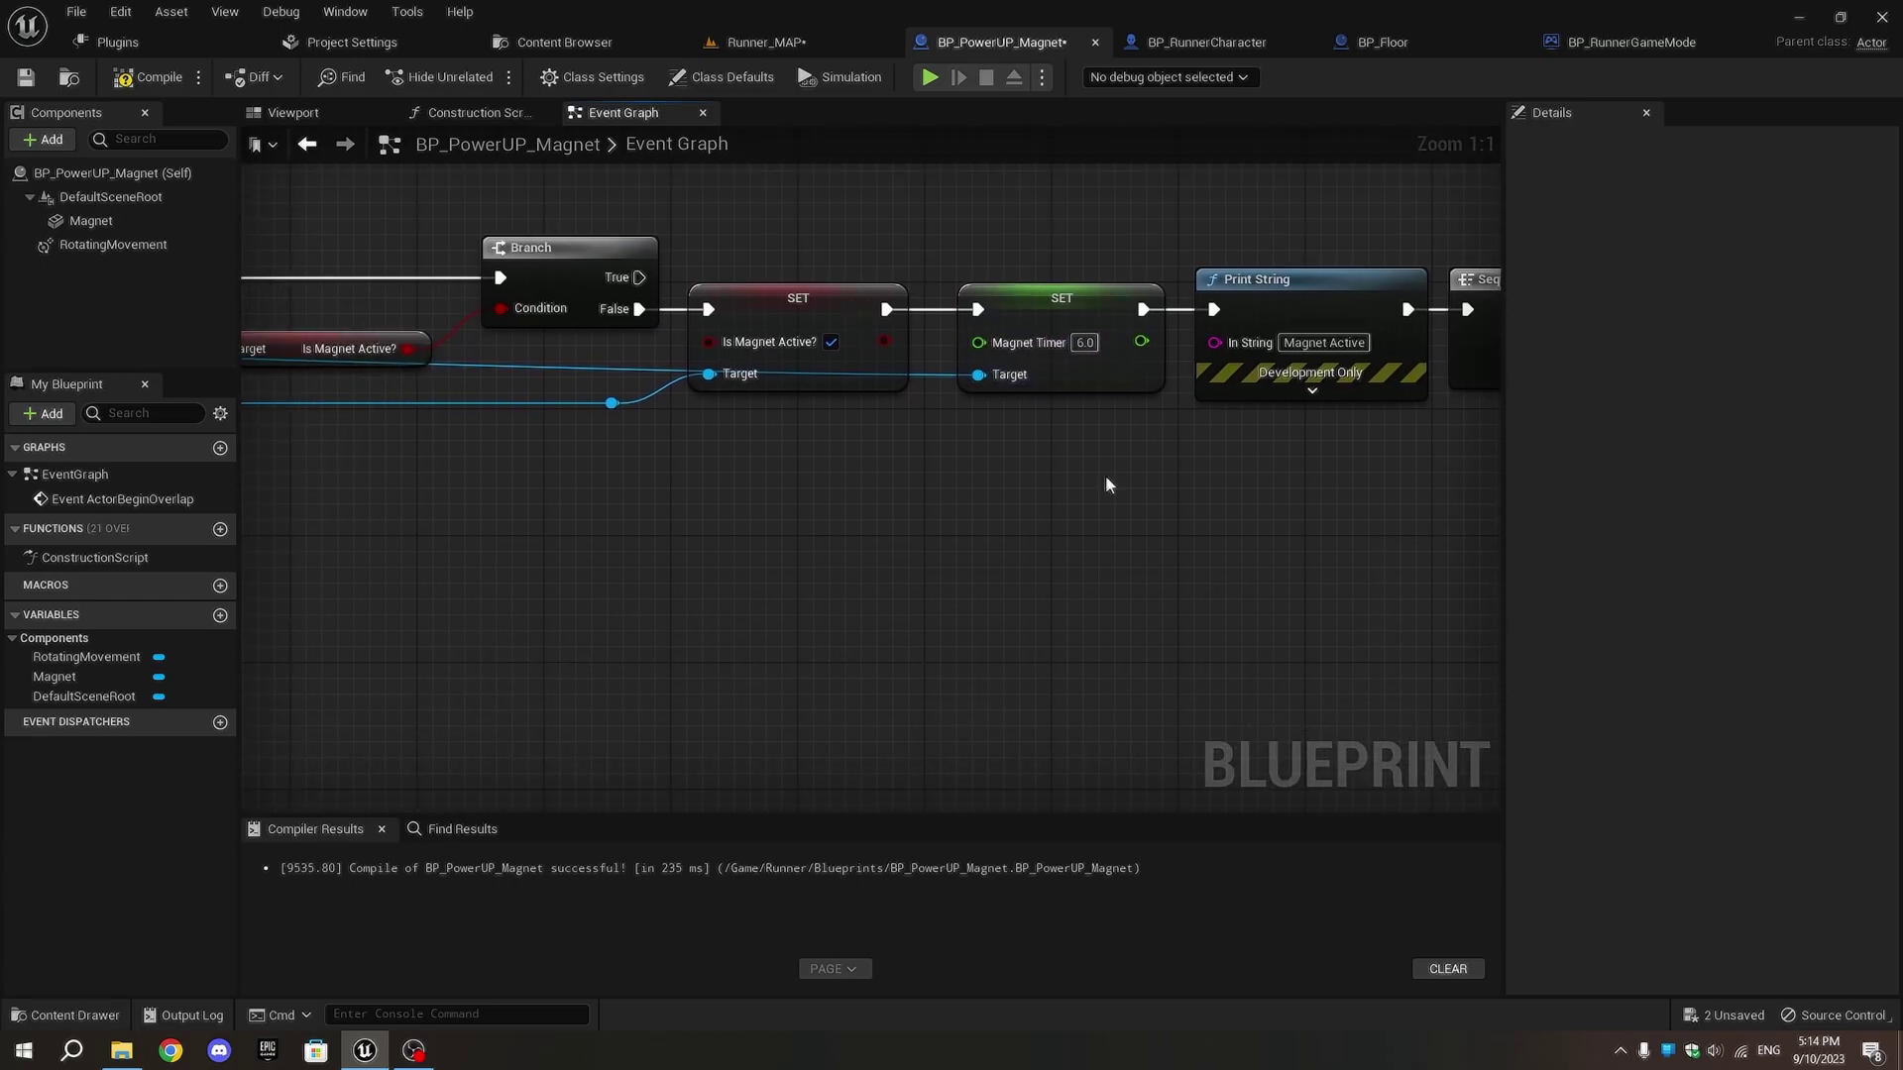
scroll(1105, 484, down, 2)
scroll(776, 441, up, 2)
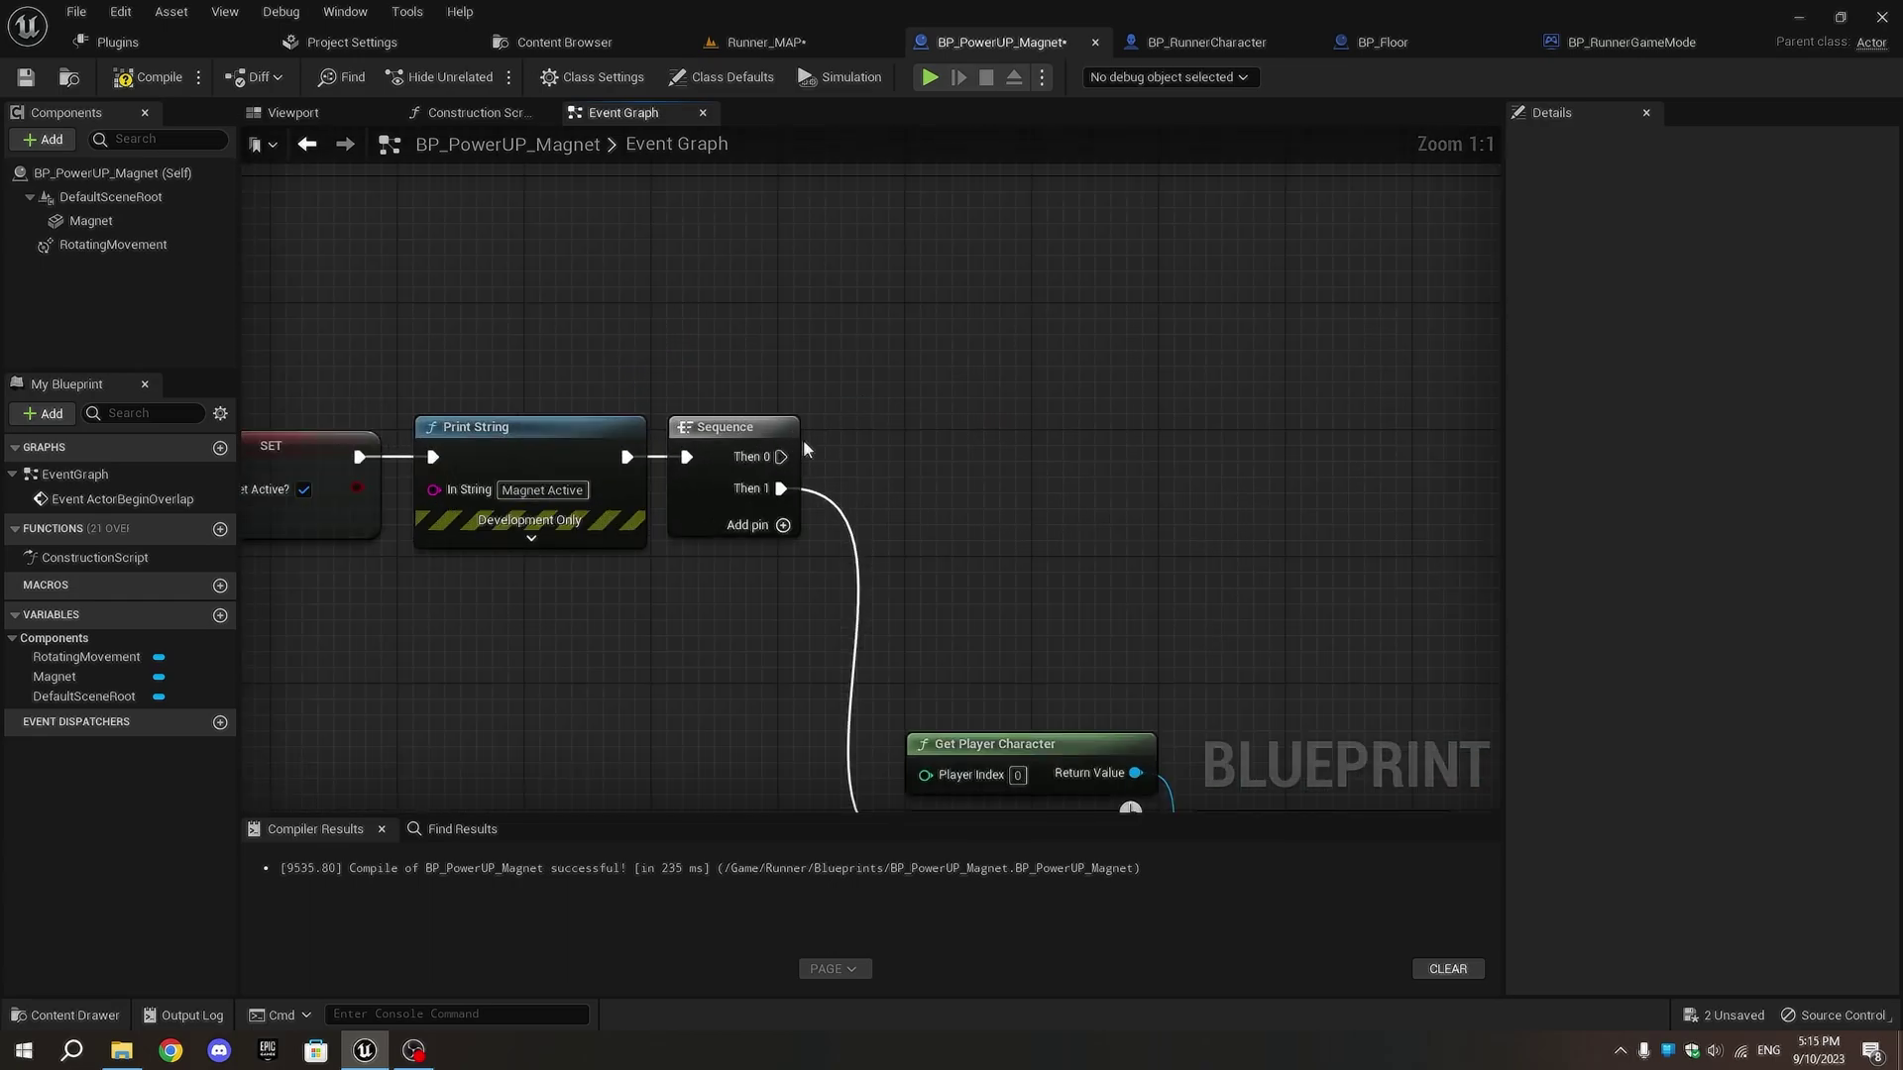
drag(776, 458, 964, 459)
text(for loop)
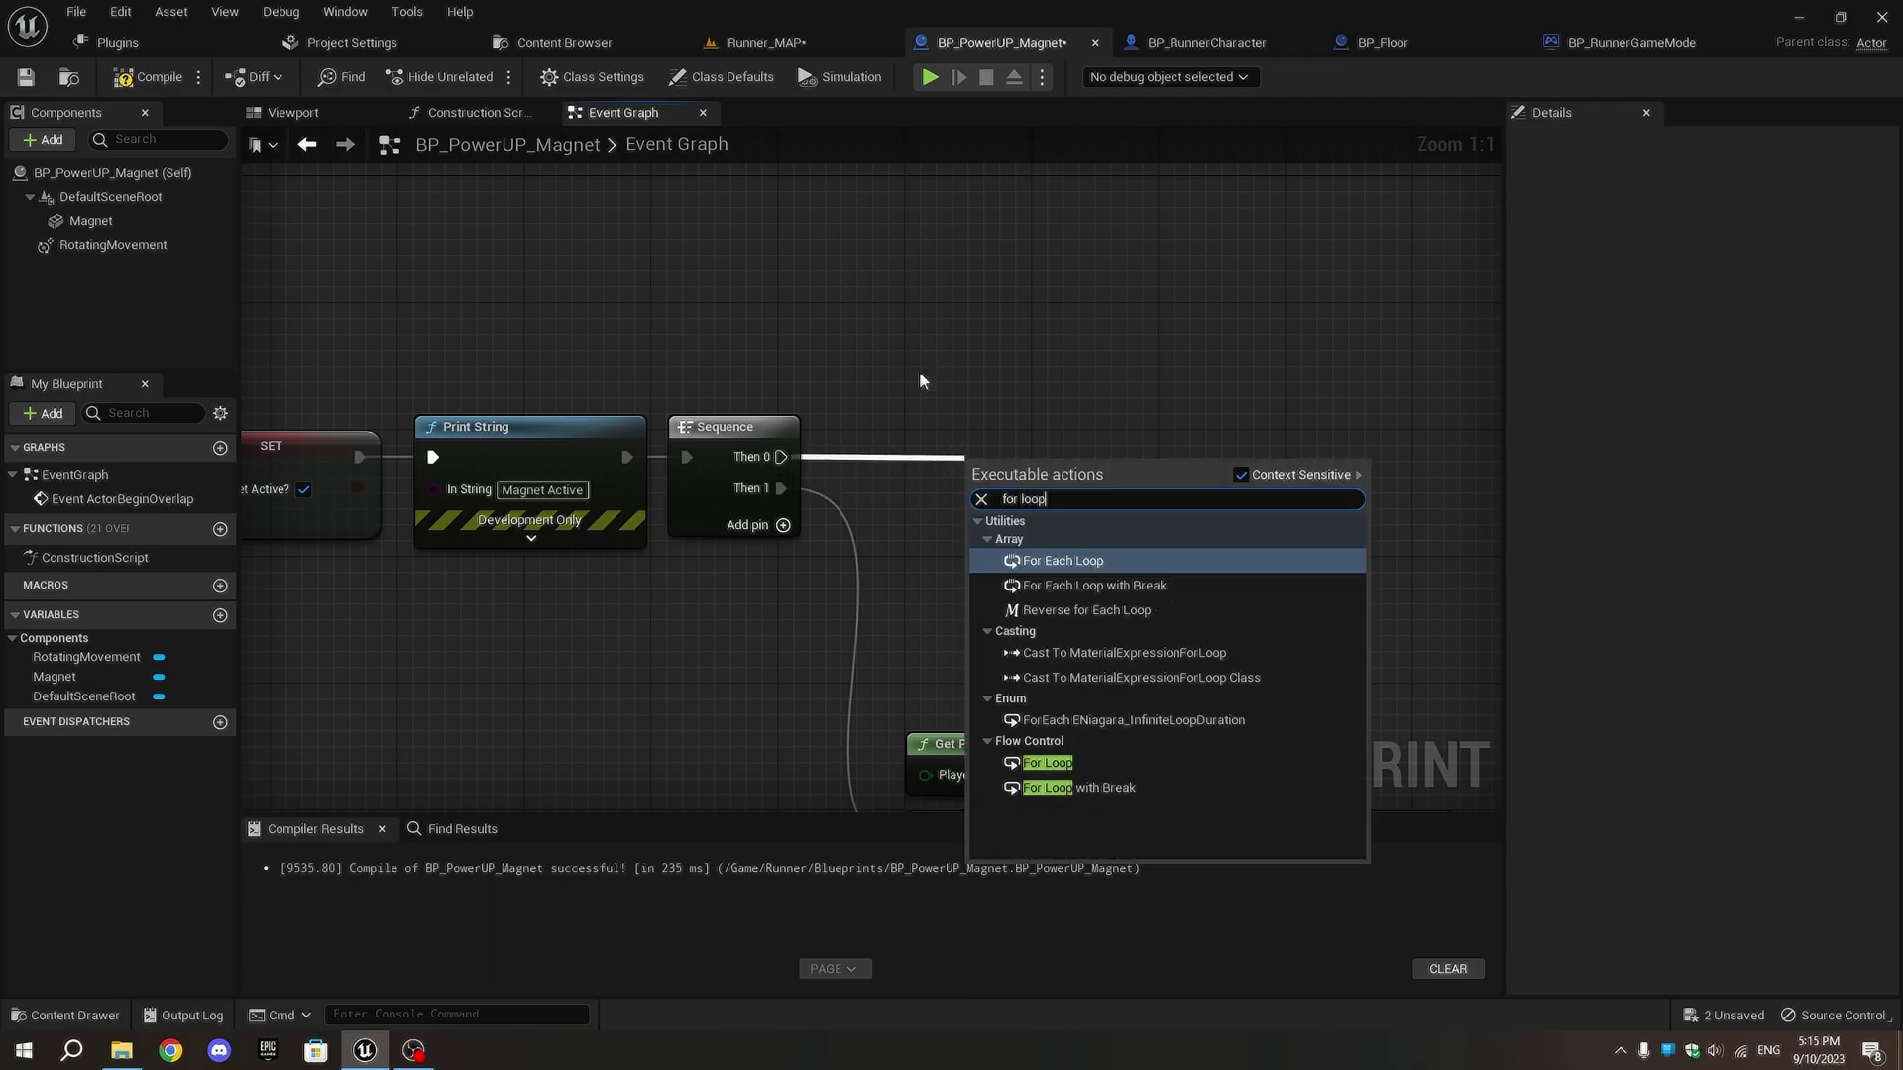
- Add a For Loop after Sequence Then 0 and inspect its StandardMacros internals
click(1071, 764)
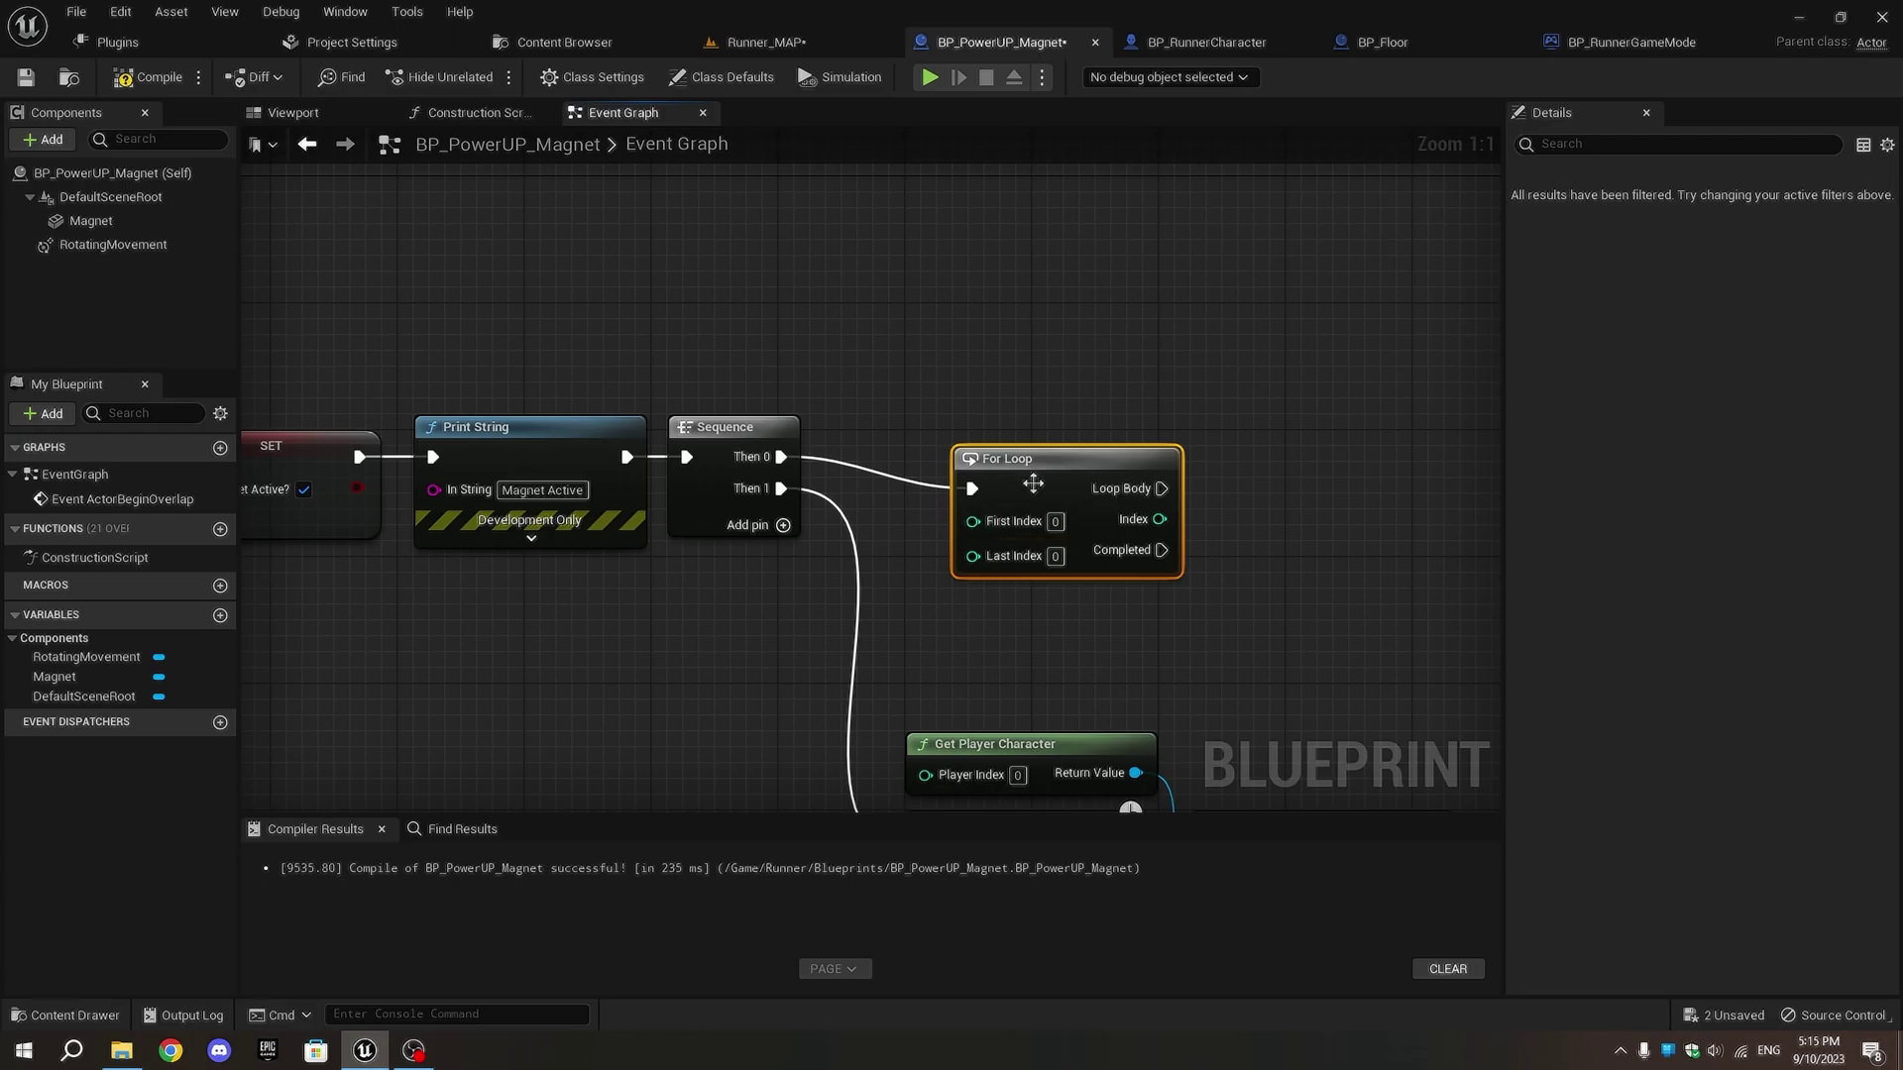
click(1008, 593)
scroll(1009, 592, down, 2)
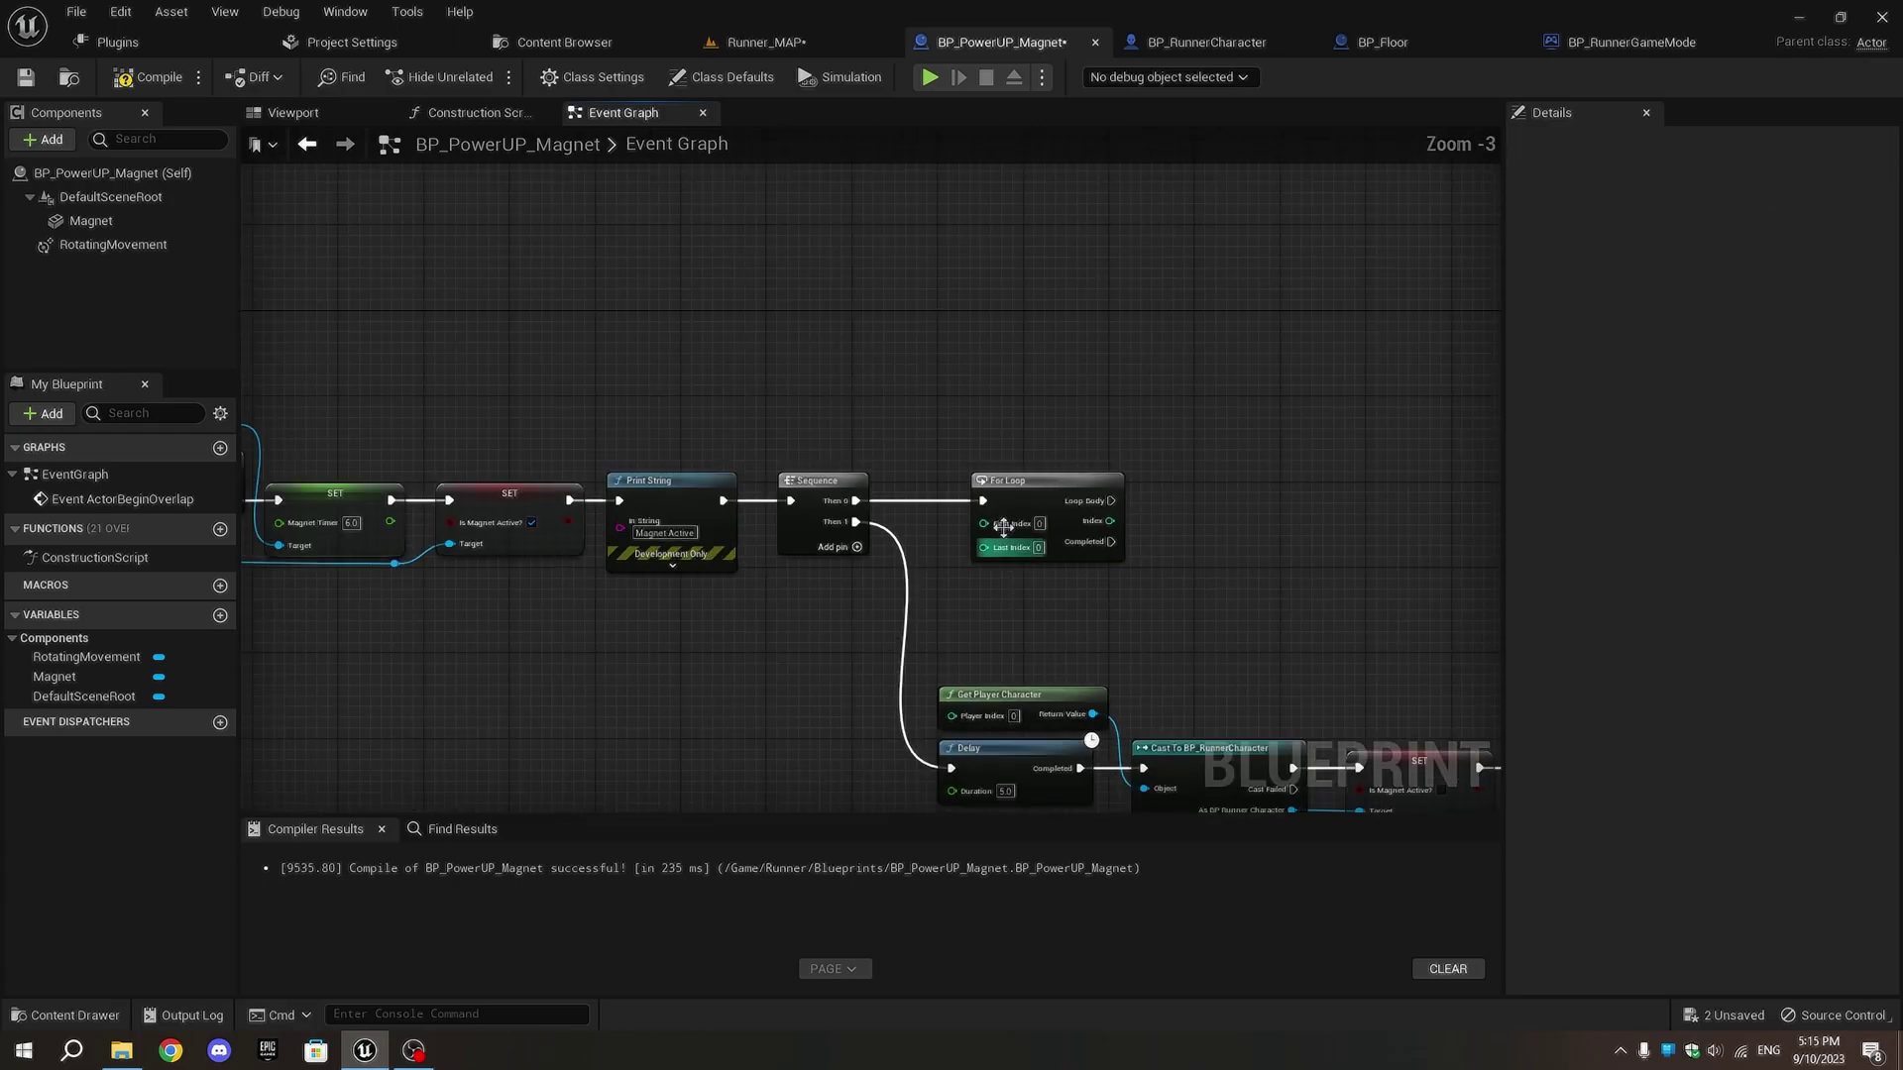
scroll(1019, 611, up, 2)
click(1034, 505)
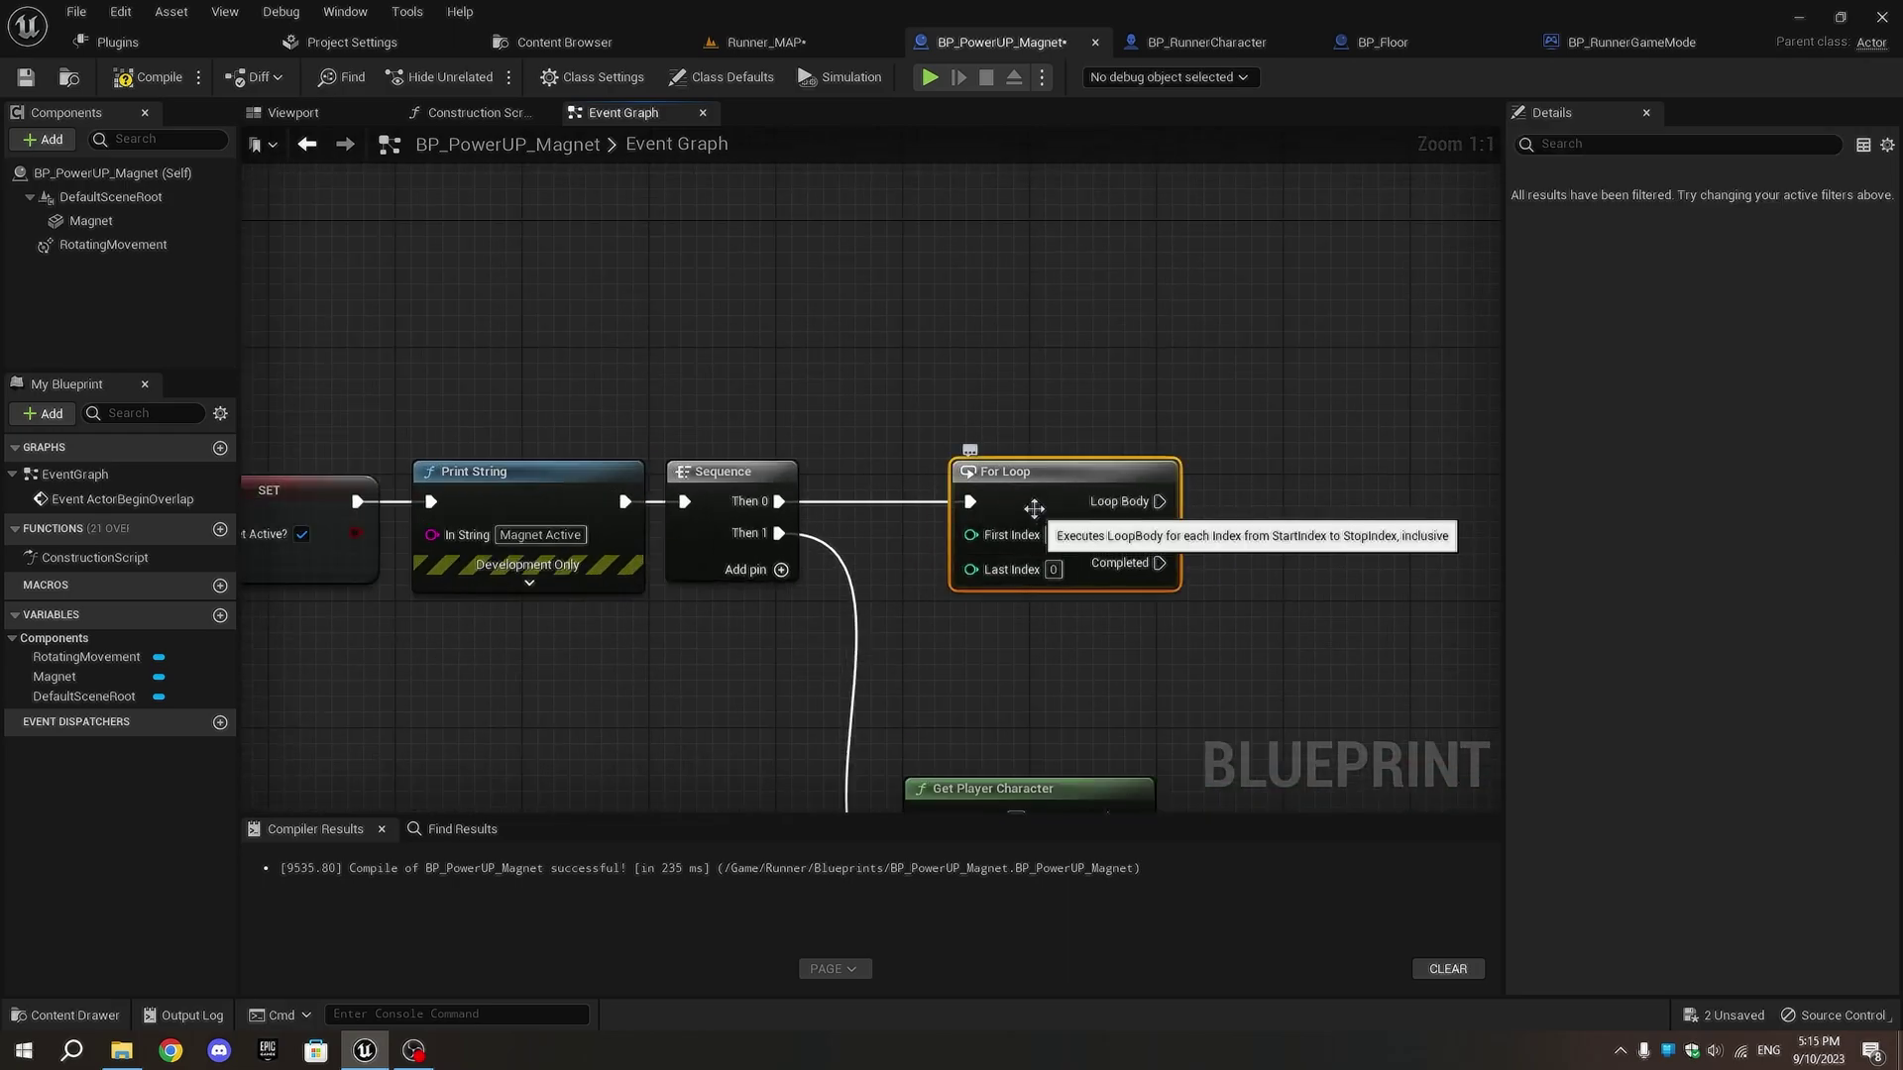
double_click(1034, 507)
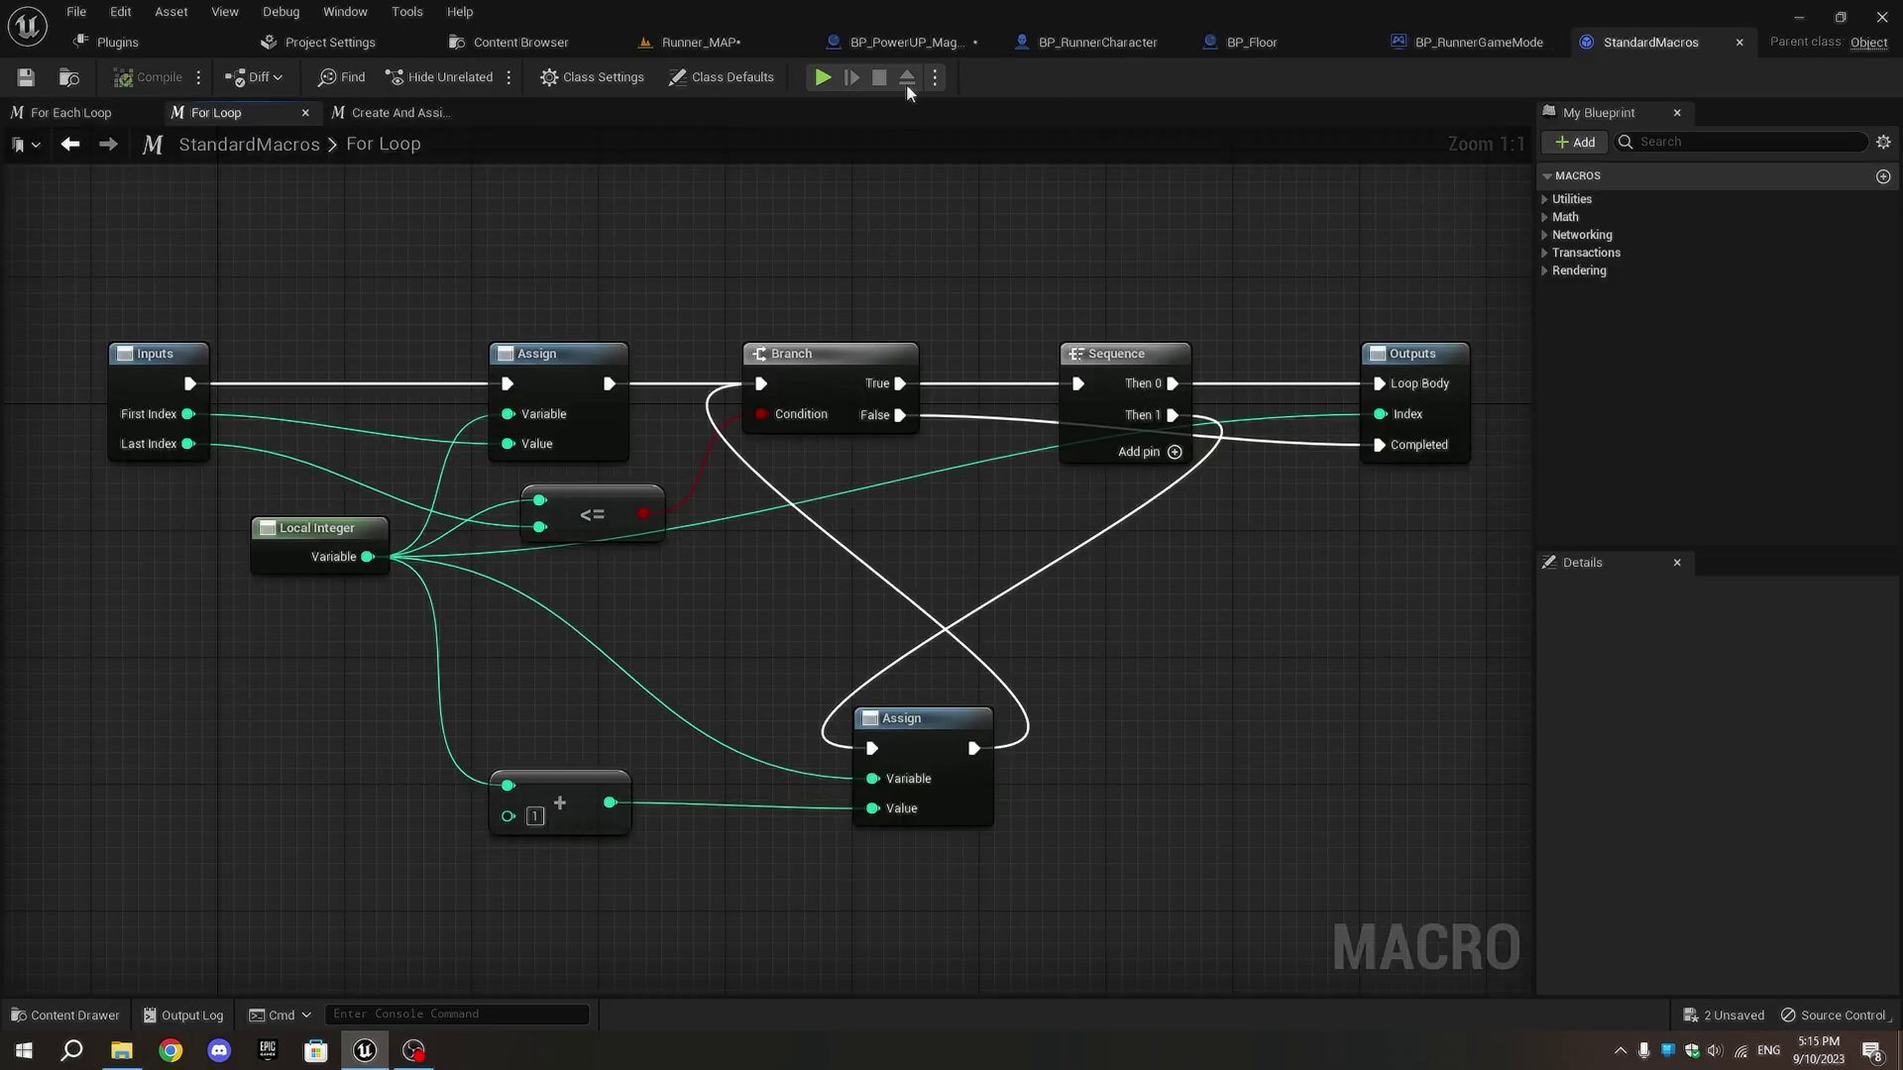
scroll(663, 236, down, 4)
mouse_move(663, 239)
right_down()
mouse_move(1233, 340)
mouse_move(812, 348)
right_up()
- In Runner/Blueprints/Inputs, create an Actor-based Blueprint Macro Library named ForLoopWDelay
click(520, 42)
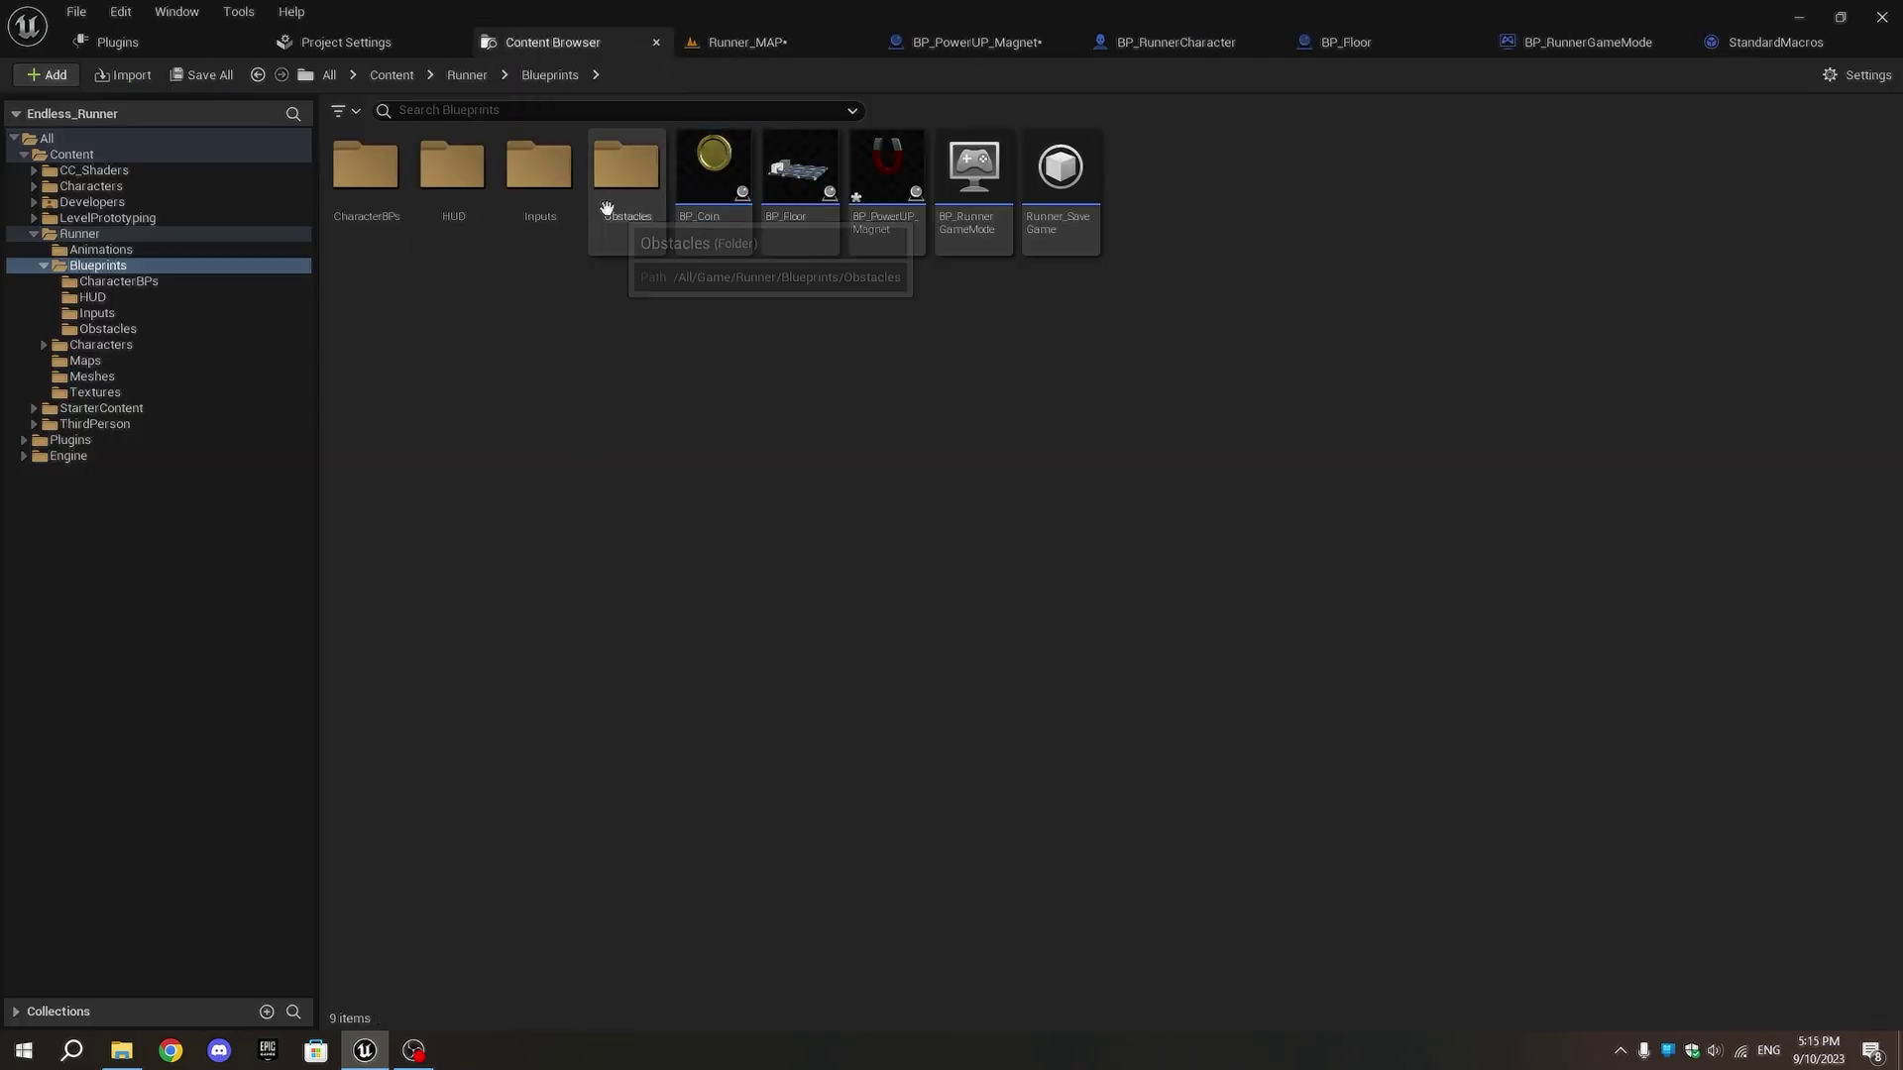
double_click(520, 230)
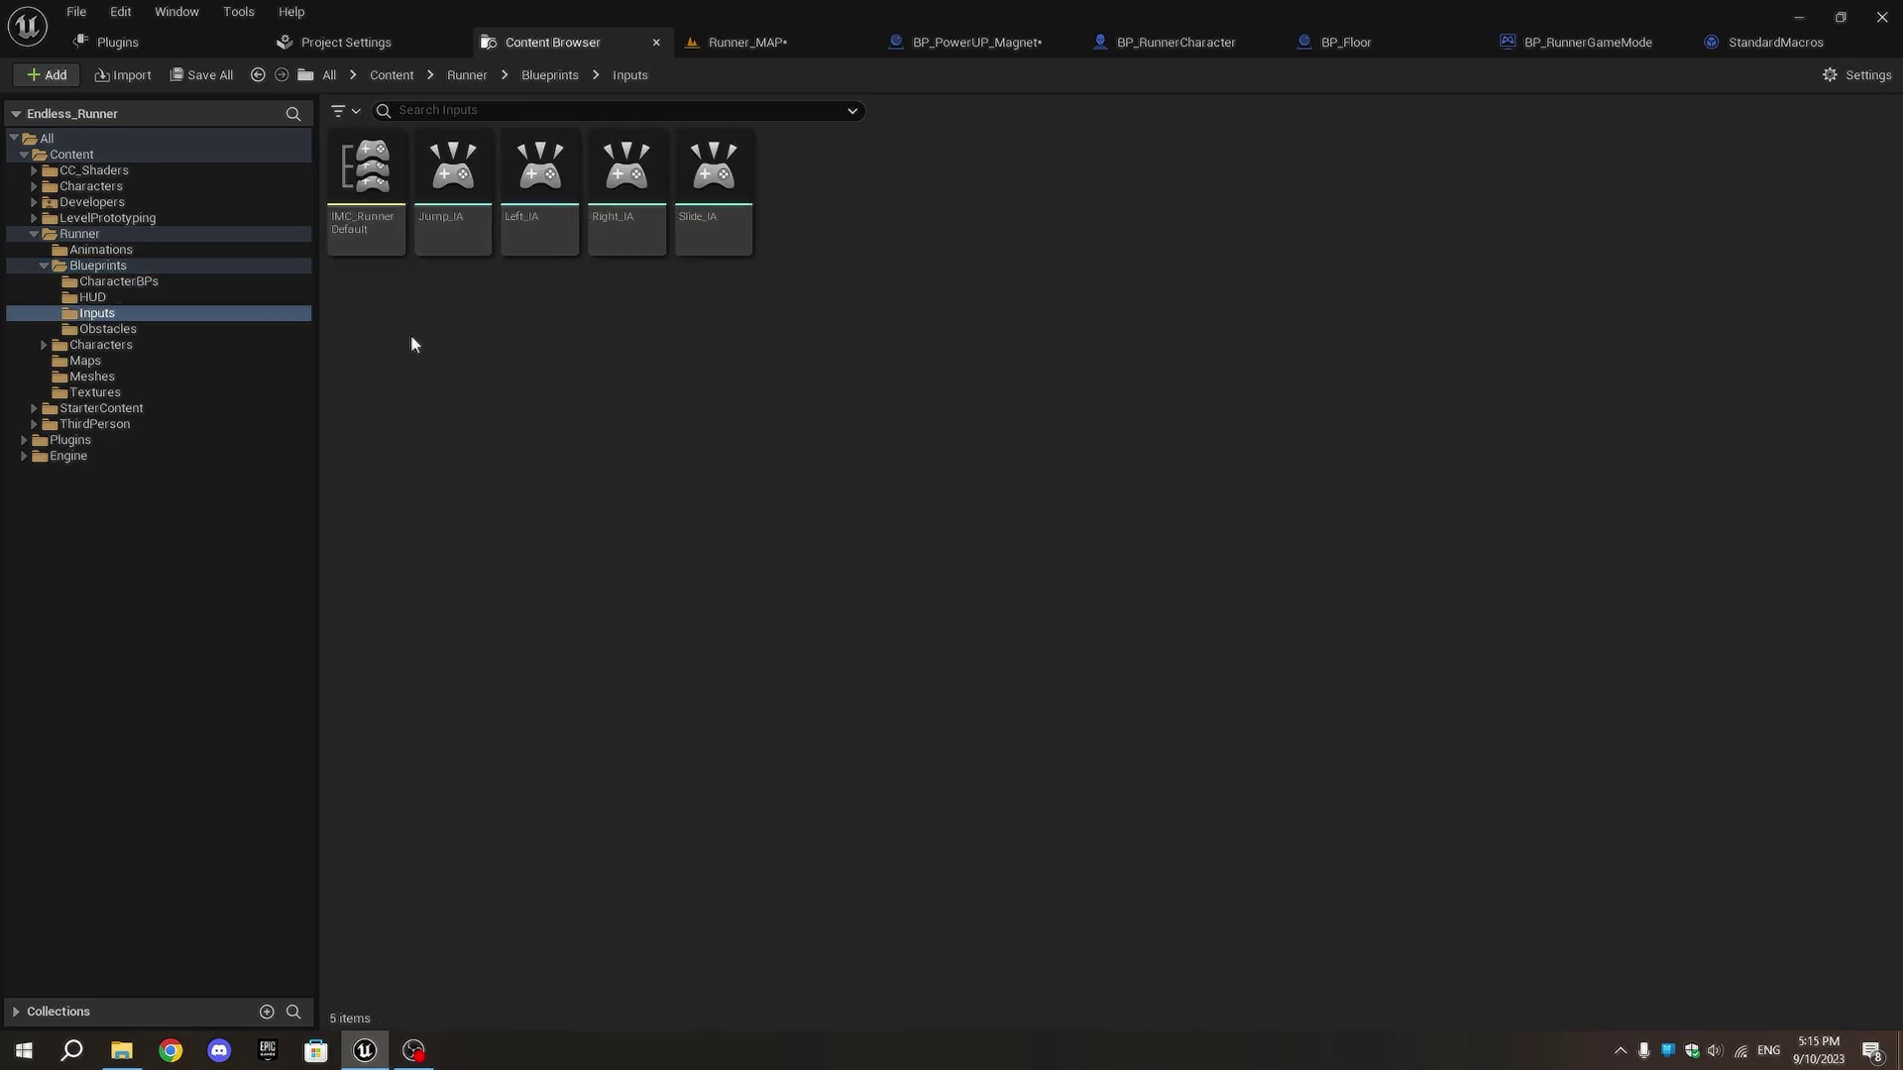
right_click(417, 350)
mouse_move(571, 706)
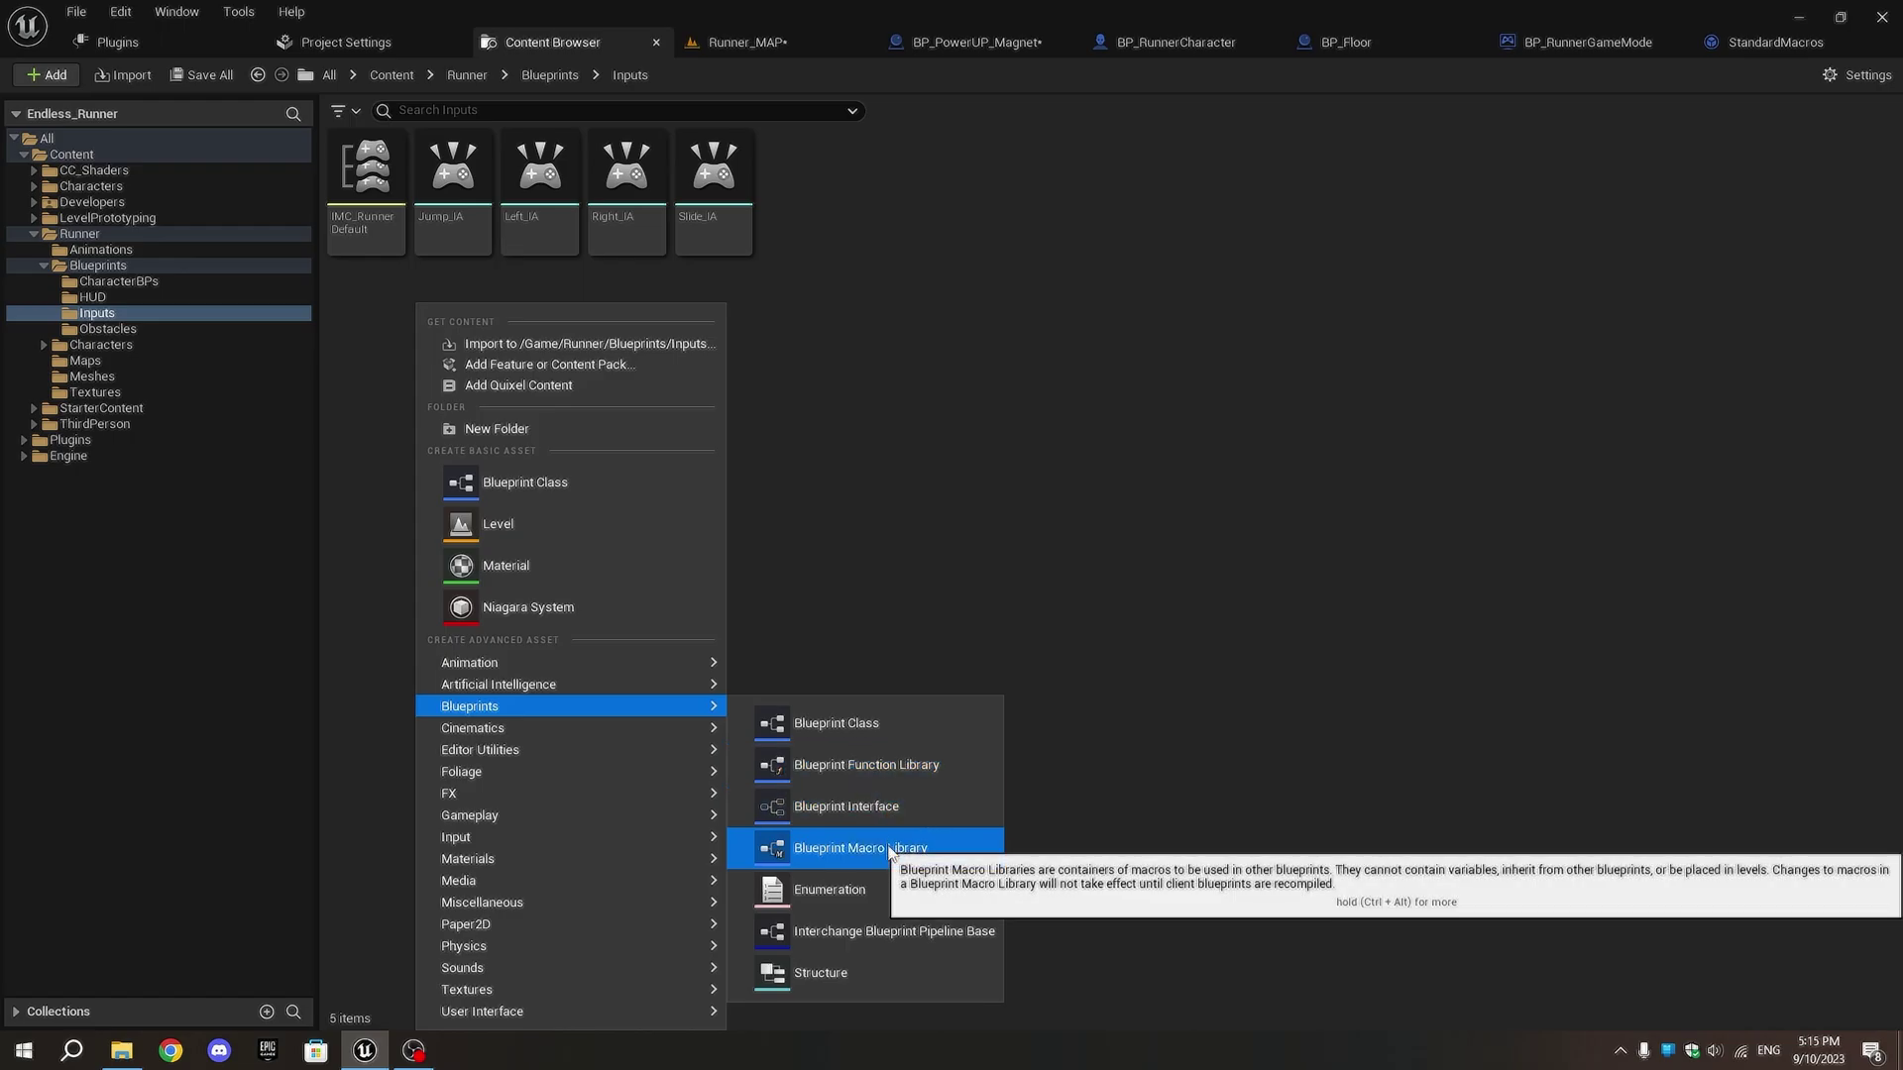
click(889, 851)
click(768, 336)
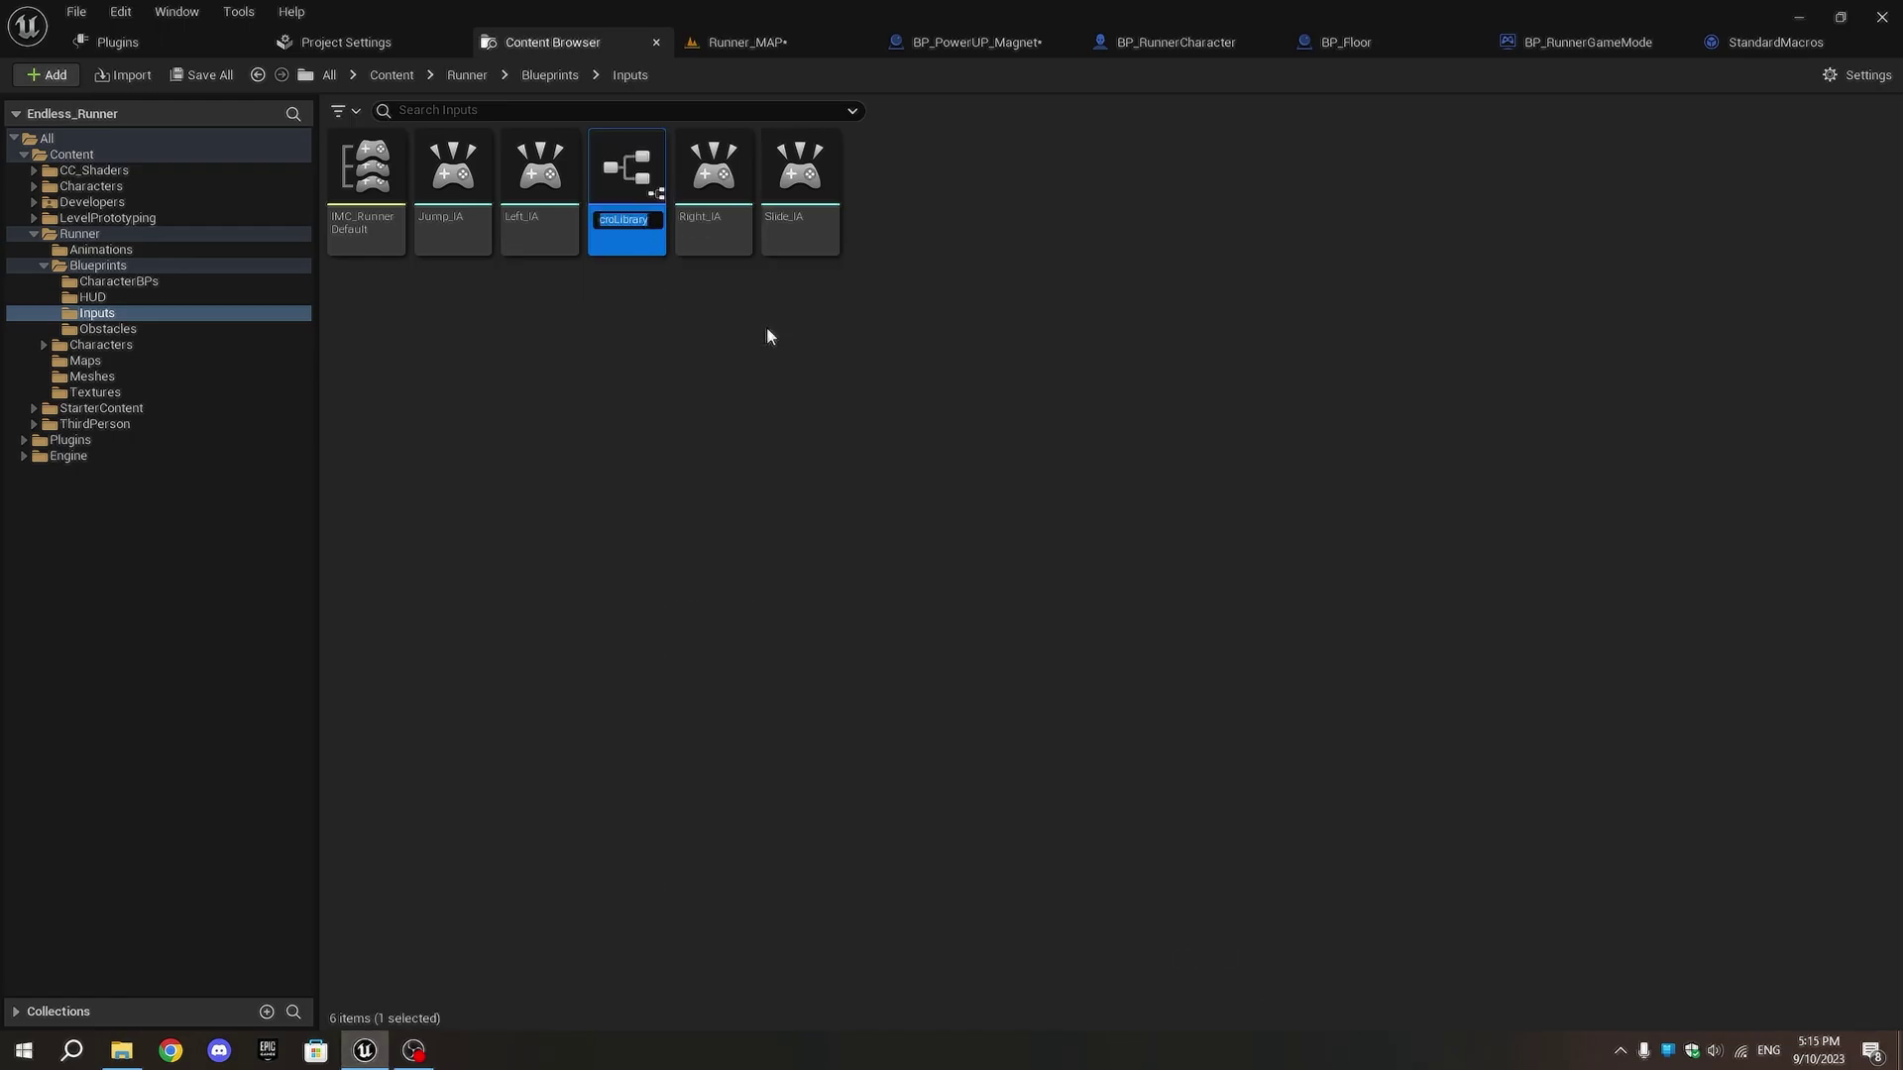
text(For)
text(LoopW)
text(hile)
key(BackSpace)
key(BackSpace)
key(BackSpace)
text(Delay)
key(Return)
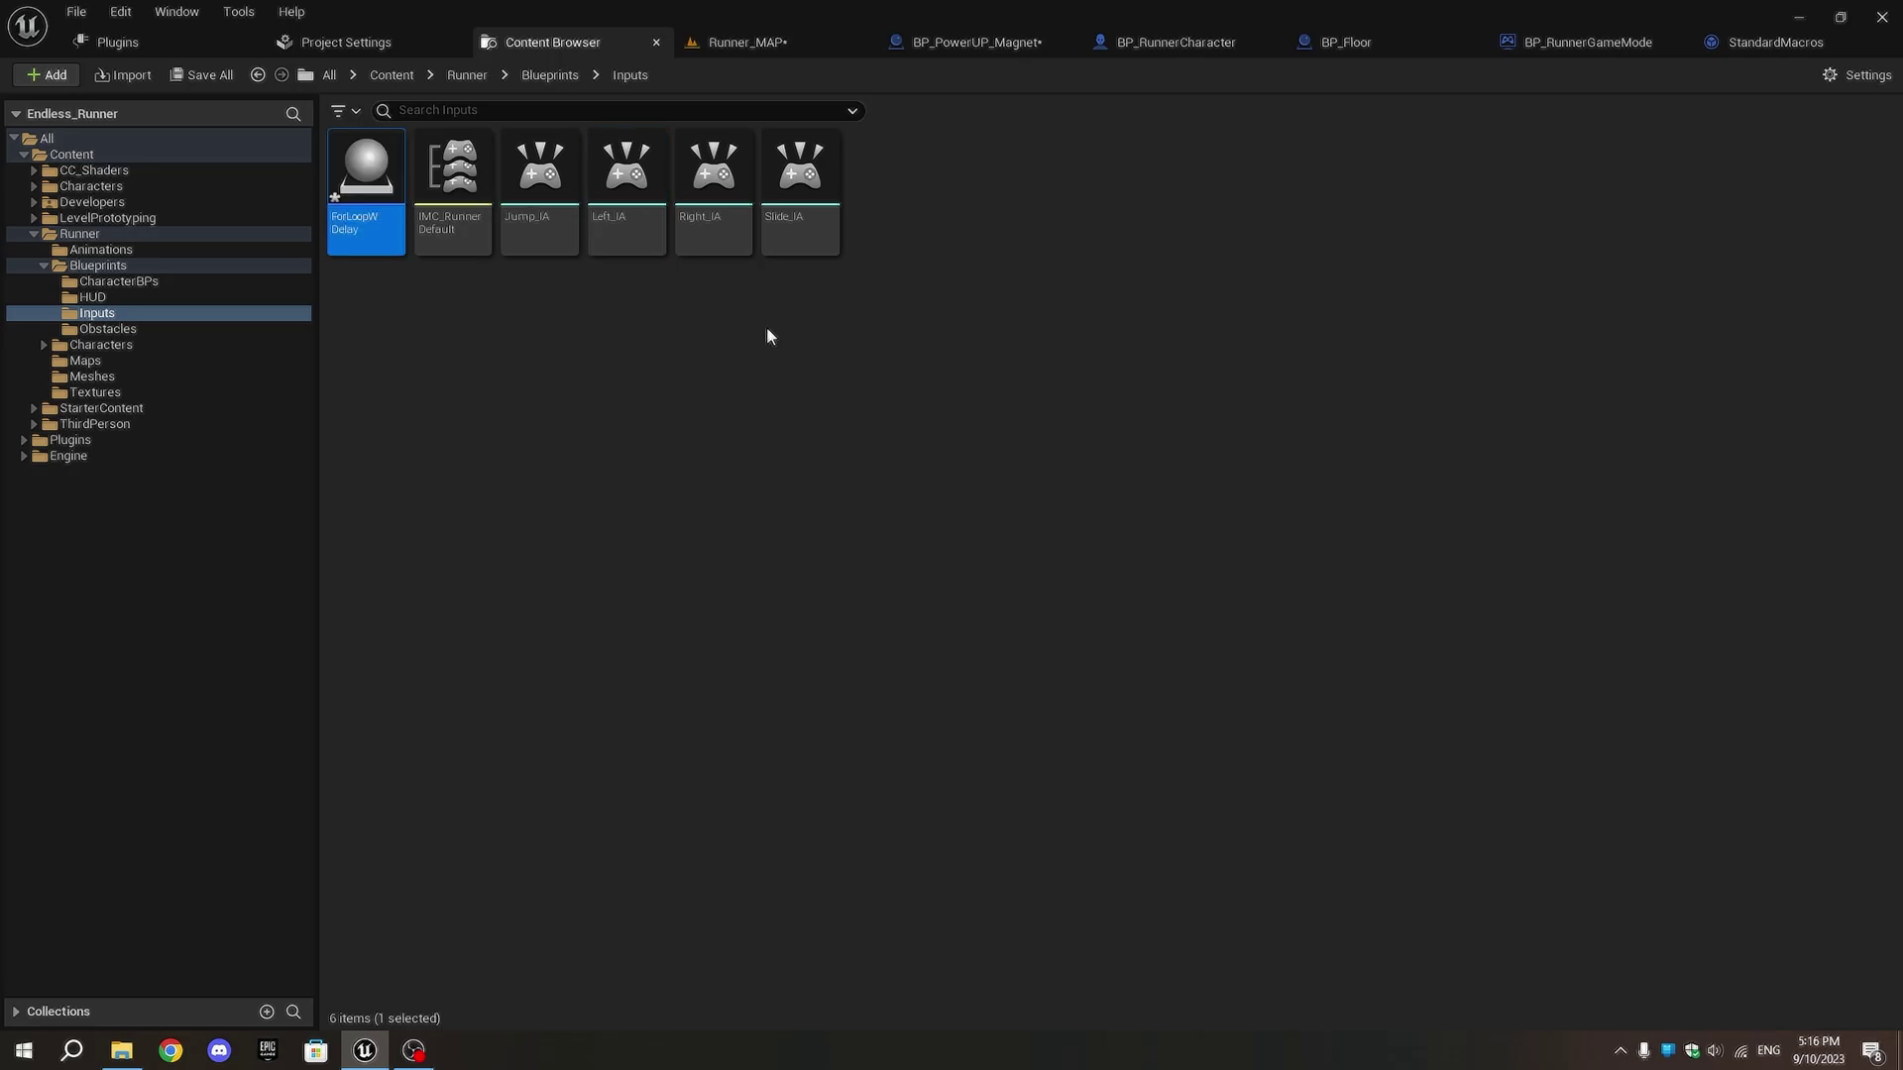
- Name the macro ForLoopWithDelay and add four inputs typed Exec, Integer, Integer and Float
double_click(365, 187)
text(F)
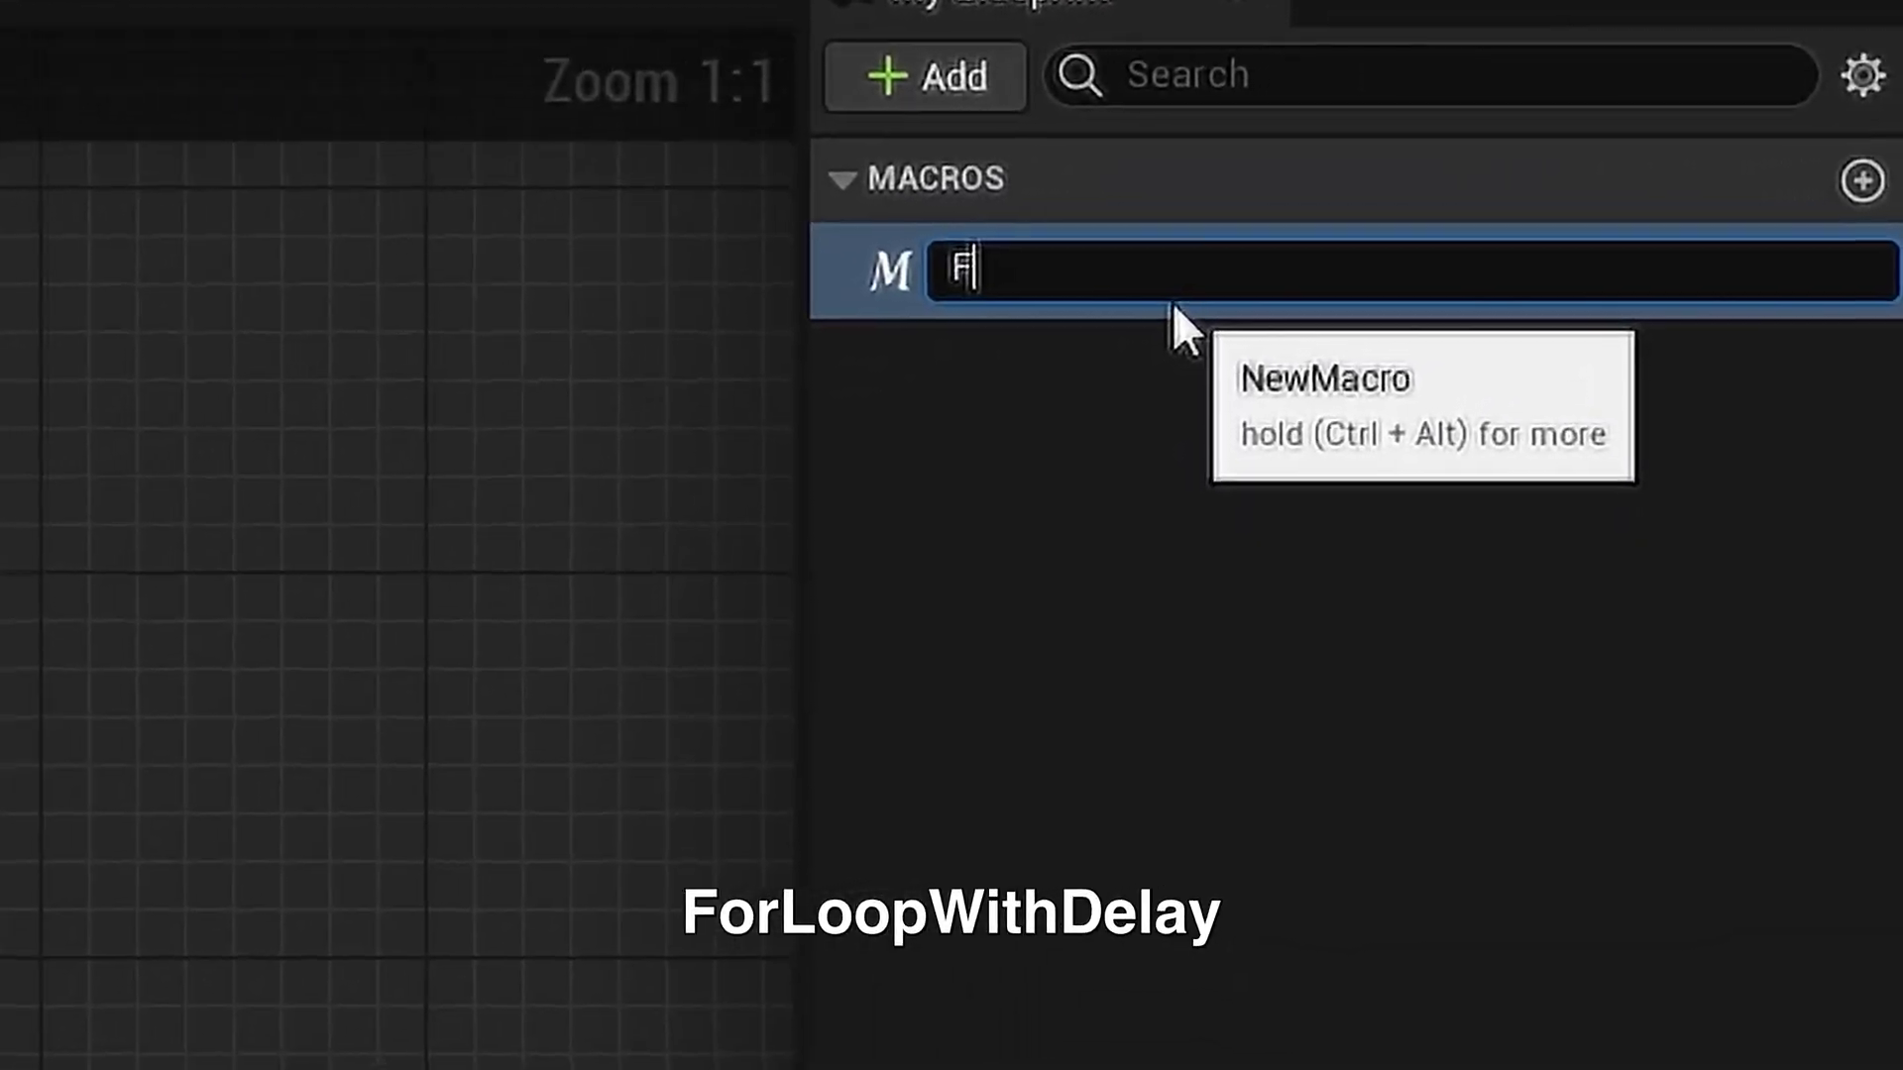
text(orLoopWith)
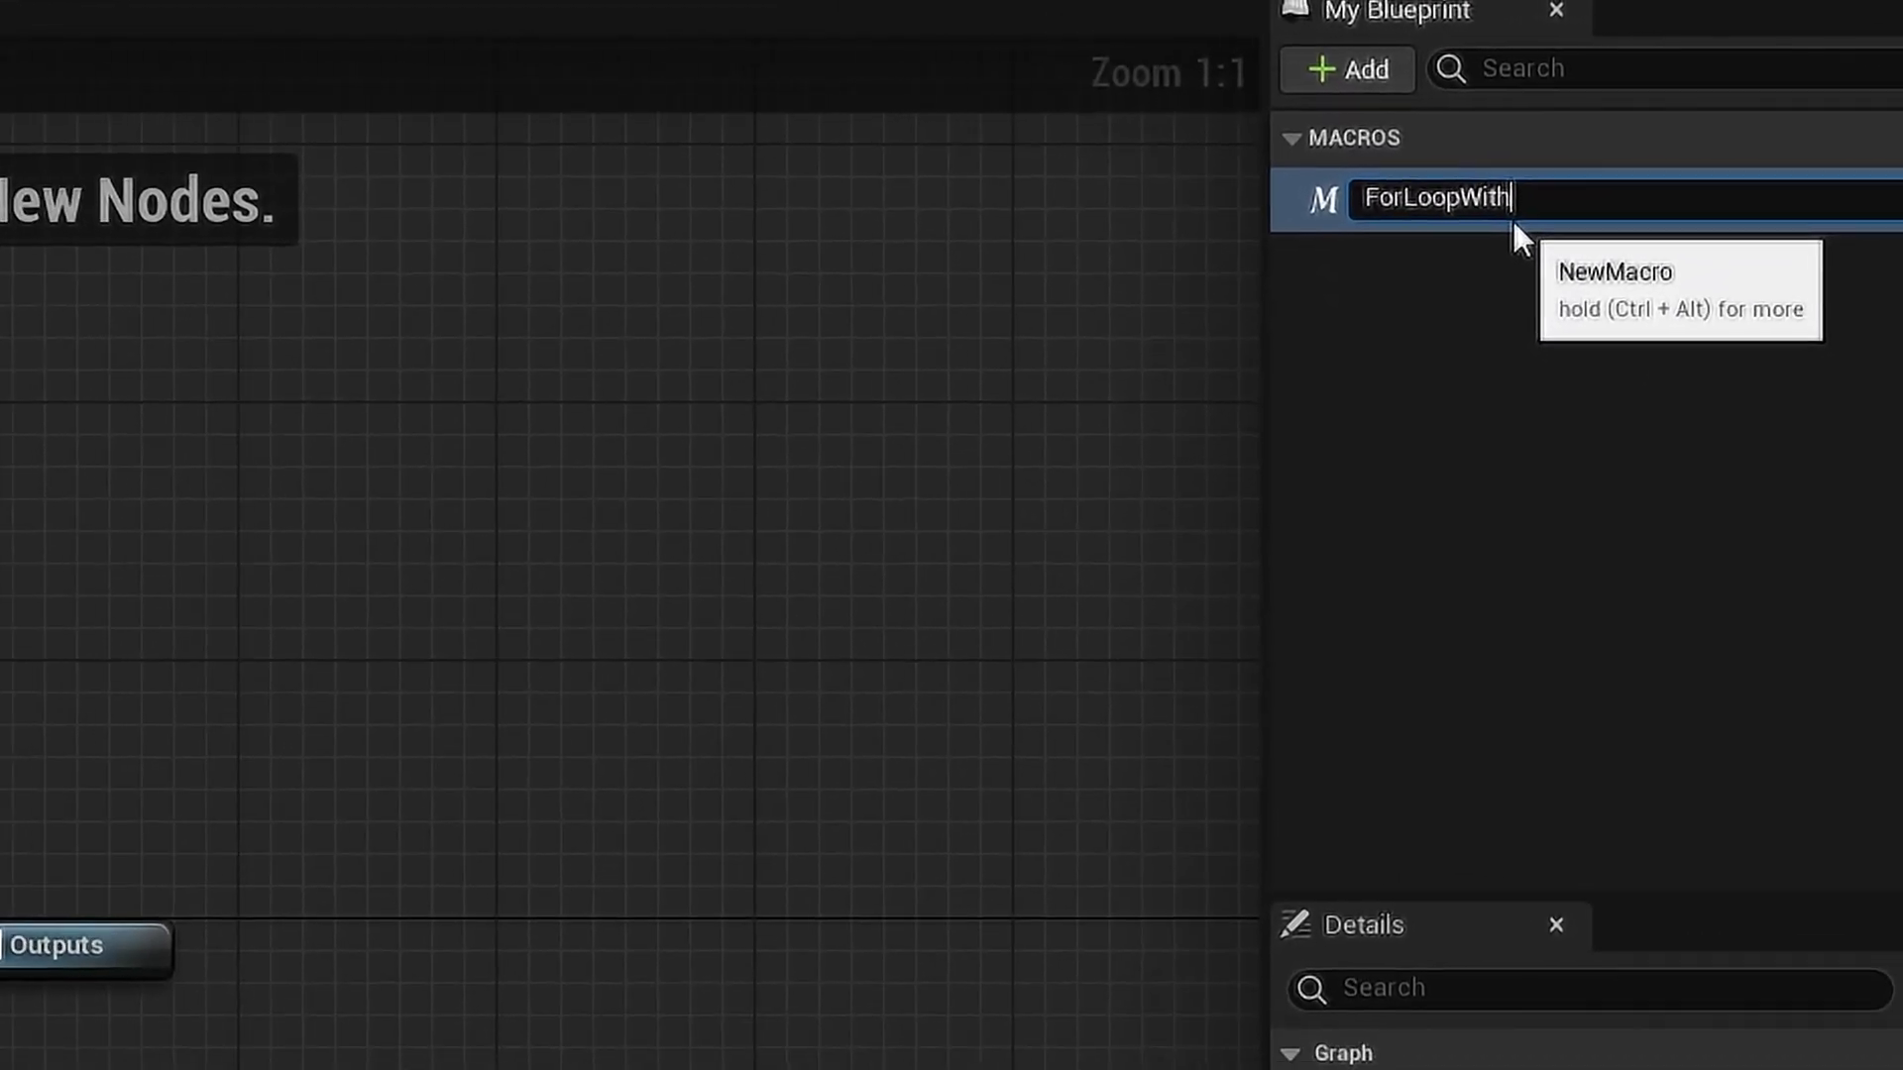
text(Delay)
key(Return)
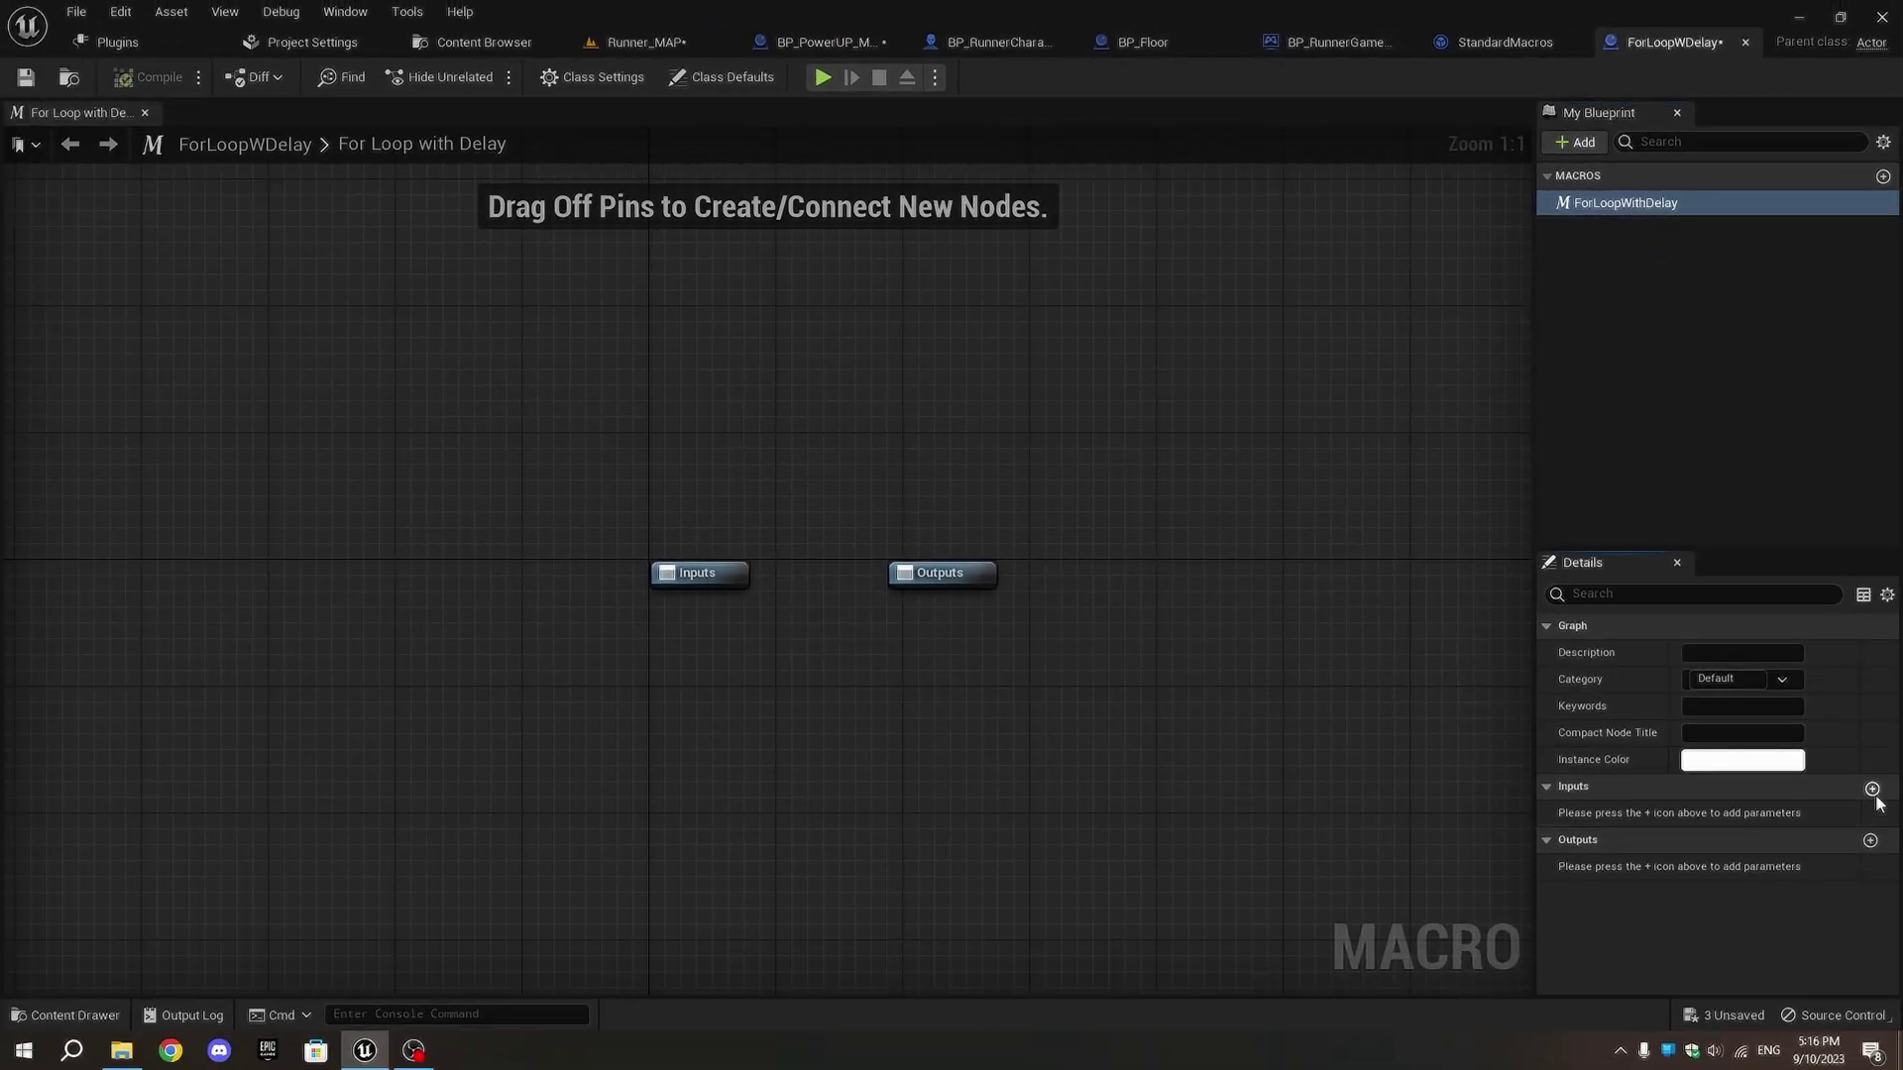
click(1874, 789)
click(1873, 790)
click(1874, 790)
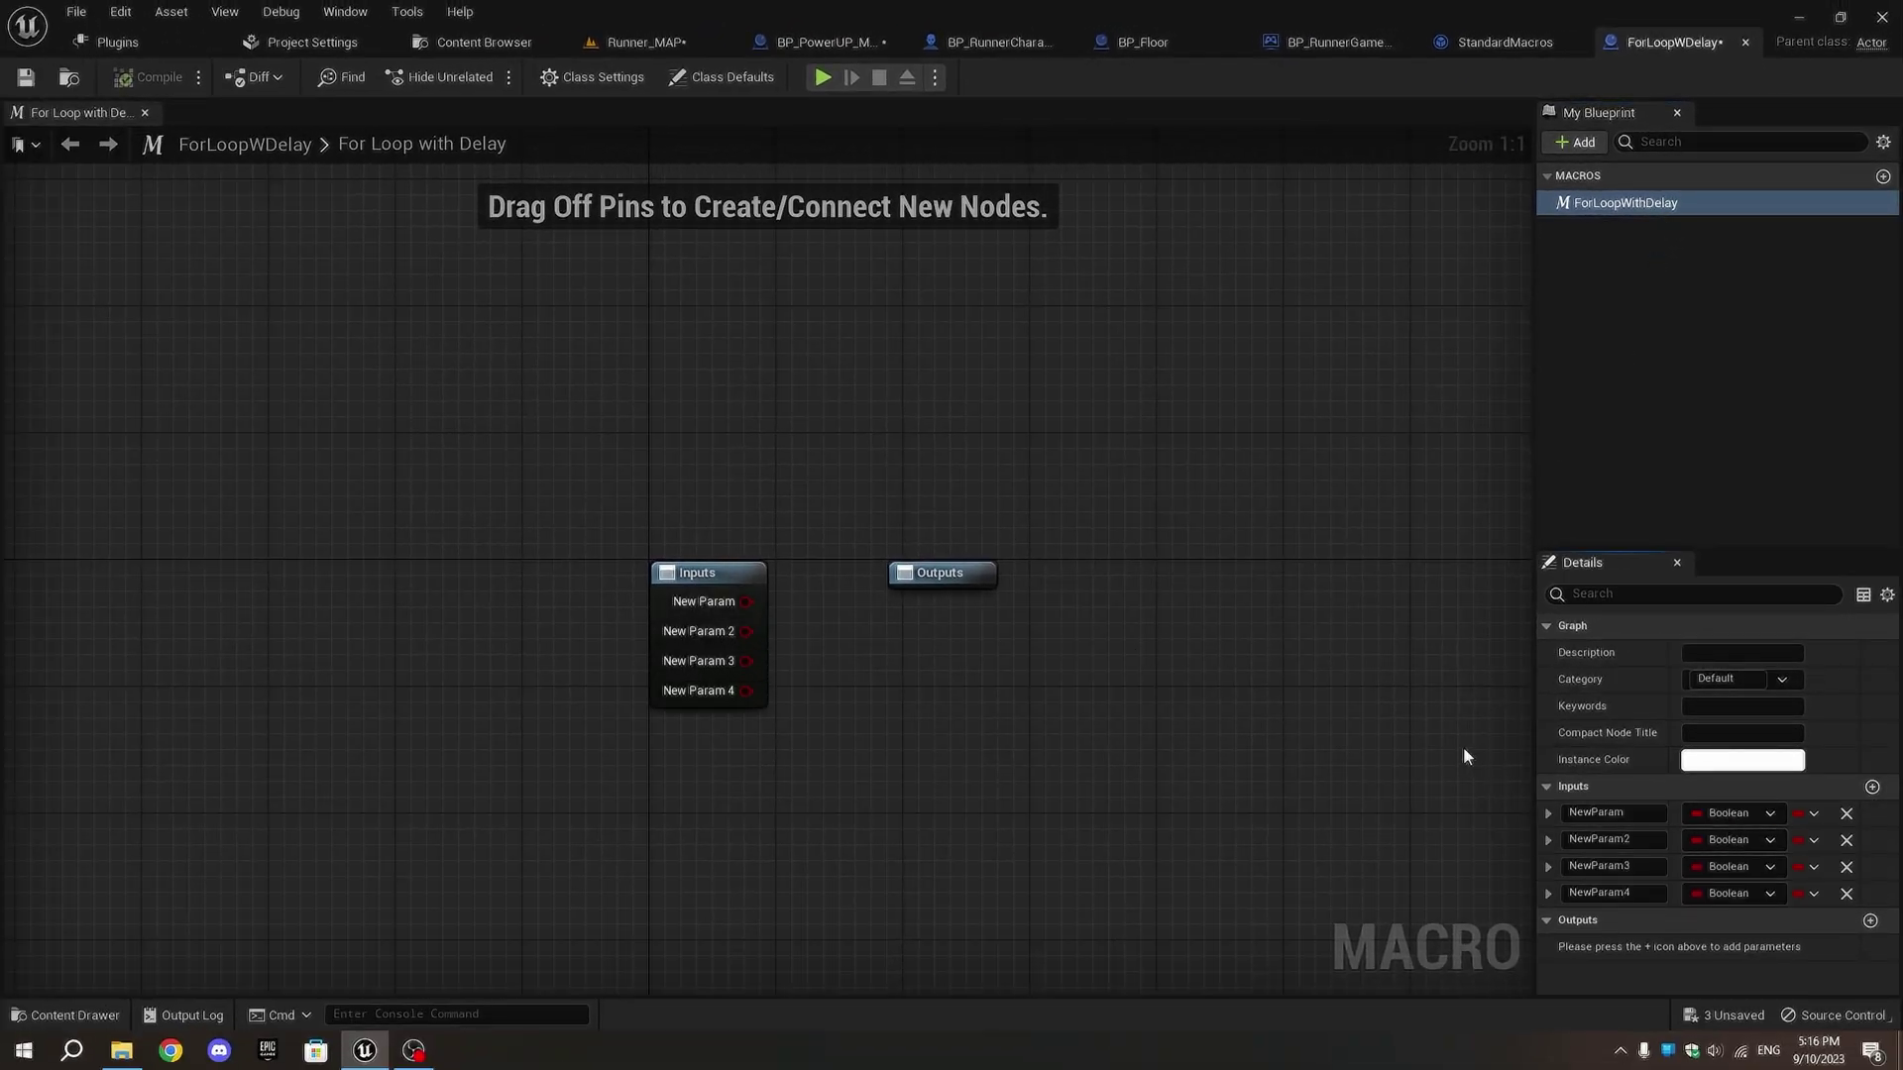
click(1732, 813)
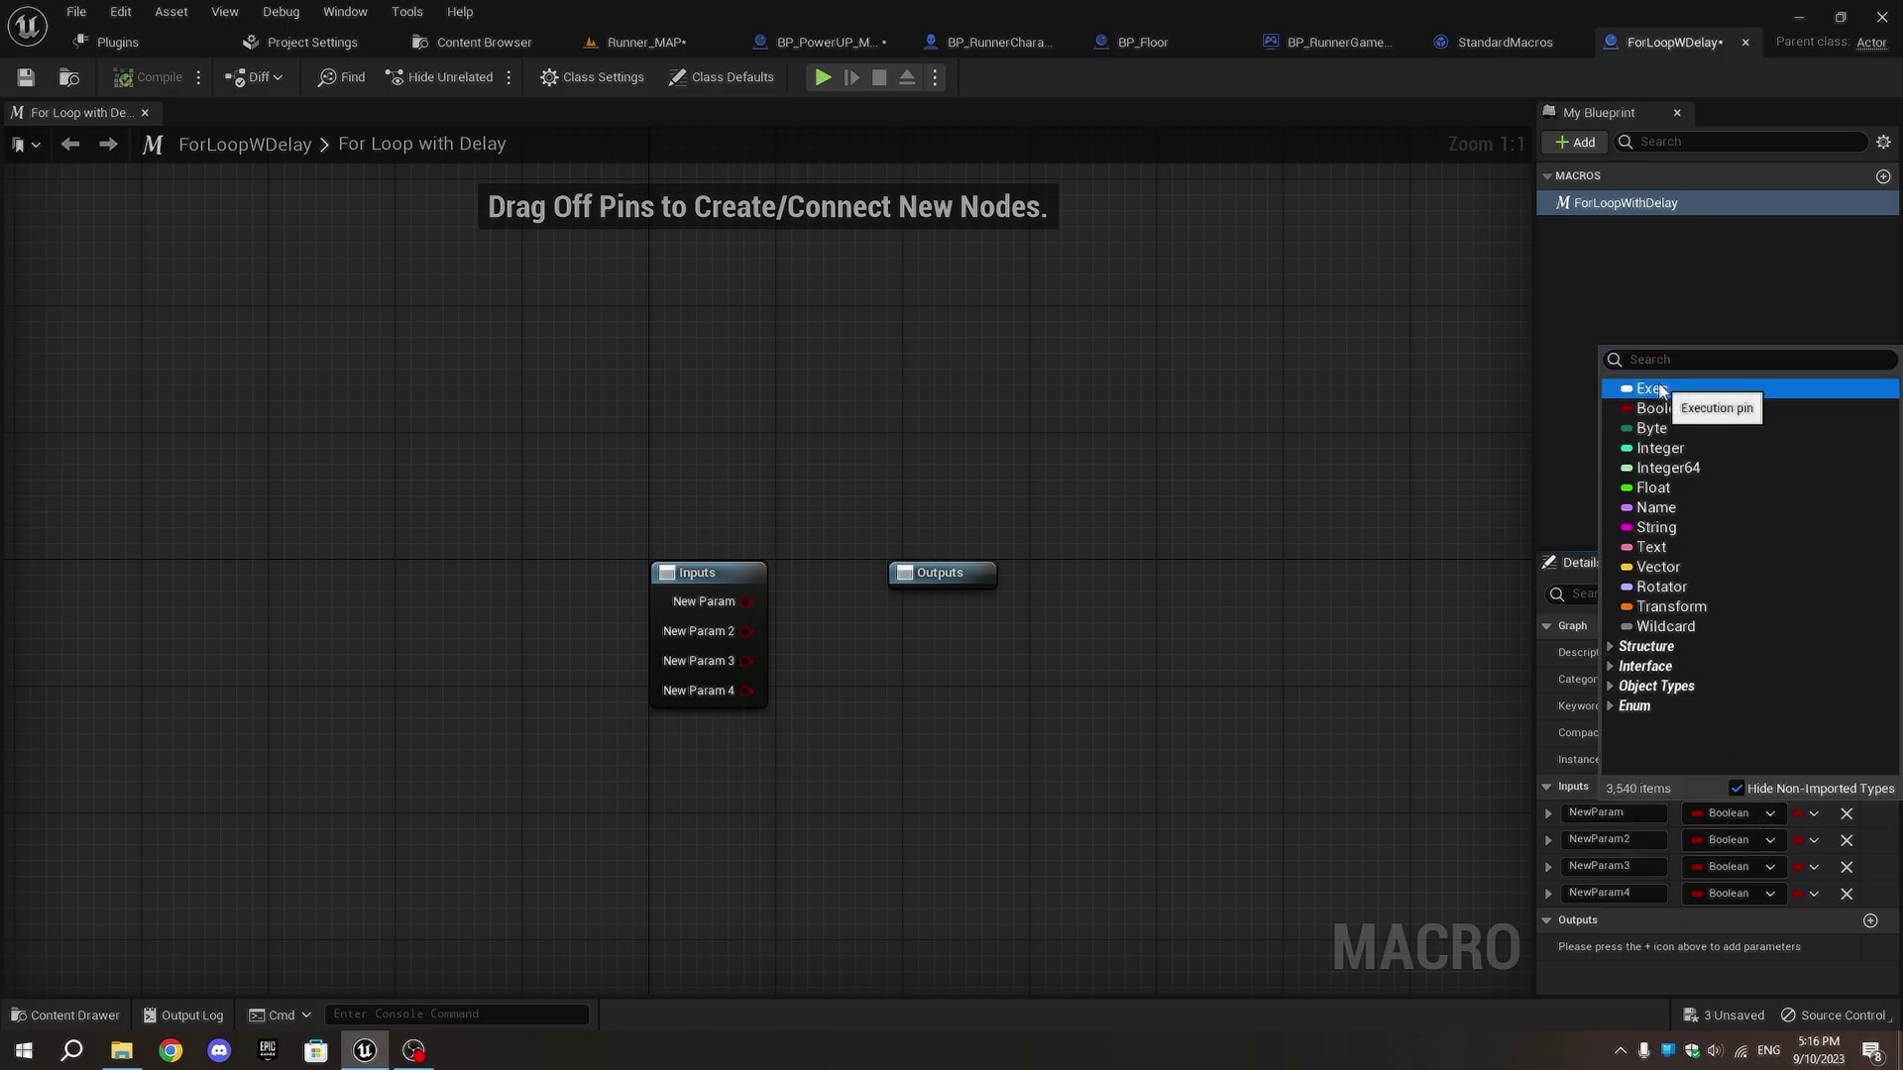
click(1660, 391)
click(1733, 839)
click(1663, 470)
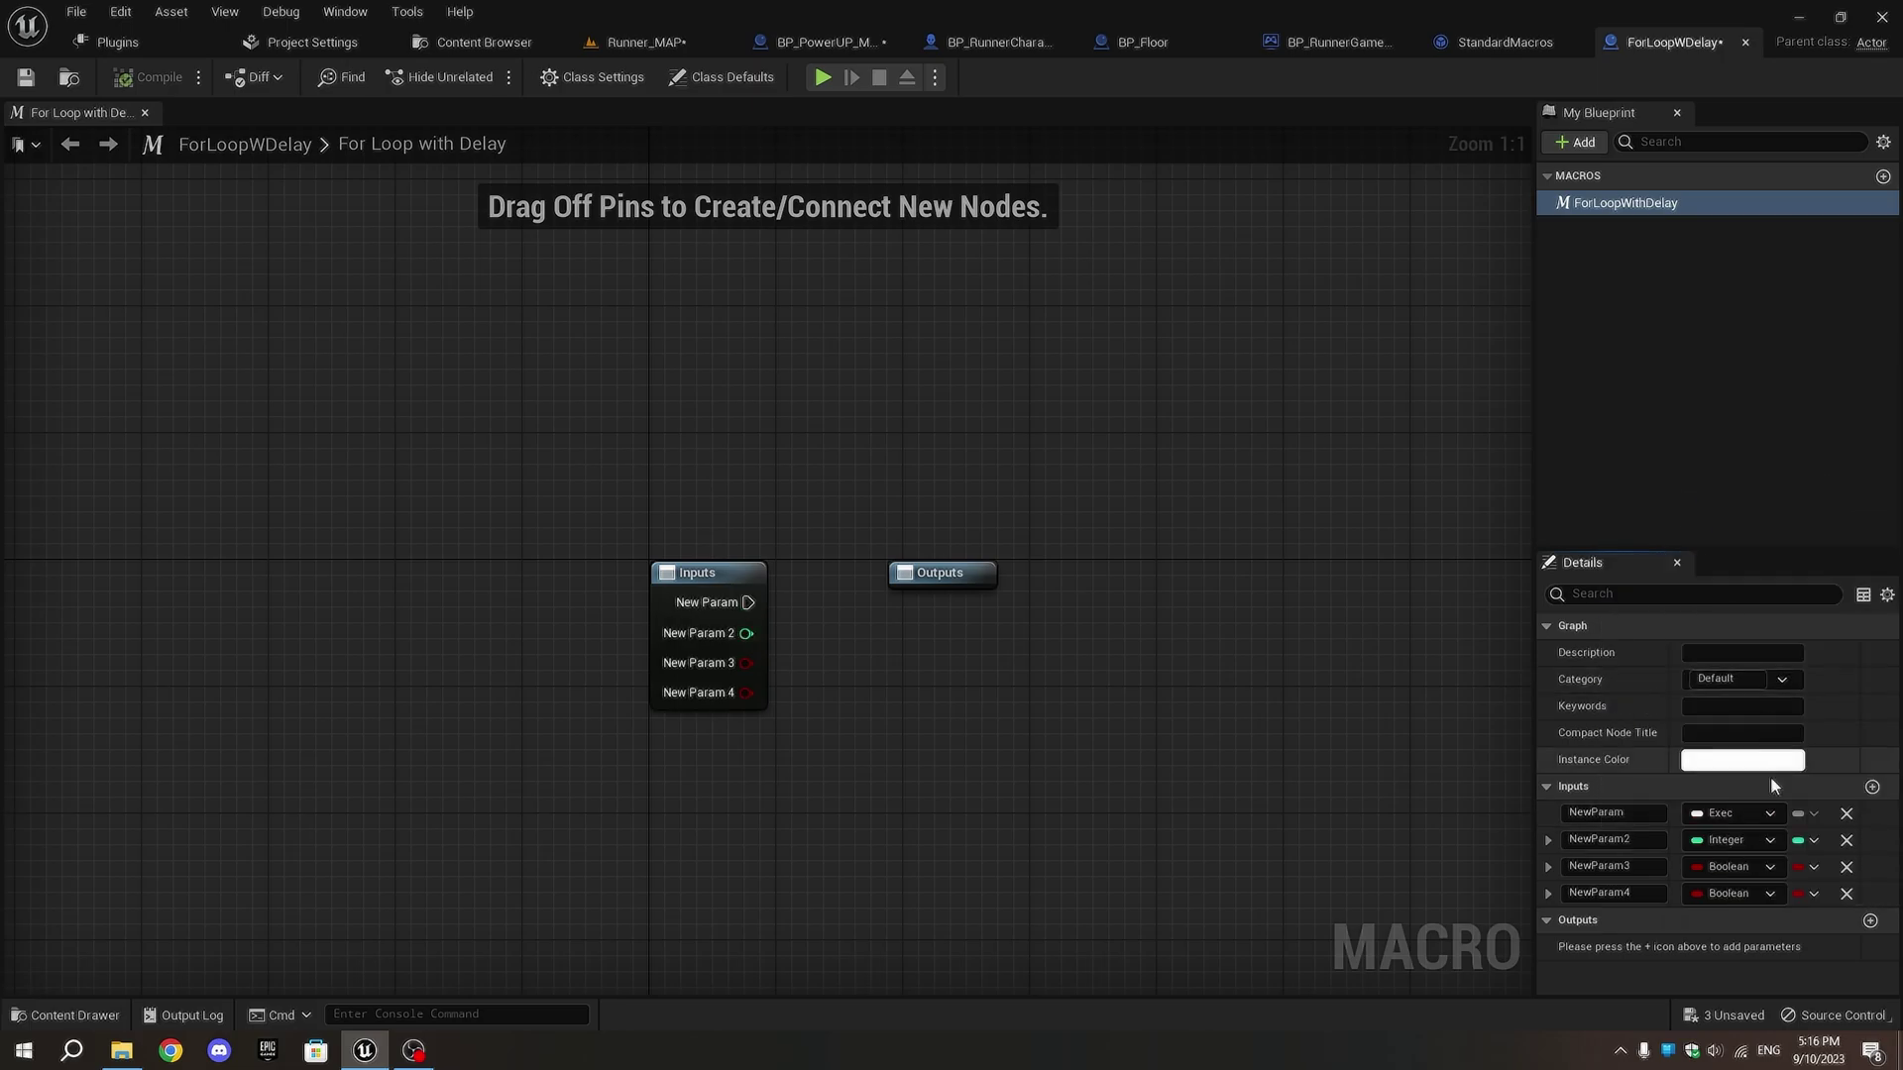
click(1732, 867)
click(1663, 501)
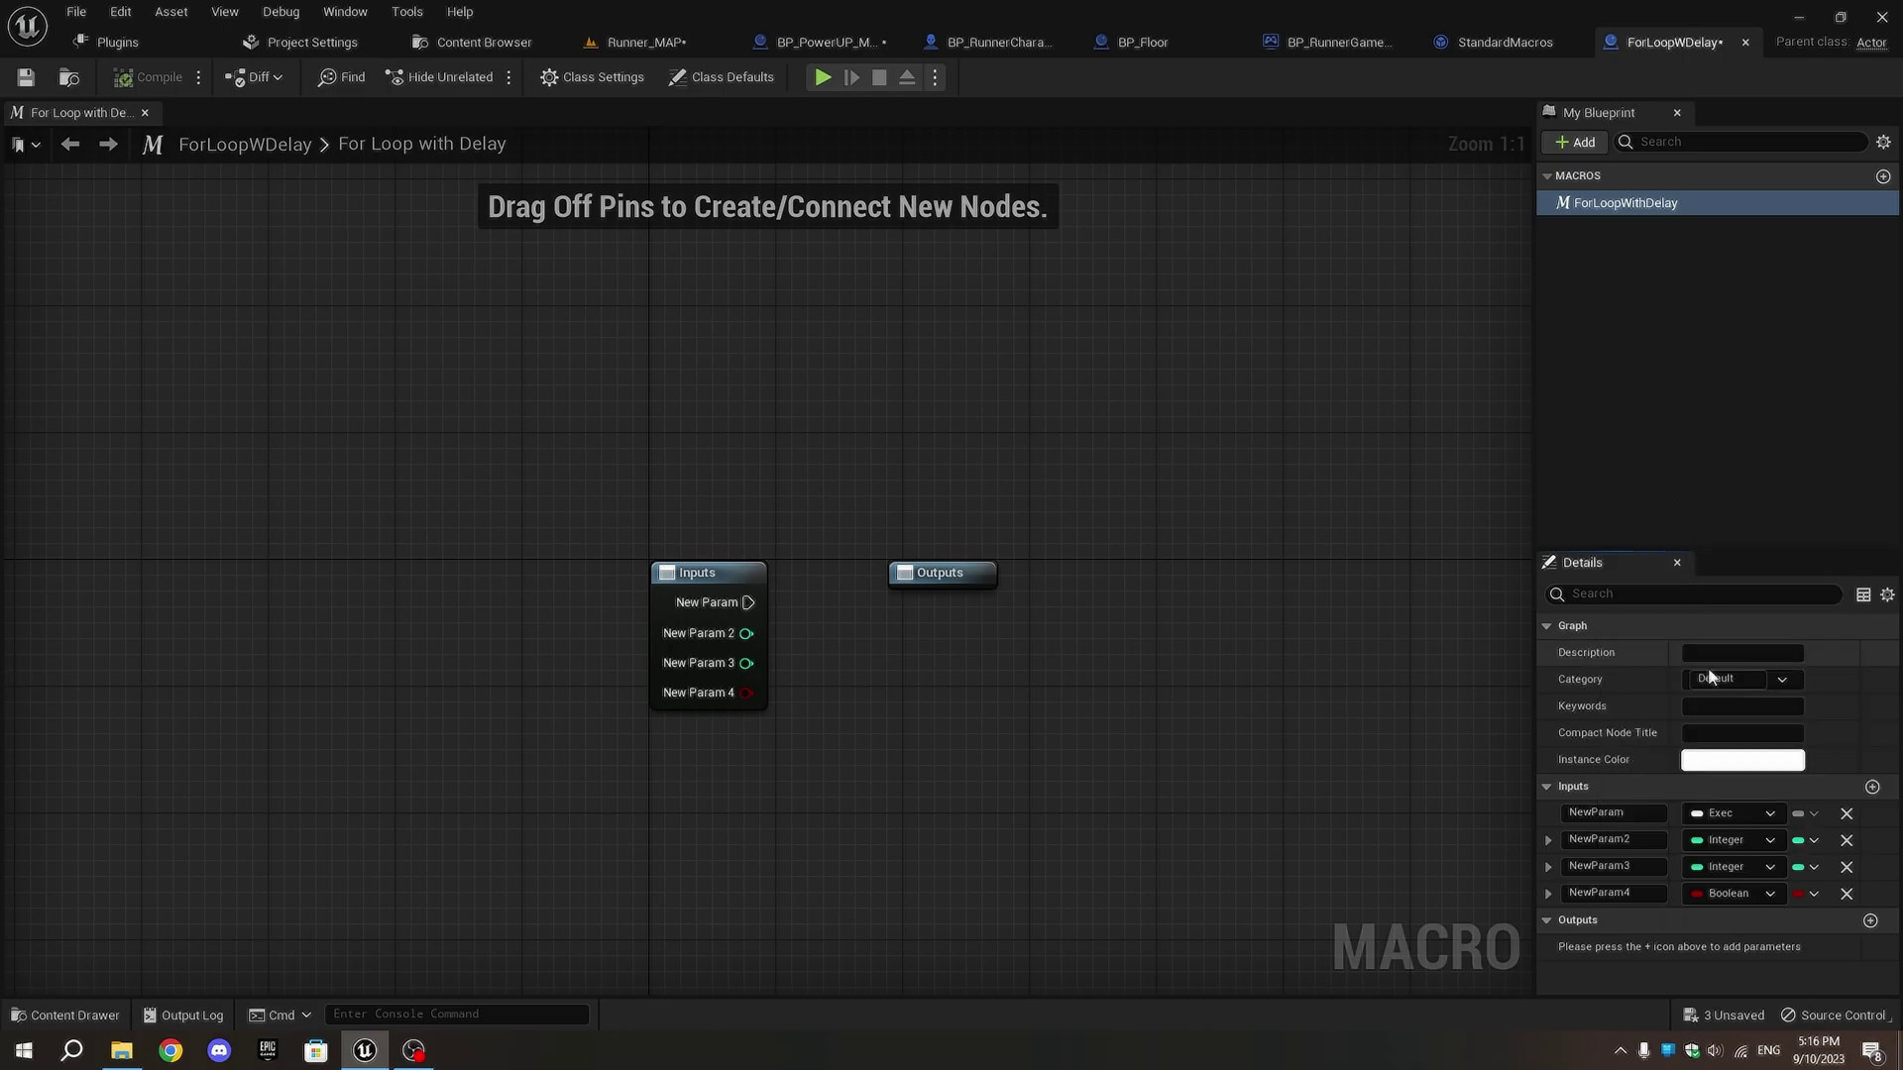
click(1733, 894)
click(1675, 585)
- Rename the macro inputs execute, First Index, Last Index and Duration
click(1627, 814)
text(execute)
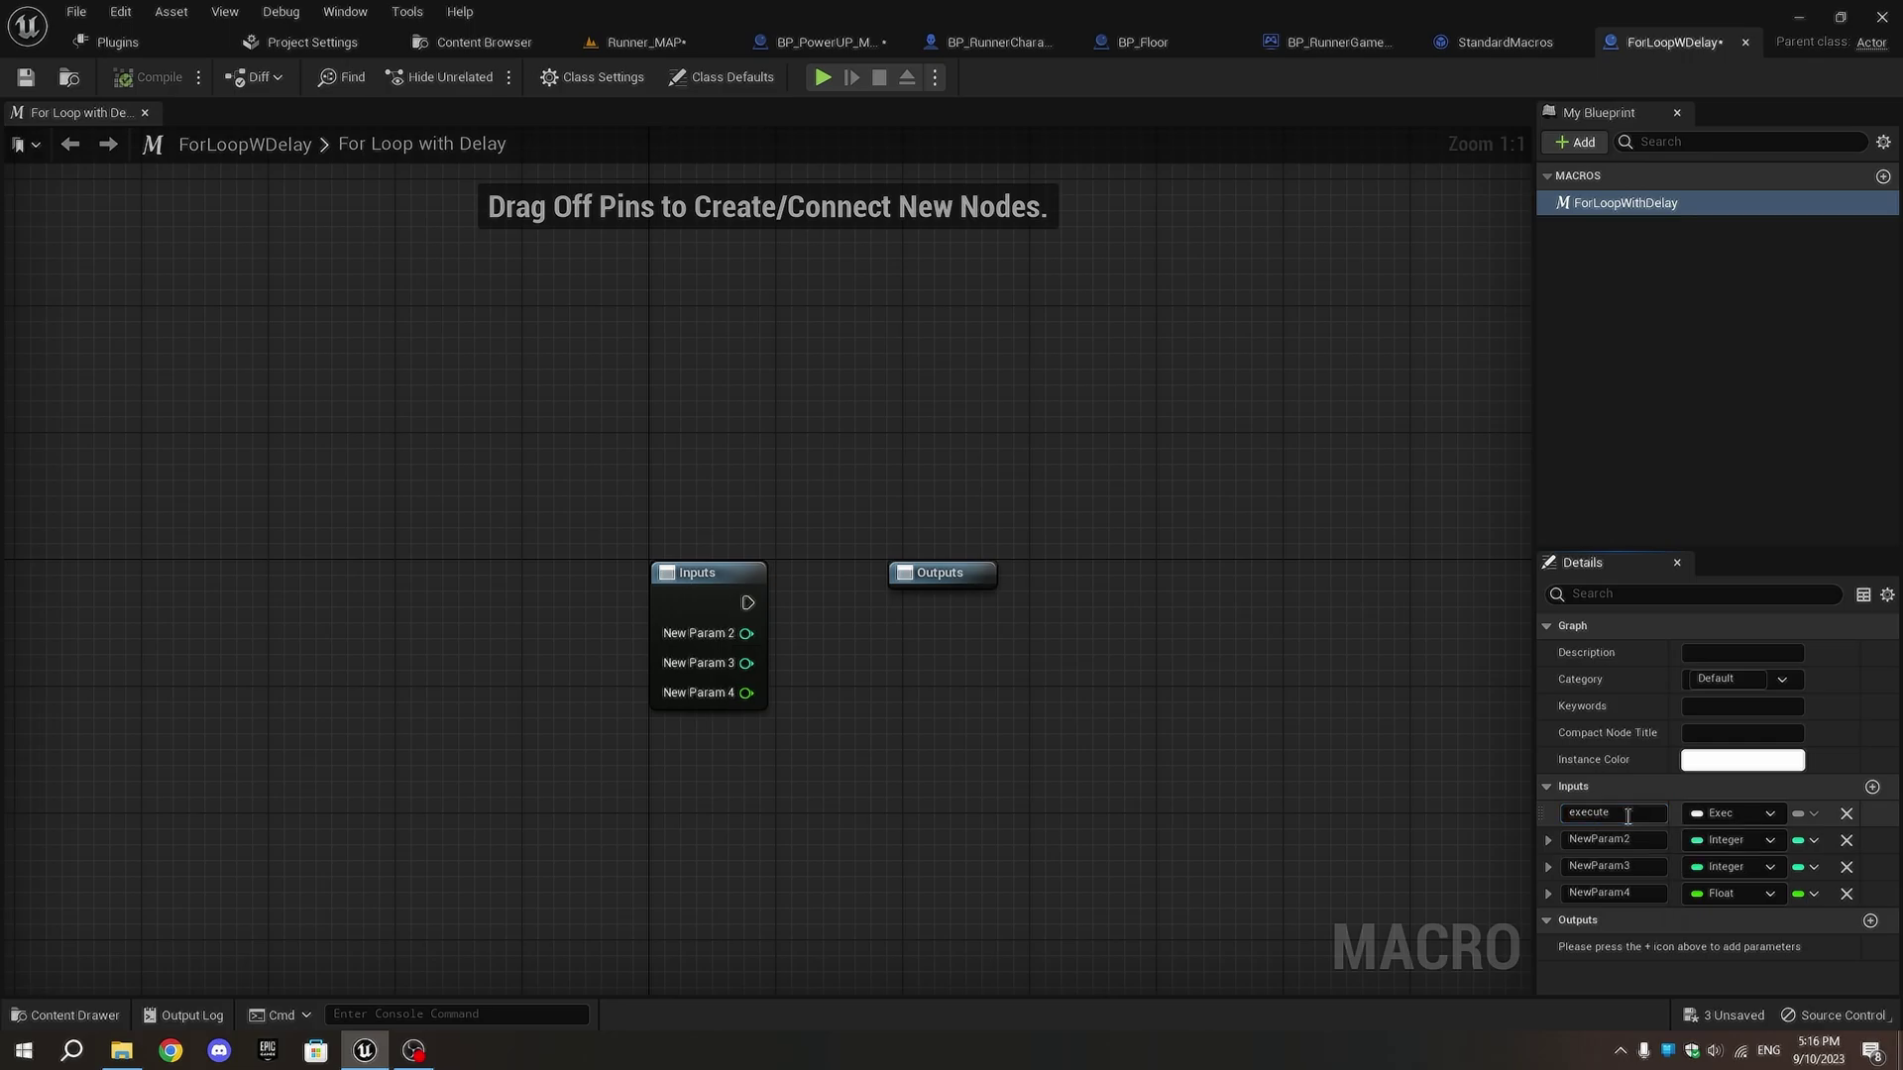
click(1633, 840)
text(D)
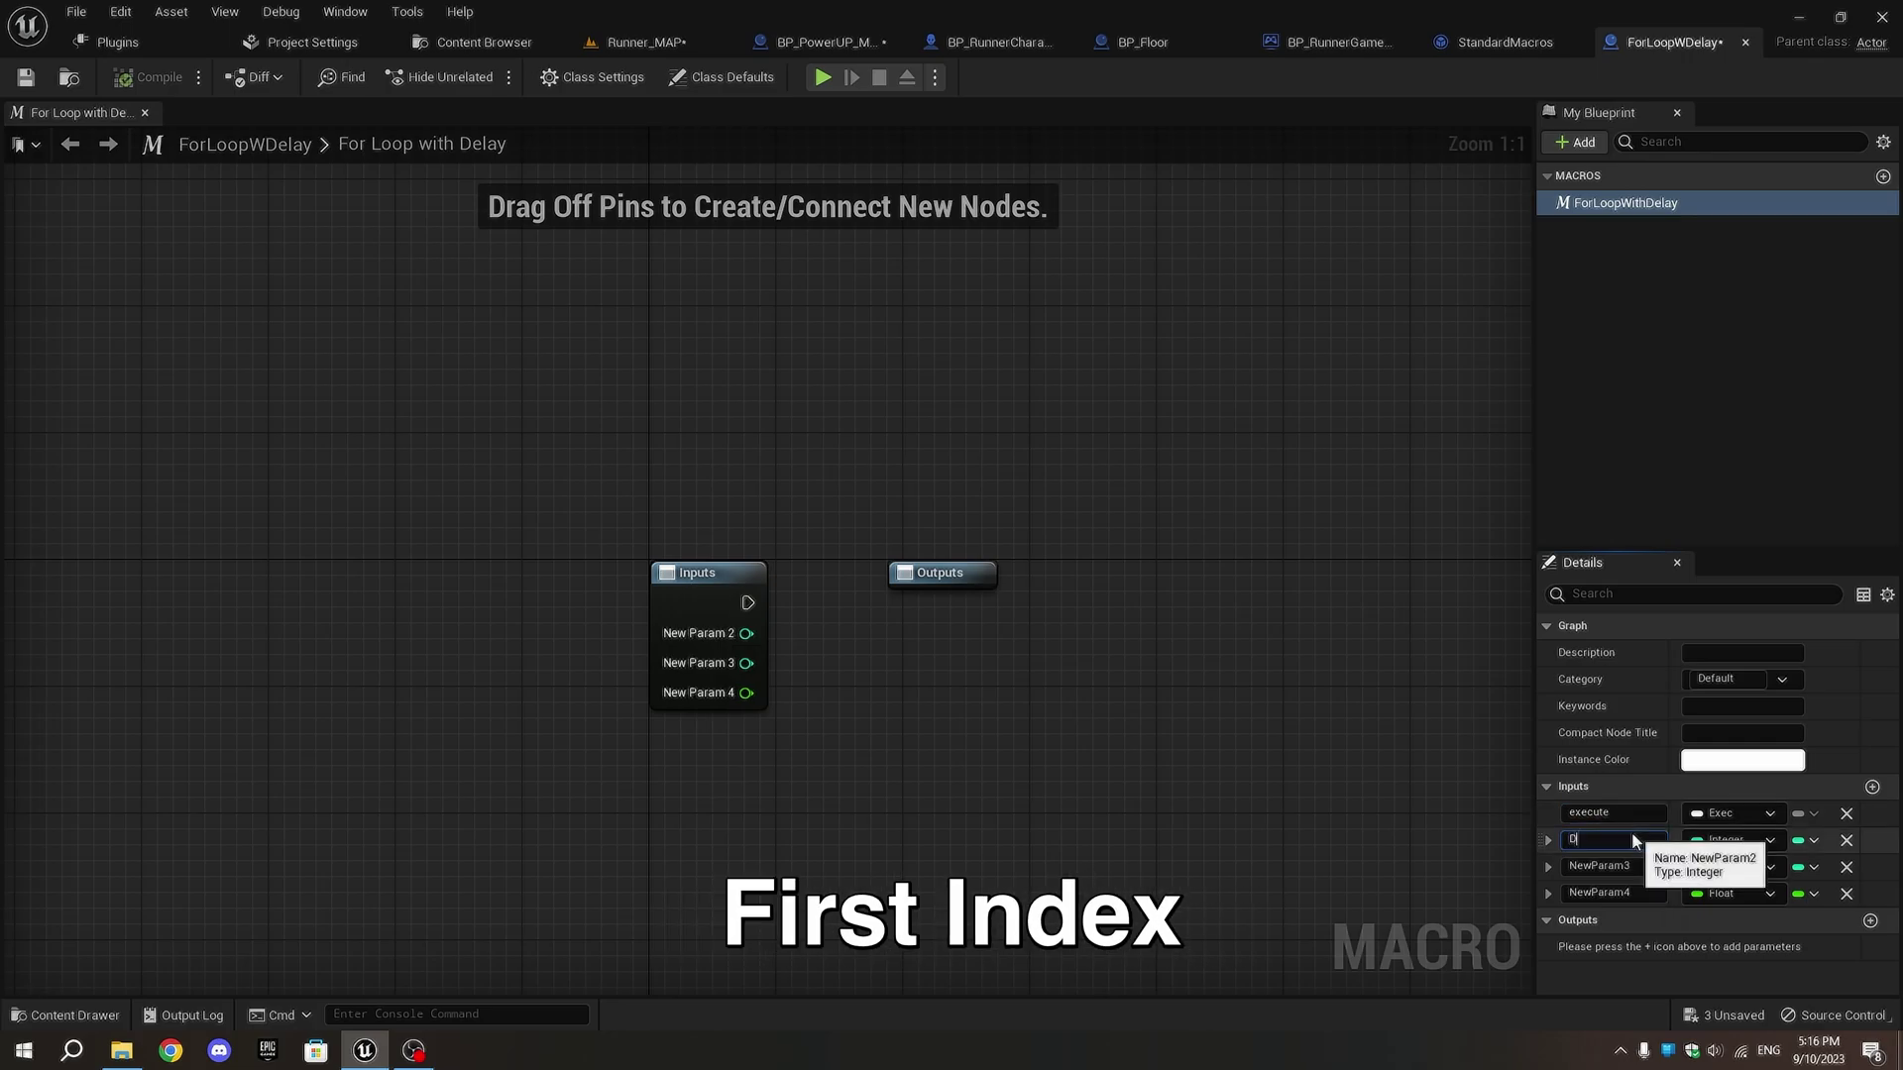
key(BackSpace)
text(First Index)
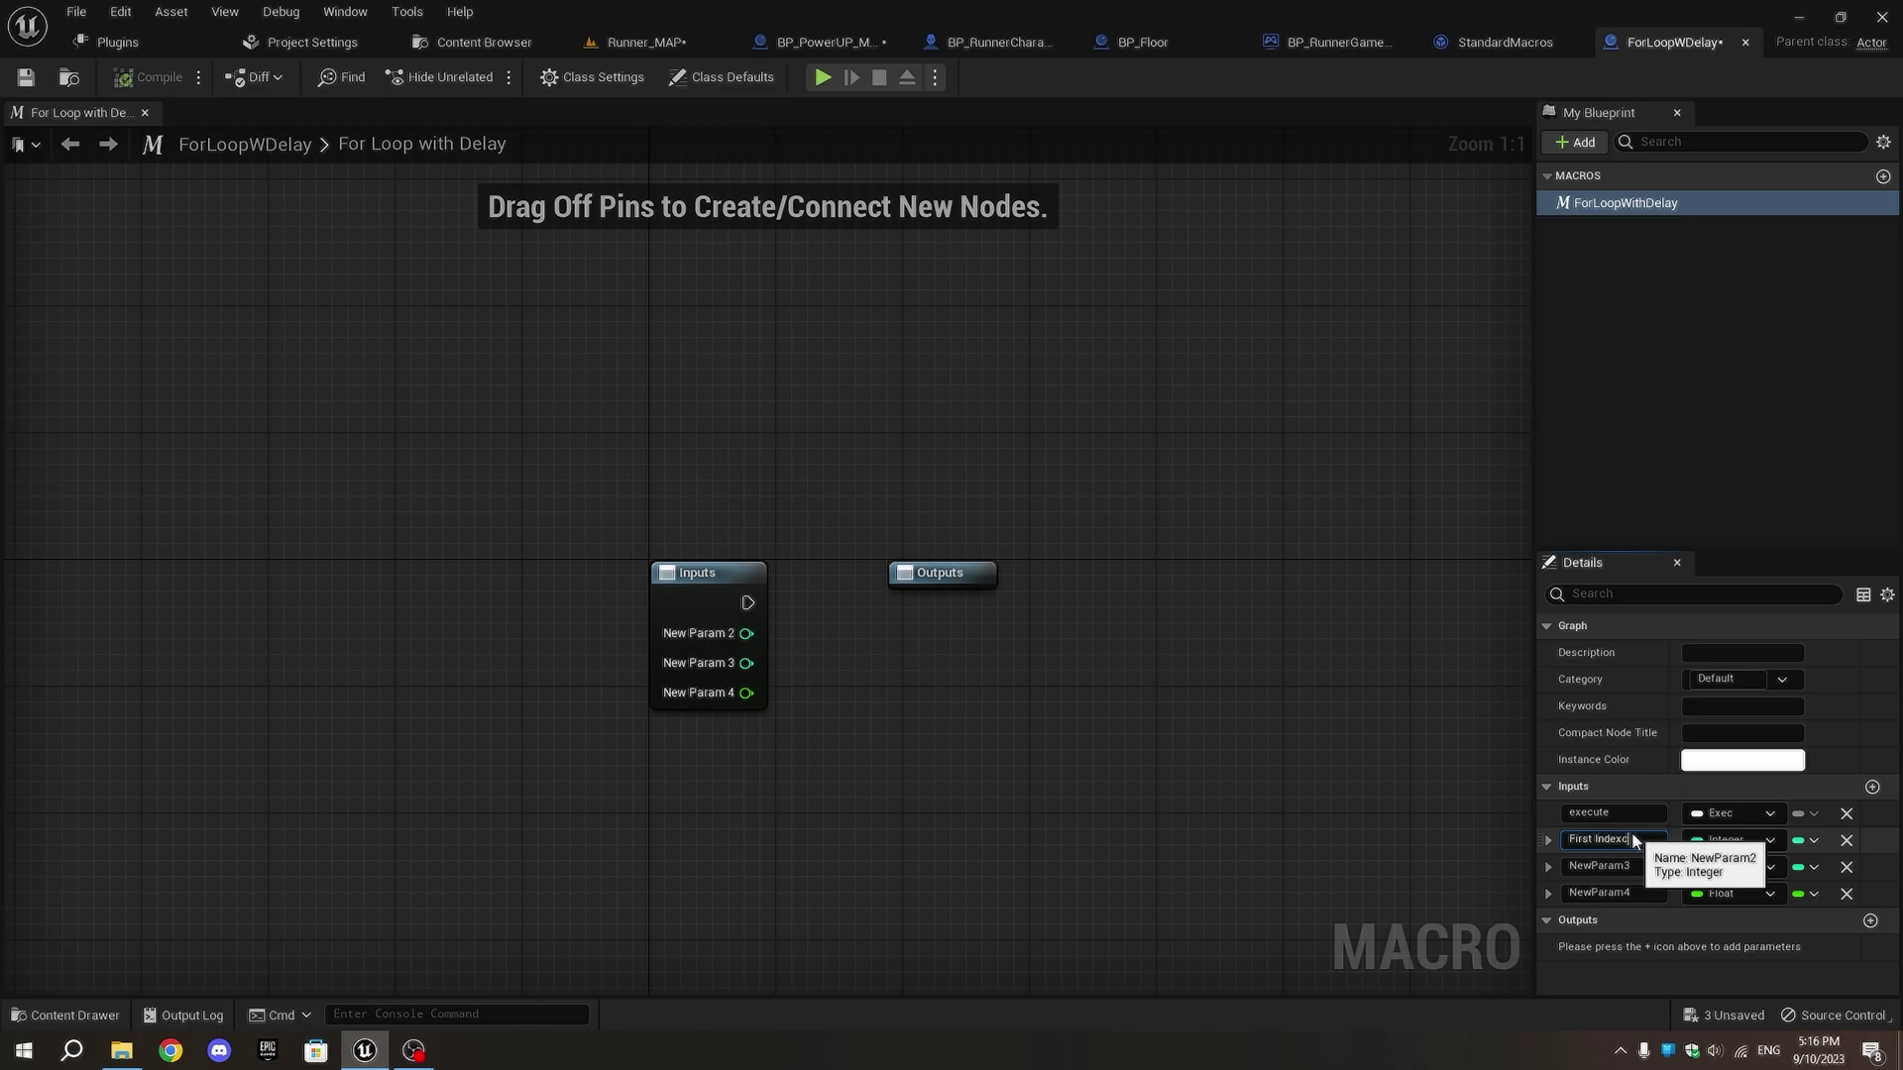
key(Return)
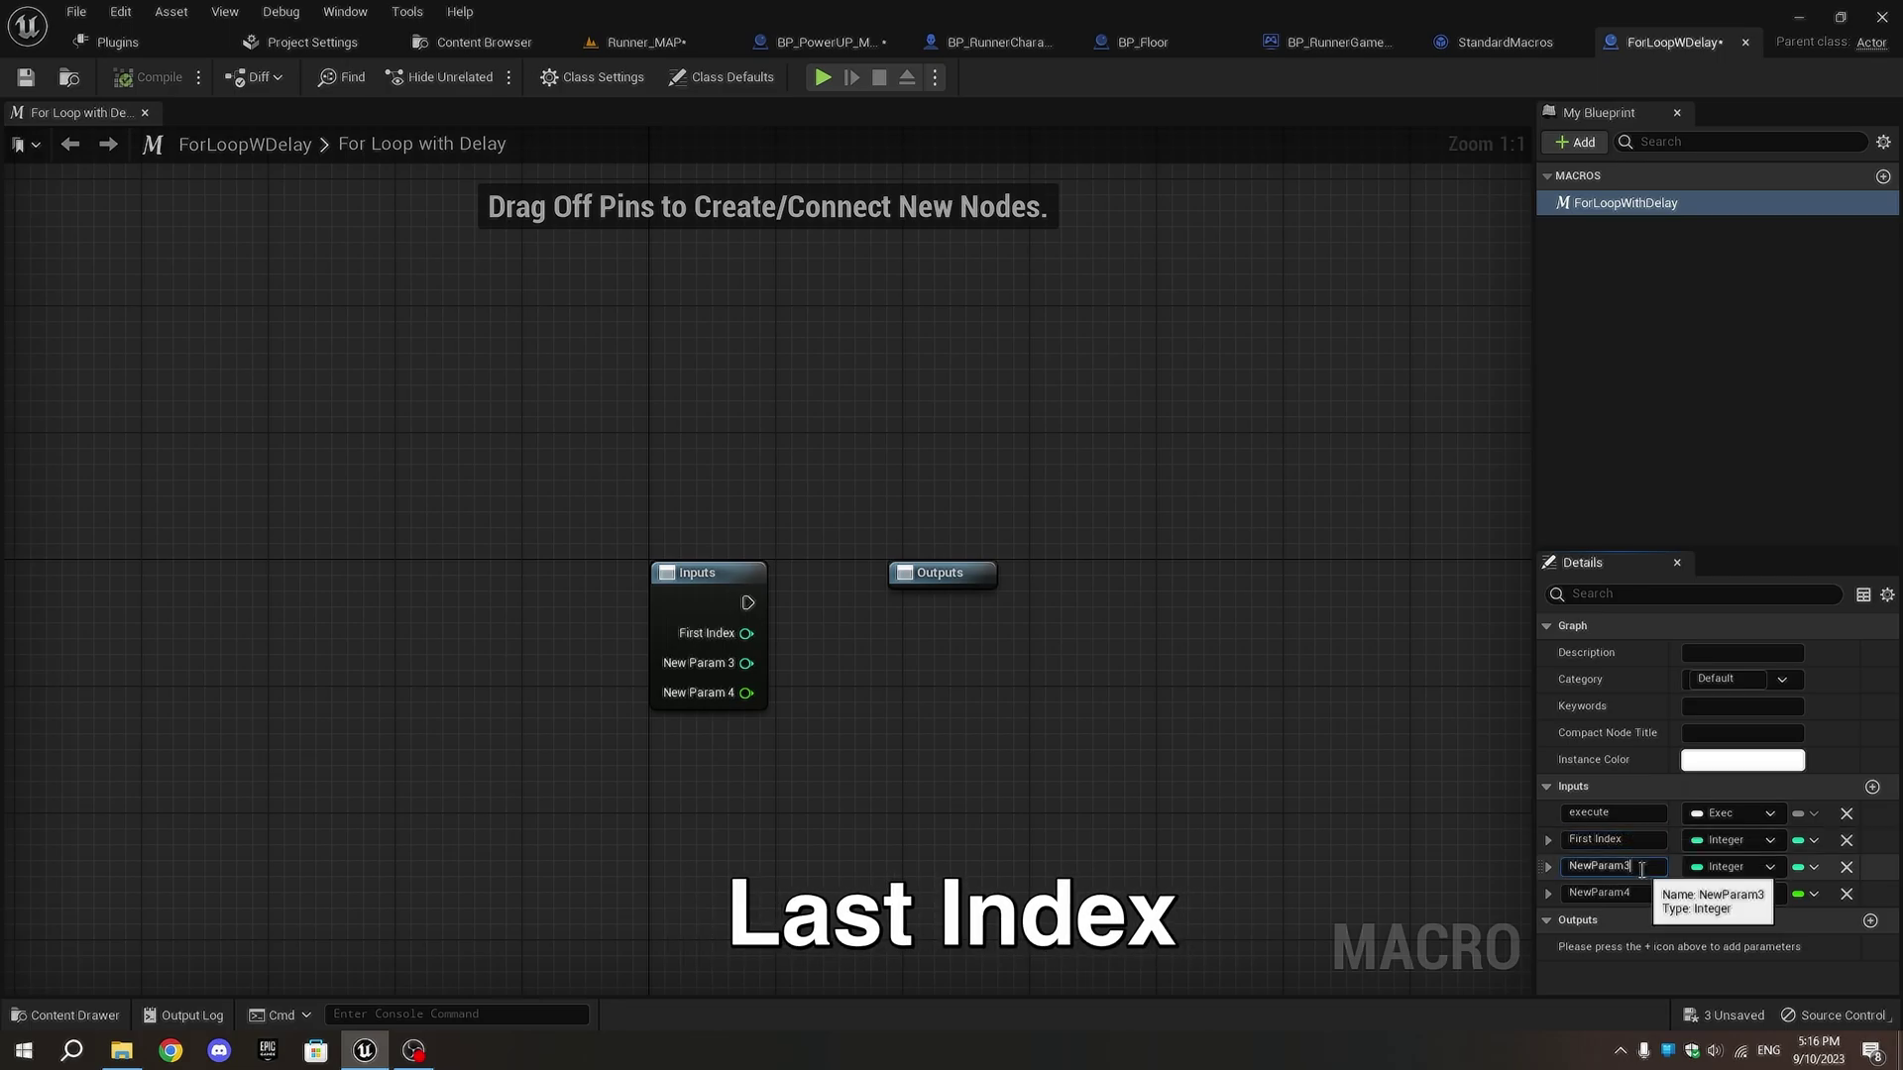
click(1642, 870)
text(Last Inde)
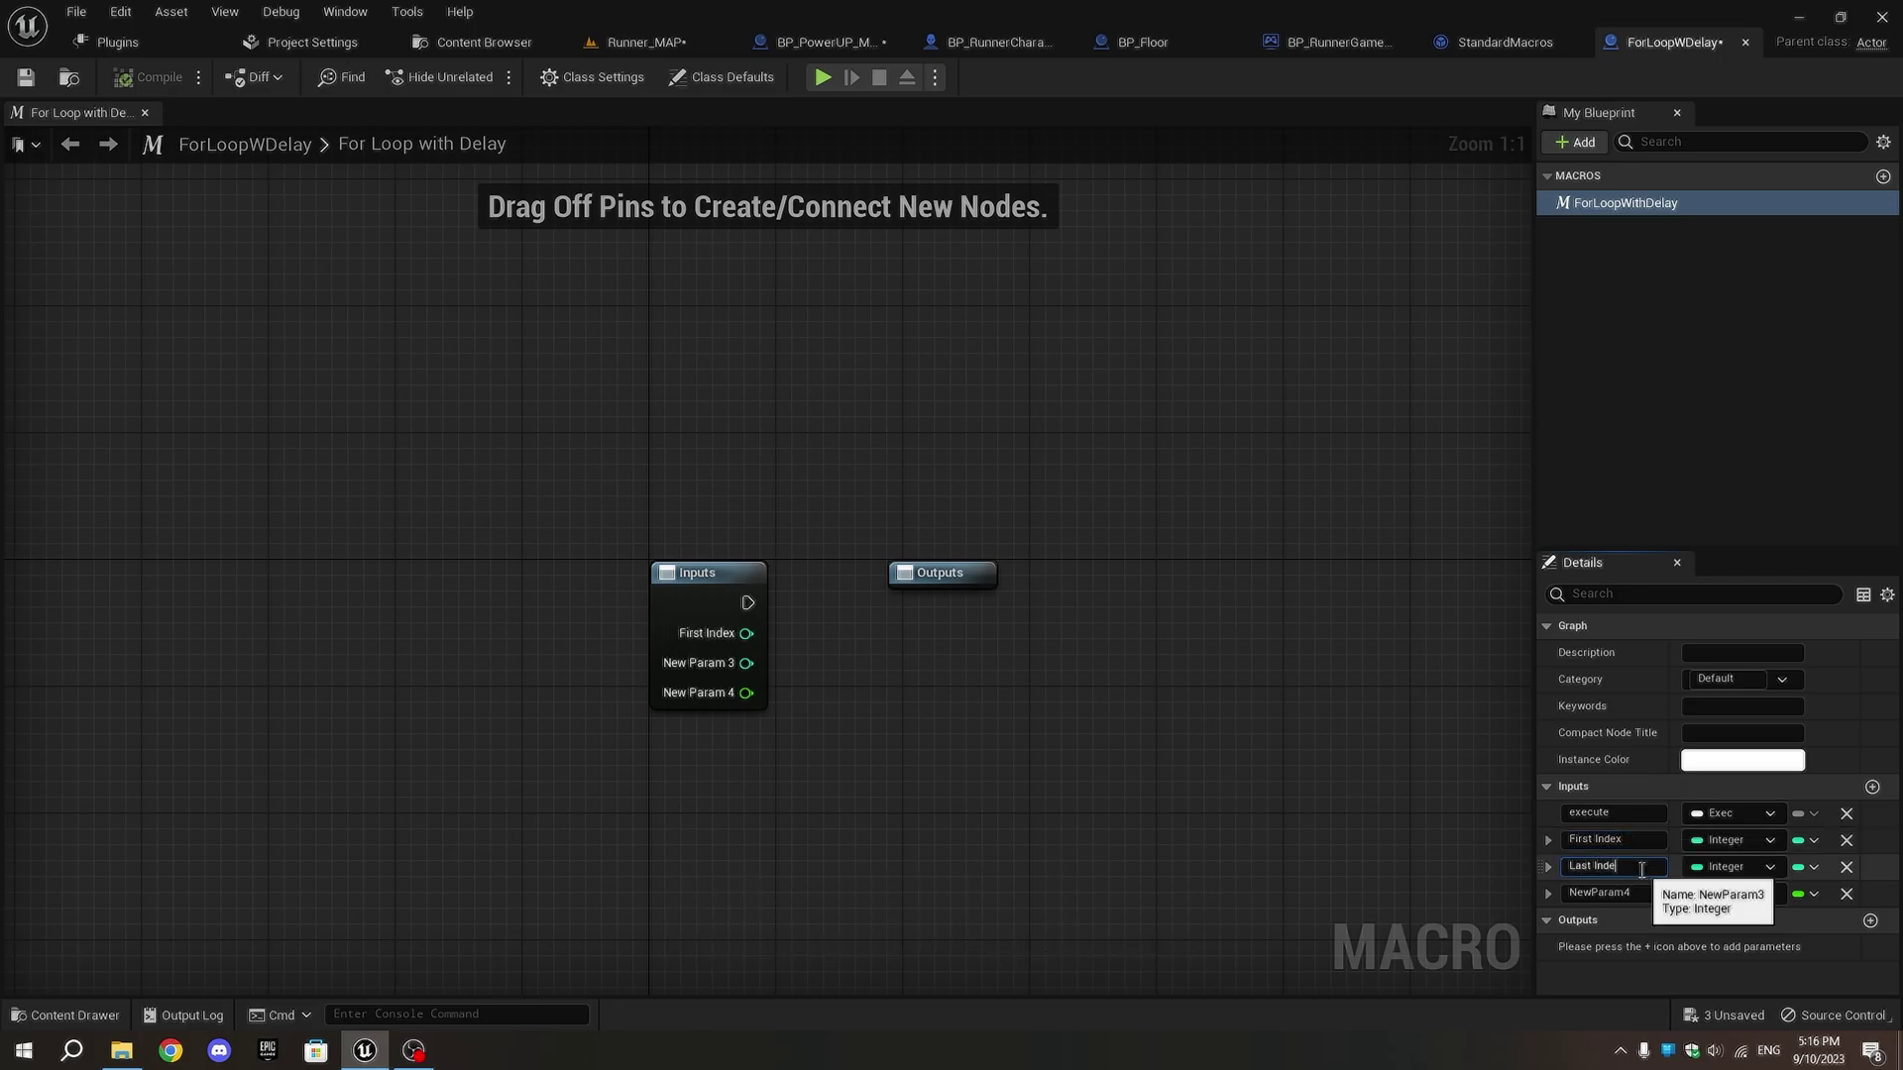
text(x)
key(Return)
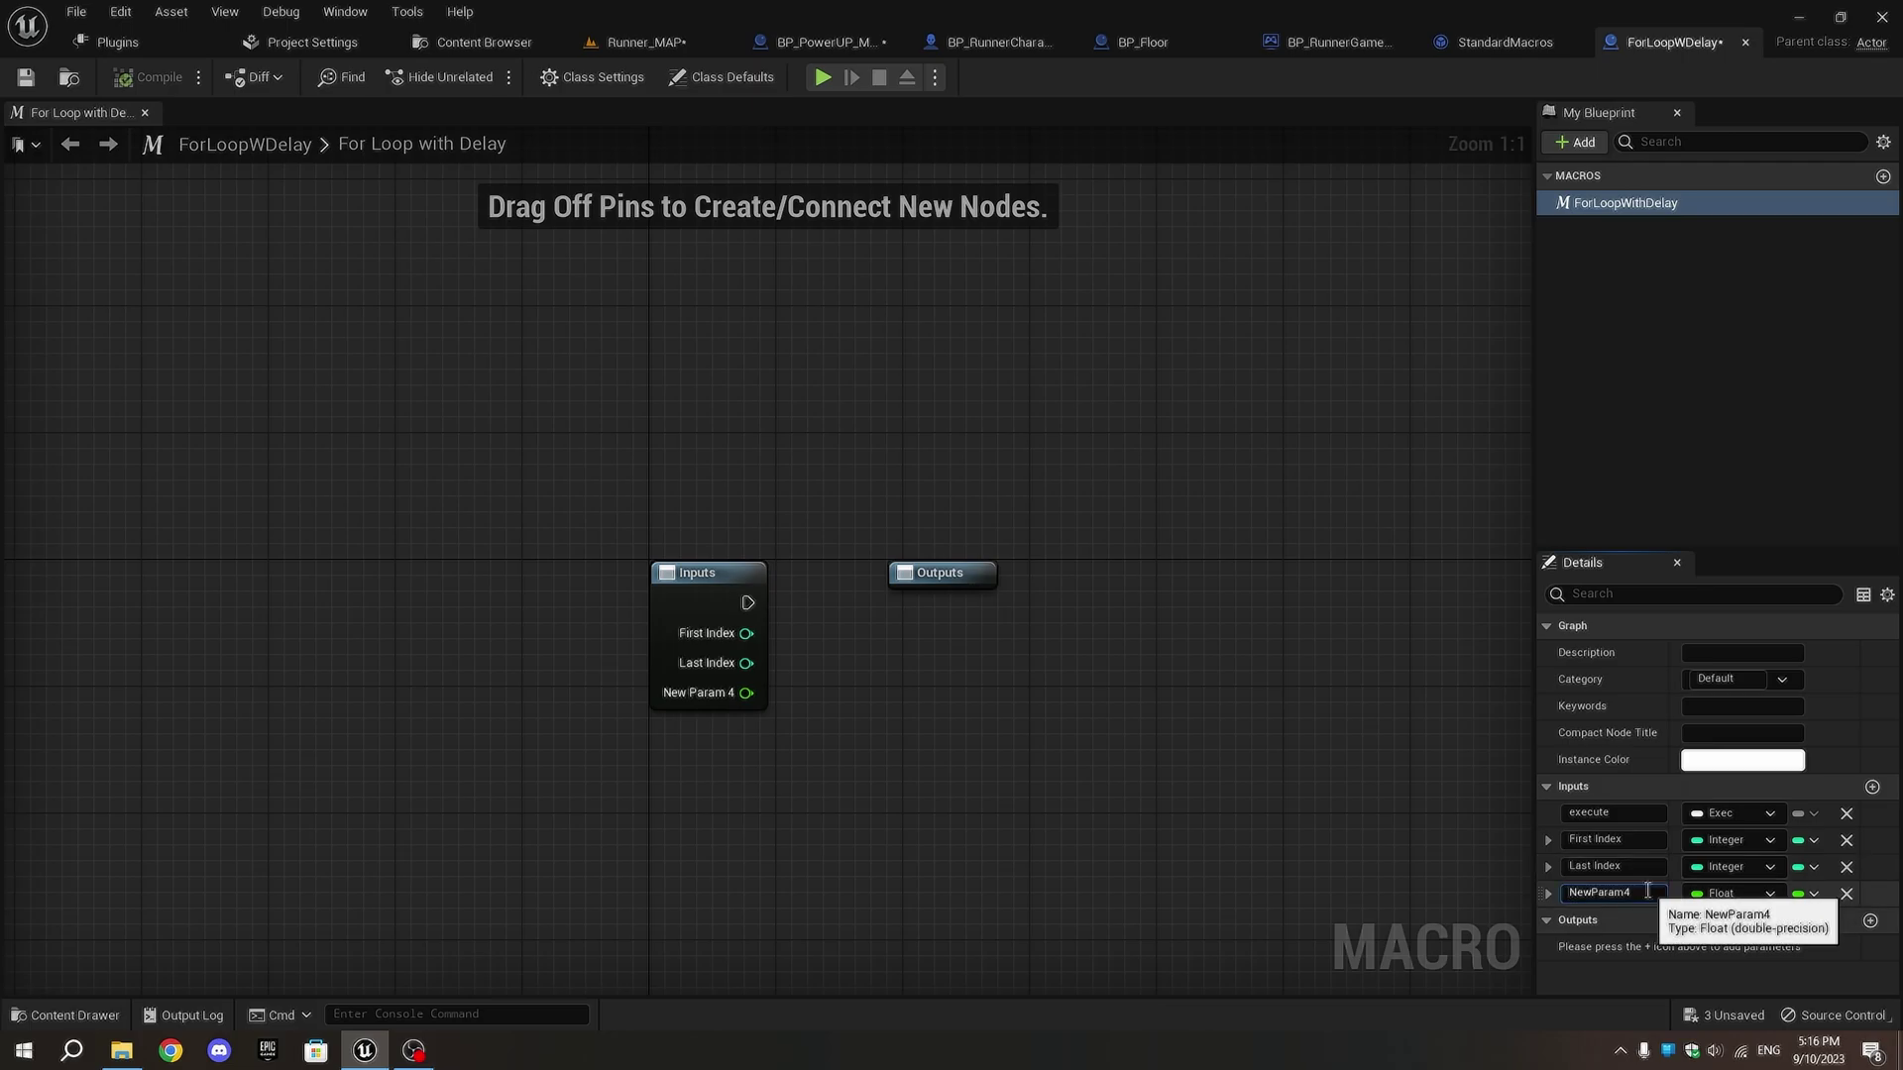
text(Durati)
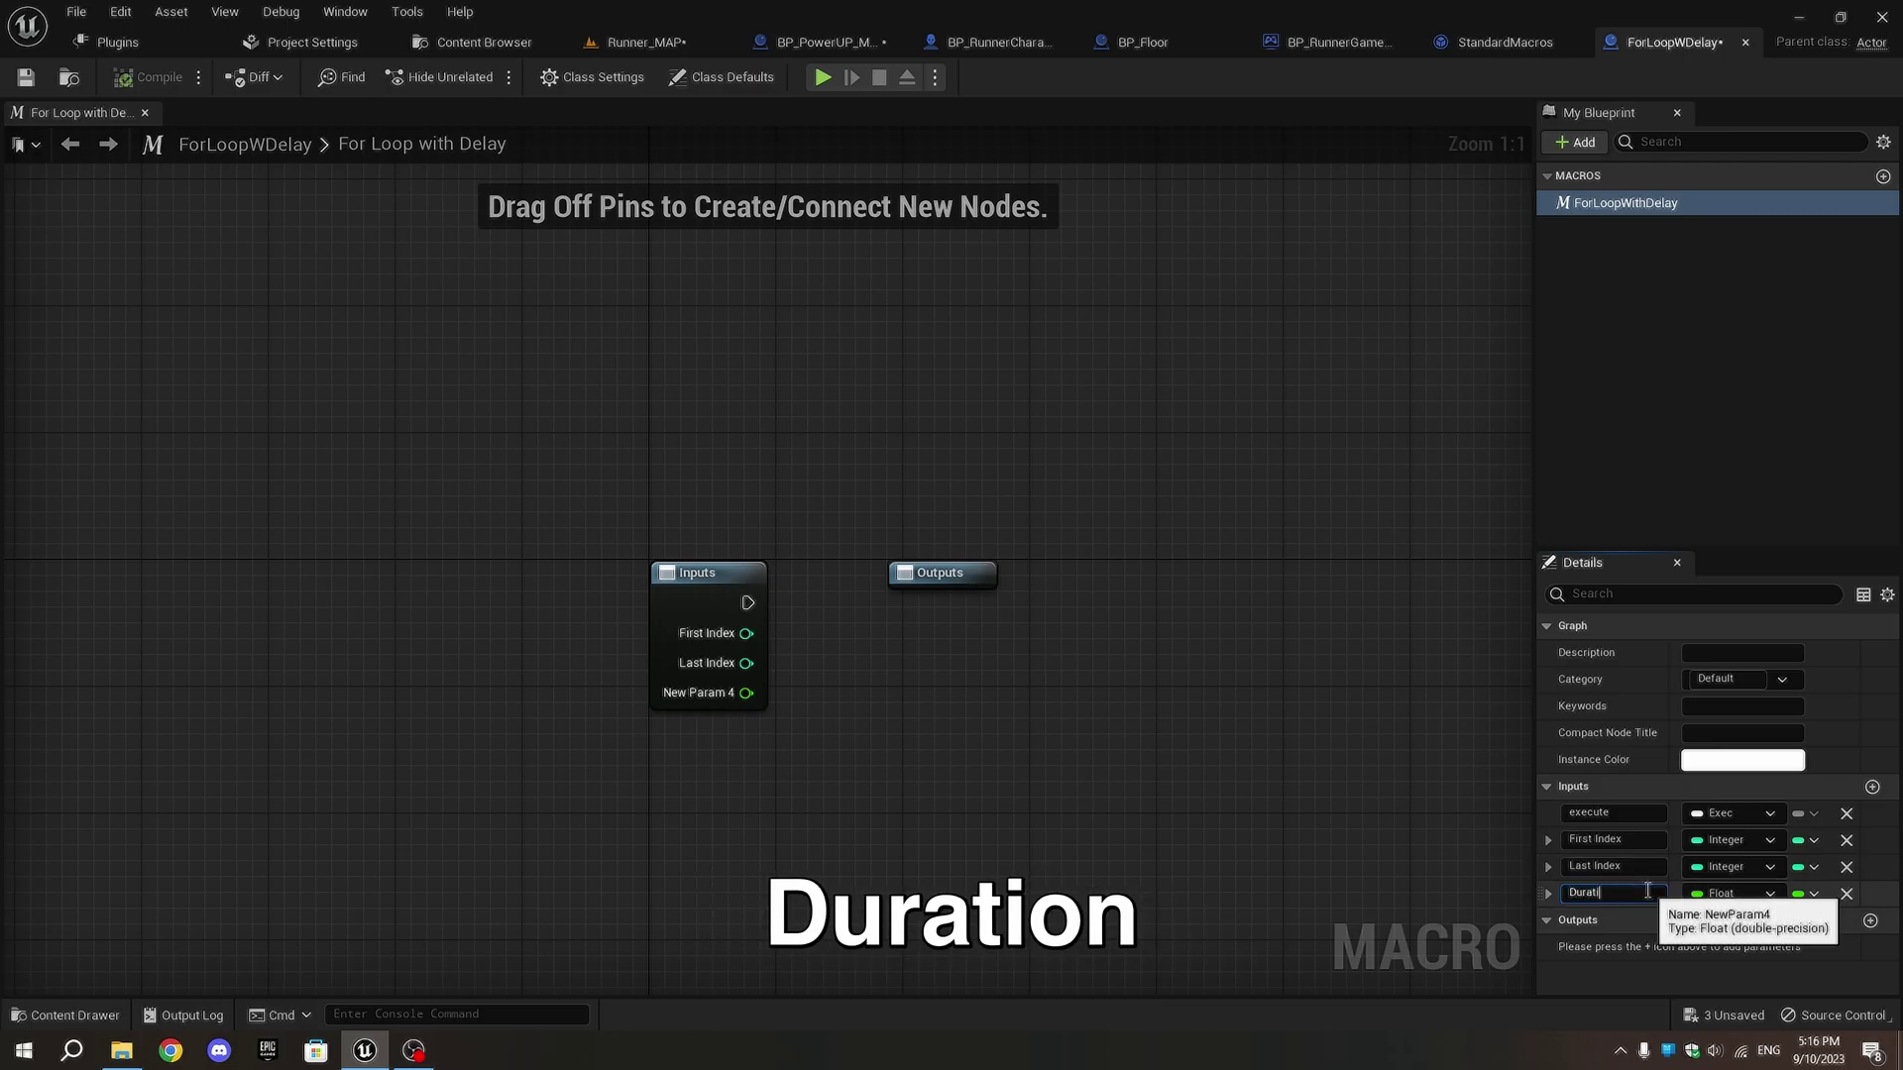
text(on)
key(Return)
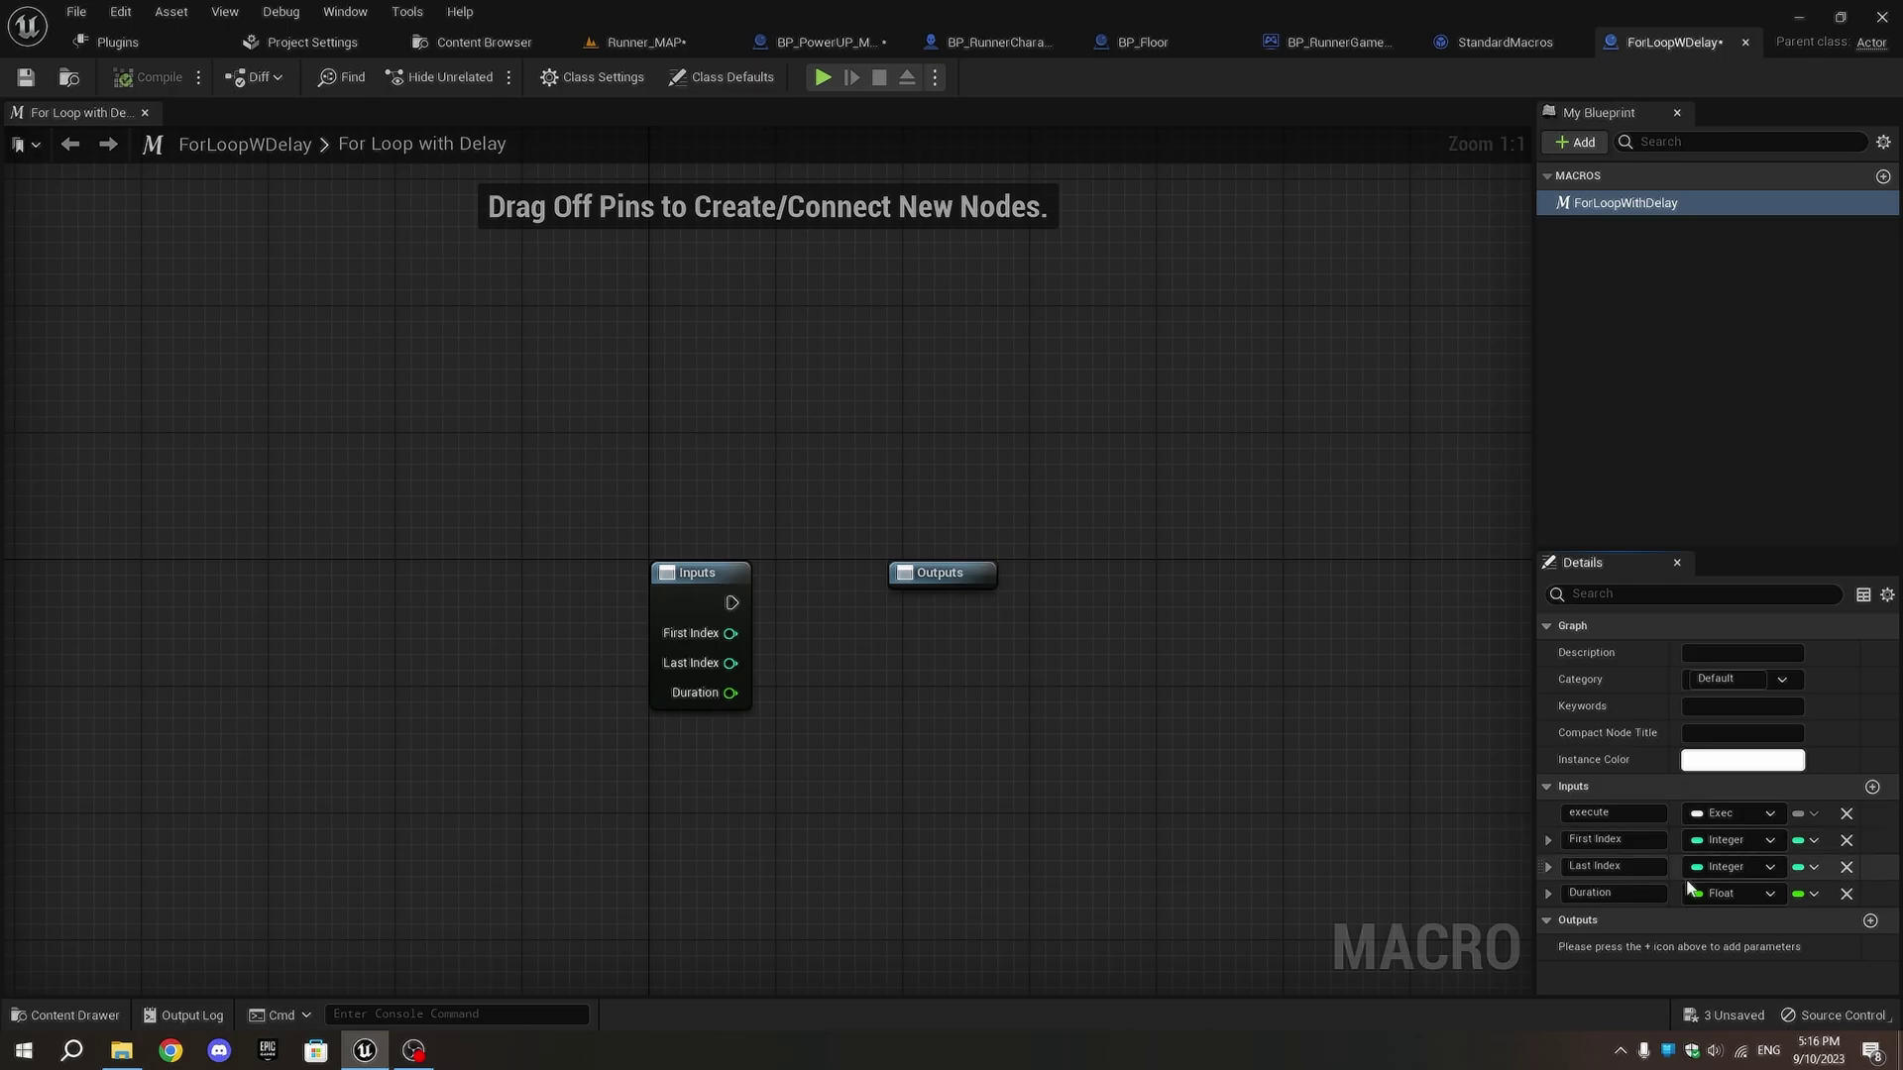
- Add three macro outputs typed Exec, Integer and Exec
click(1870, 921)
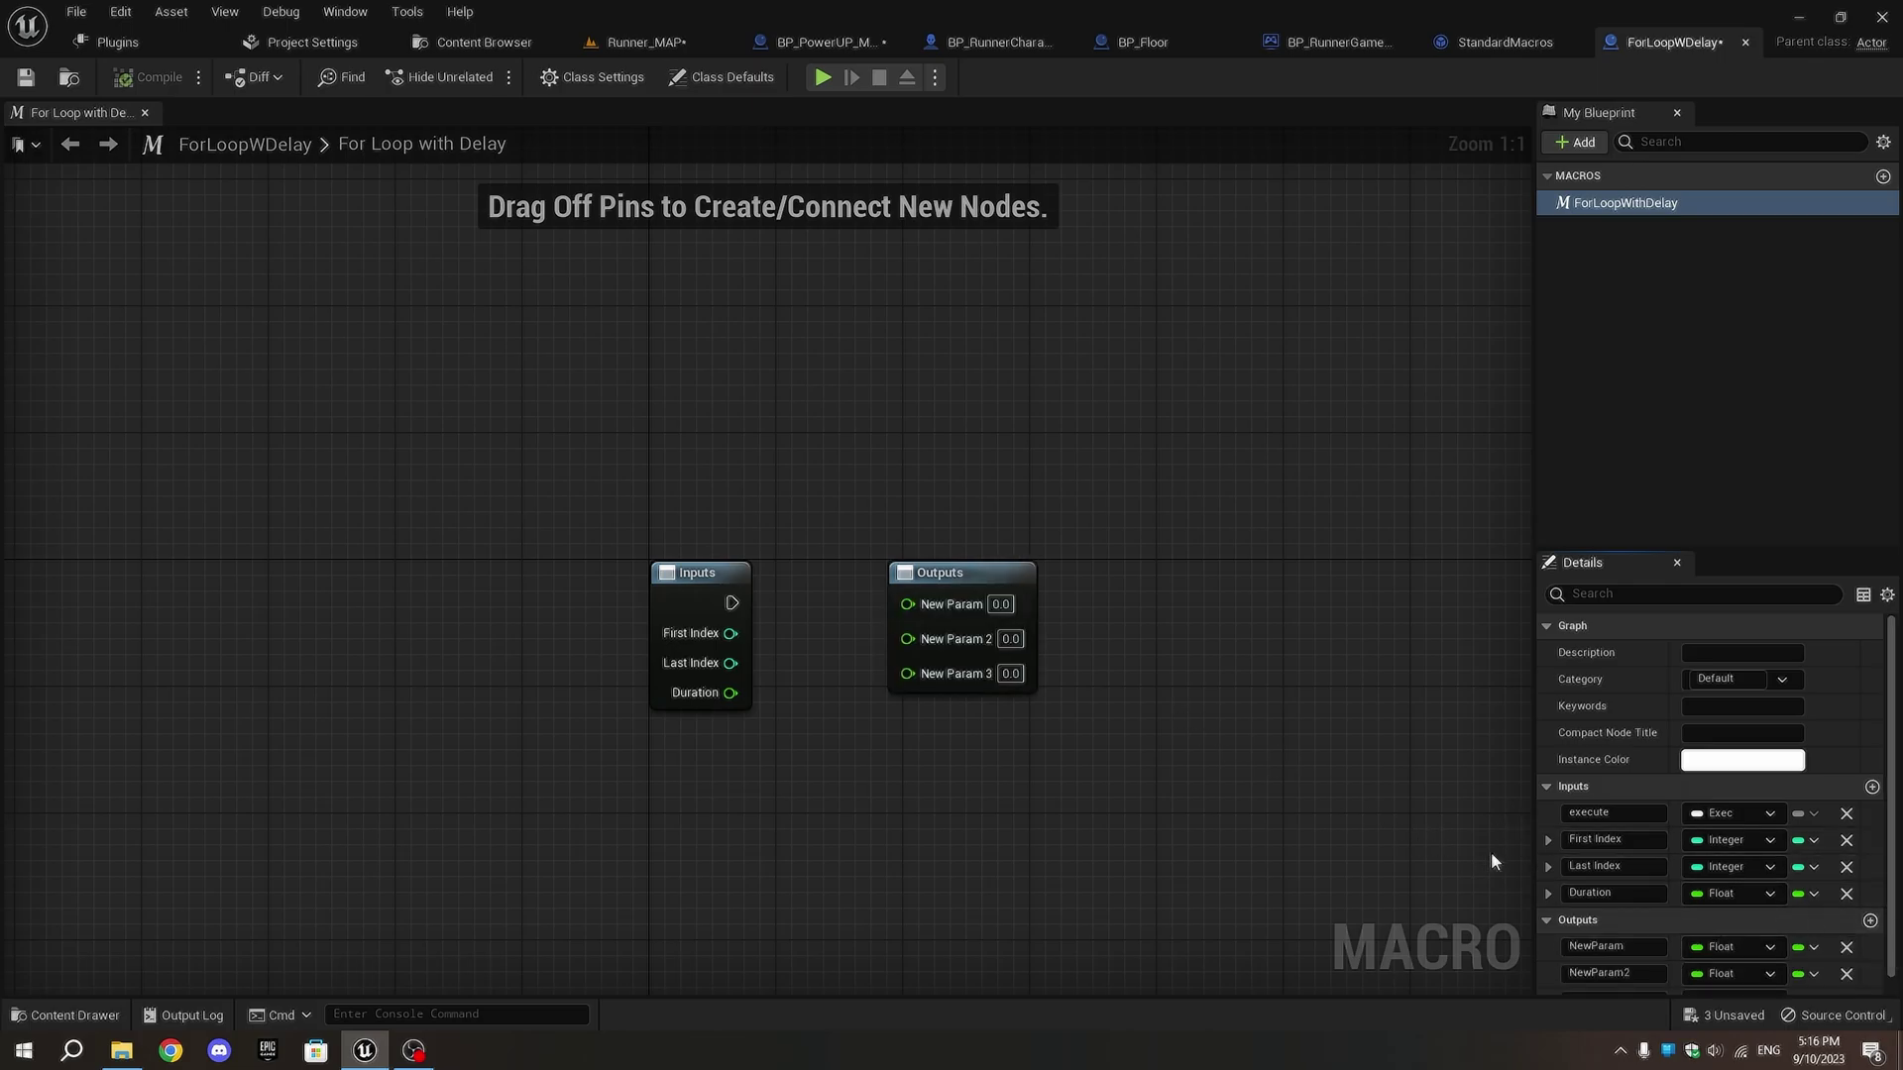
scroll(1710, 923, down, 1)
click(1725, 983)
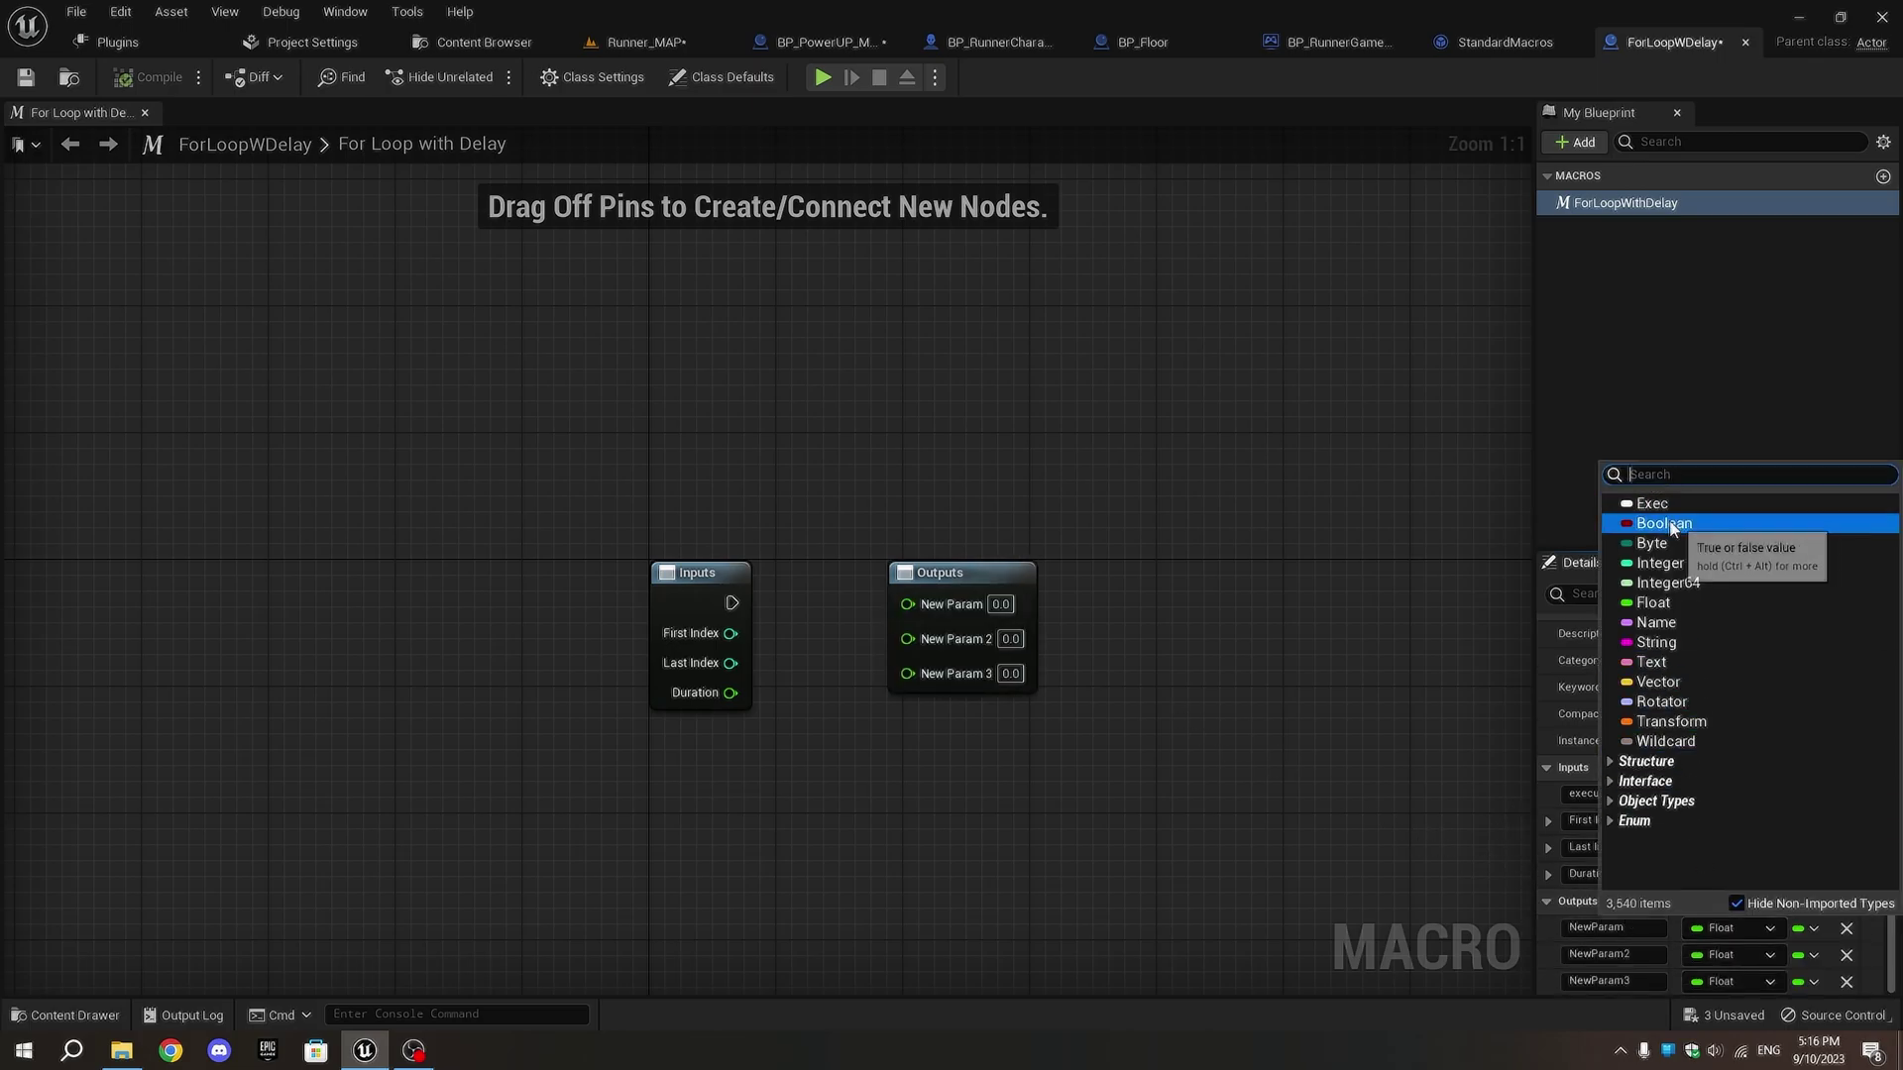
click(1652, 504)
click(1733, 956)
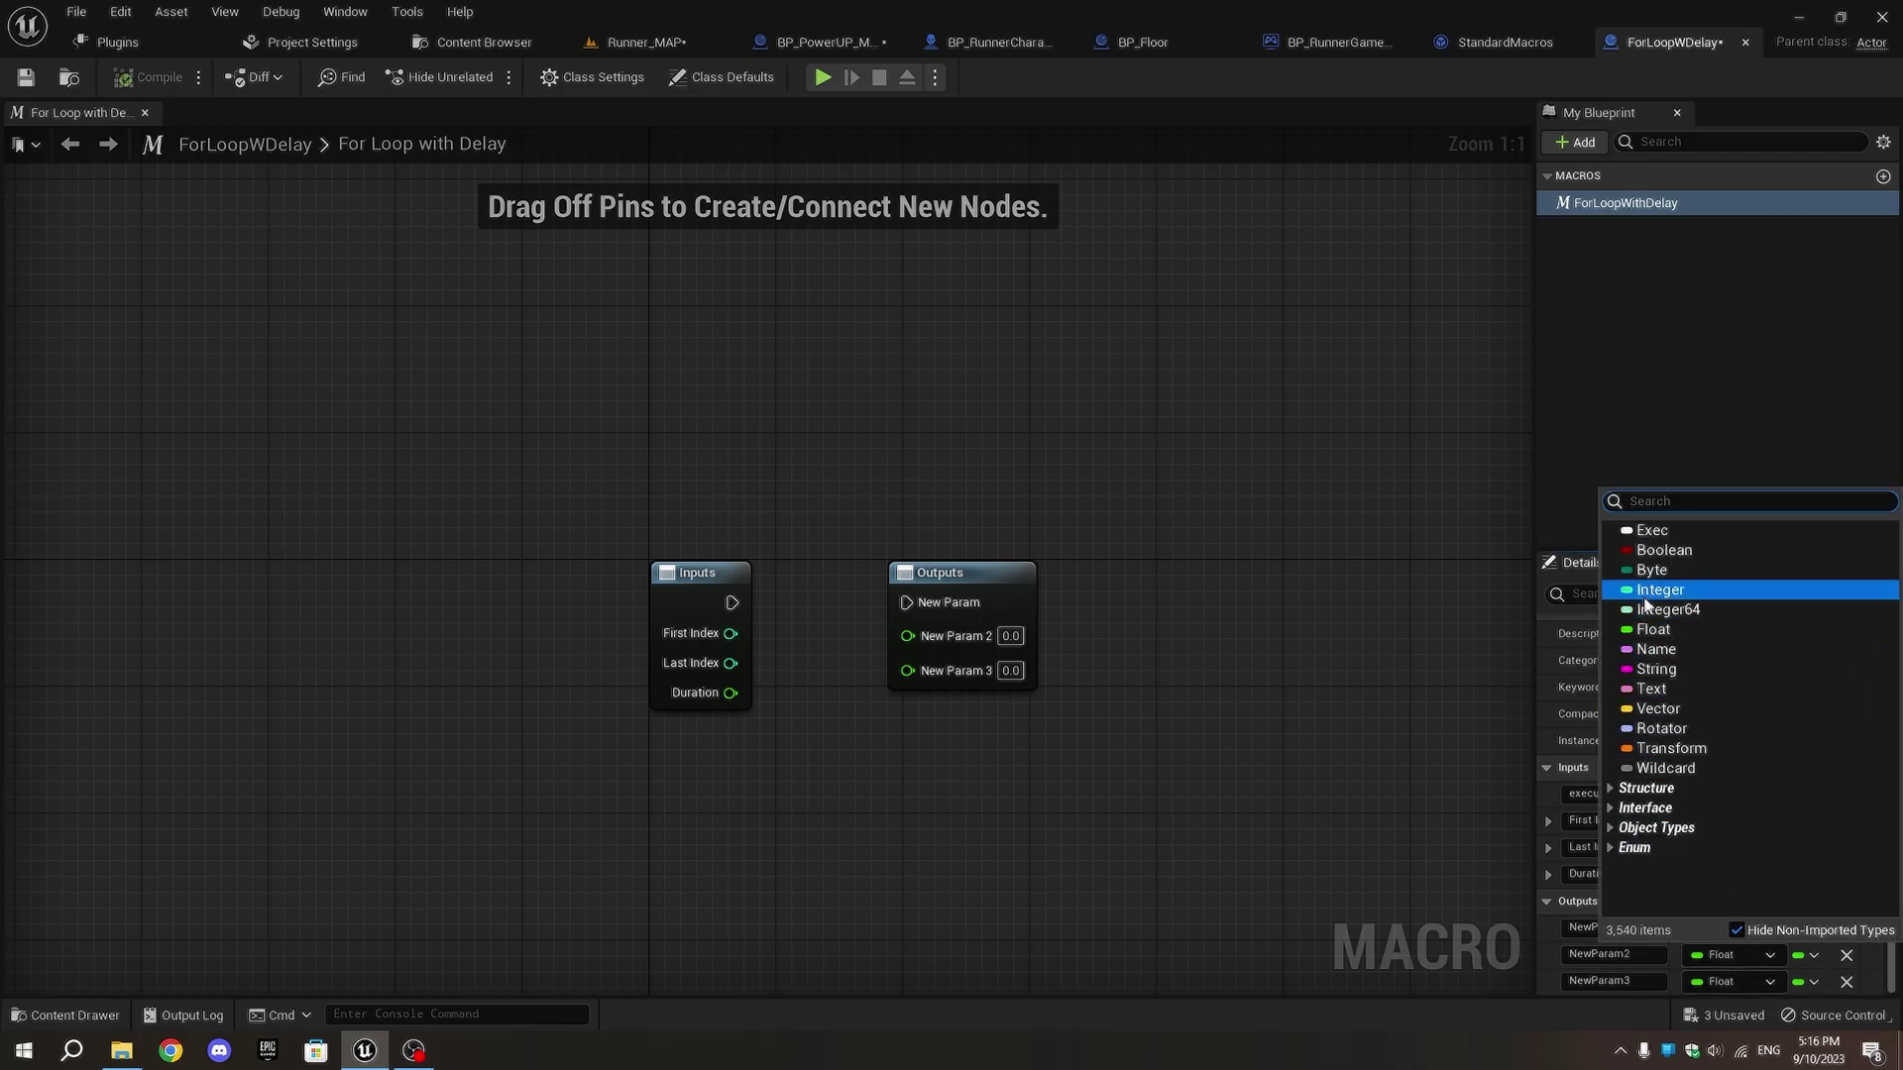
click(1651, 591)
click(1732, 981)
click(1653, 557)
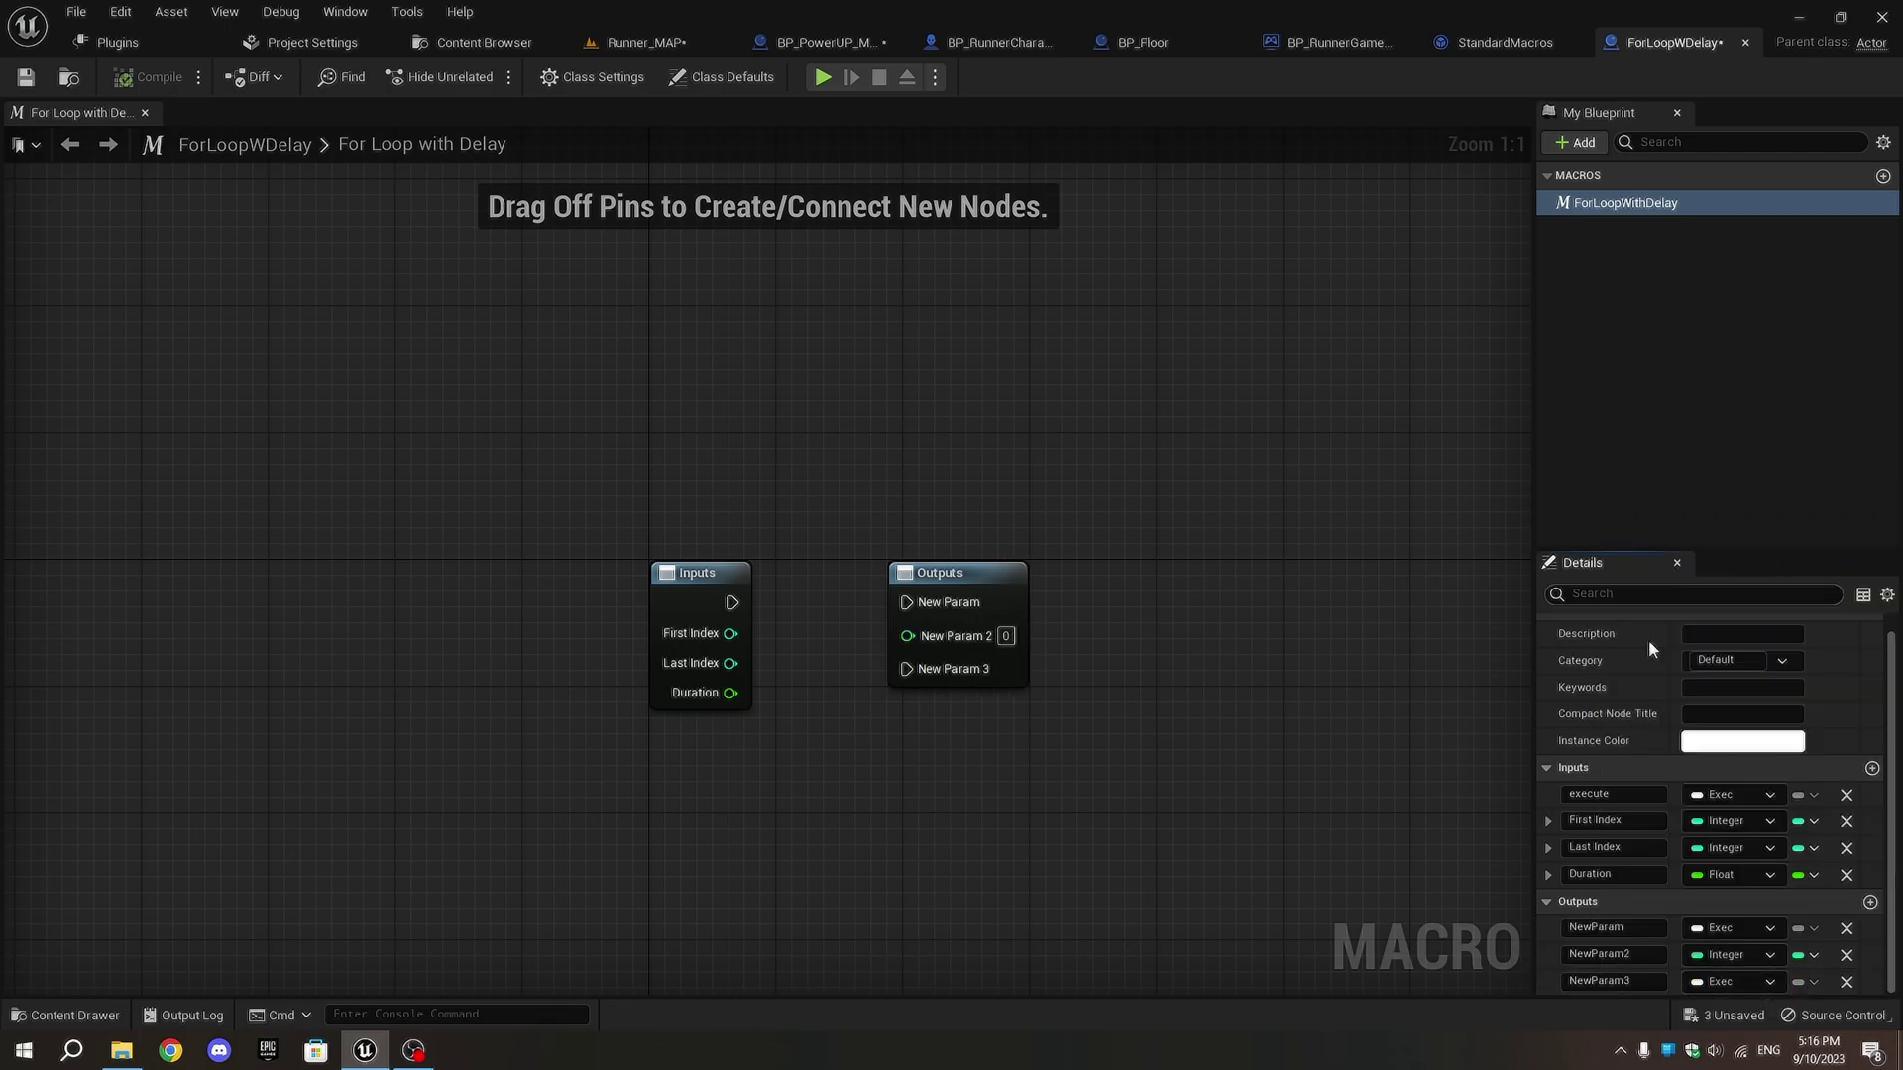
- Name the outputs Loop Body, Index and Completed
click(1617, 928)
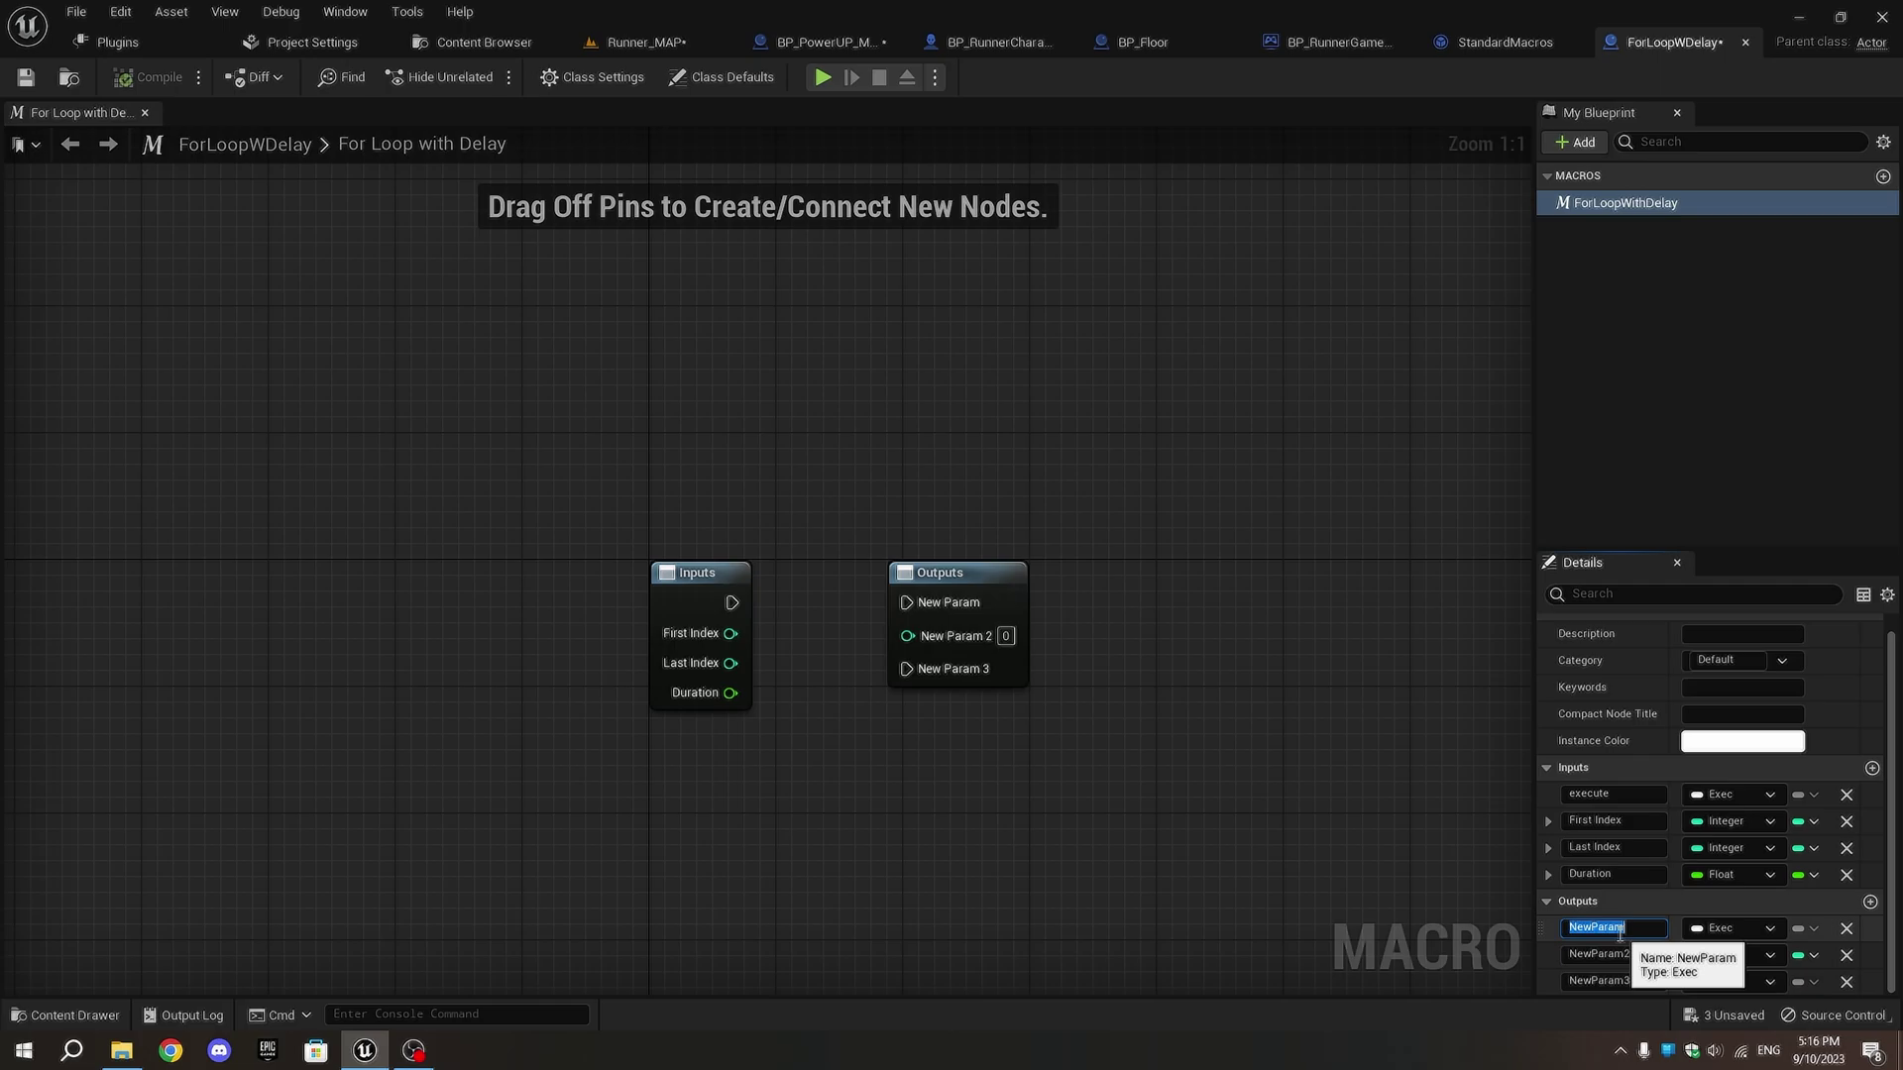
text(Loop Body)
key(Return)
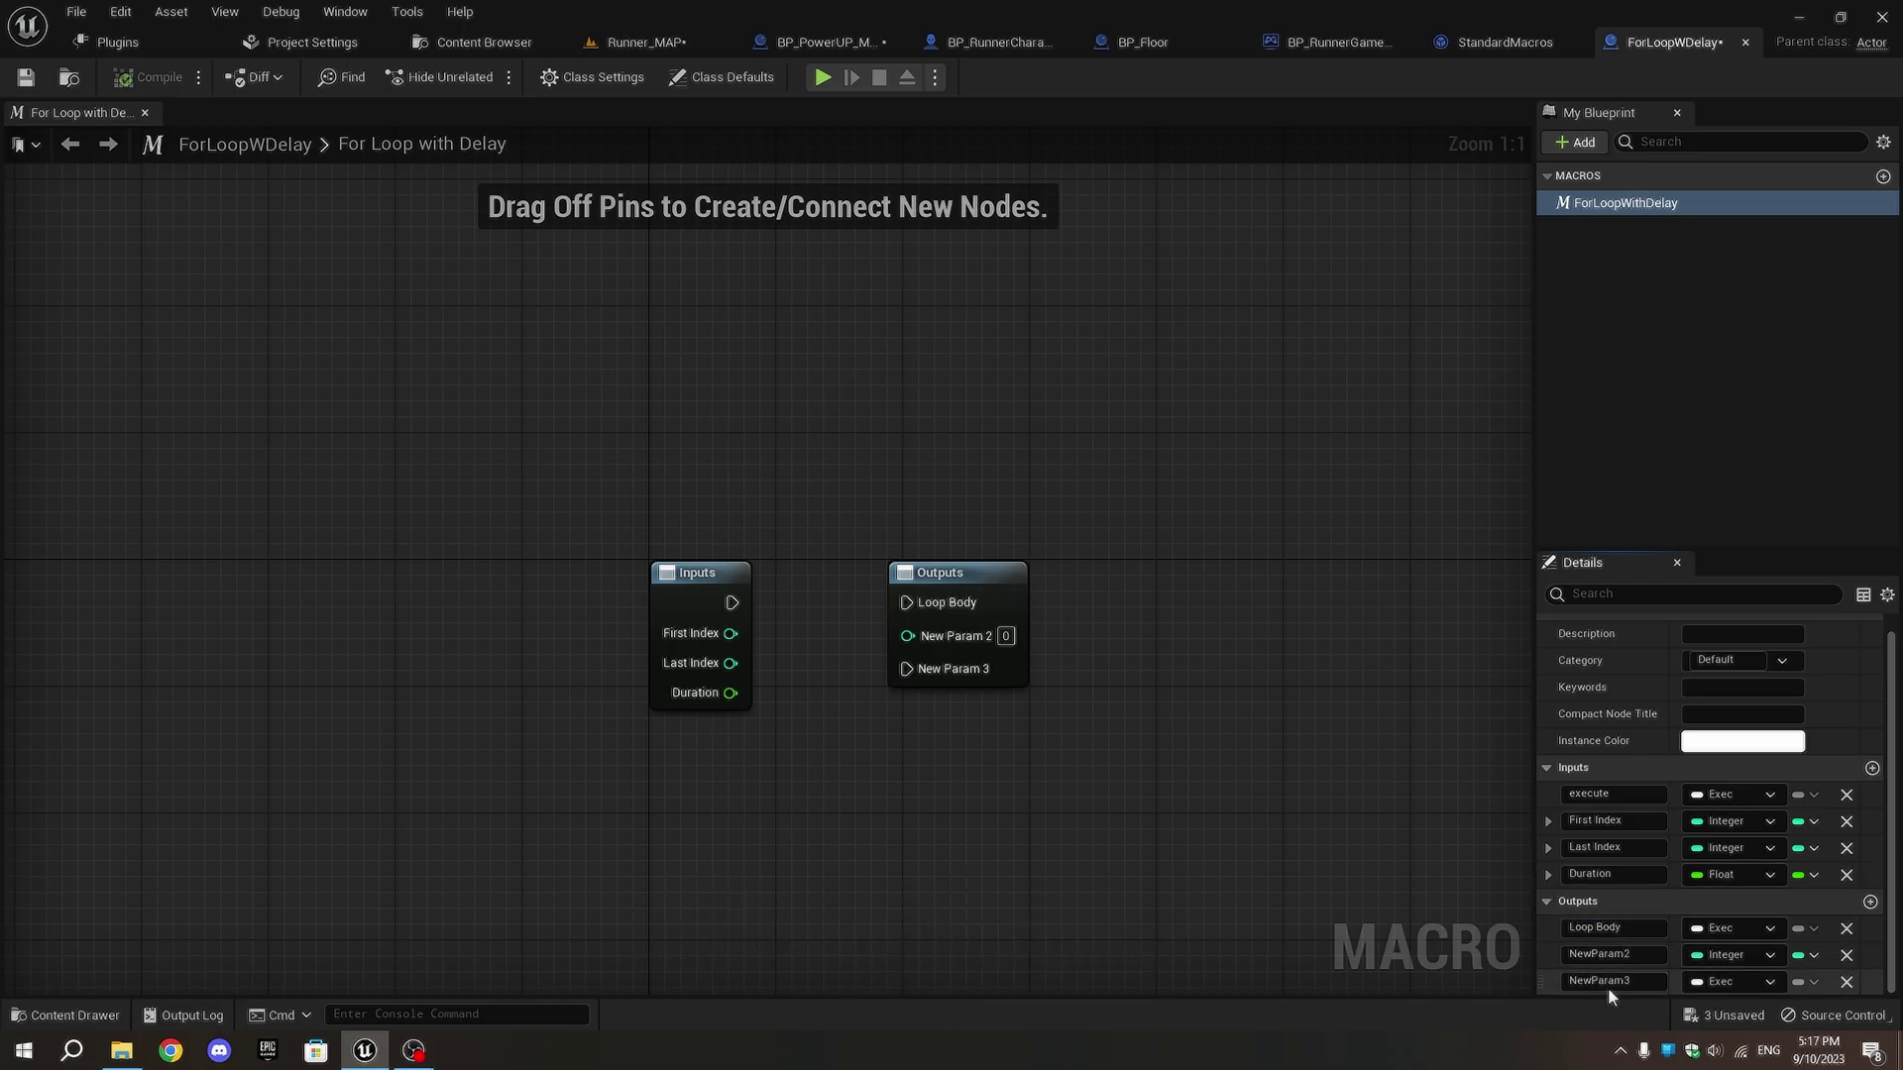
click(1634, 956)
text(Inde)
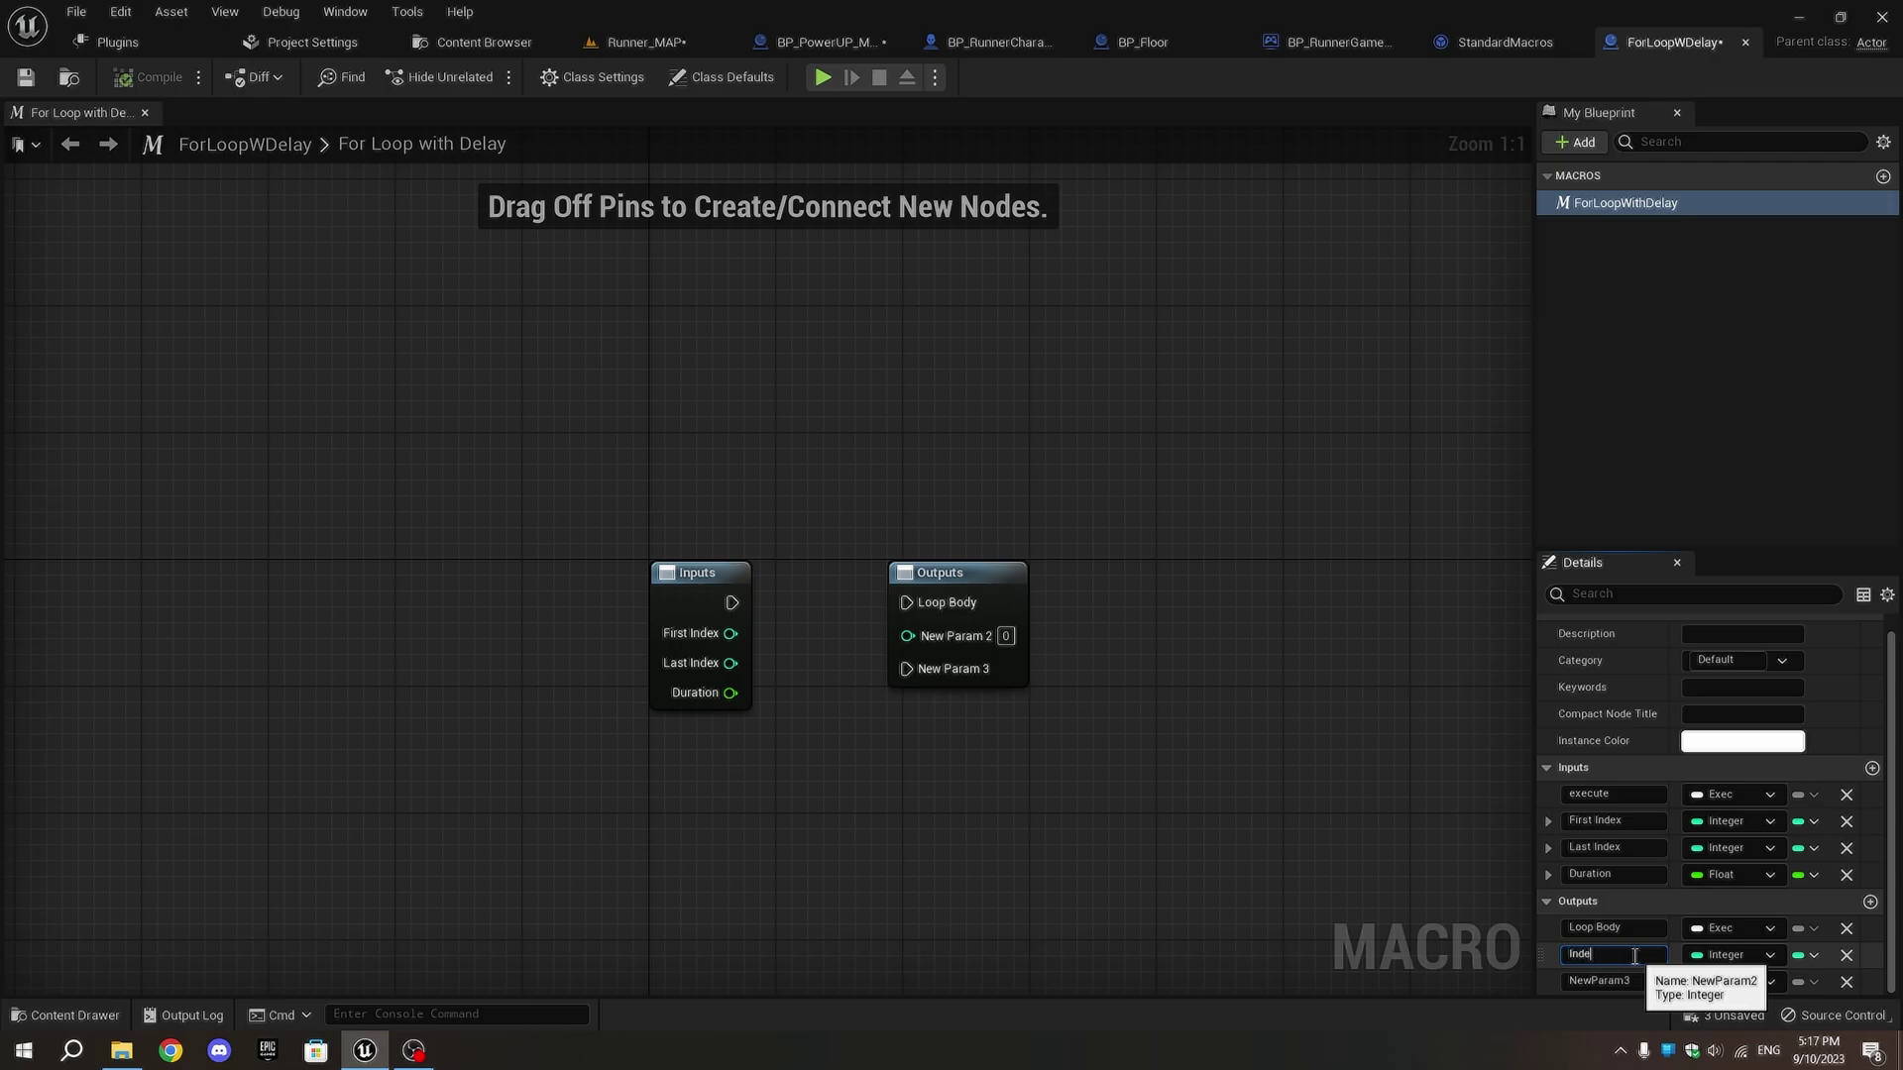
text(x)
key(Return)
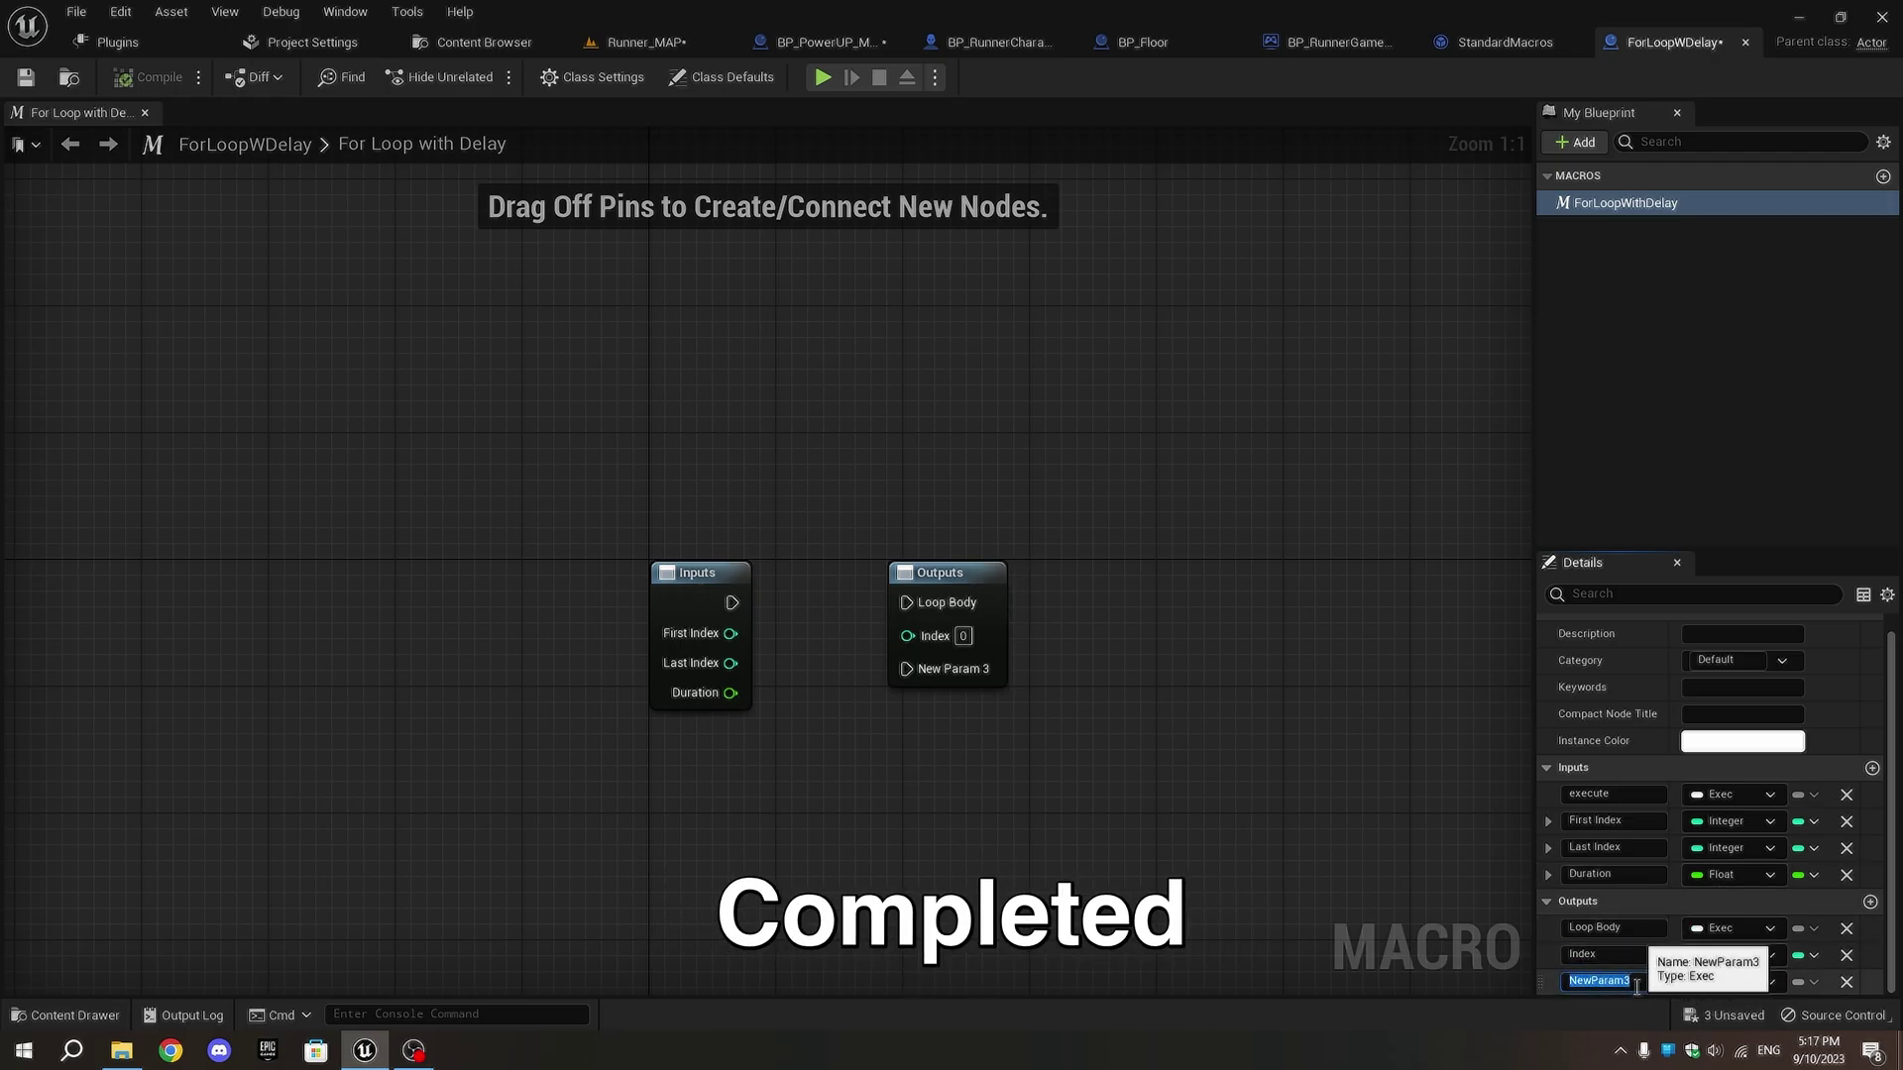
text(Completed)
key(Return)
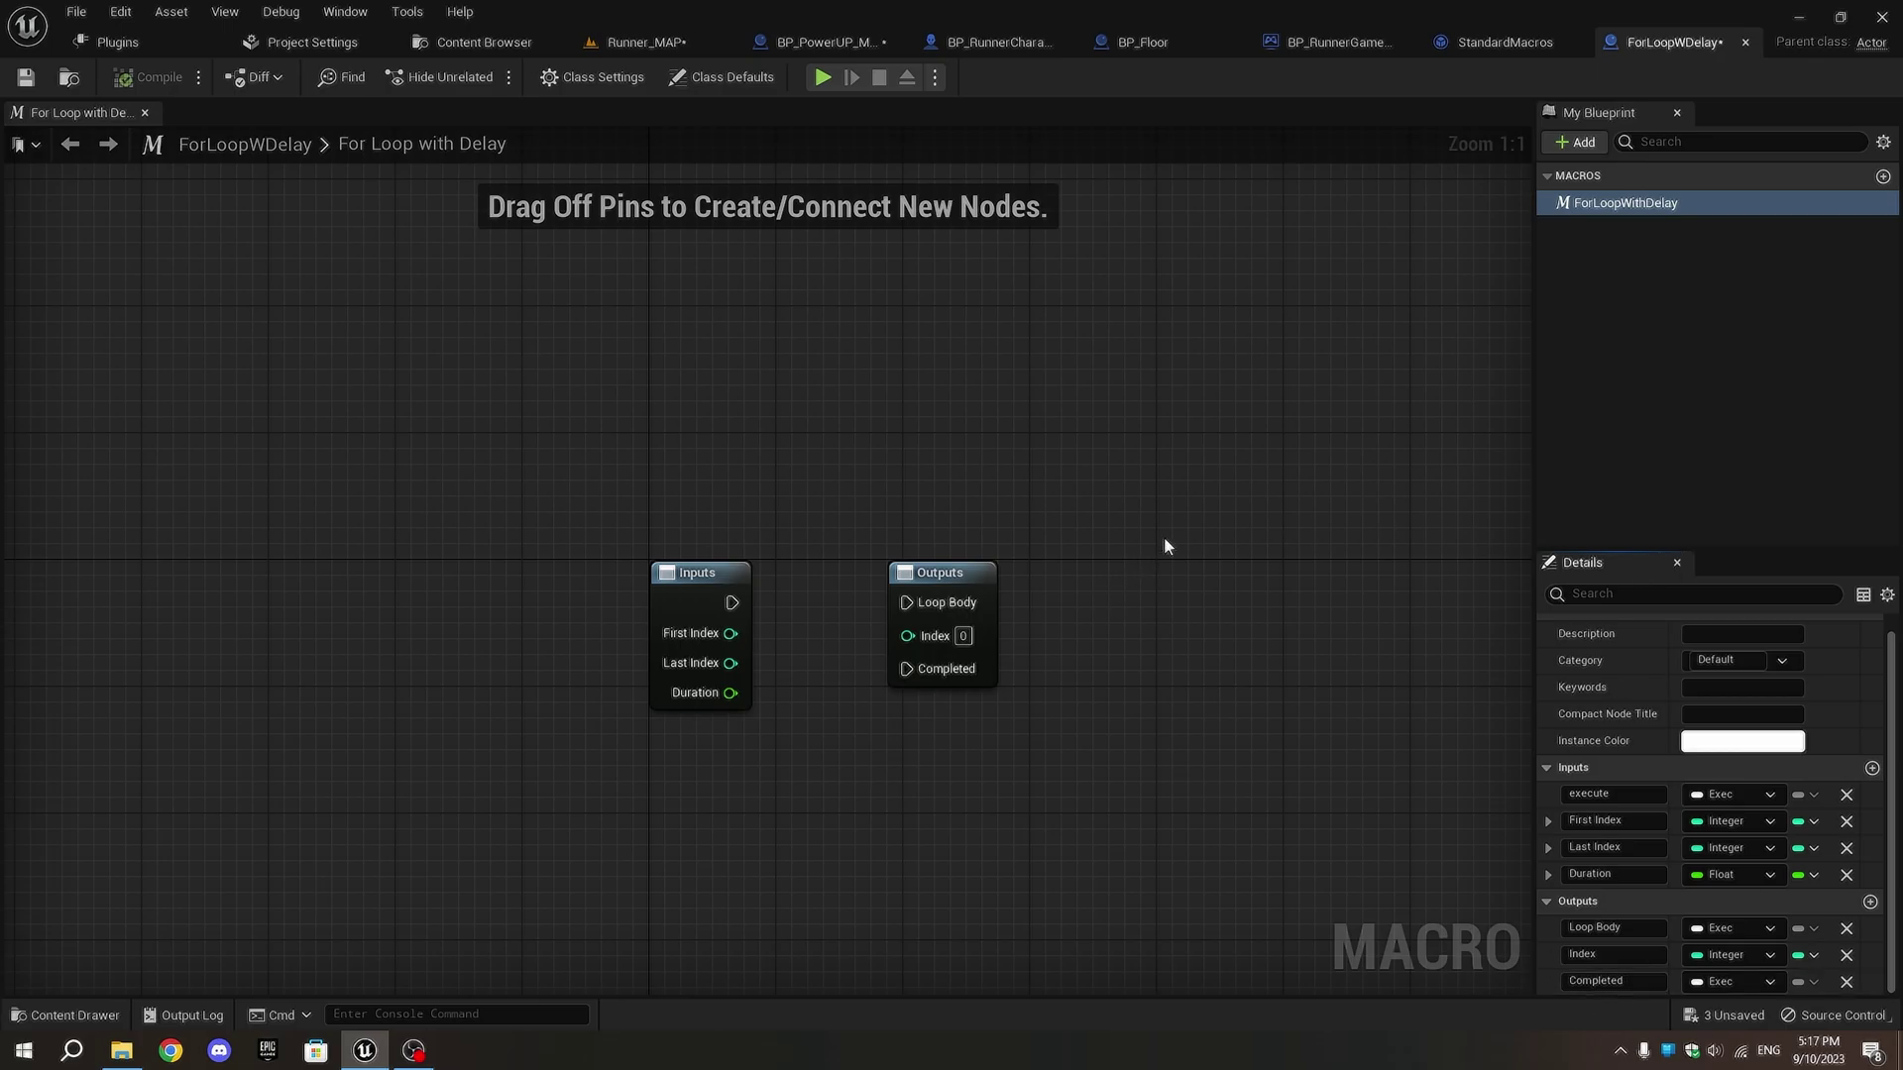
scroll(933, 620, down, 2)
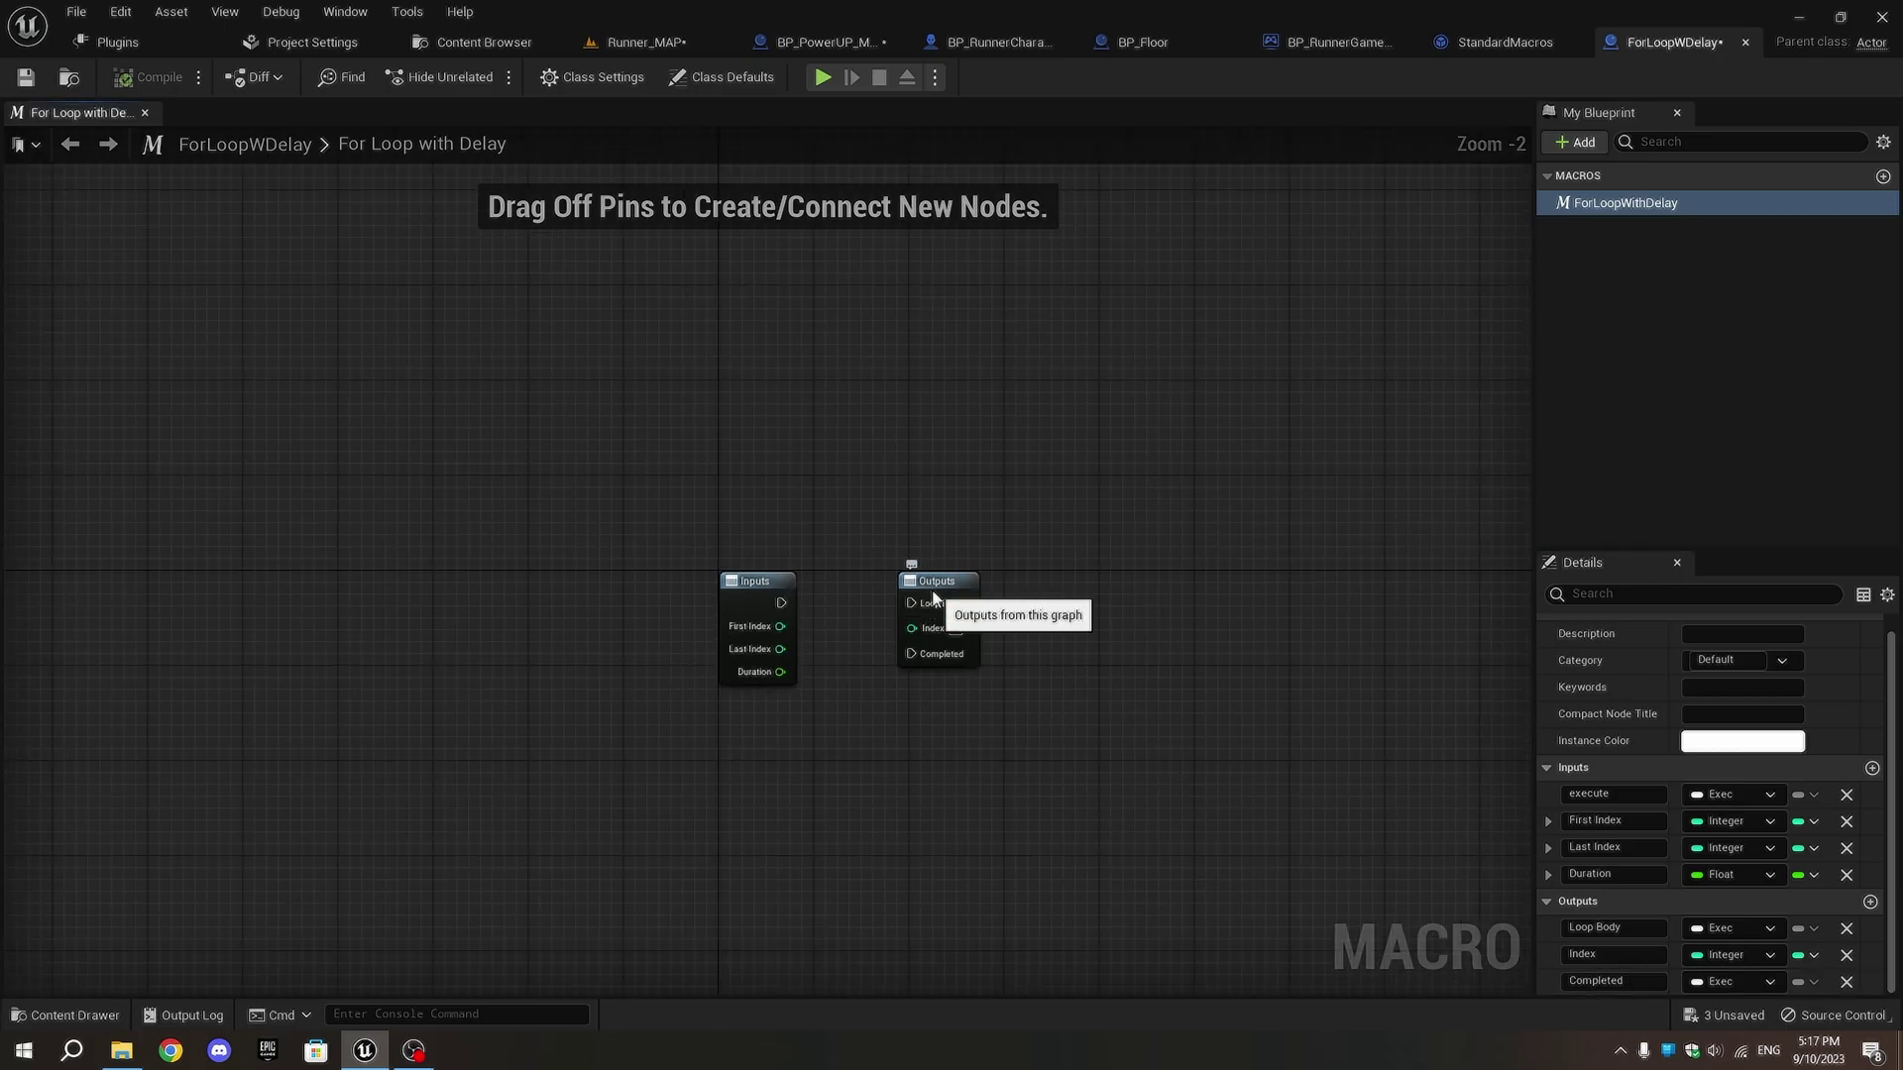
- Copy the standard For Loop's logic nodes into the For Loop with Delay macro
drag(922, 603, 1422, 602)
click(1502, 42)
scroll(1049, 526, down, 2)
scroll(466, 399, up, 2)
drag(369, 283, 1085, 793)
click(1665, 42)
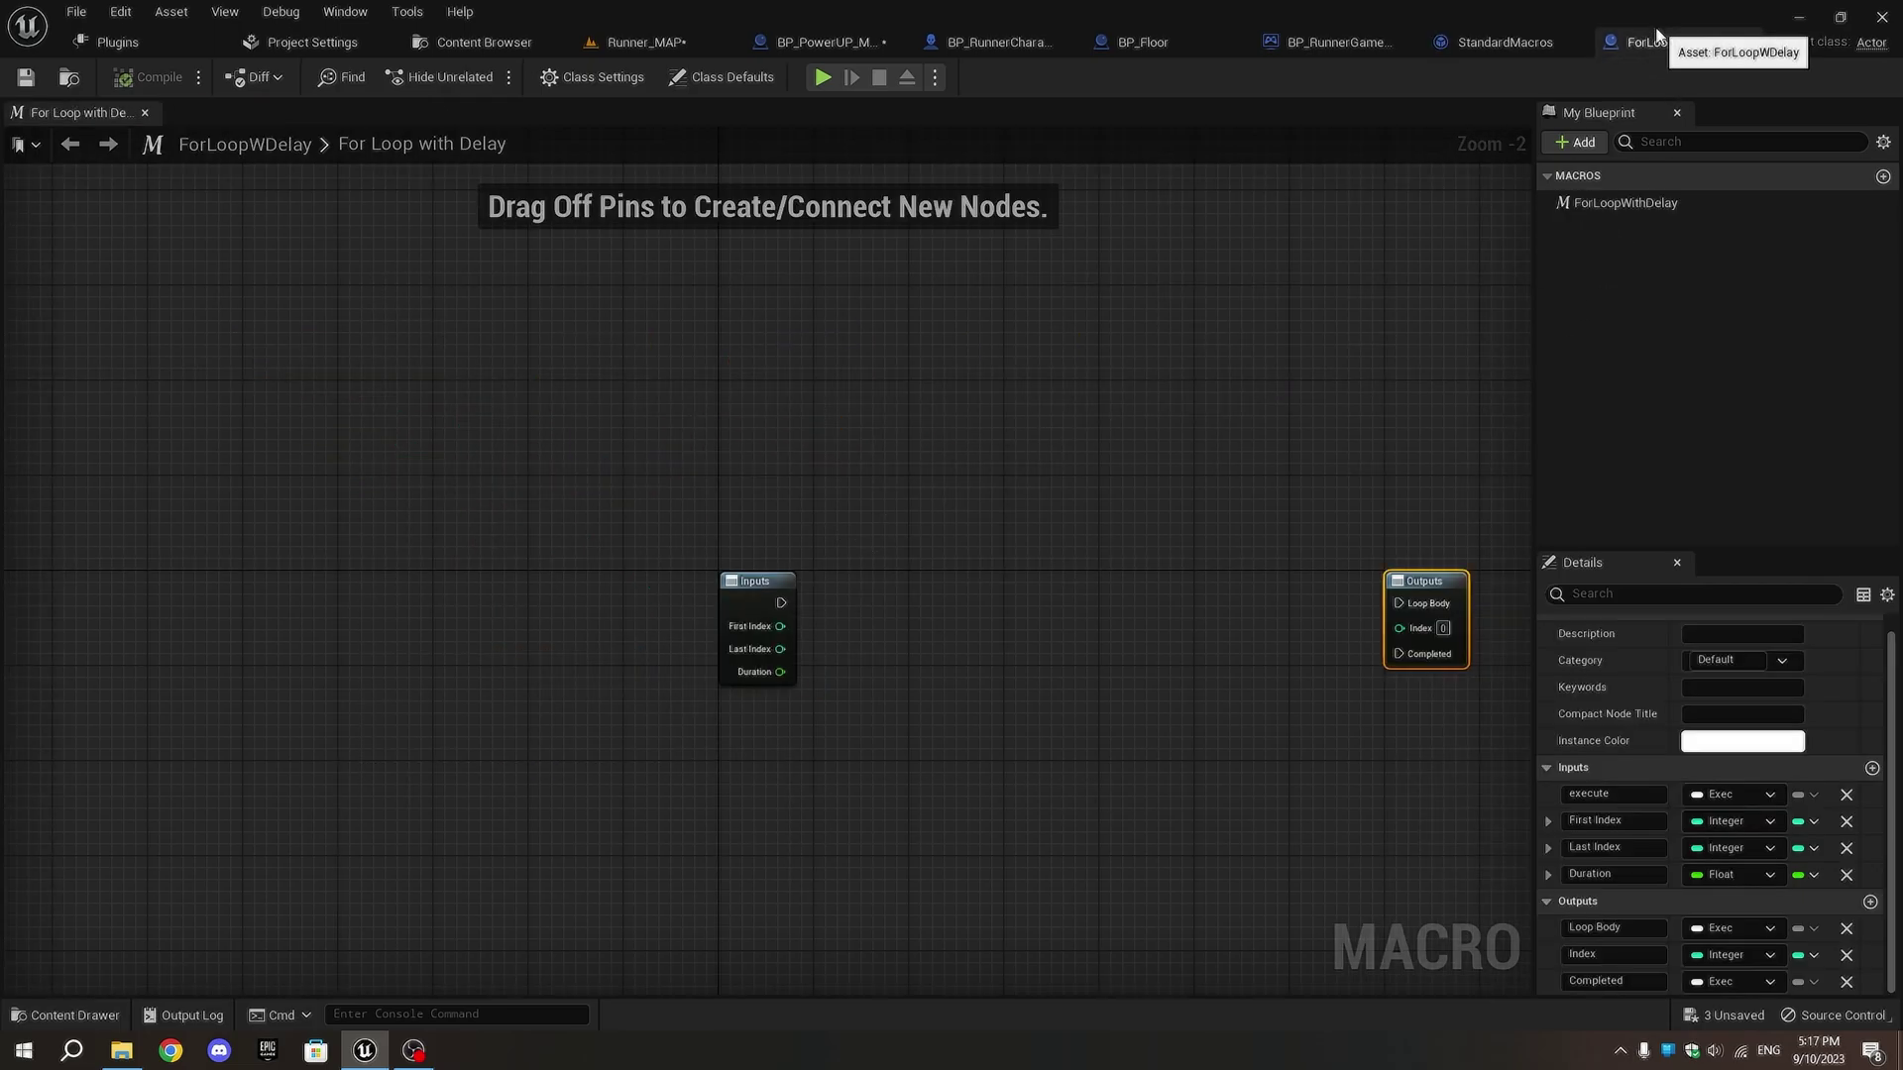
key(ctrl+v)
scroll(933, 635, up, 2)
mouse_move(932, 635)
mouse_down()
mouse_move(858, 585)
mouse_move(729, 587)
mouse_move(848, 748)
mouse_move(809, 651)
mouse_move(840, 731)
mouse_up()
- Wire Sequence Then 0 to Loop Body and Branch False to Completed
click(1501, 42)
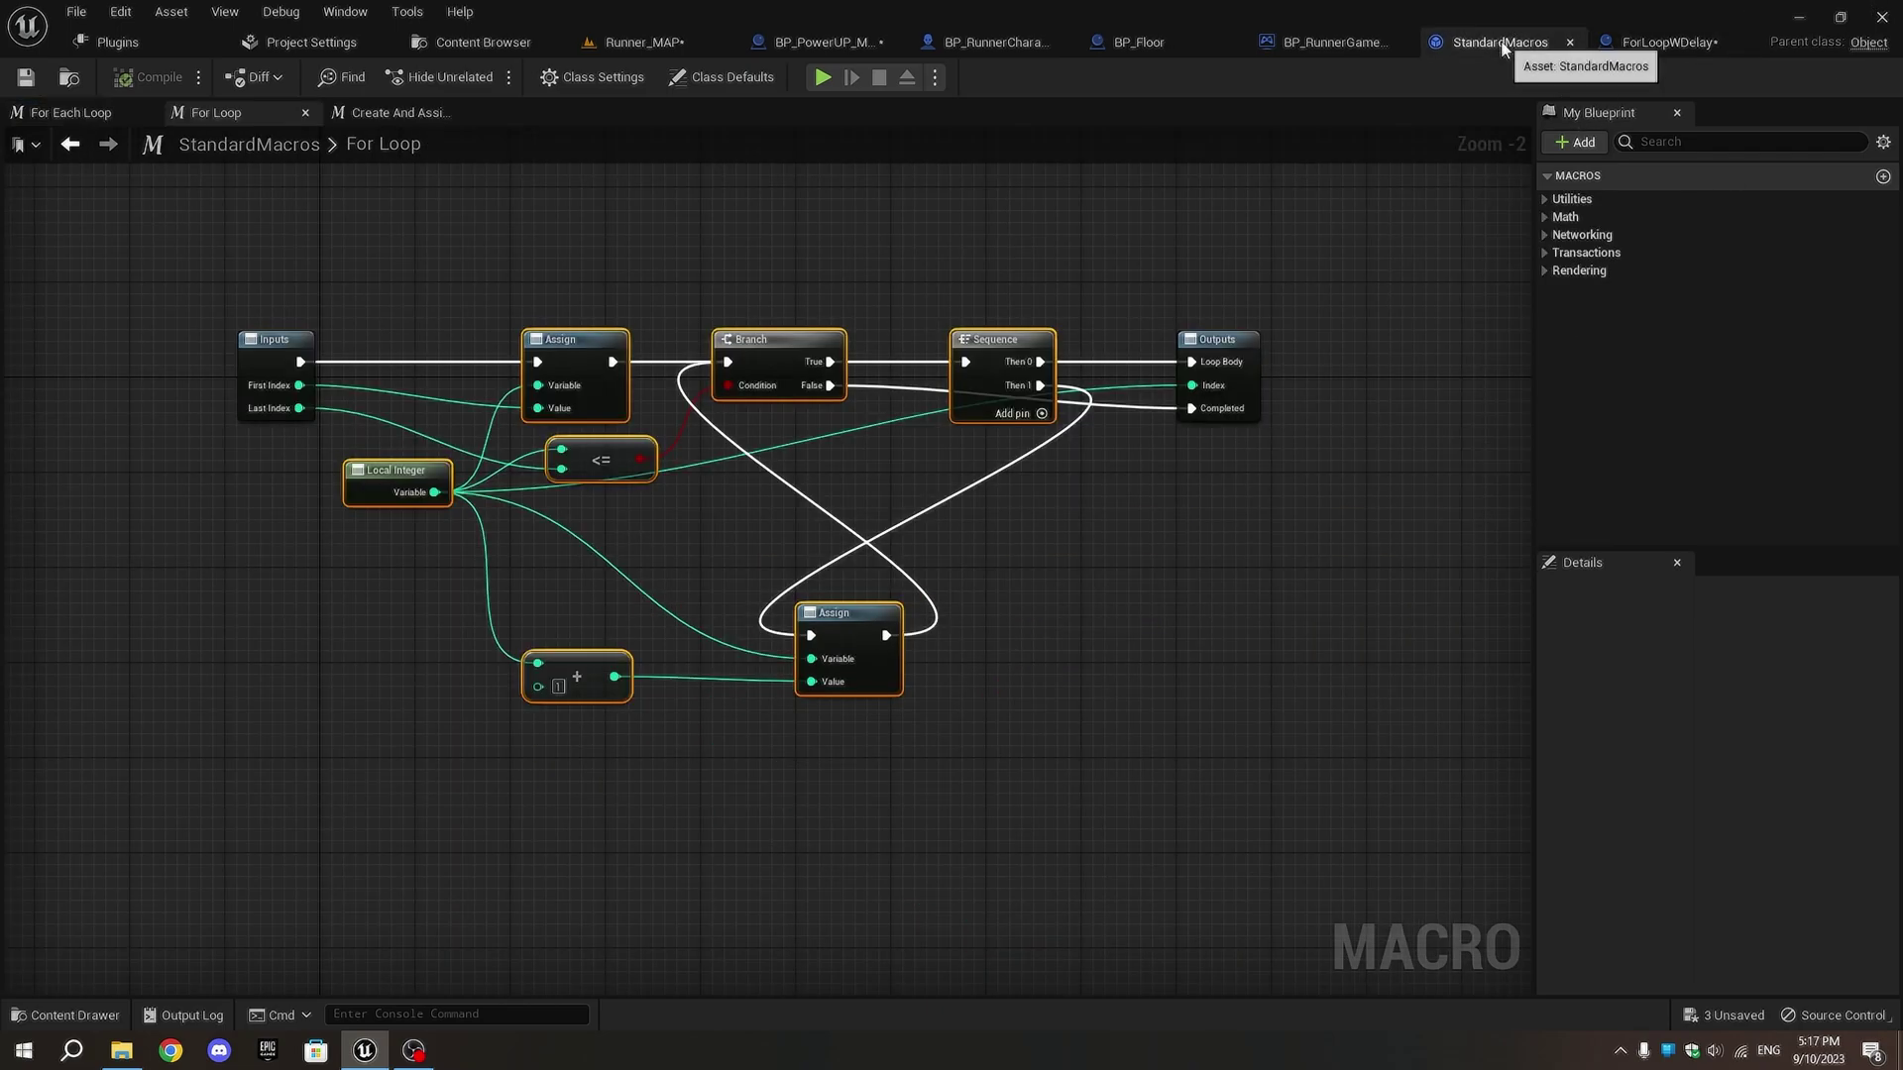
scroll(371, 394, up, 2)
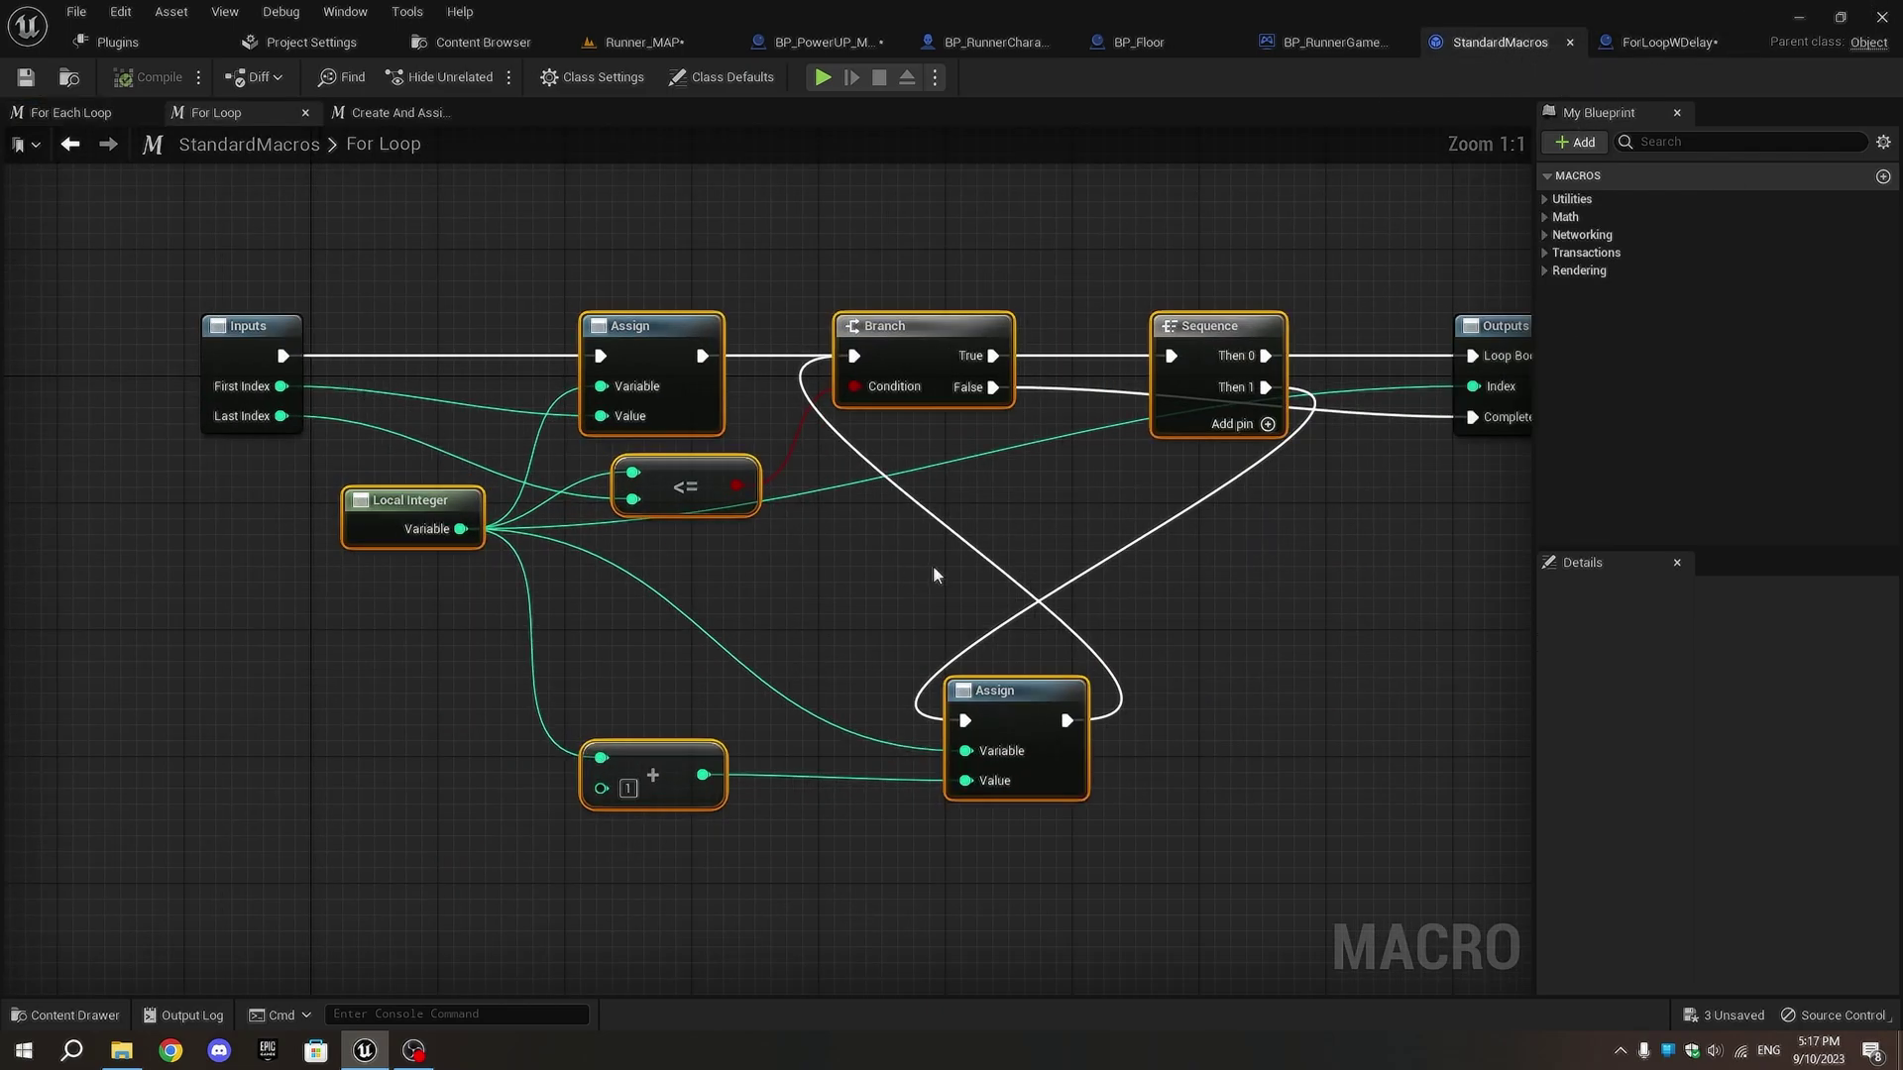
right_drag(933, 565, 1005, 544)
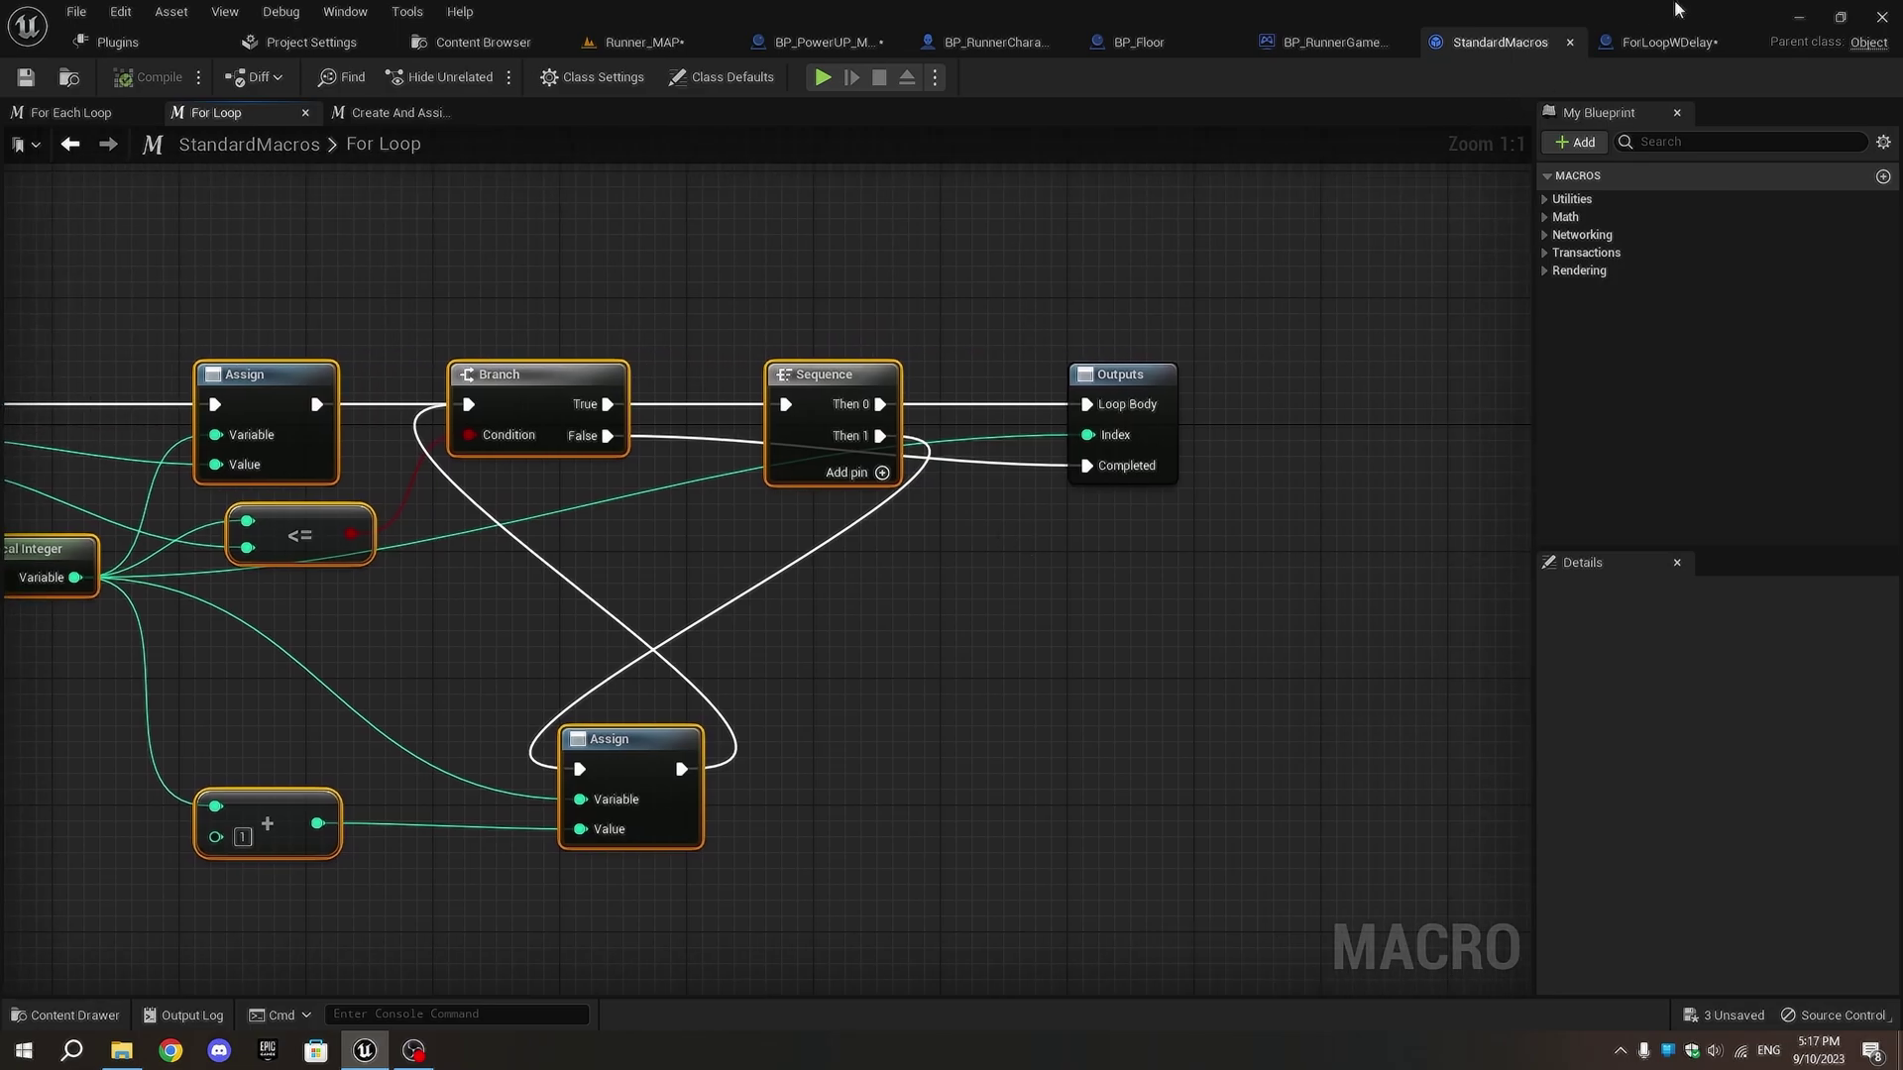
click(1668, 41)
scroll(1011, 624, up, 2)
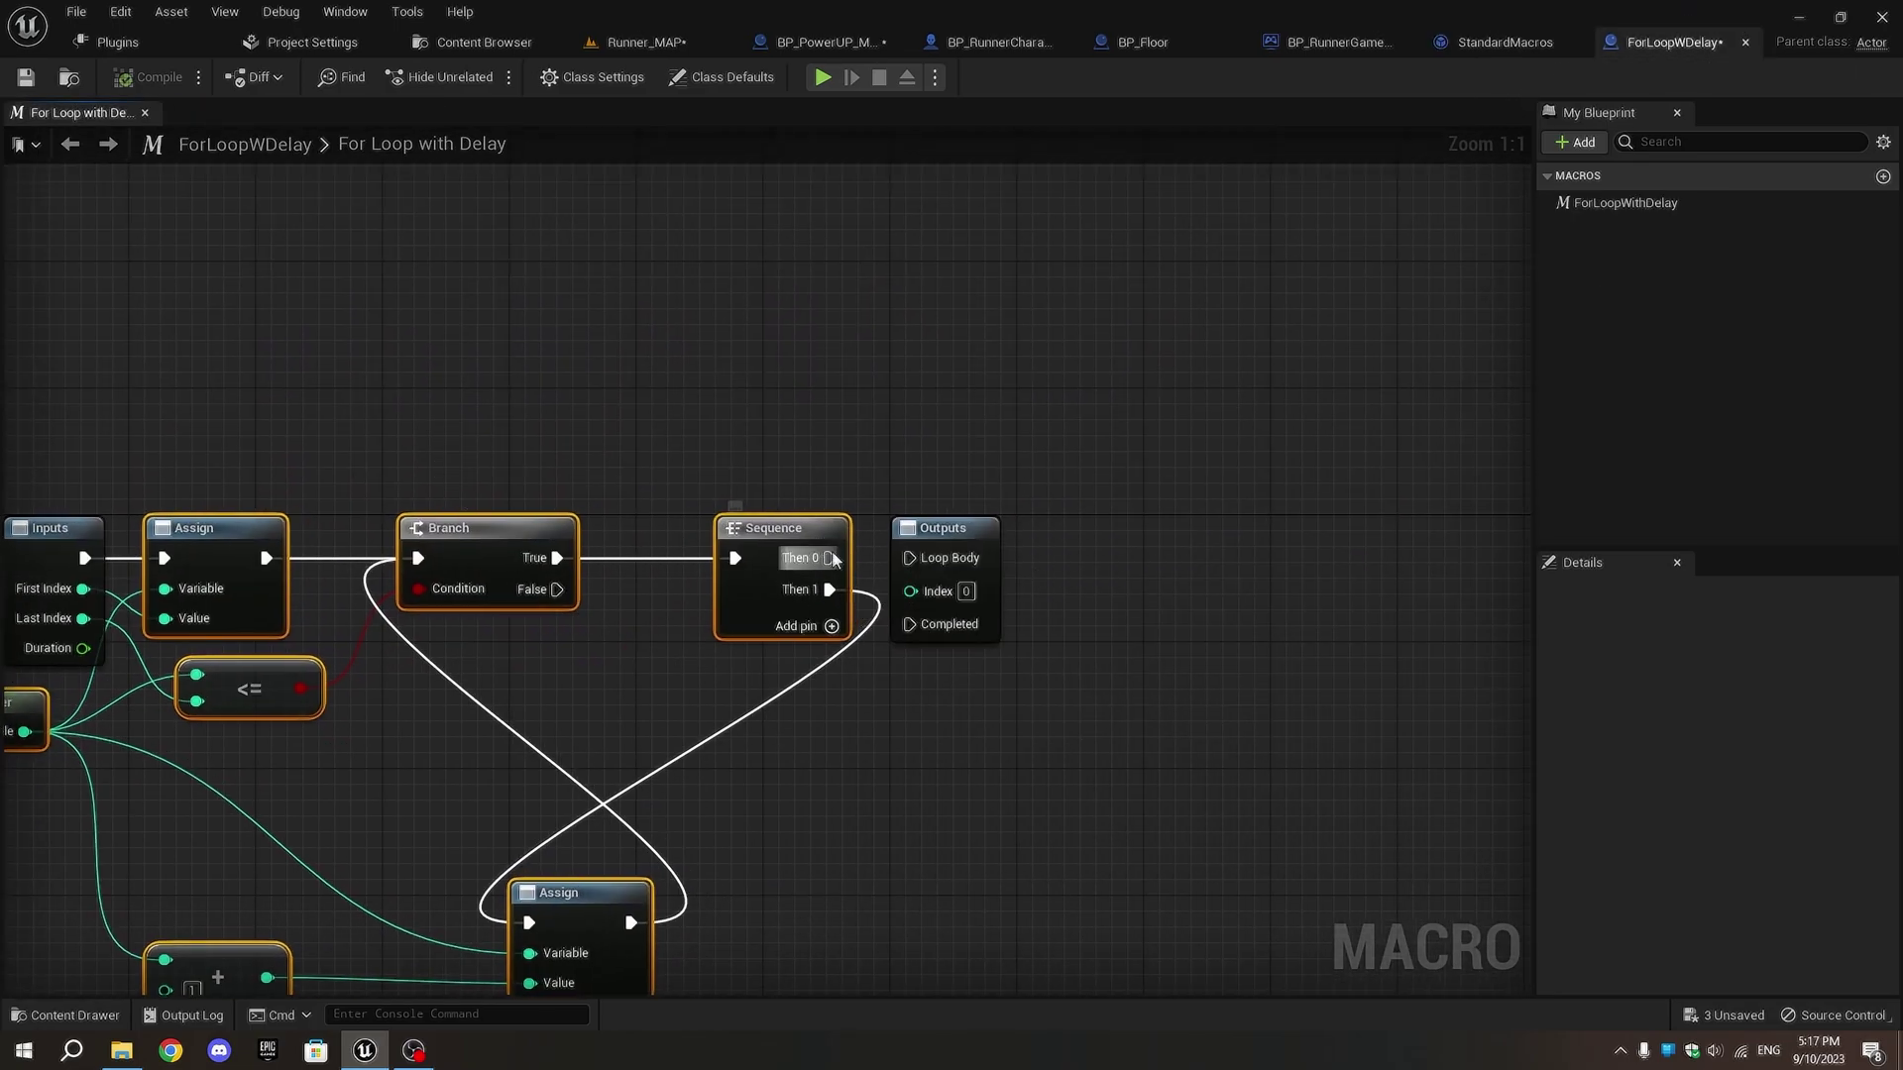
drag(829, 557, 909, 558)
mouse_move(558, 590)
mouse_down()
mouse_move(910, 625)
mouse_move(82, 744)
mouse_move(282, 730)
mouse_up()
- Add a Delay after Sequence Then 1, driven by the Duration input, and close the library
click(1482, 46)
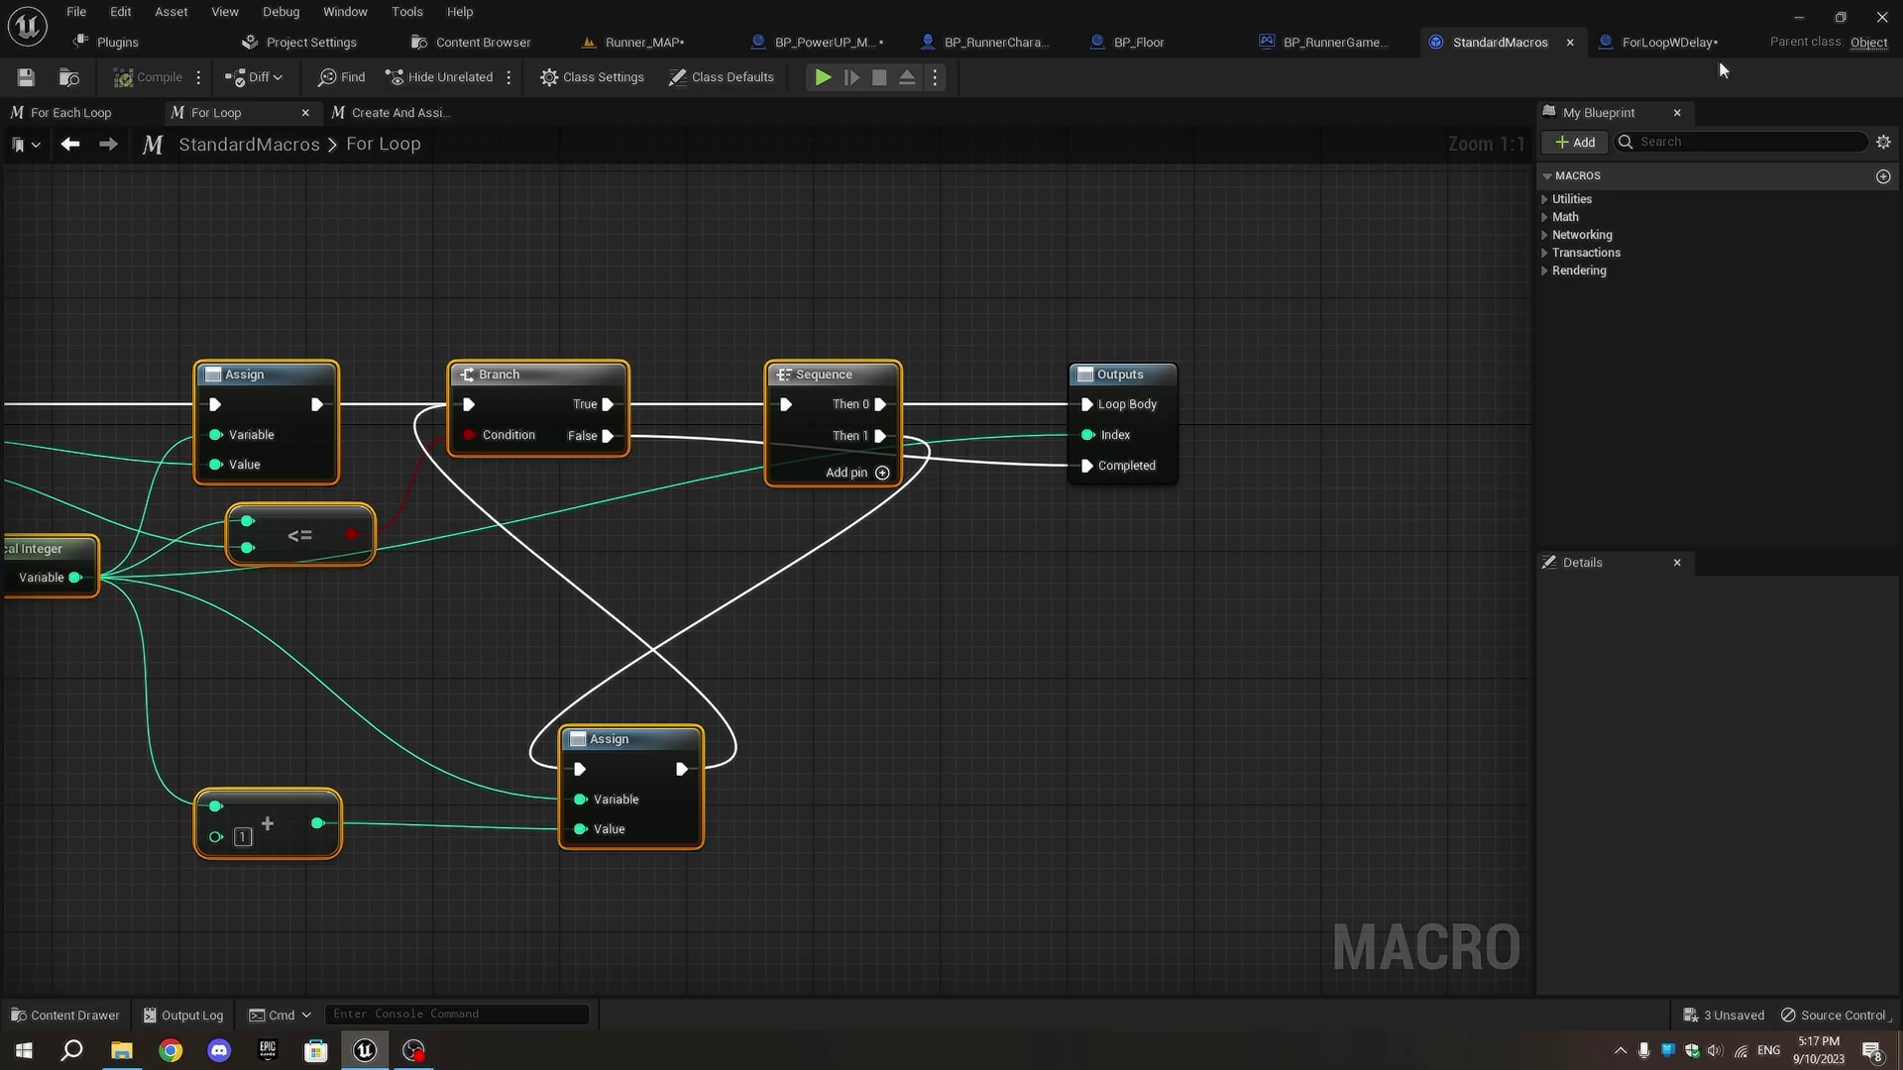
click(1673, 42)
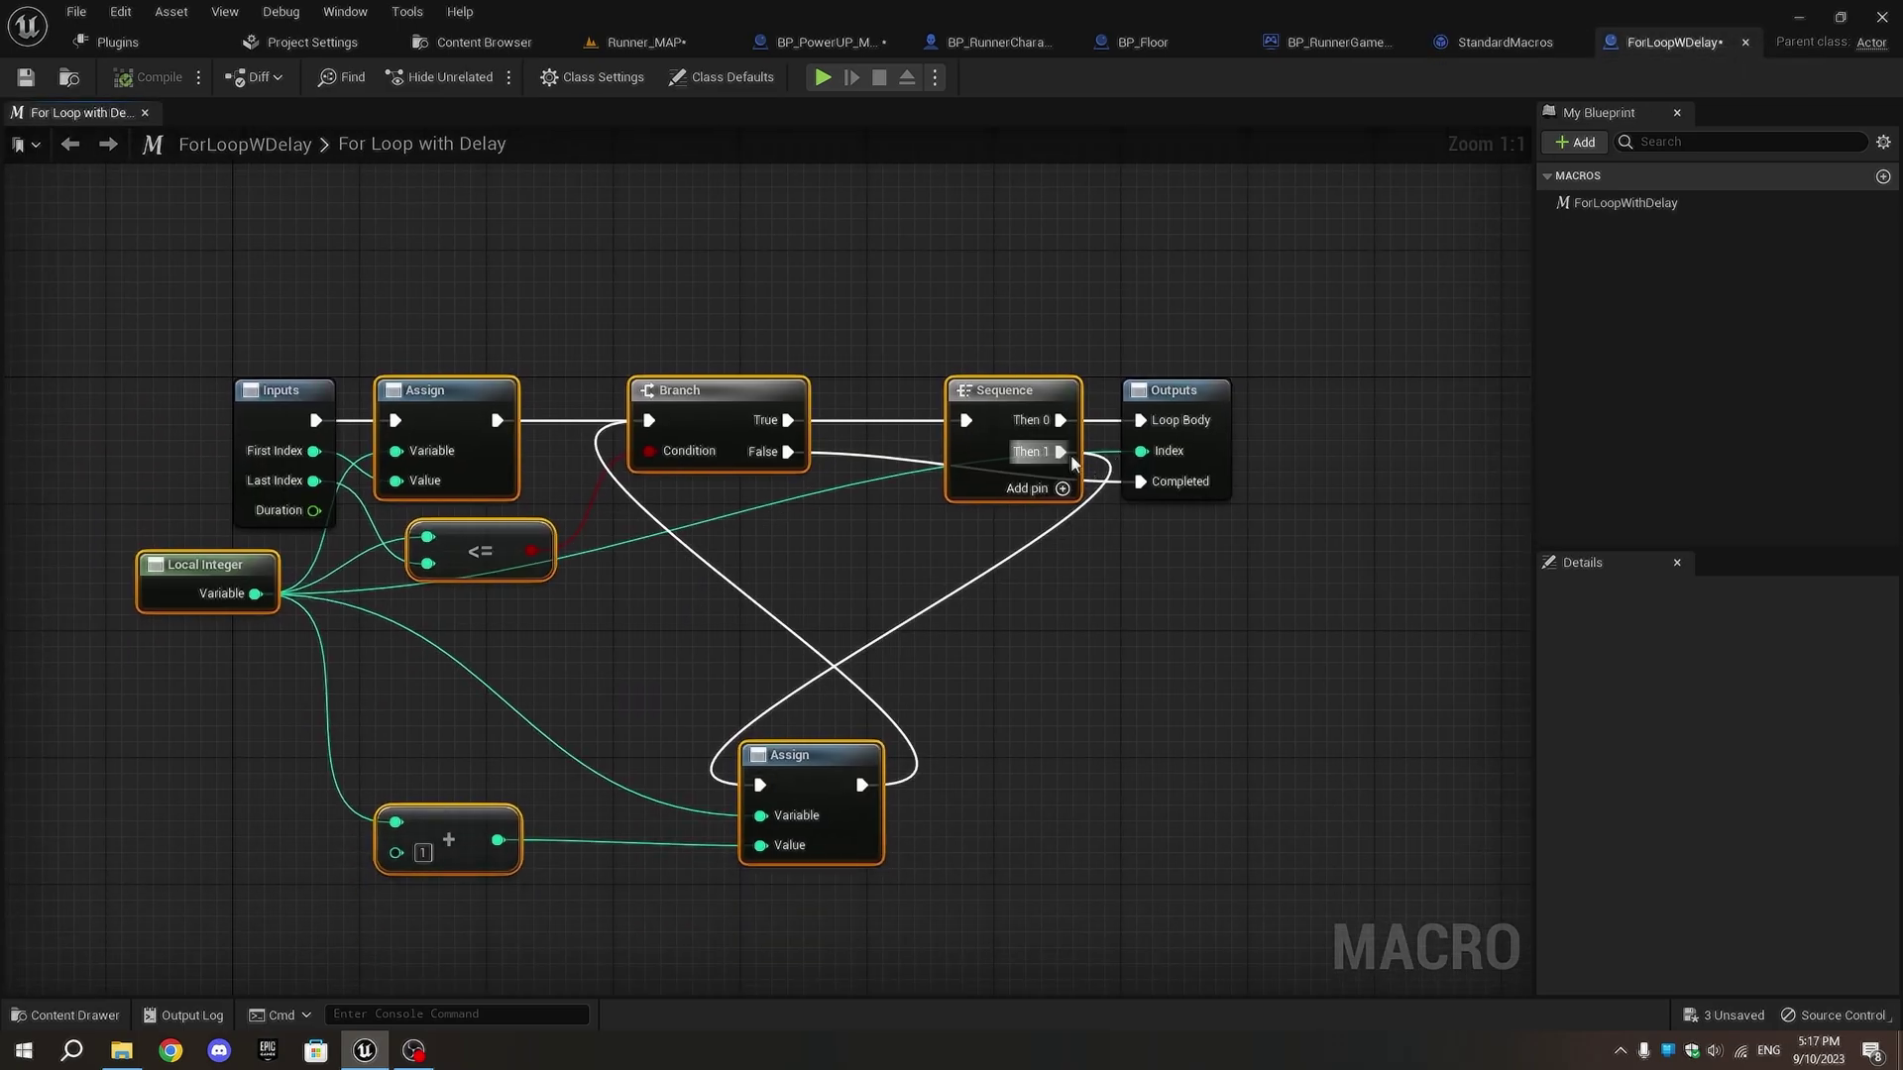
drag(1072, 464, 1050, 623)
text(dela)
key(Return)
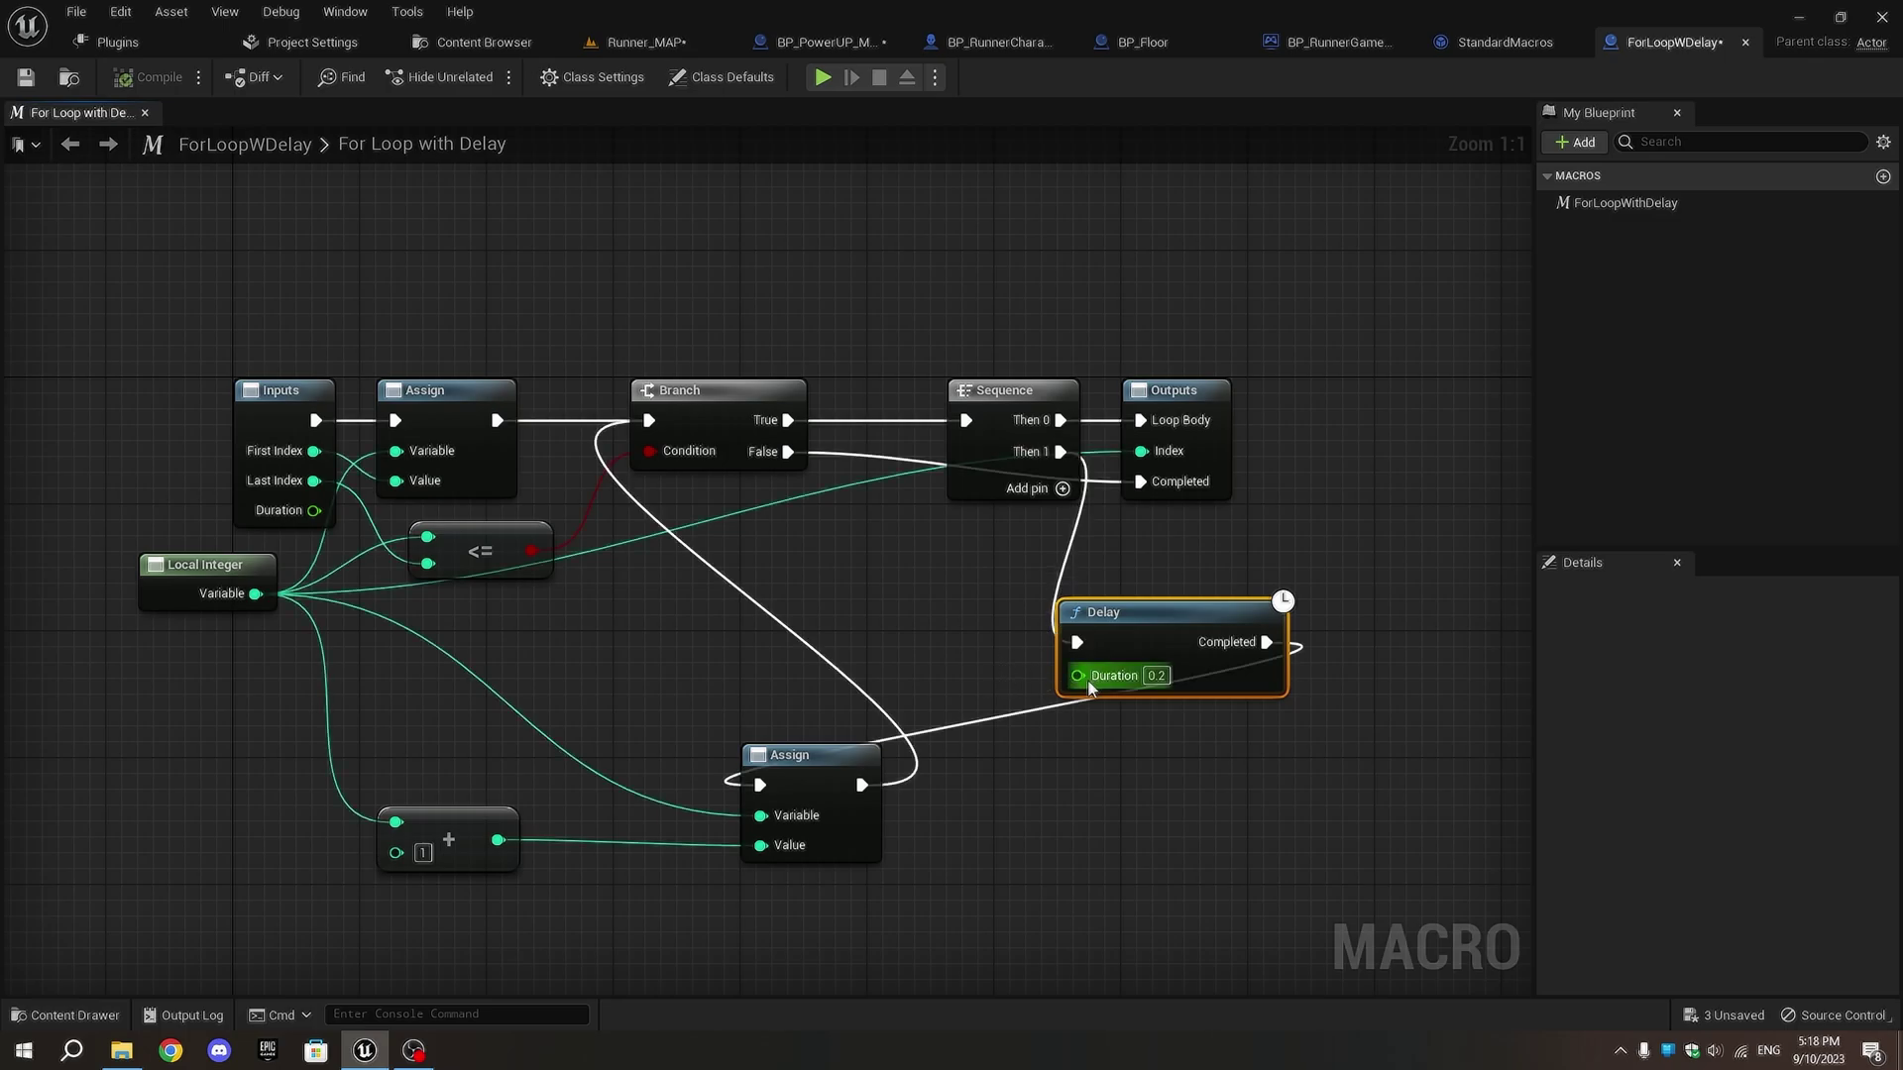
drag(1079, 676, 313, 511)
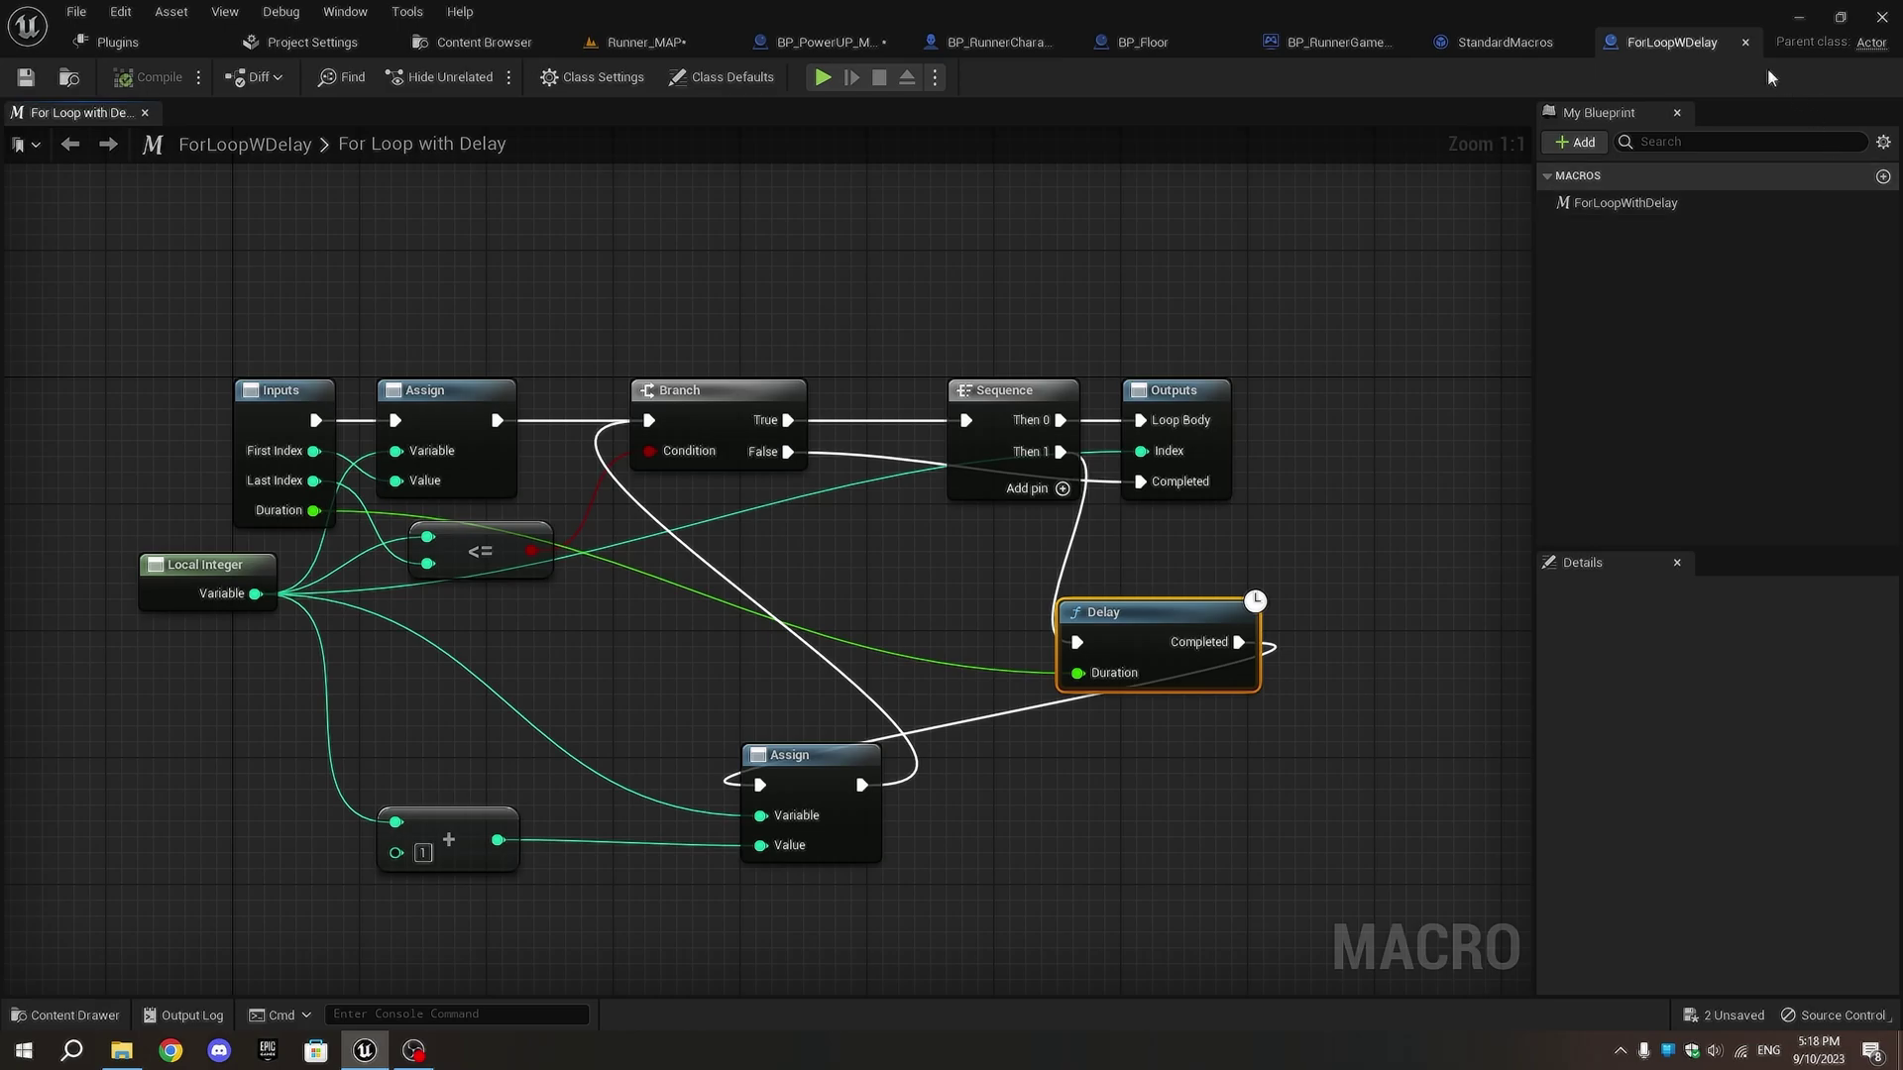
click(1746, 42)
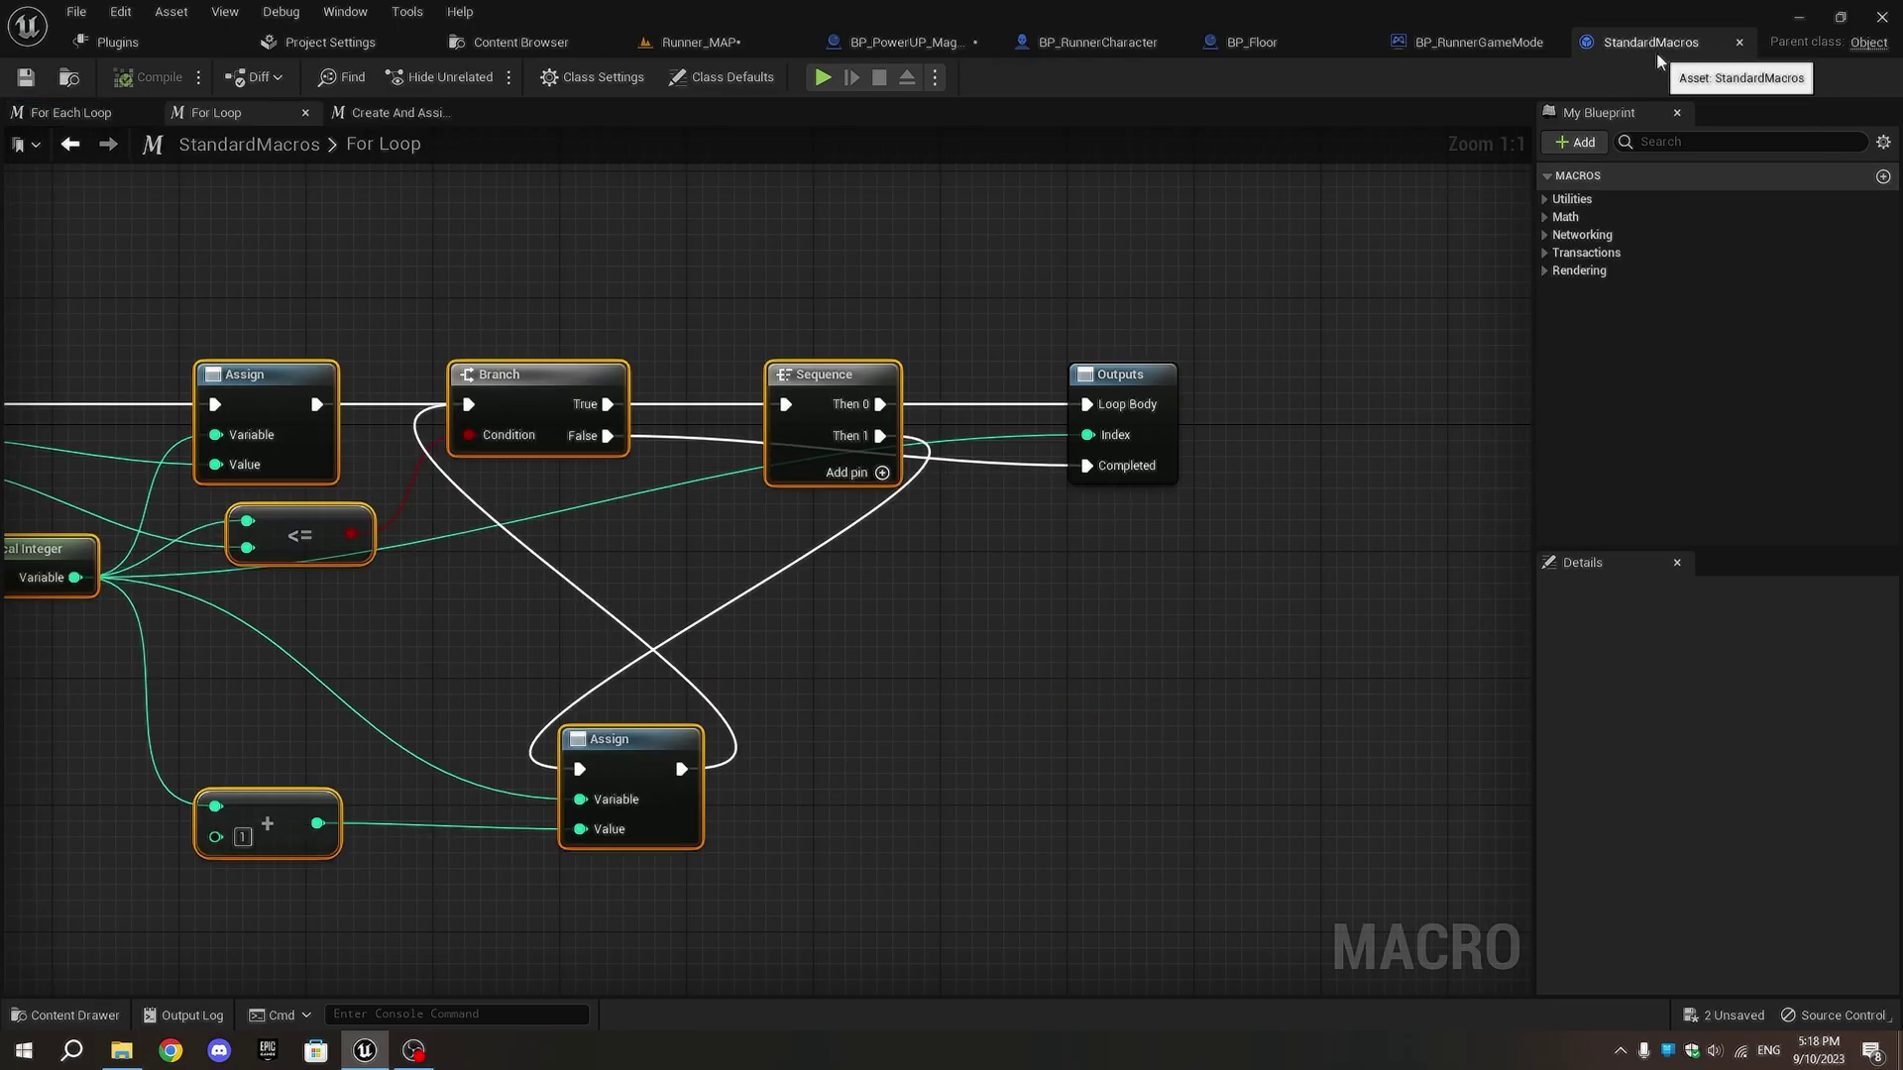
- Close StandardMacros and delete the old For Loop from the magnet Blueprint's graph
middle_click(1656, 52)
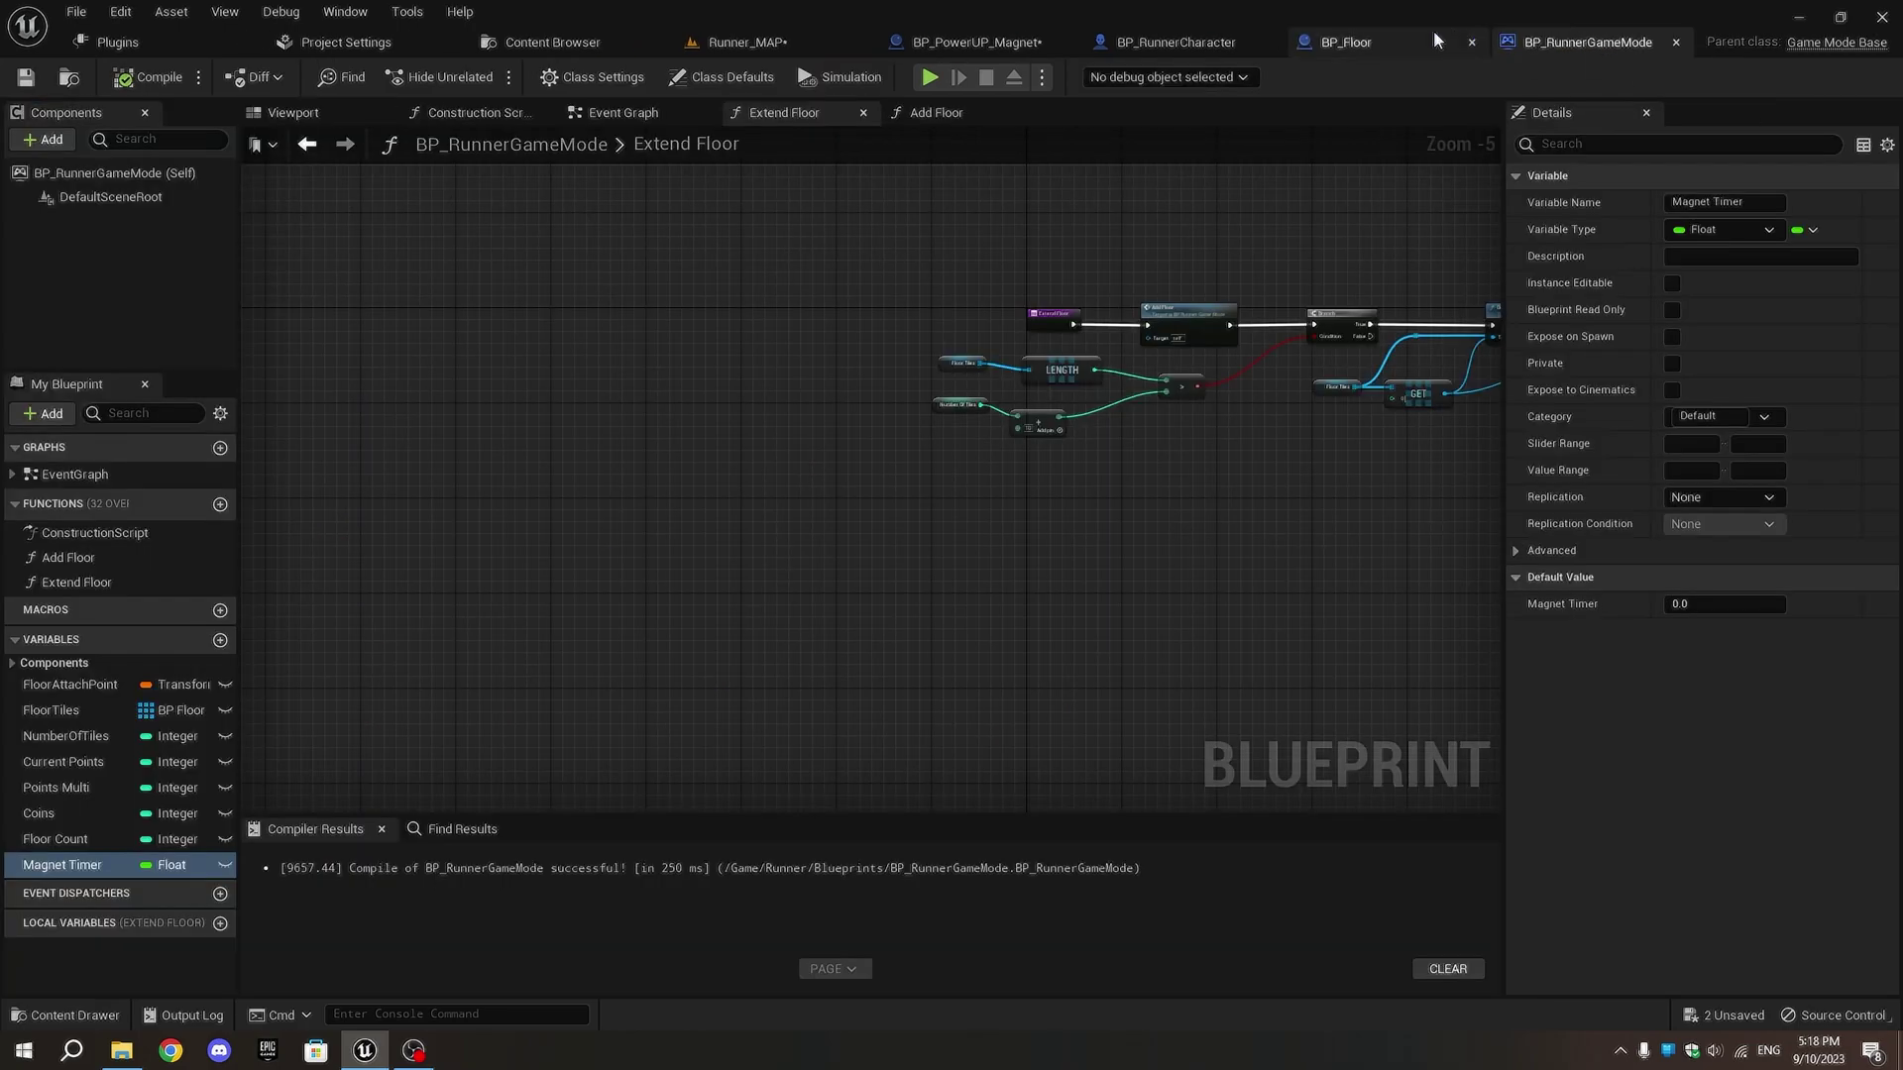
click(976, 42)
scroll(1007, 432, down, 2)
right_drag(1007, 432, 769, 423)
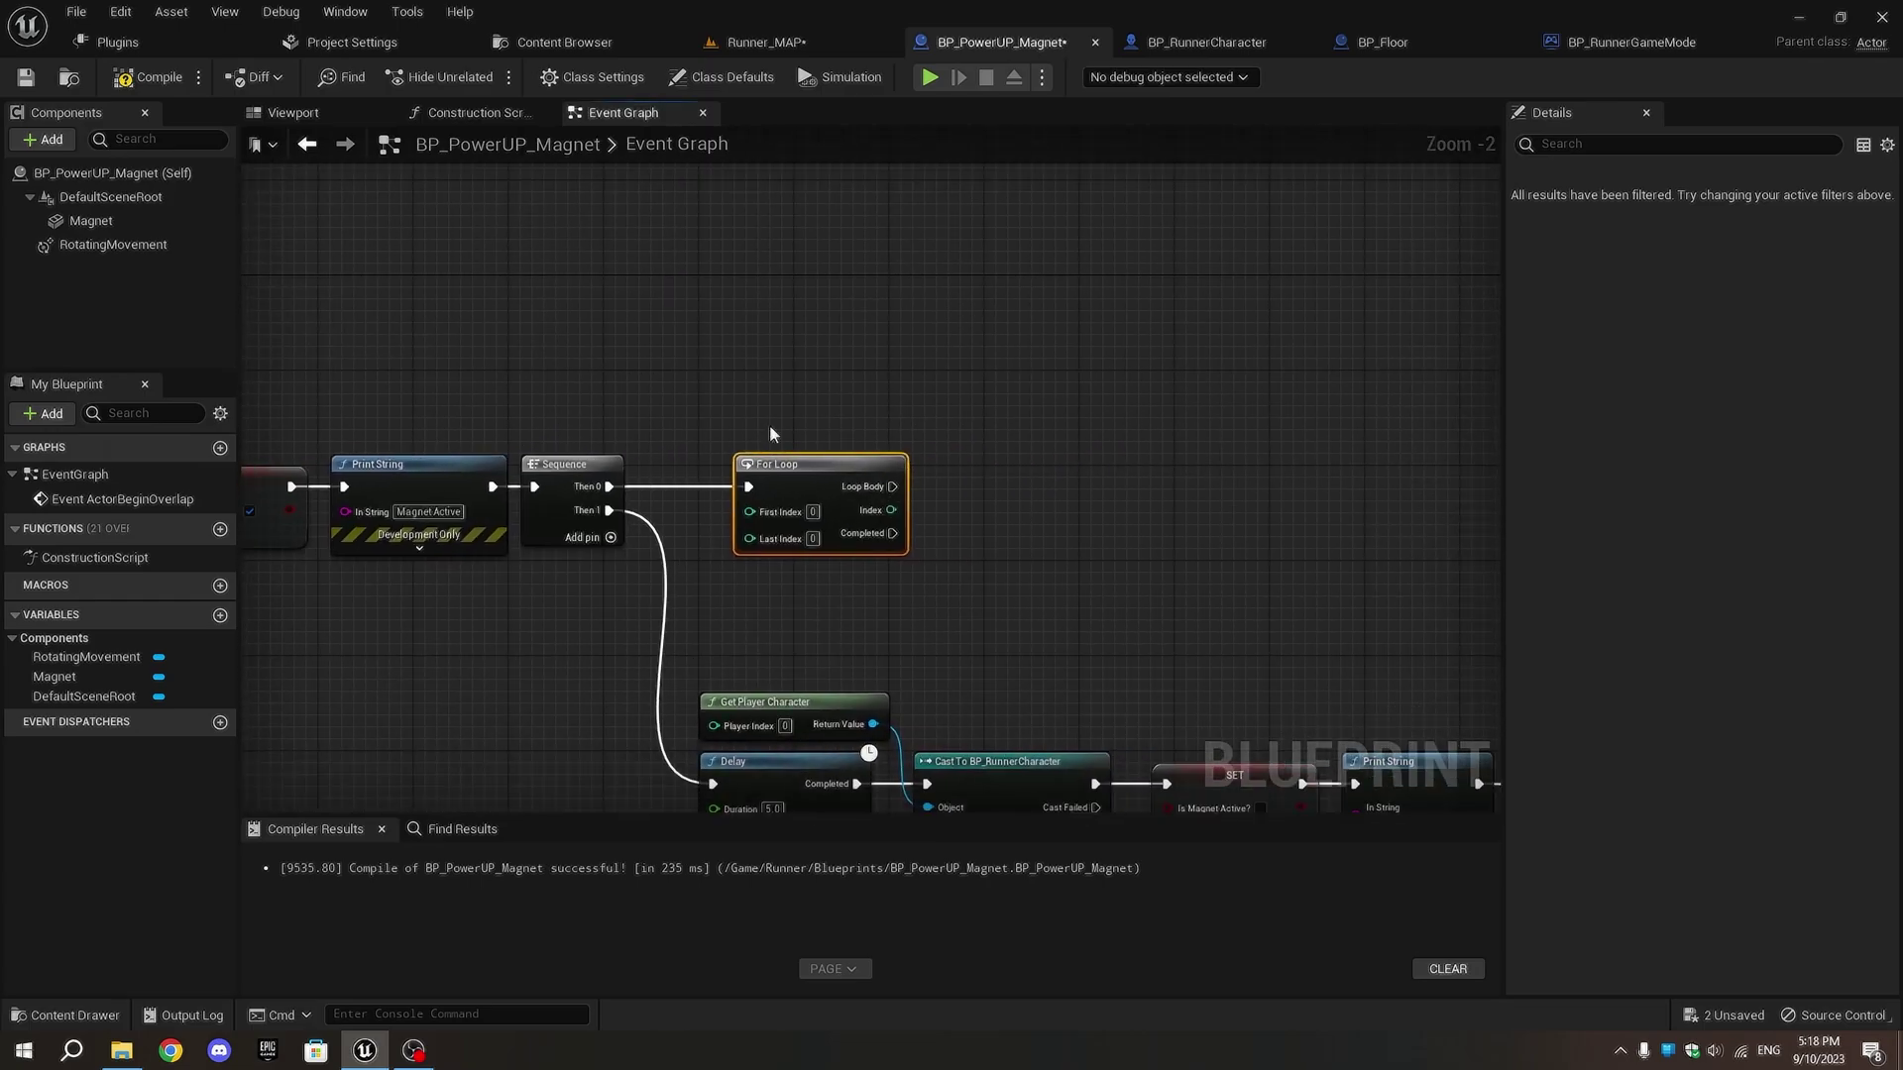
scroll(768, 423, up, 2)
key(Delete)
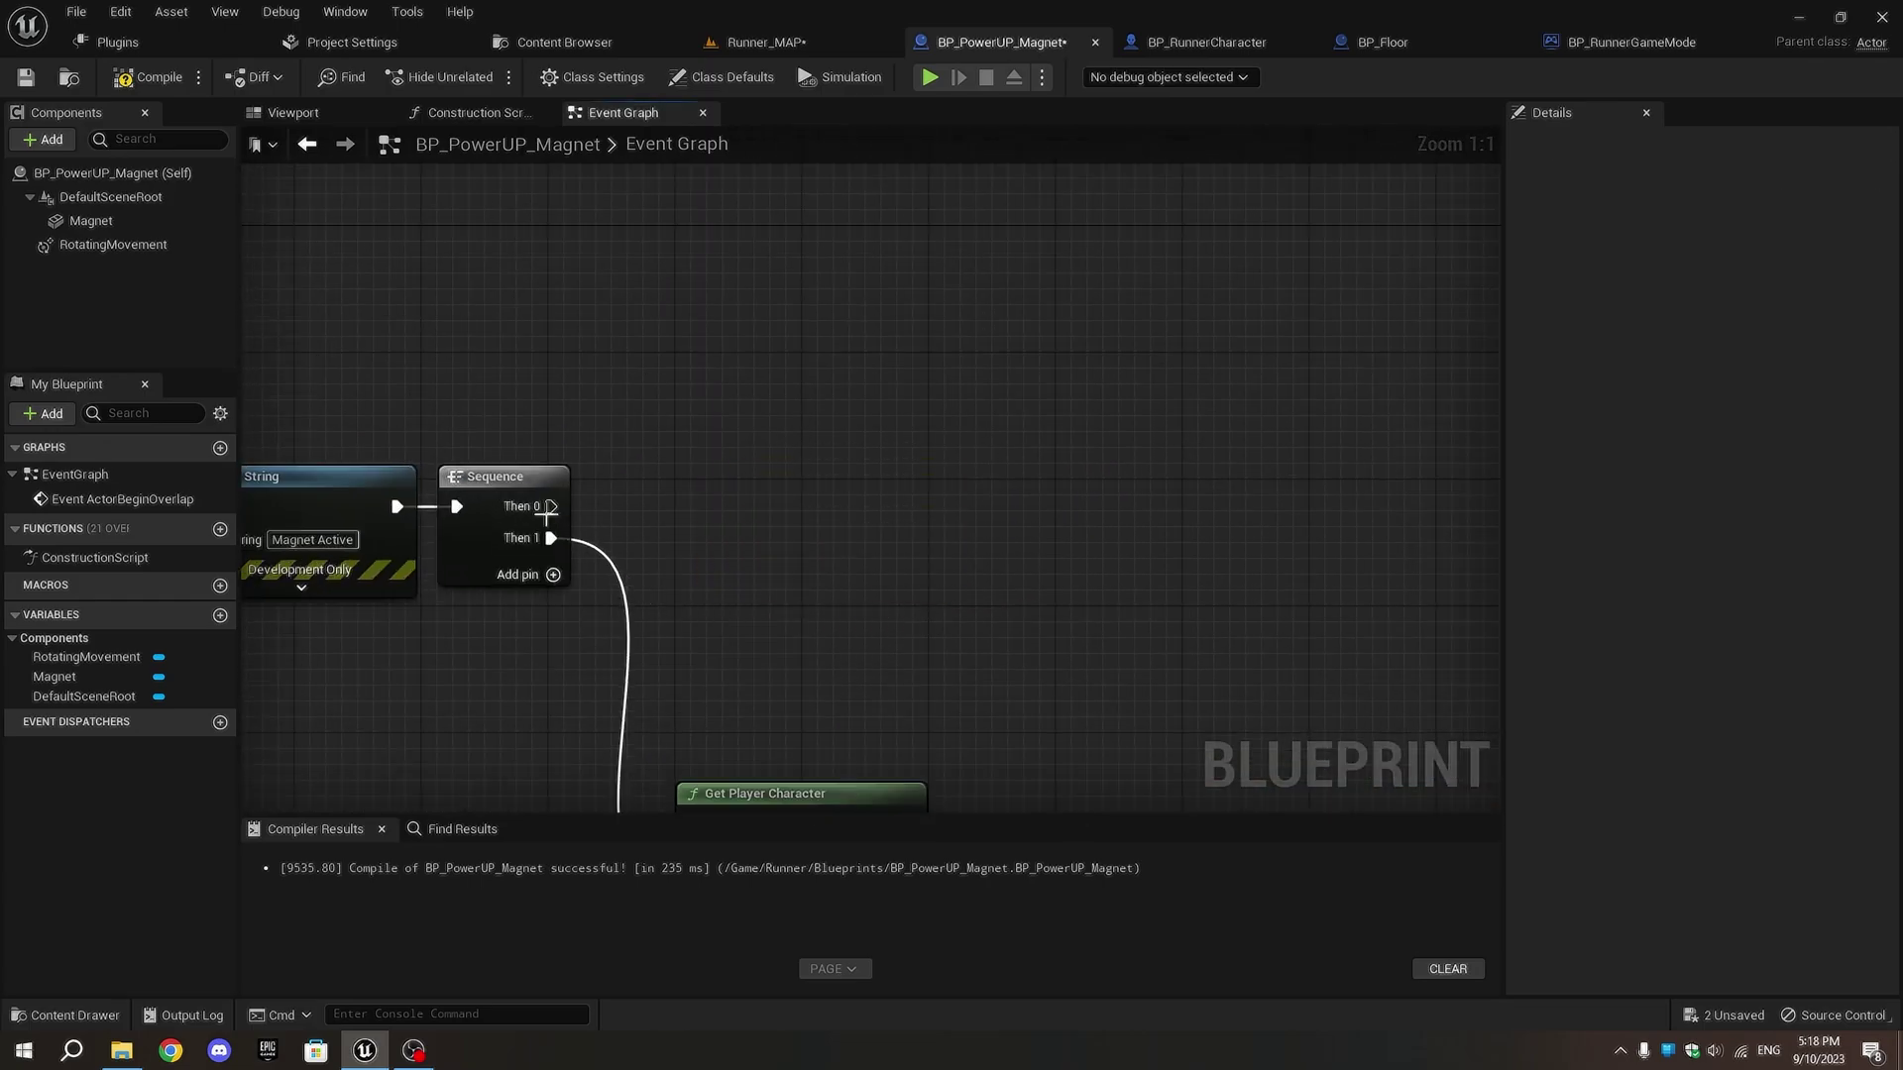
- Attach a For Loop with Delay to Sequence Then 0 with a 1.0 duration
drag(546, 515, 650, 514)
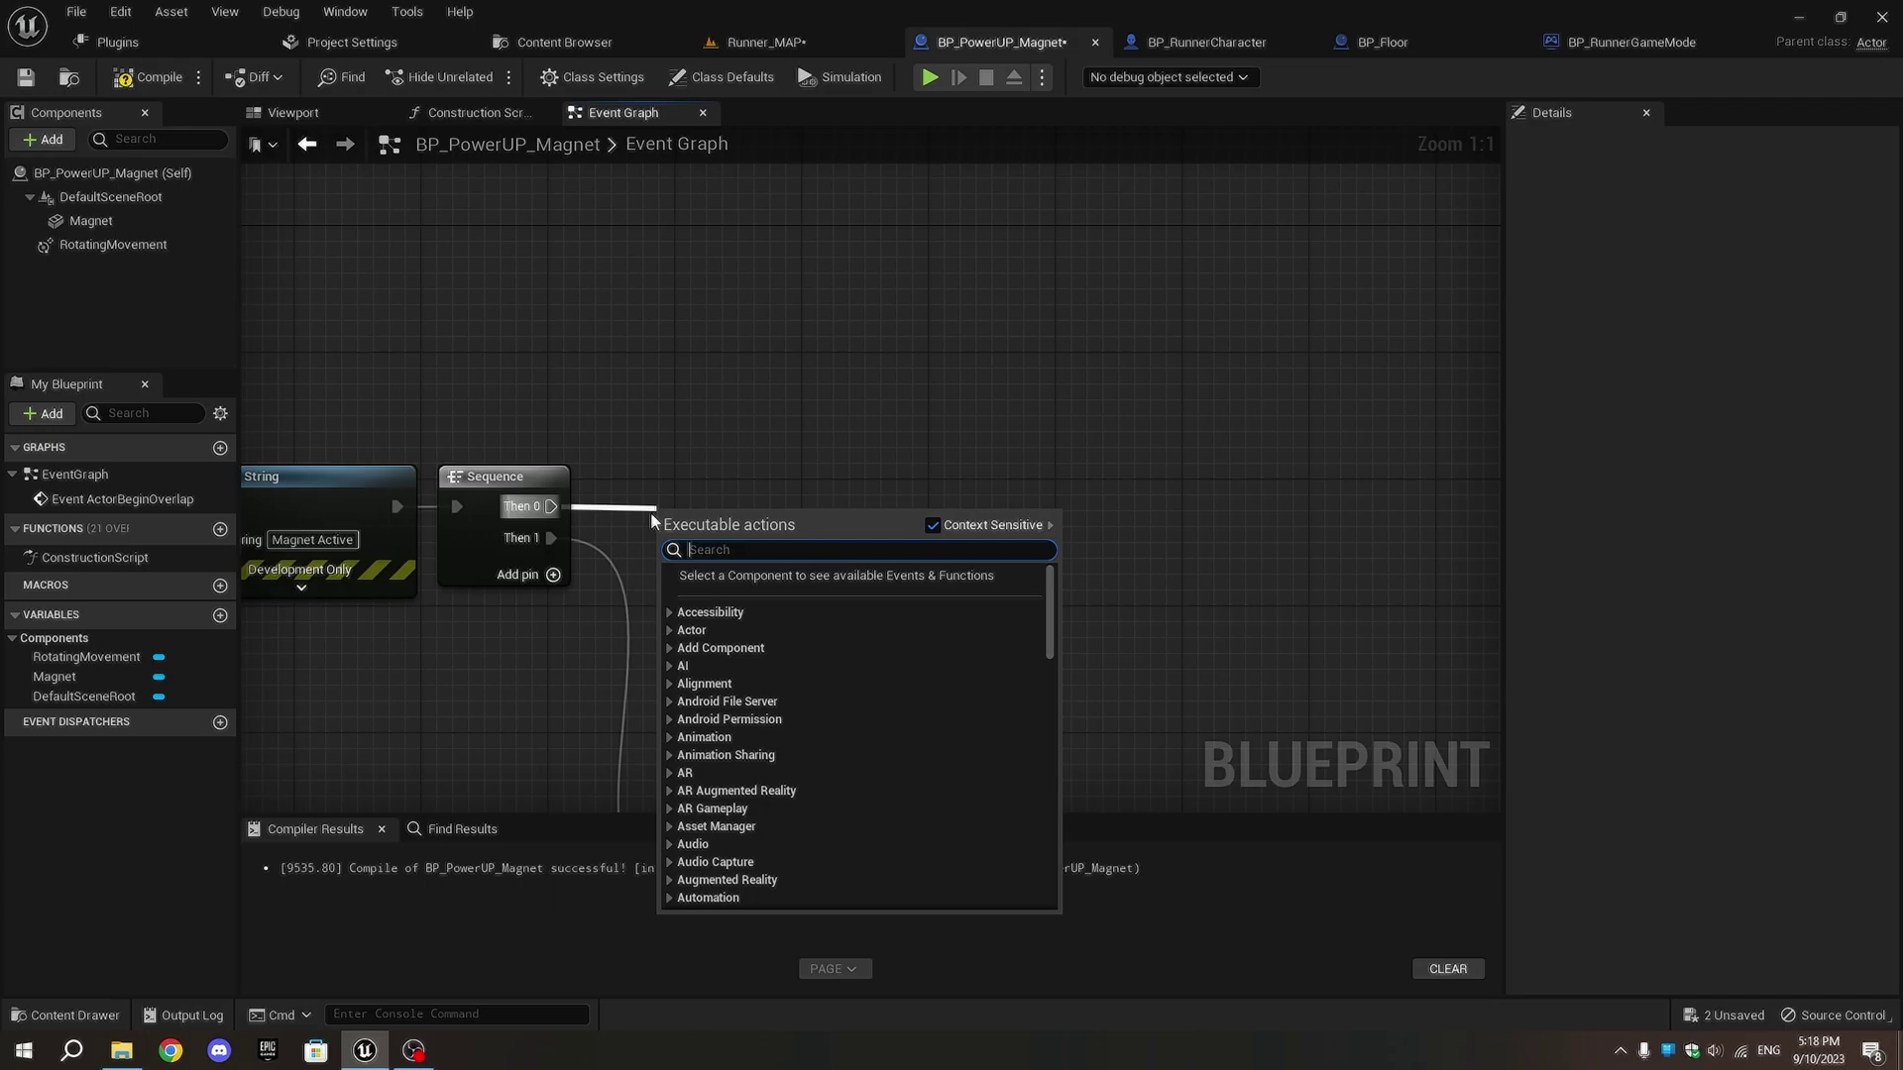
text(for loop with dela)
key(Return)
drag(708, 546, 804, 515)
mouse_move(796, 610)
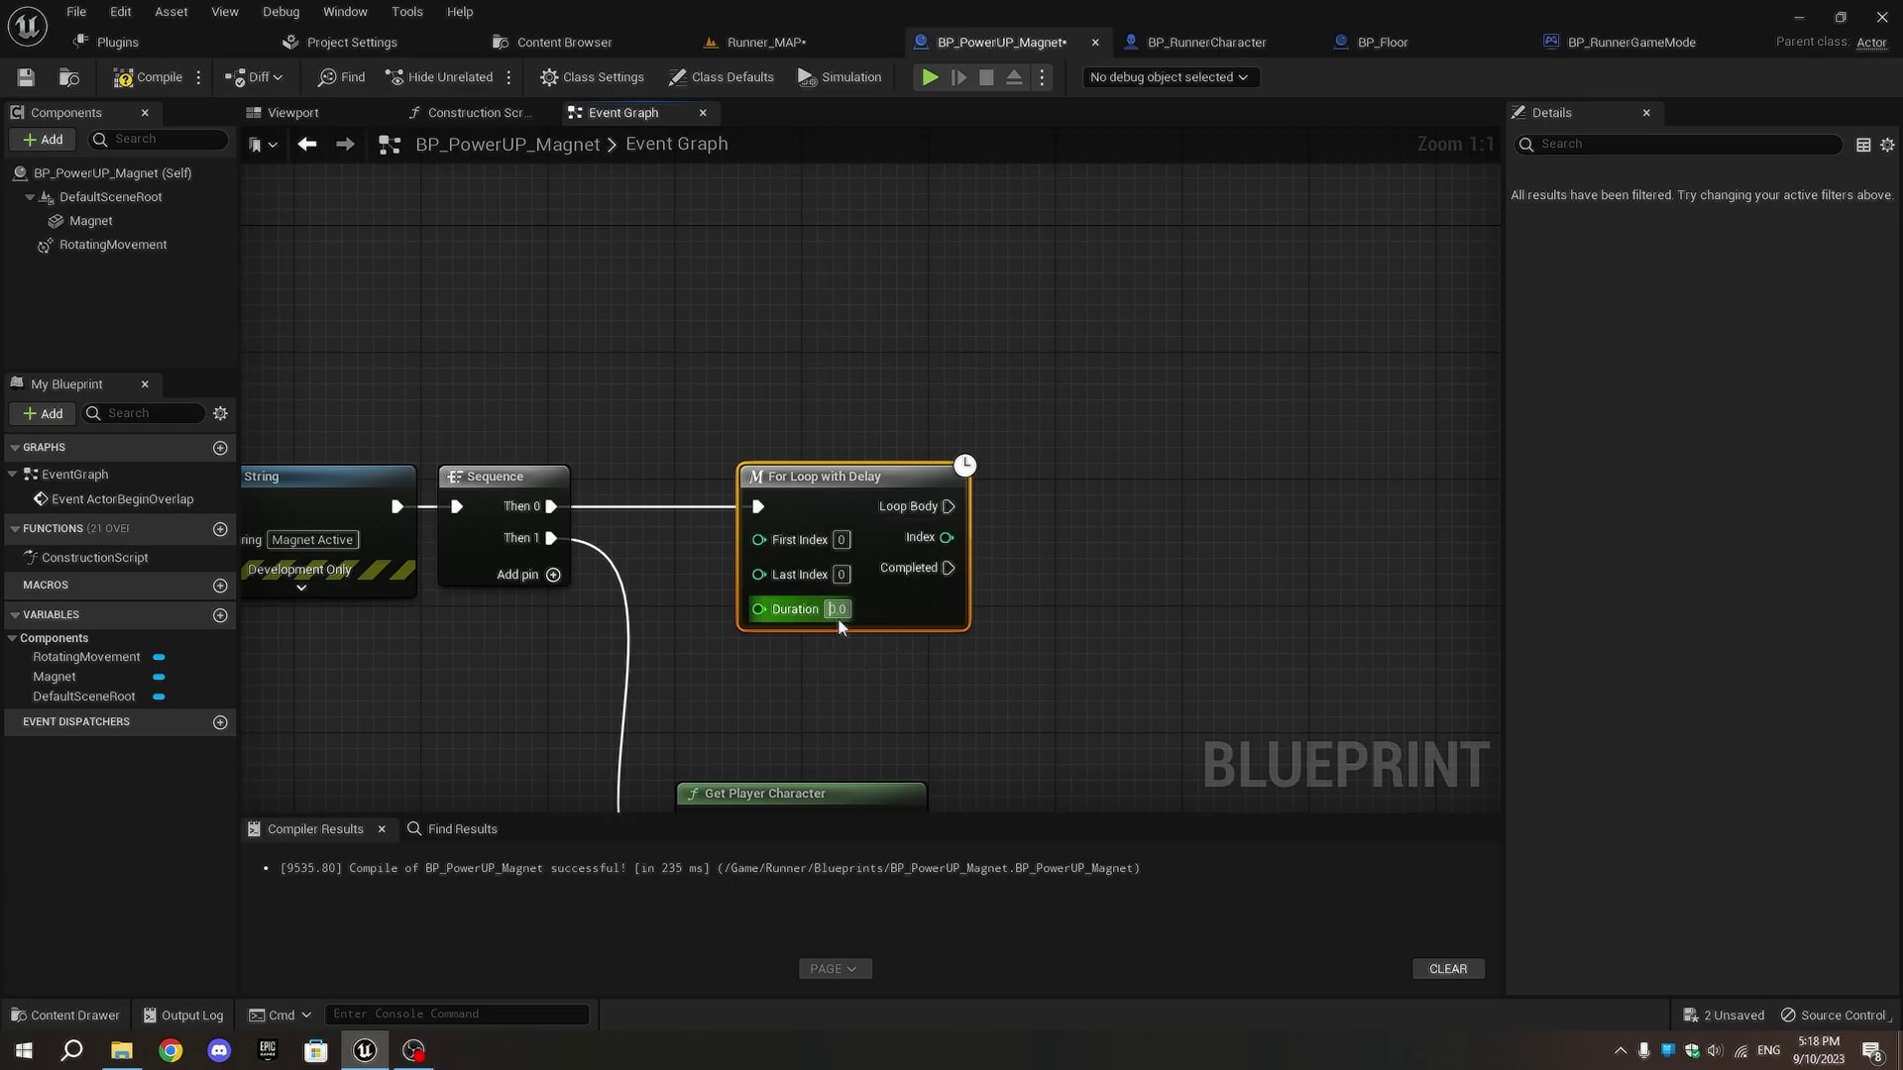
text(1)
click(920, 704)
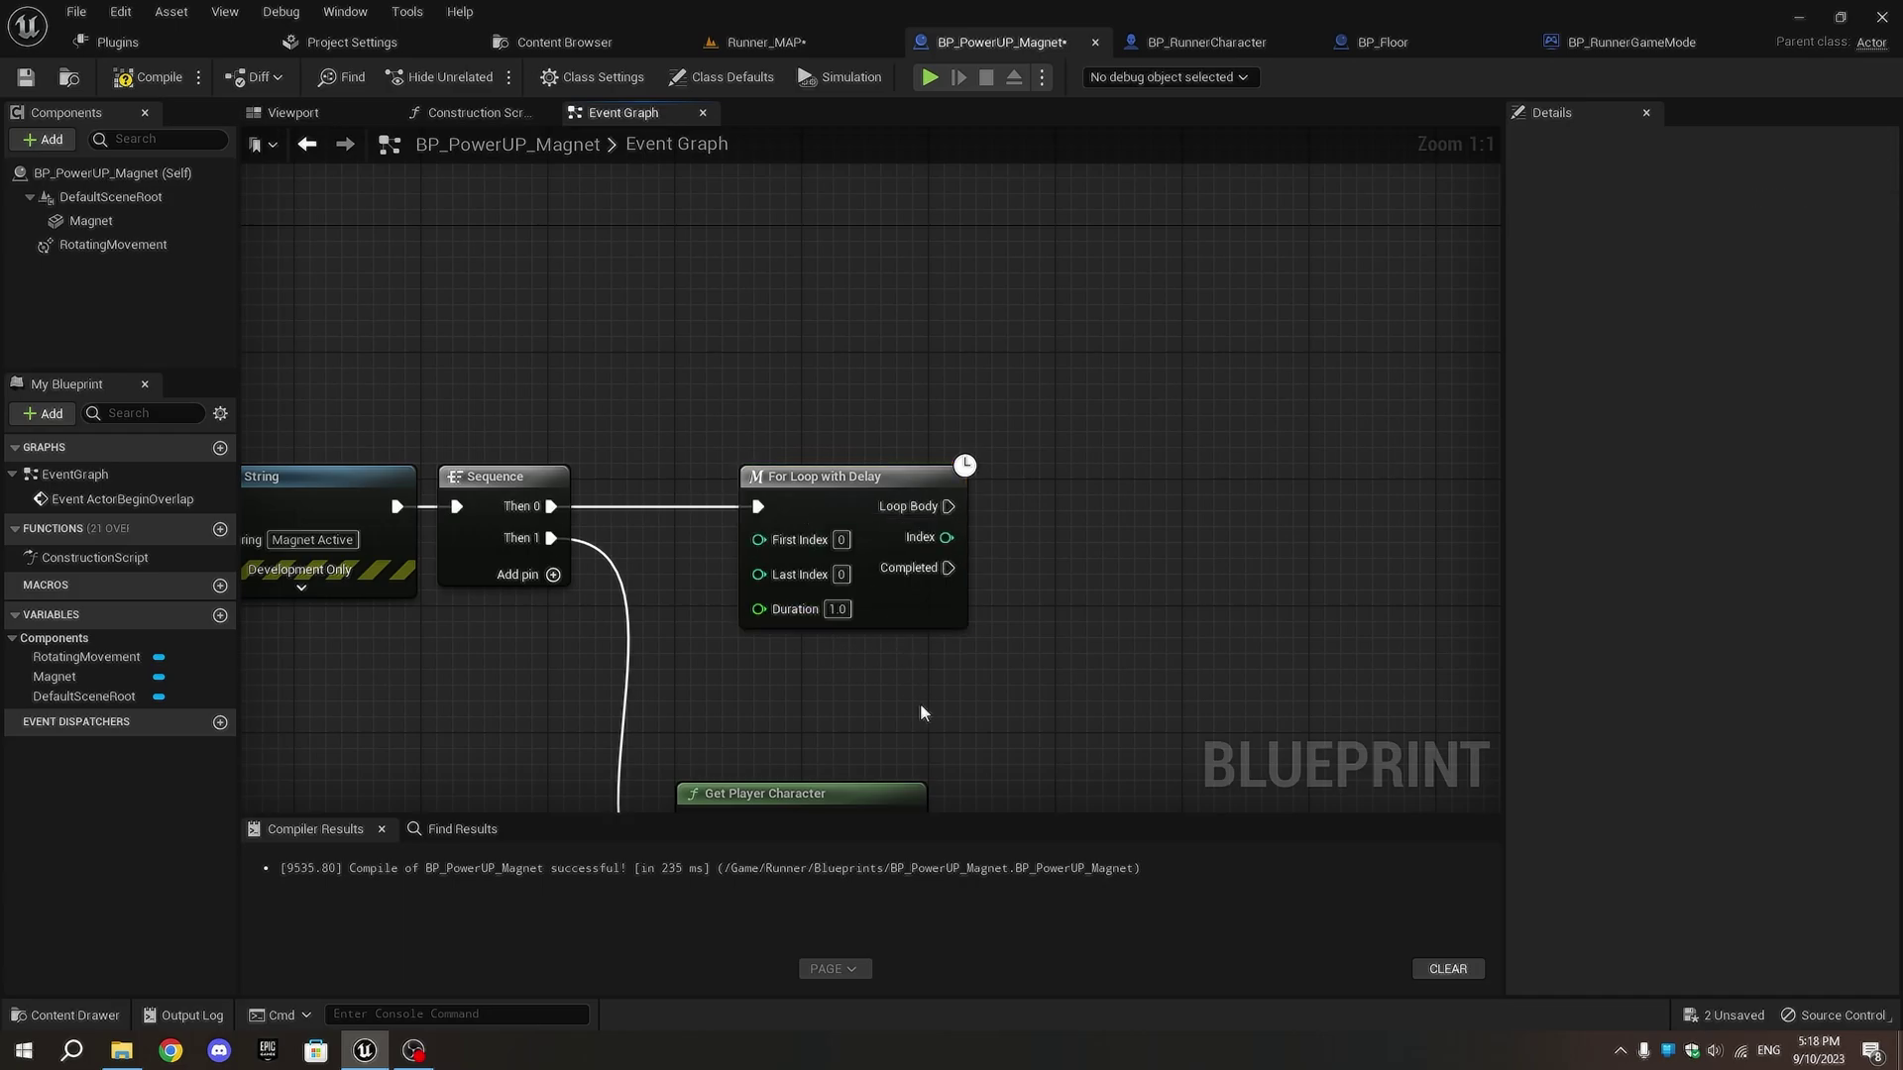
right_drag(921, 703, 777, 629)
drag(708, 401, 659, 416)
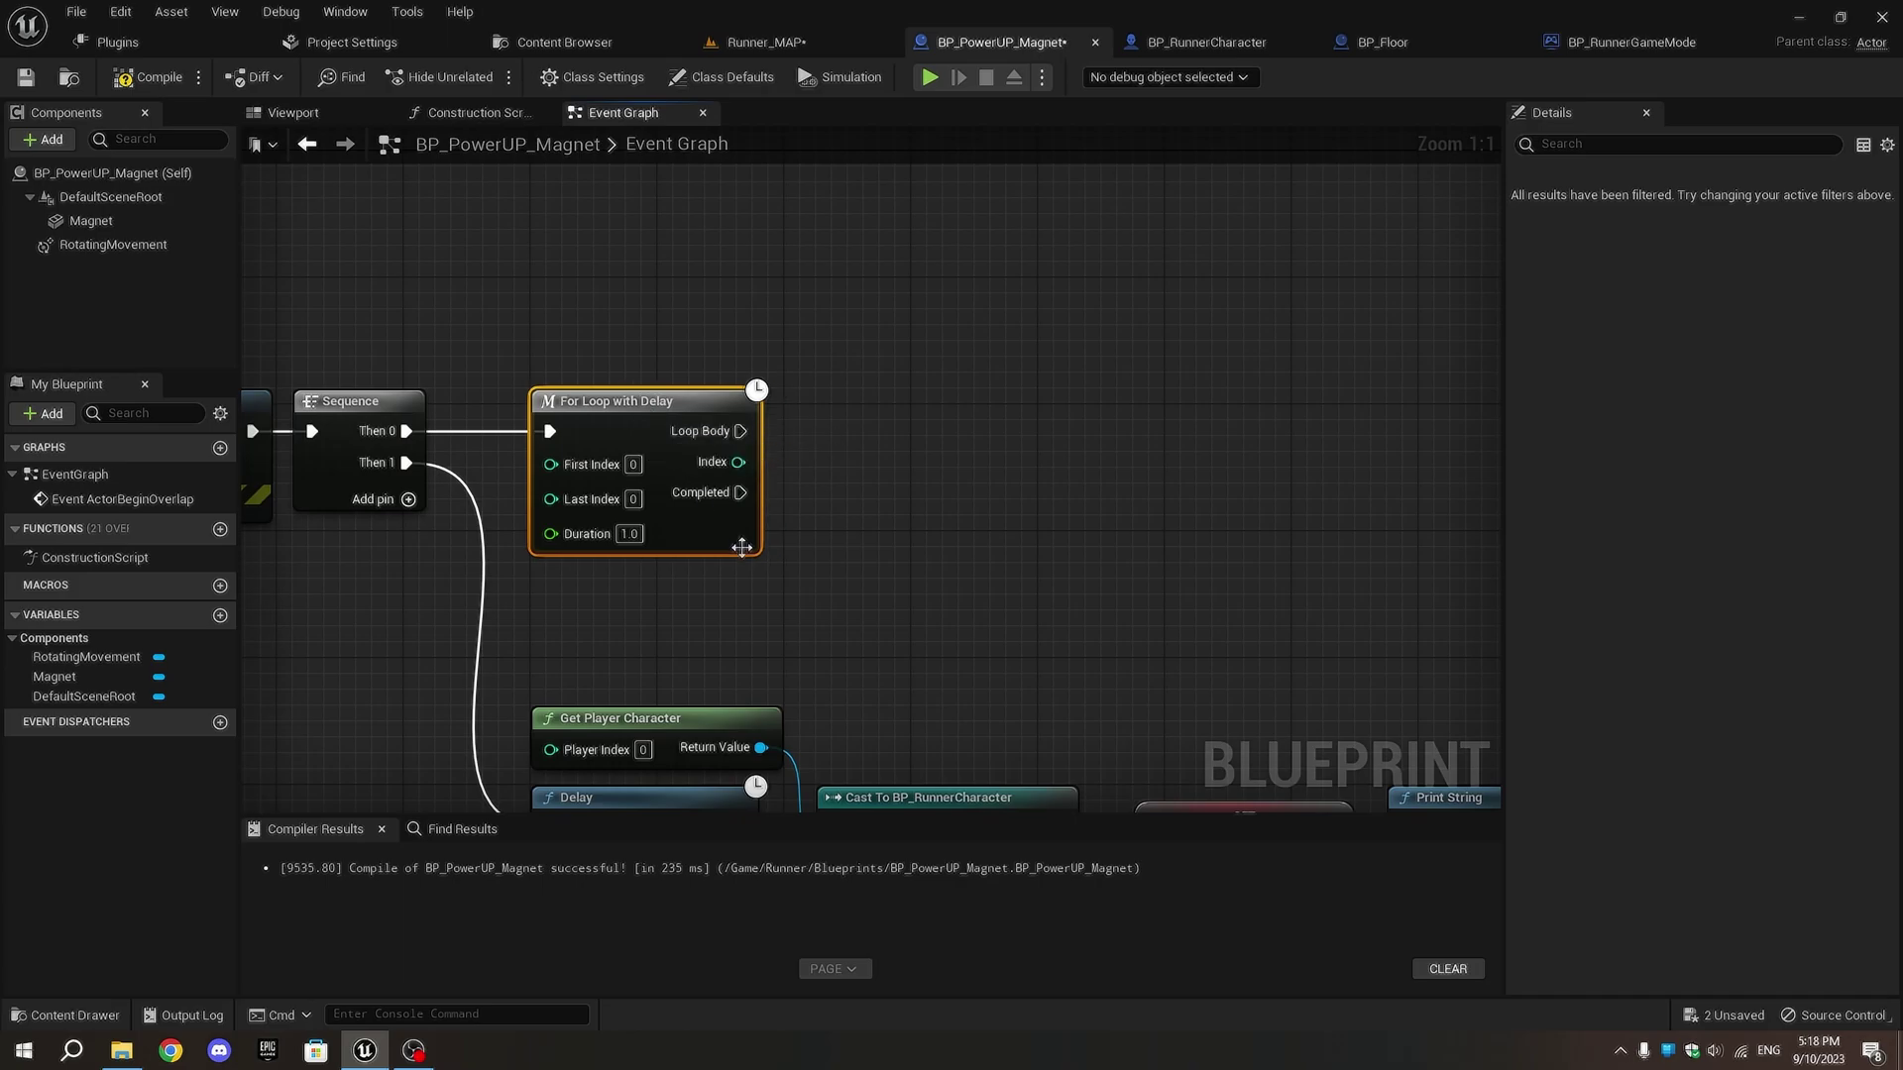
click(748, 589)
mouse_move(749, 590)
right_down()
mouse_move(855, 553)
mouse_move(1158, 535)
right_up()
scroll(1159, 536, down, 3)
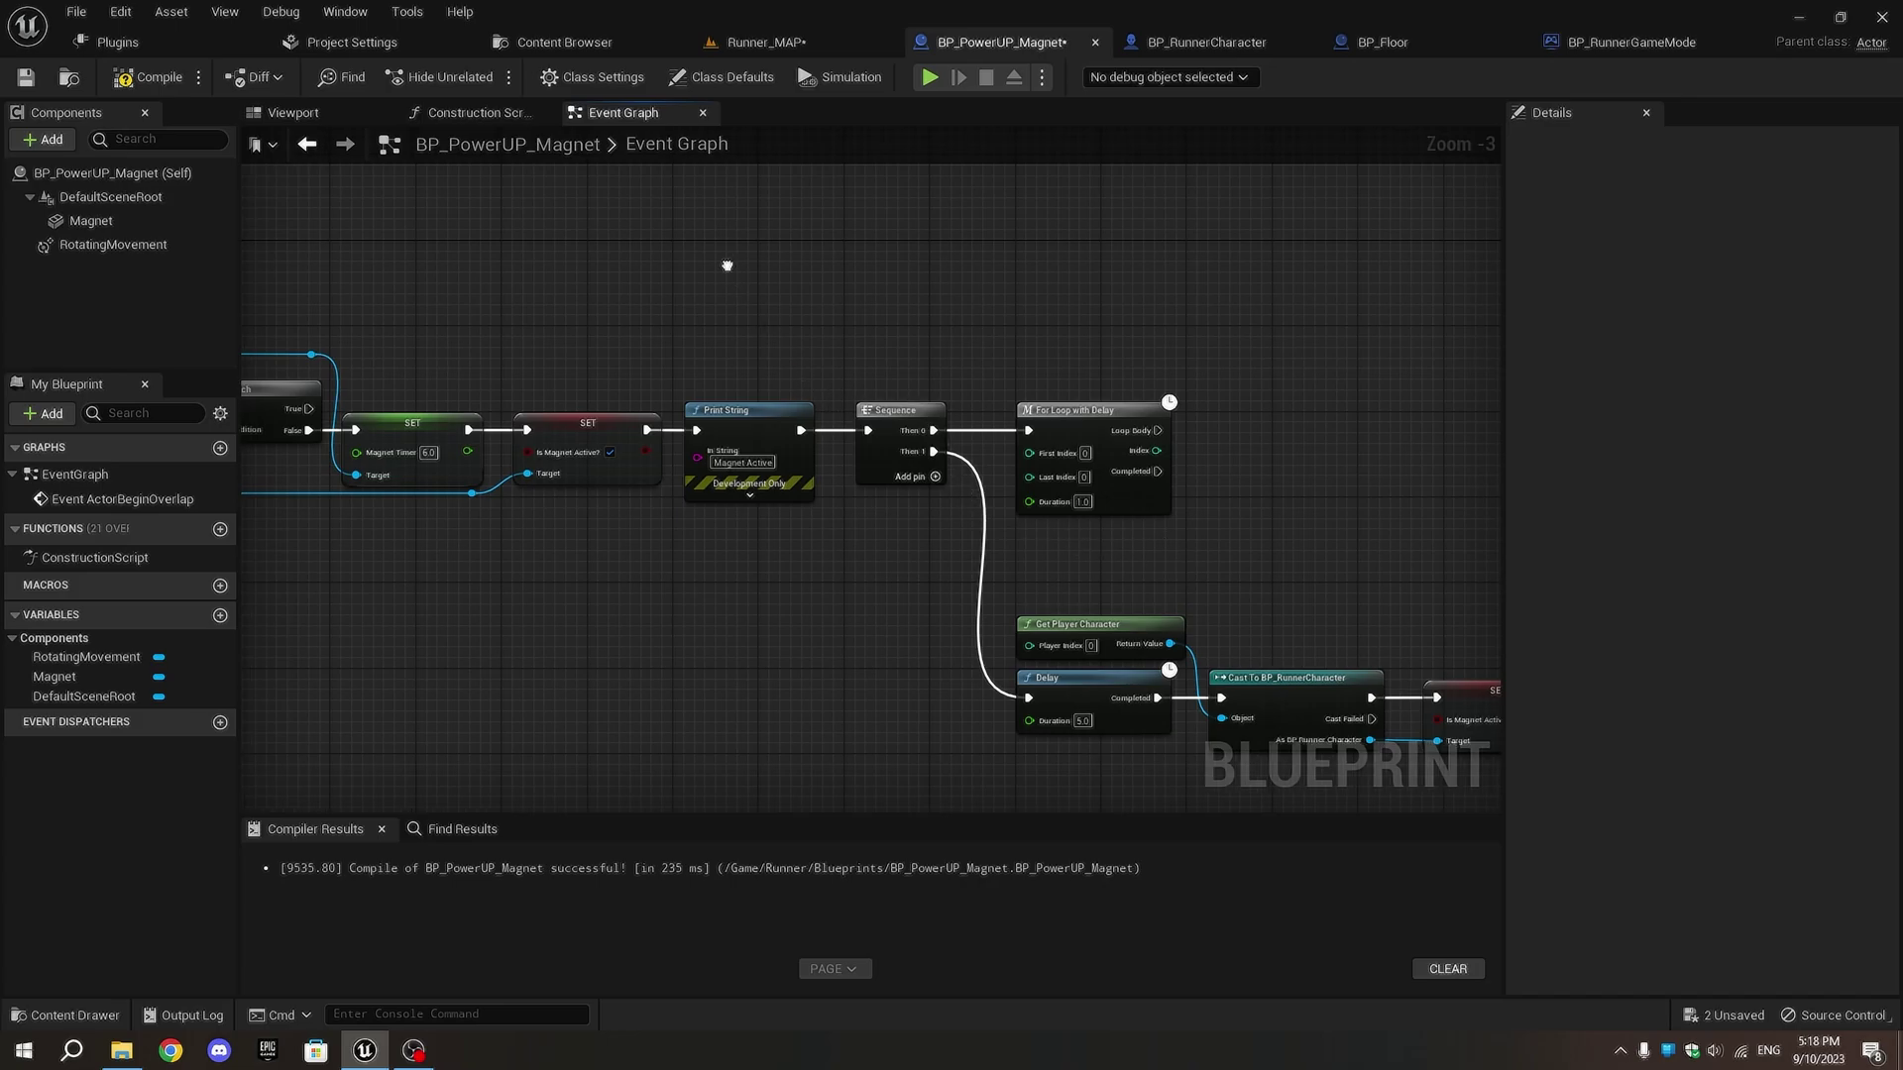
- Add a Magnet Timer getter from the game mode reference and straighten its reroute wire
right_drag(788, 366, 1211, 384)
right_drag(788, 367, 598, 401)
mouse_move(539, 407)
mouse_down()
mouse_move(1398, 419)
mouse_move(894, 518)
mouse_up()
text(get magnet)
key(Return)
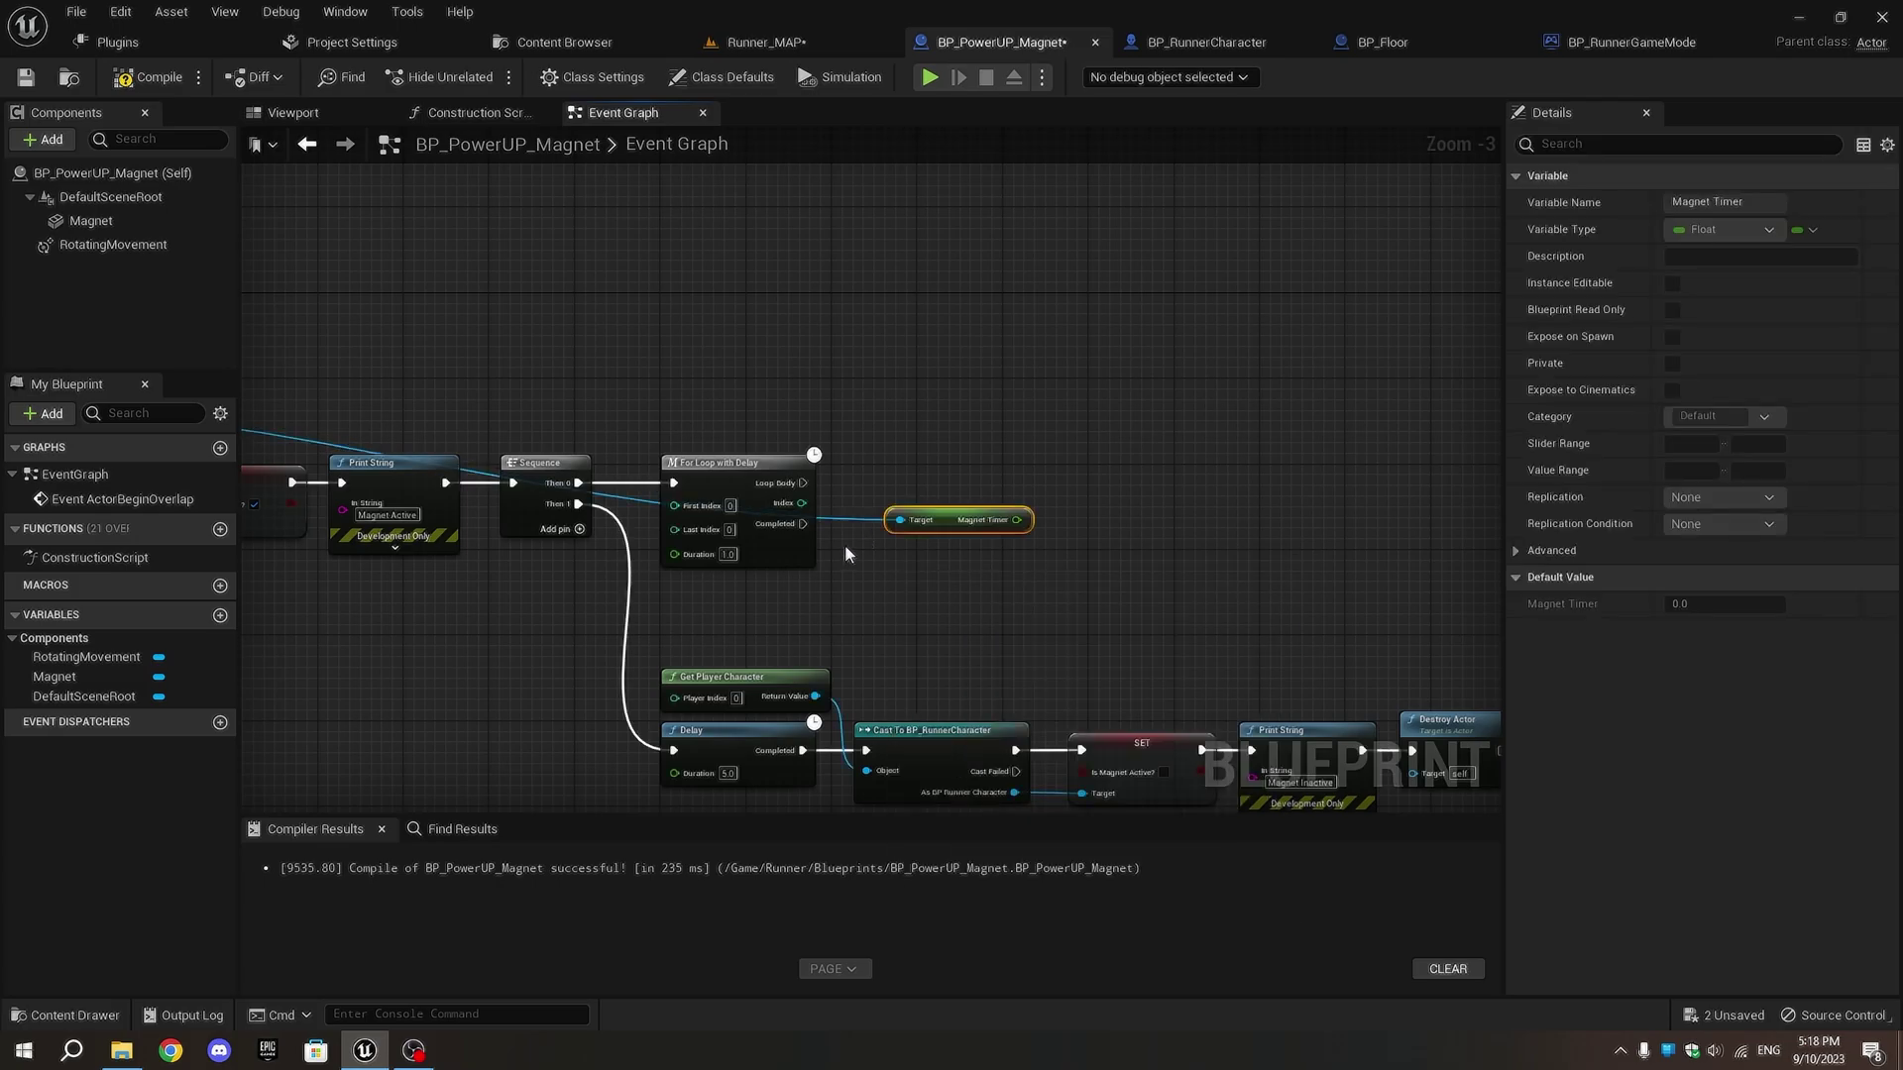
click(851, 521)
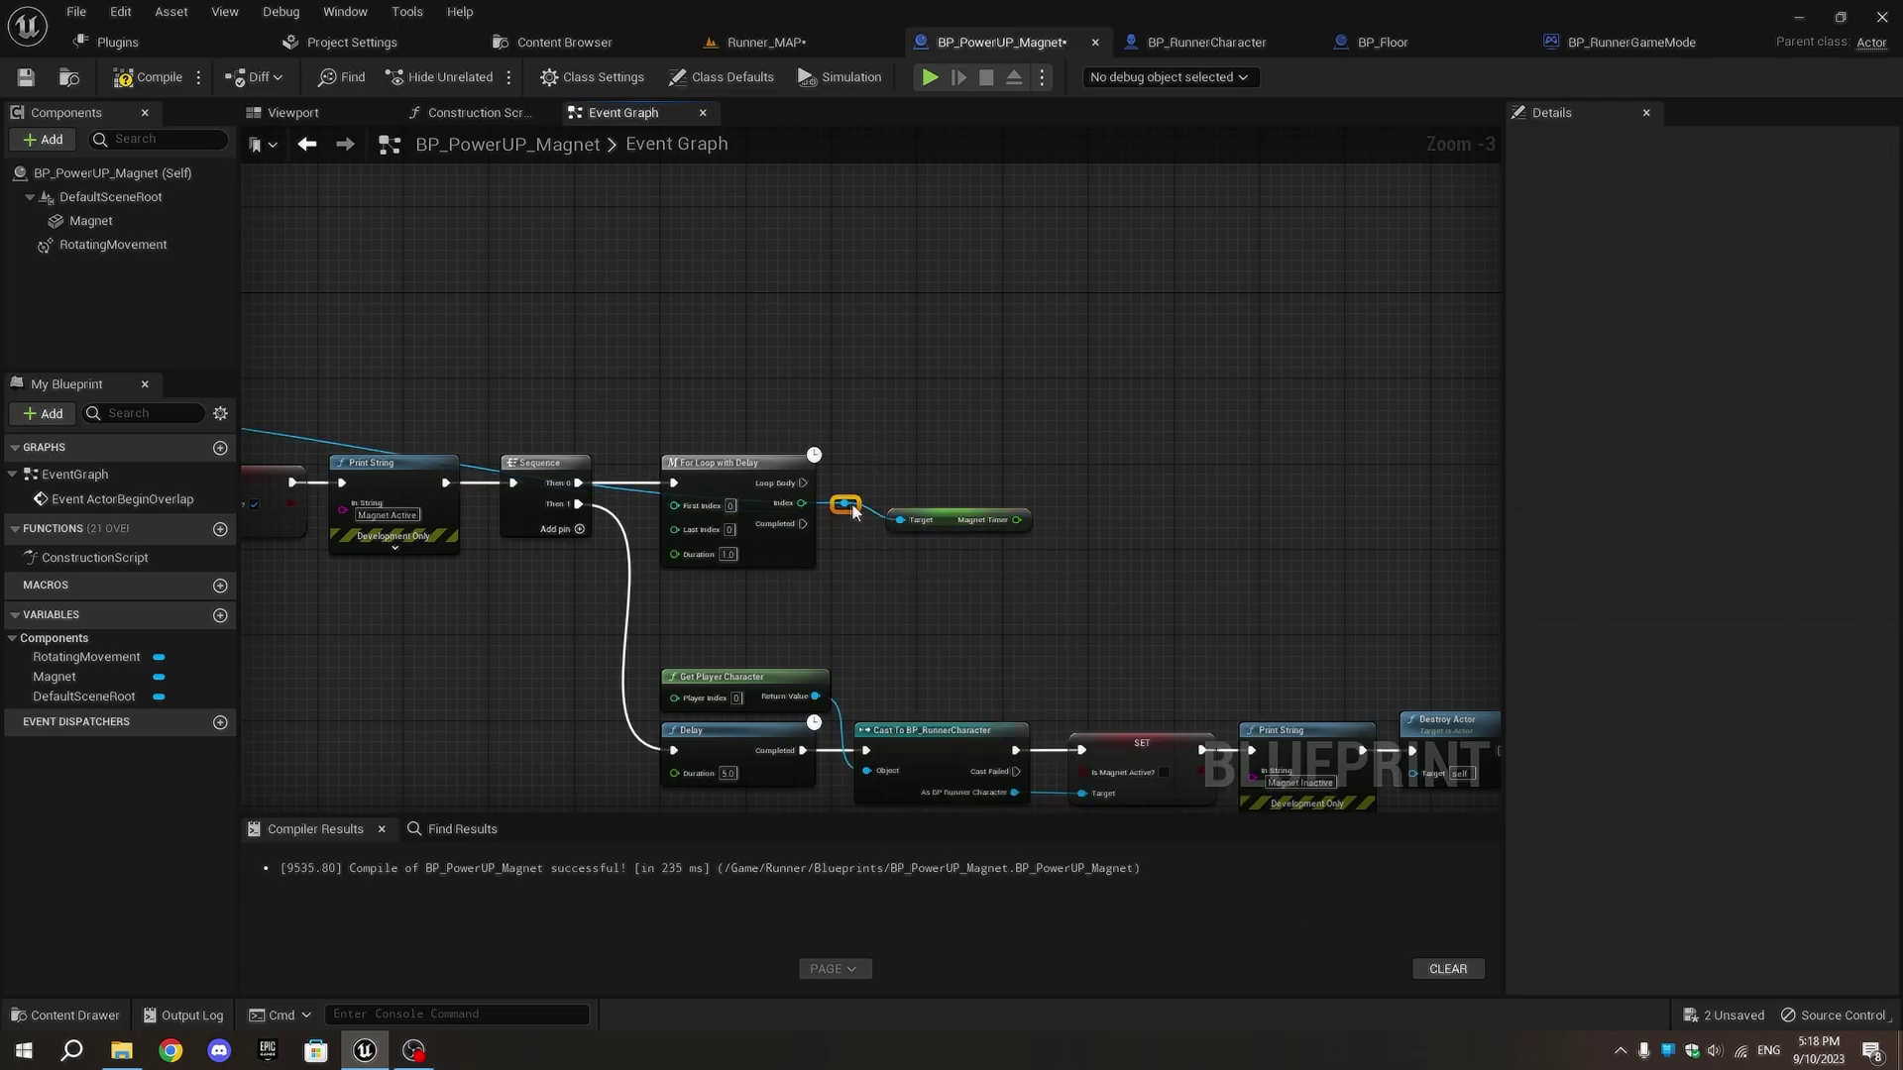
drag(858, 500, 873, 415)
right_drag(746, 336, 964, 353)
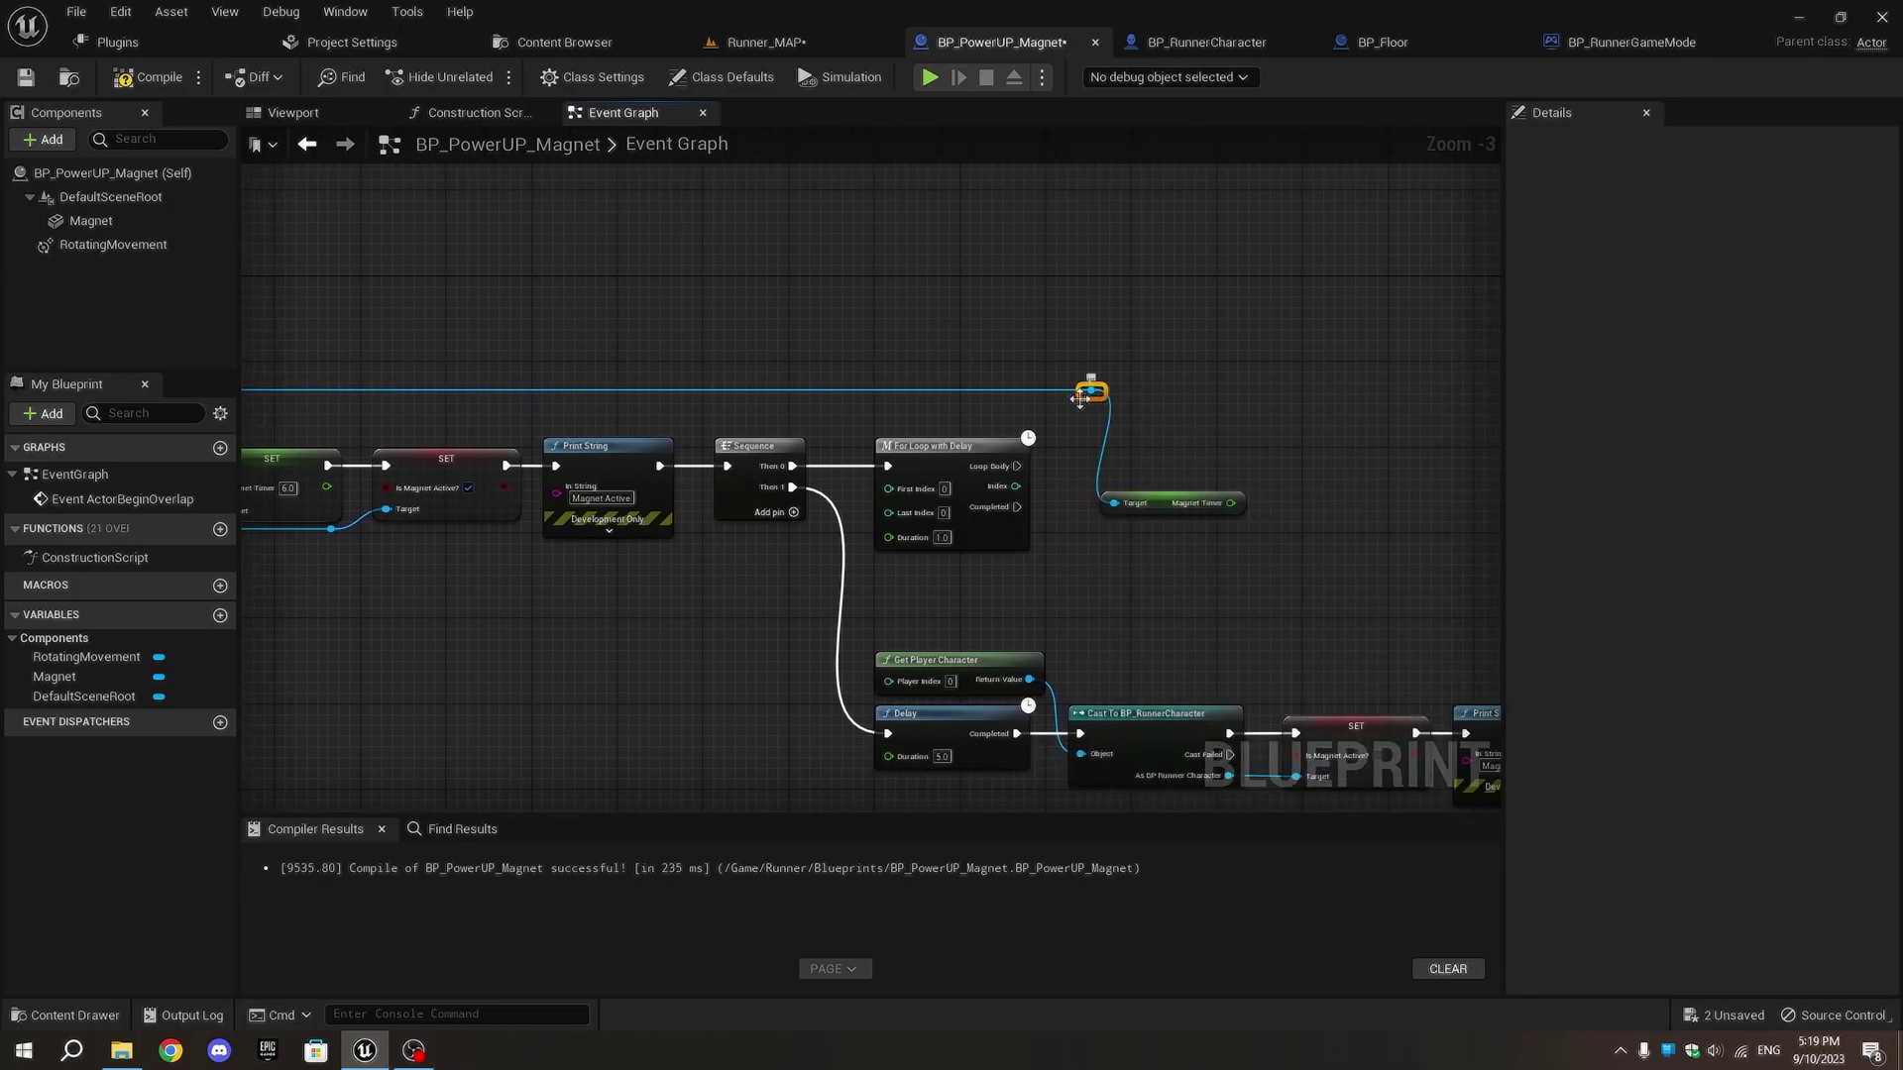
click(1170, 507)
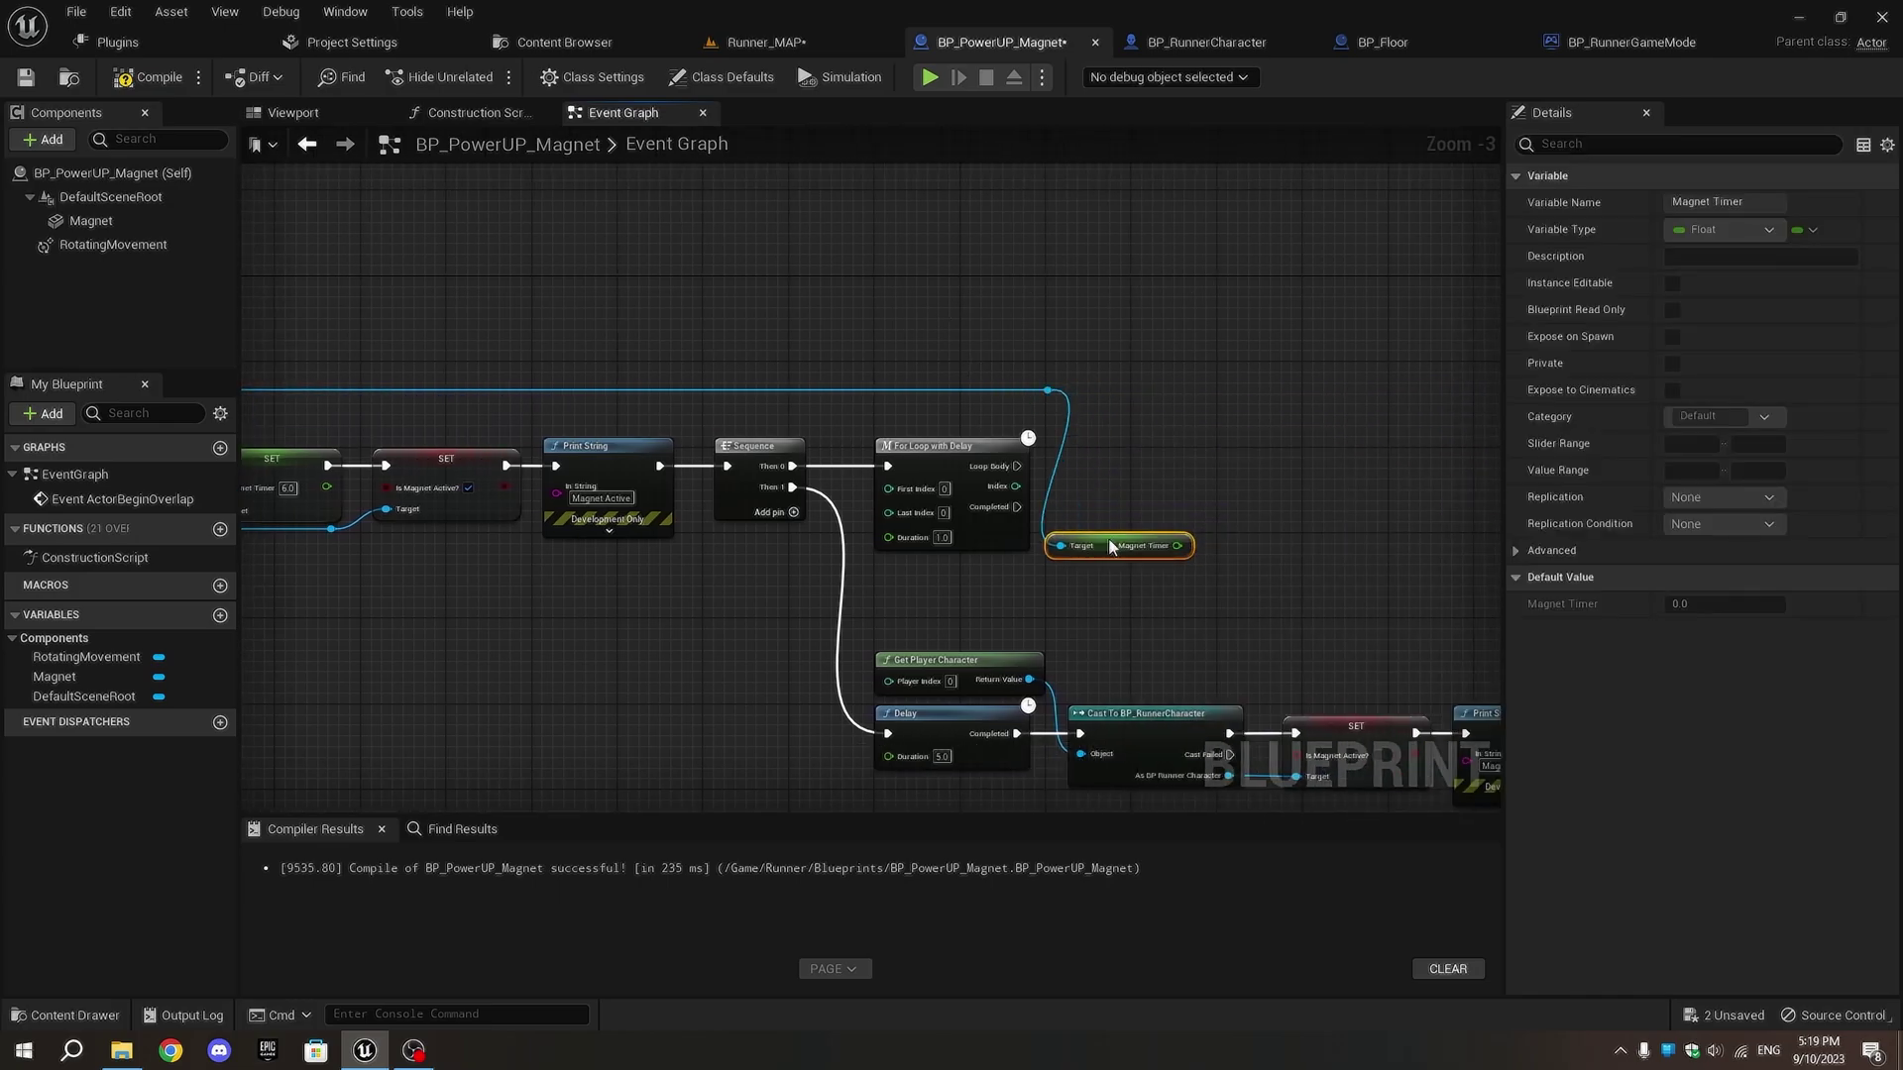
drag(1168, 508, 1125, 425)
mouse_move(1013, 327)
mouse_down()
mouse_move(1129, 411)
mouse_move(958, 419)
mouse_up()
scroll(1009, 358, up, 3)
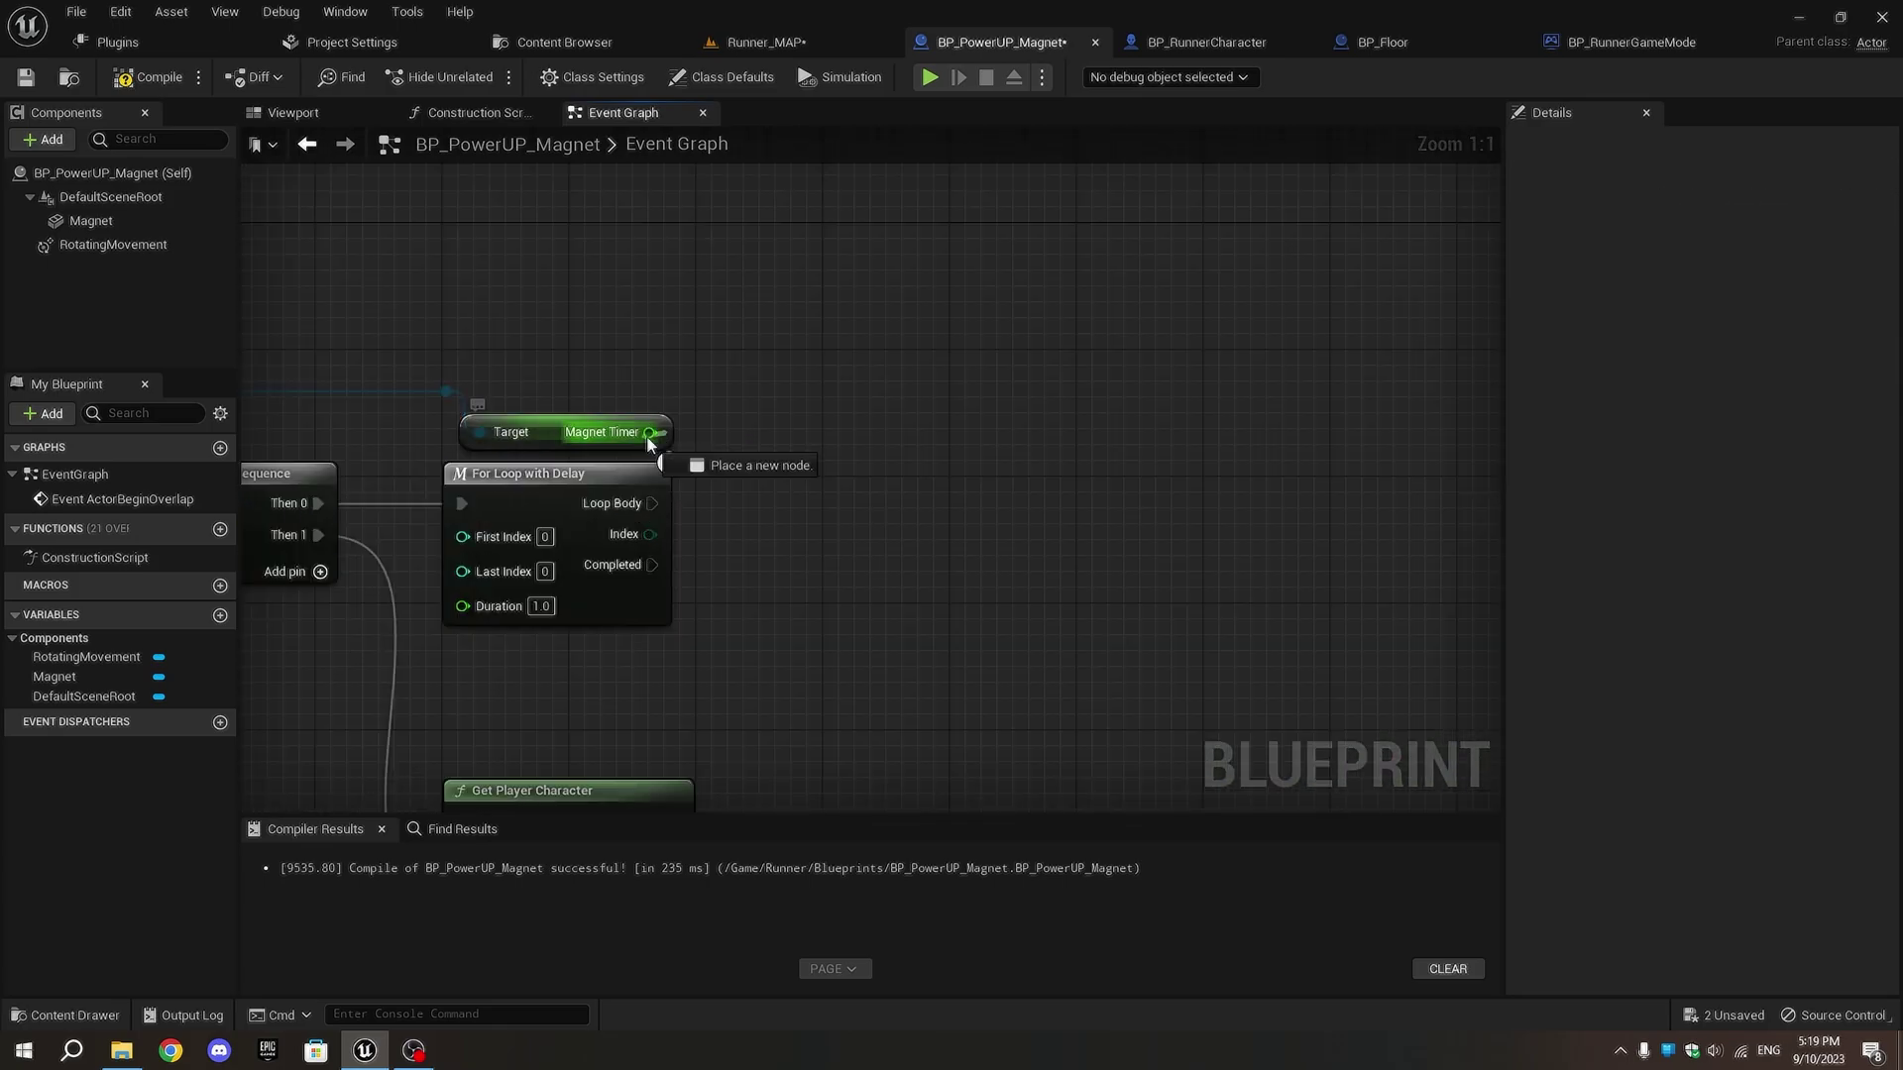
- Decrement Magnet Timer on each Loop Body pass and set the loop's Last Index to 5
drag(651, 431, 808, 573)
text(==)
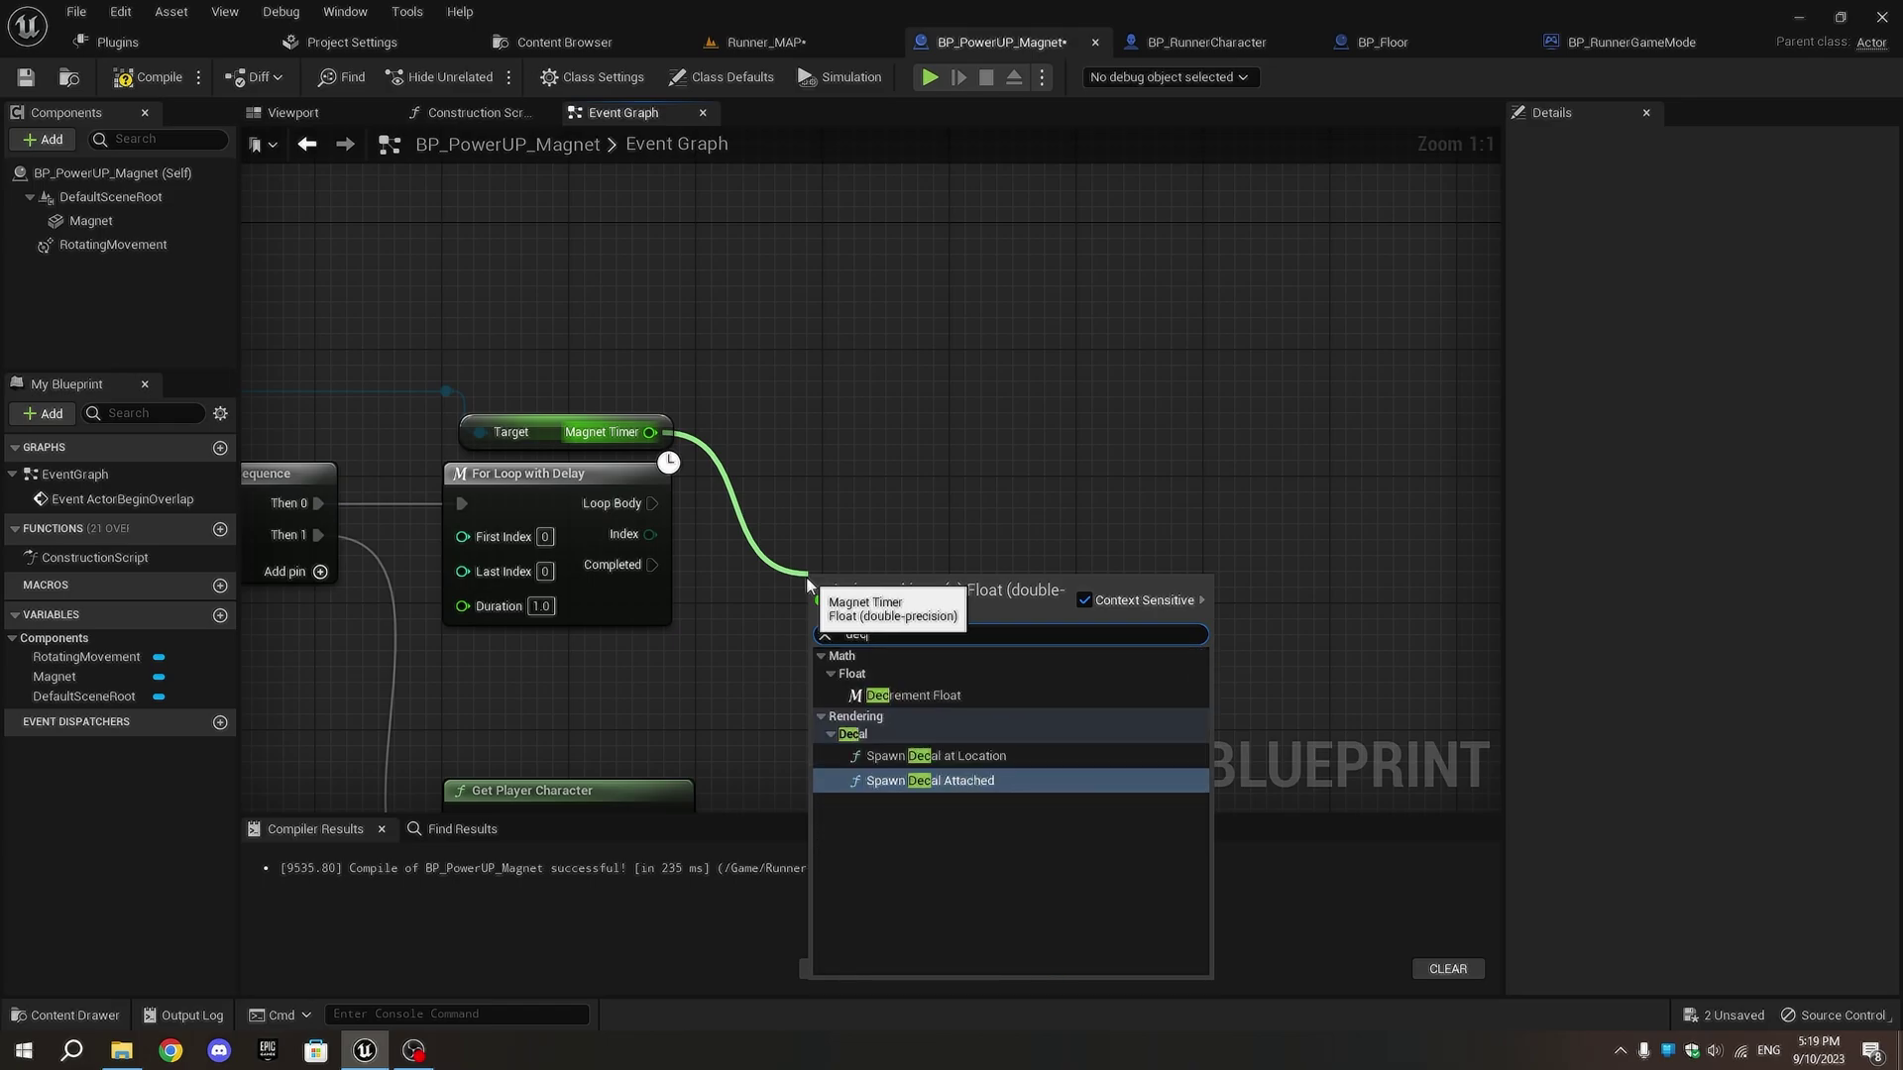
key(Return)
mouse_move(651, 503)
mouse_down()
mouse_move(826, 598)
mouse_move(801, 505)
mouse_move(774, 499)
mouse_up()
click(546, 571)
text(5)
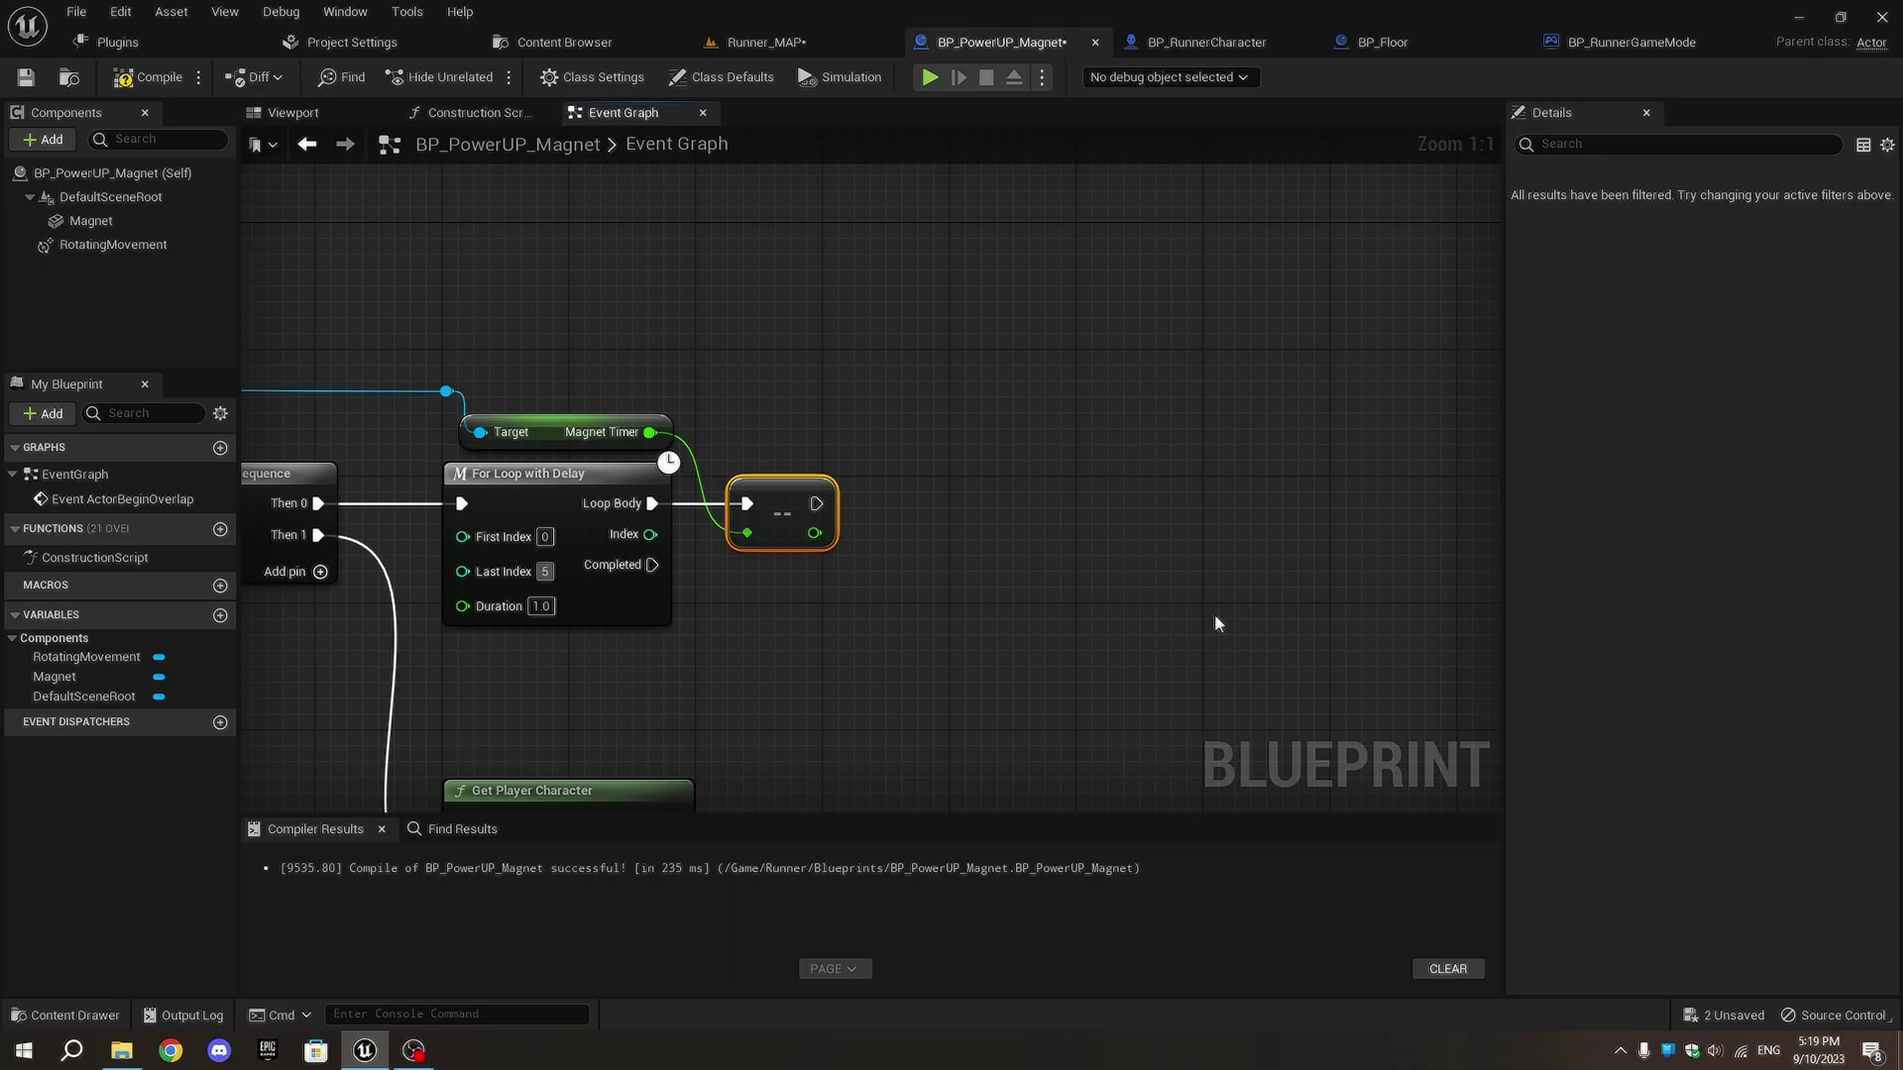
- Clamp the decremented Magnet Timer value with a MAX node
click(942, 649)
right_drag(944, 649, 565, 646)
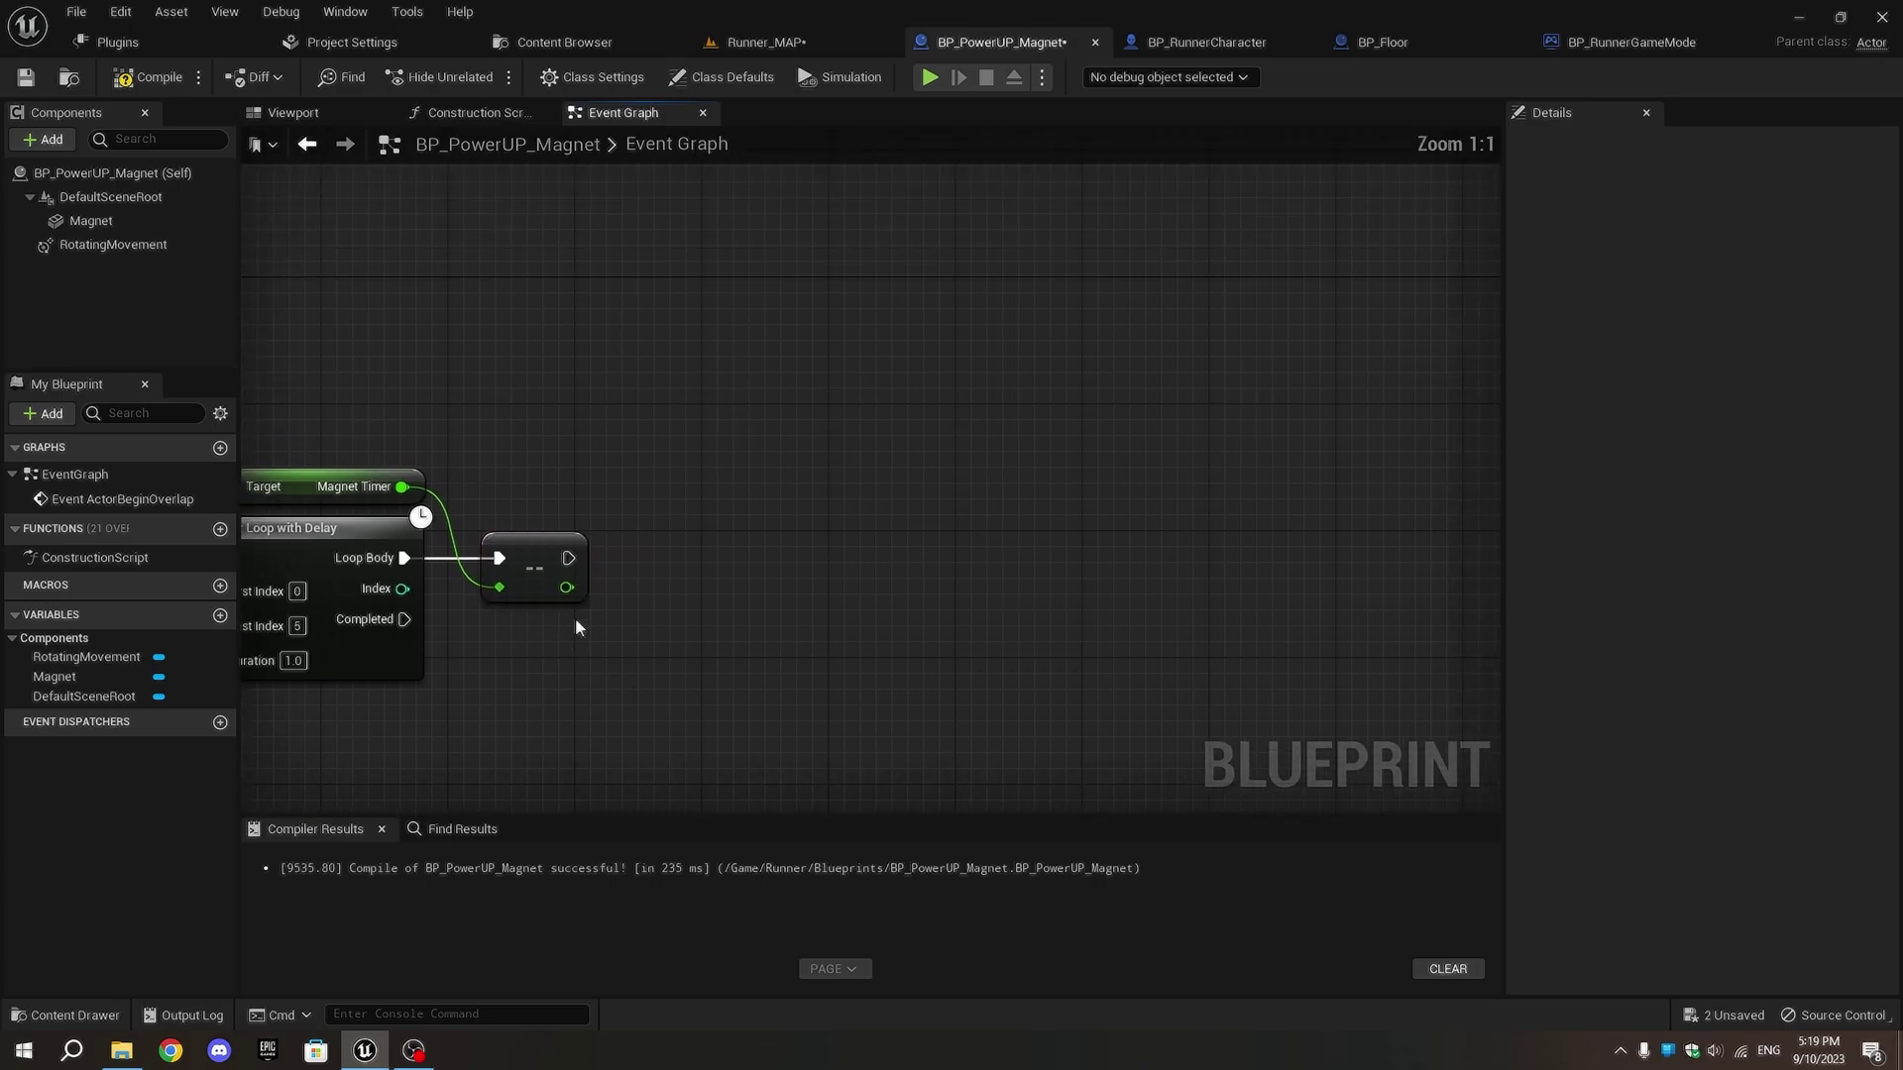
drag(575, 590, 642, 583)
text(max)
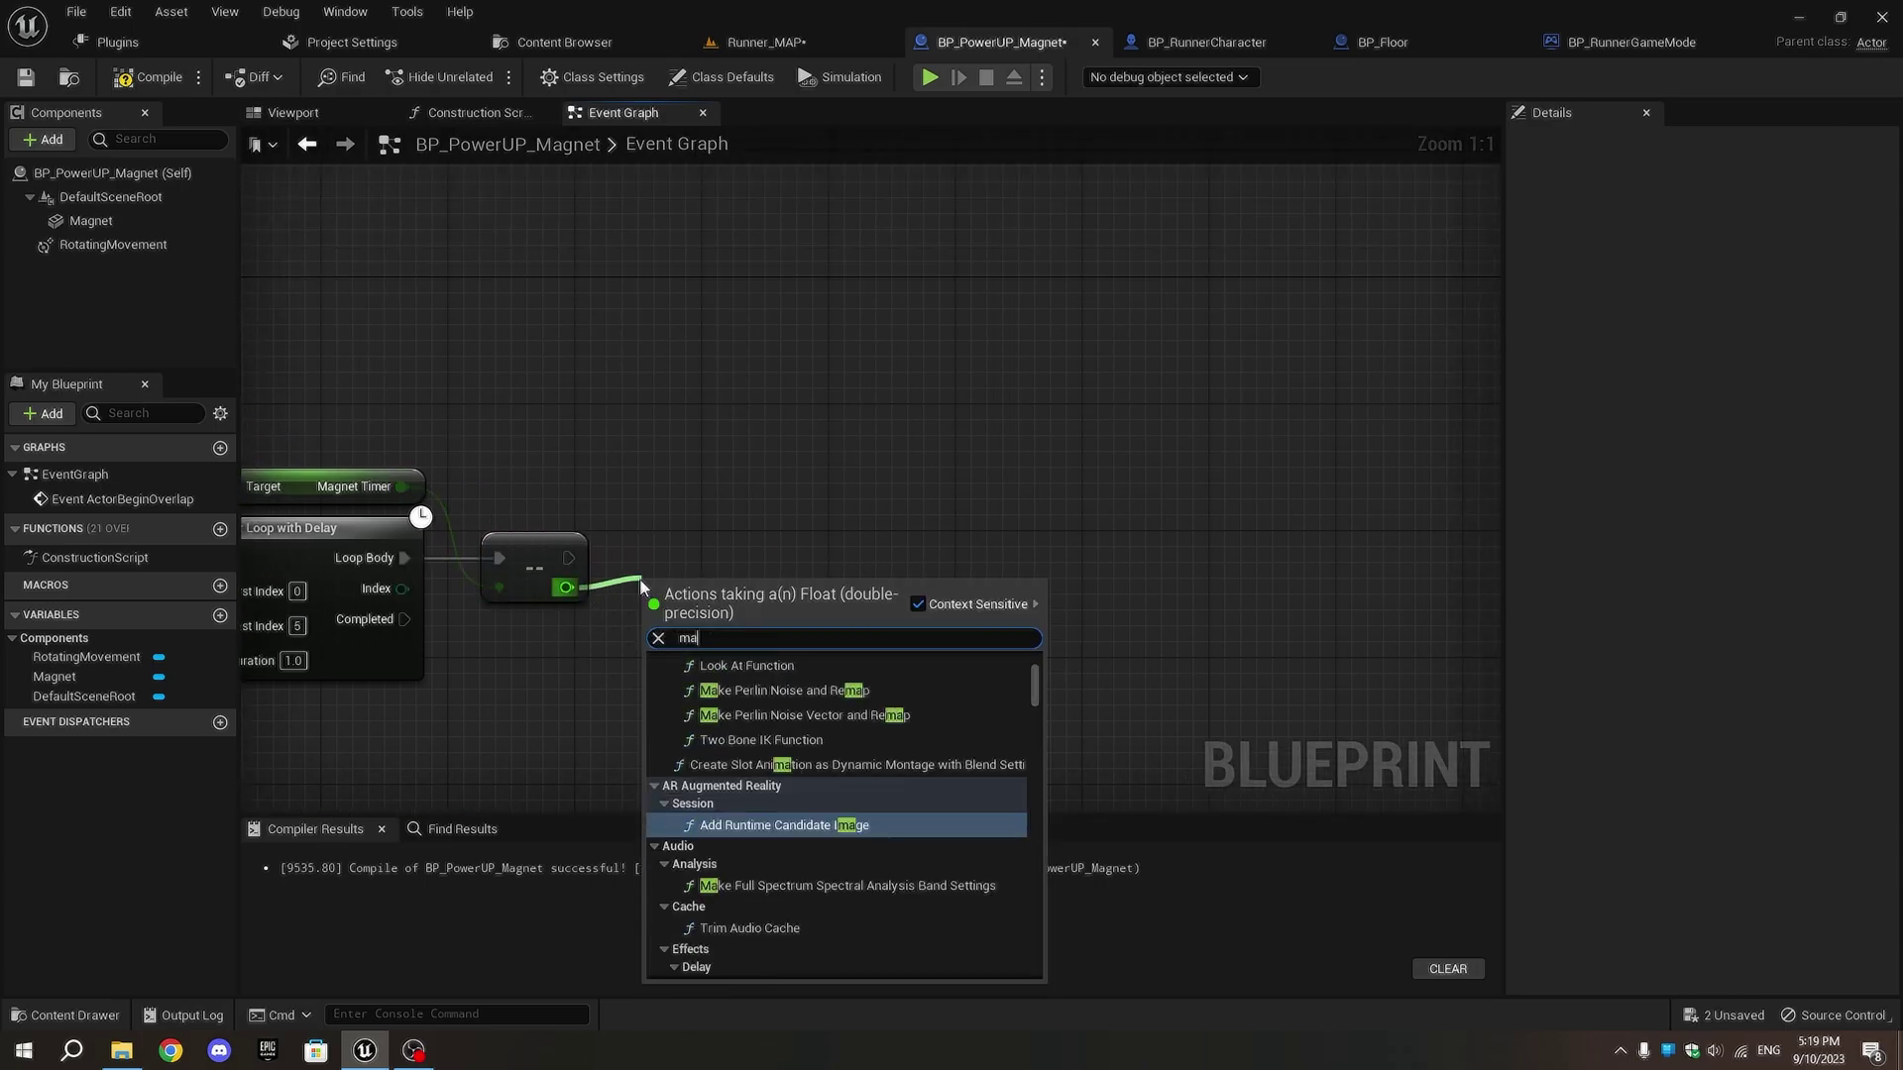
click(774, 820)
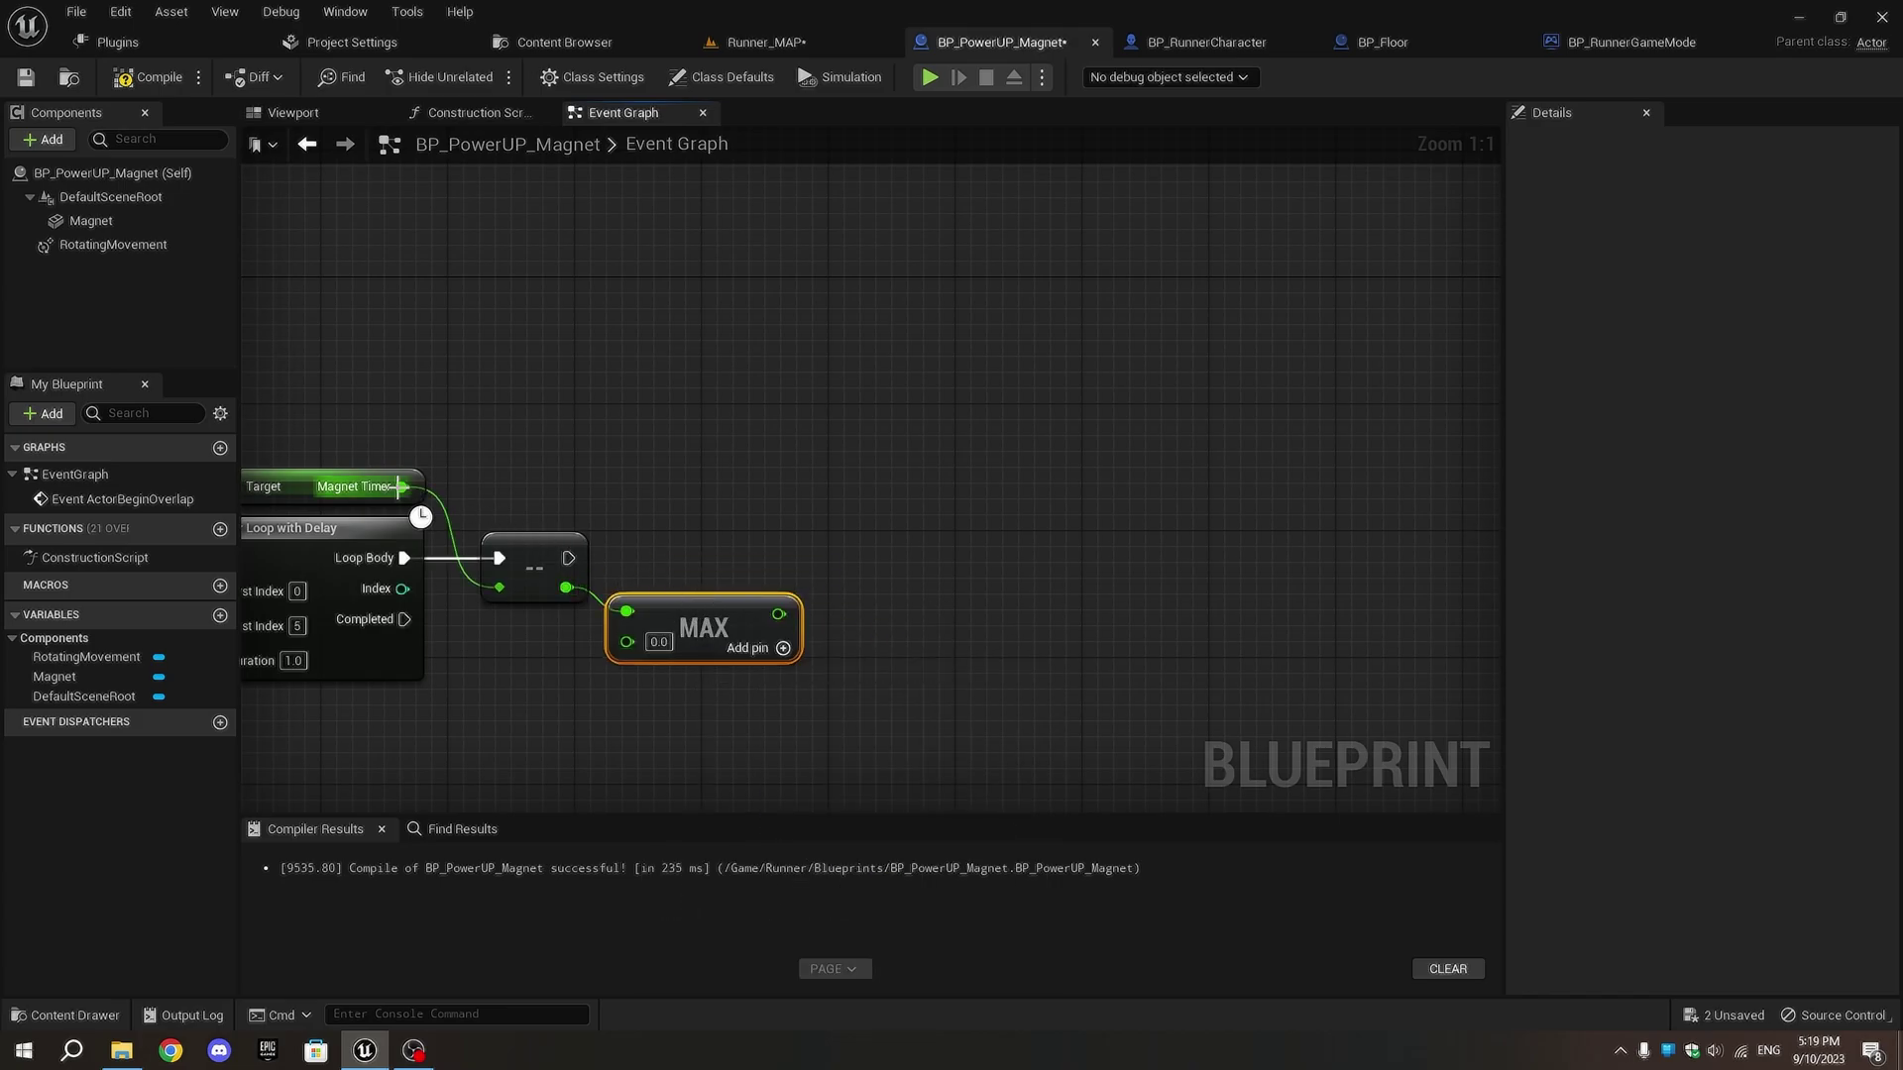
- Add a Magnet Timer setter after the decrement, fed by the MAX result
right_drag(256, 494, 720, 499)
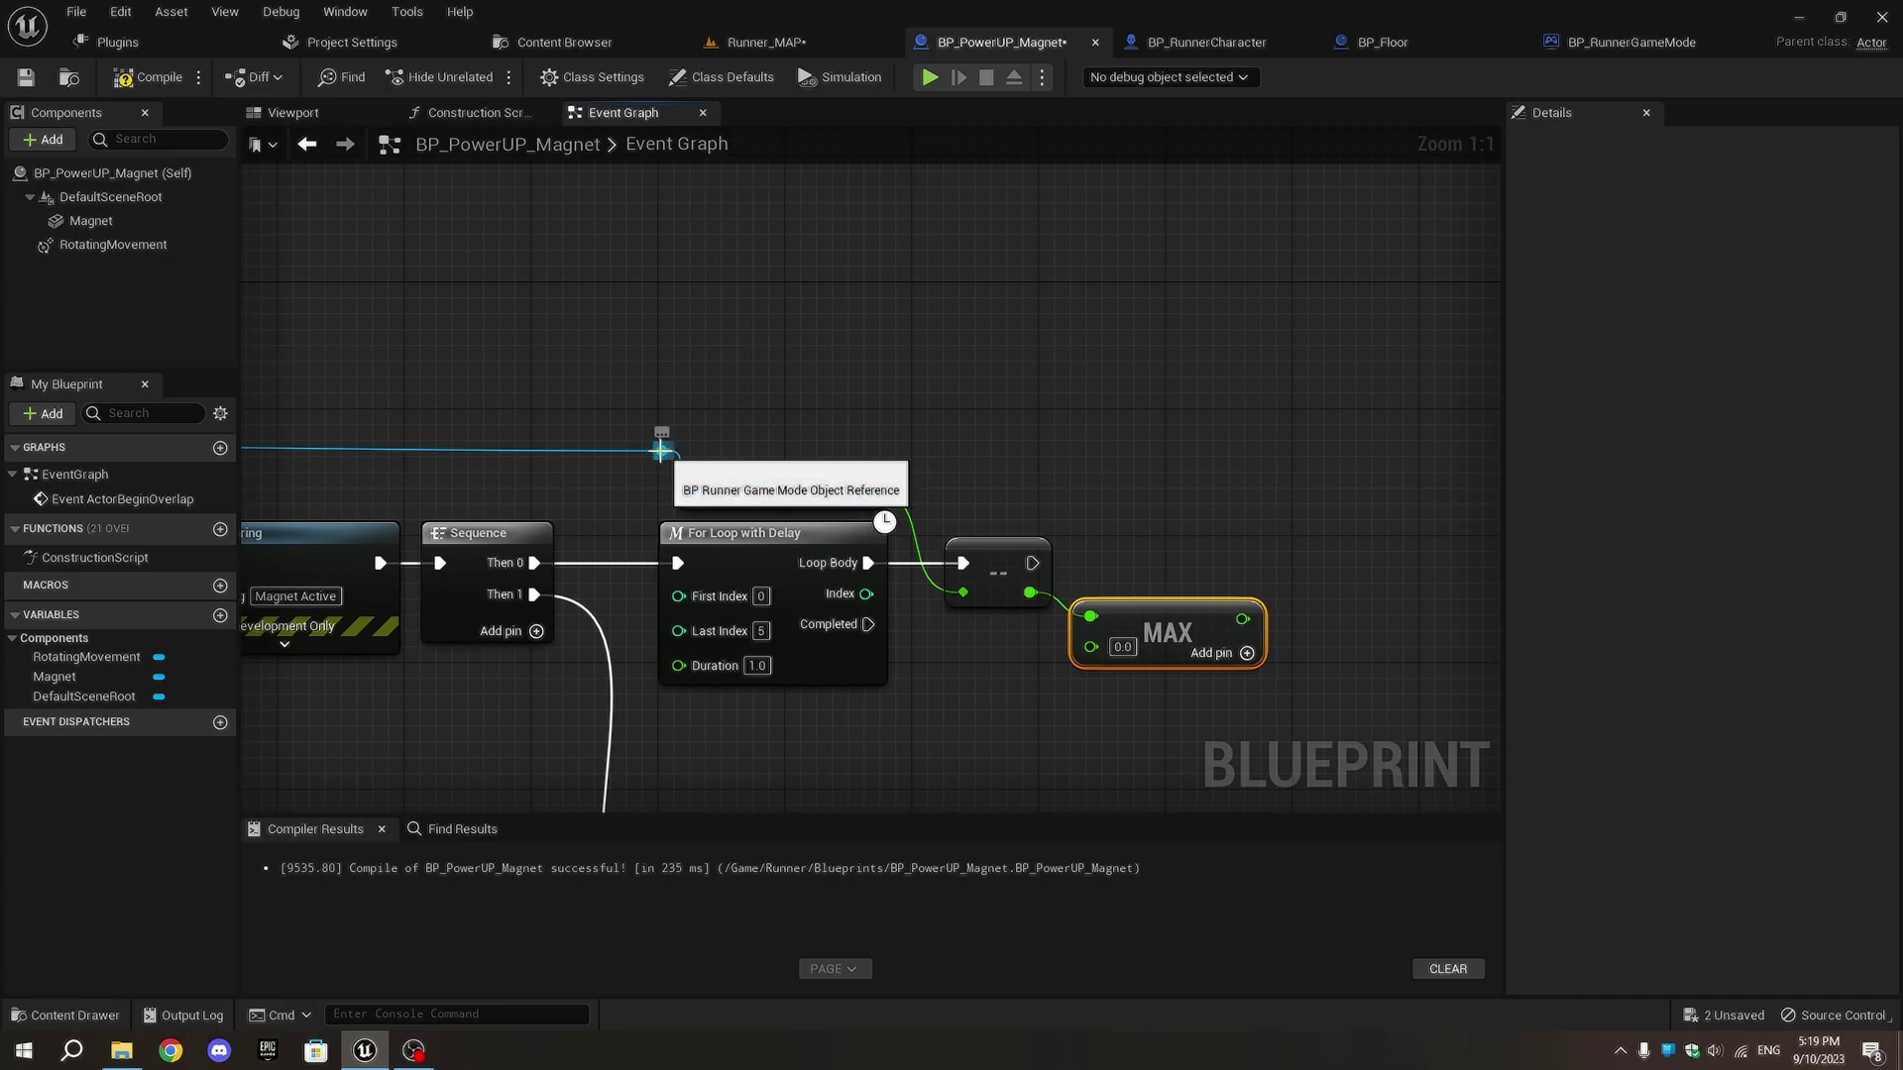
drag(662, 449, 1388, 595)
text(set magnet)
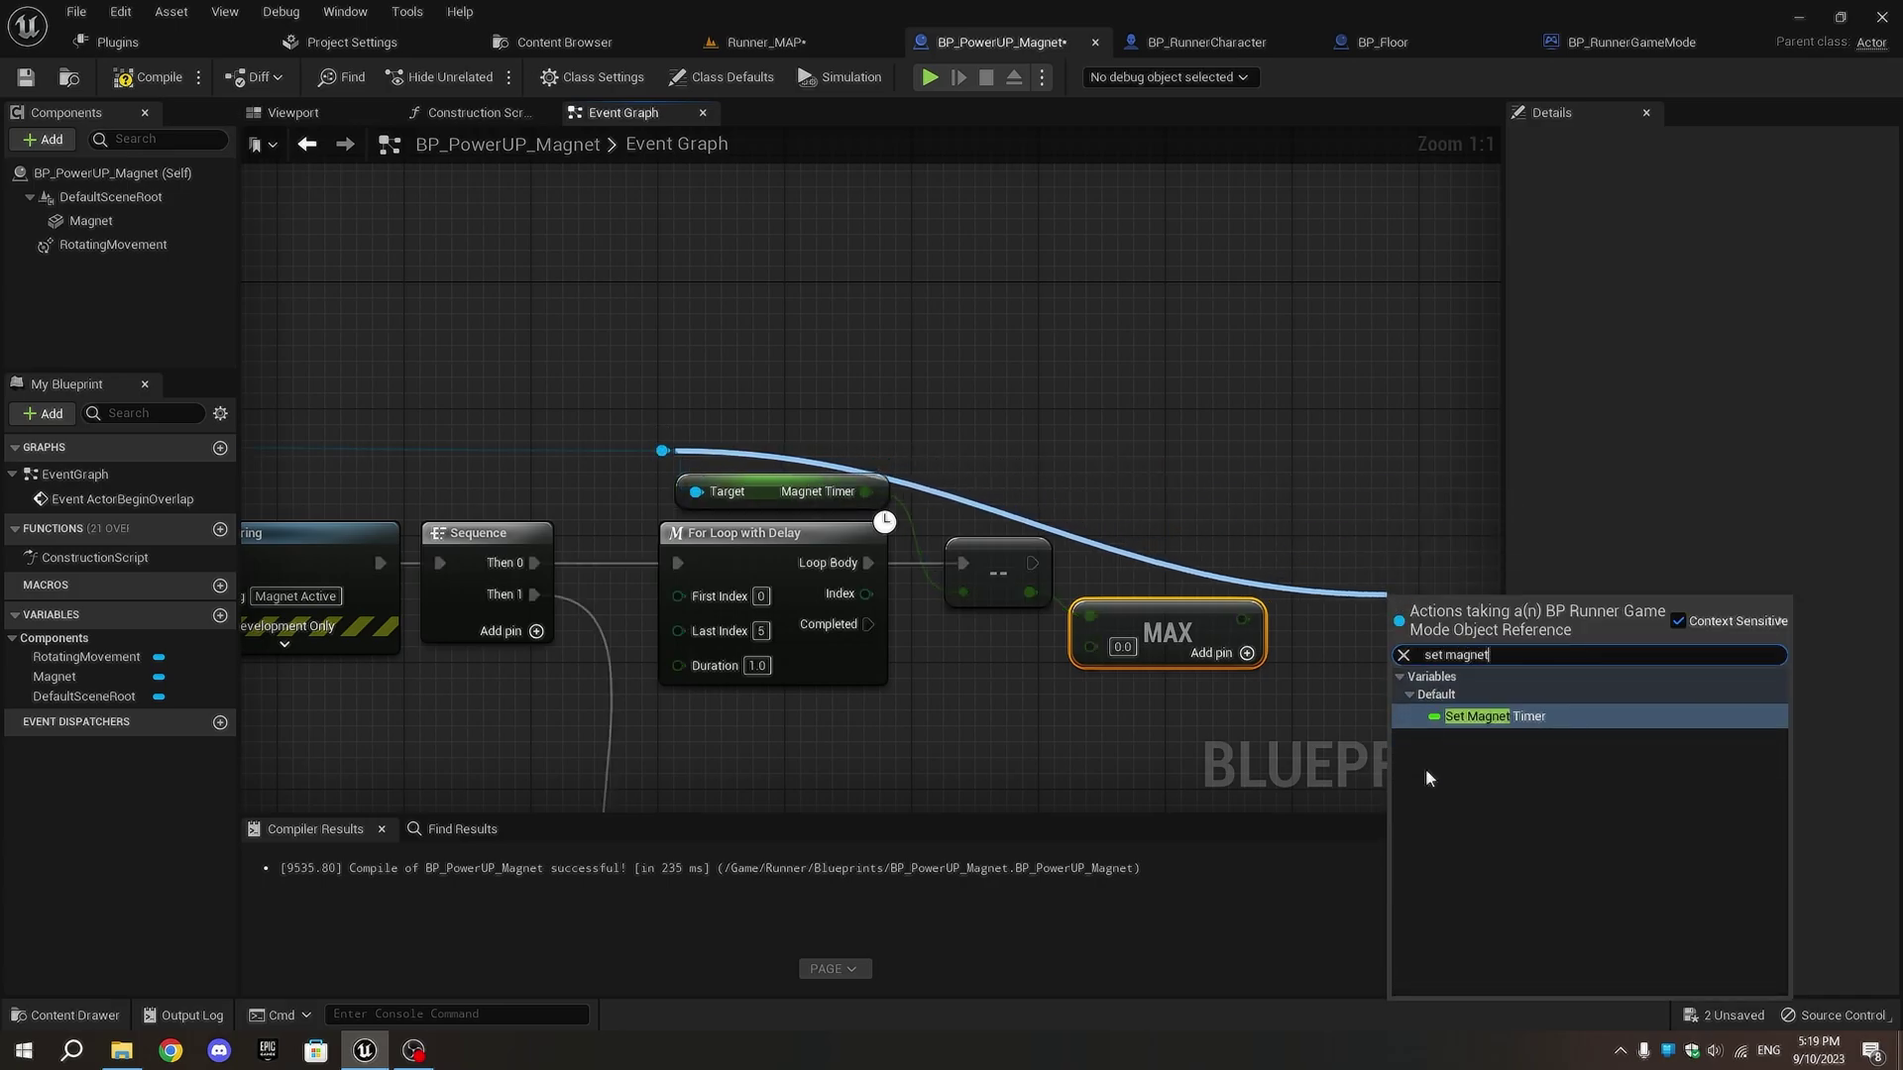
click(1466, 717)
double_click(930, 509)
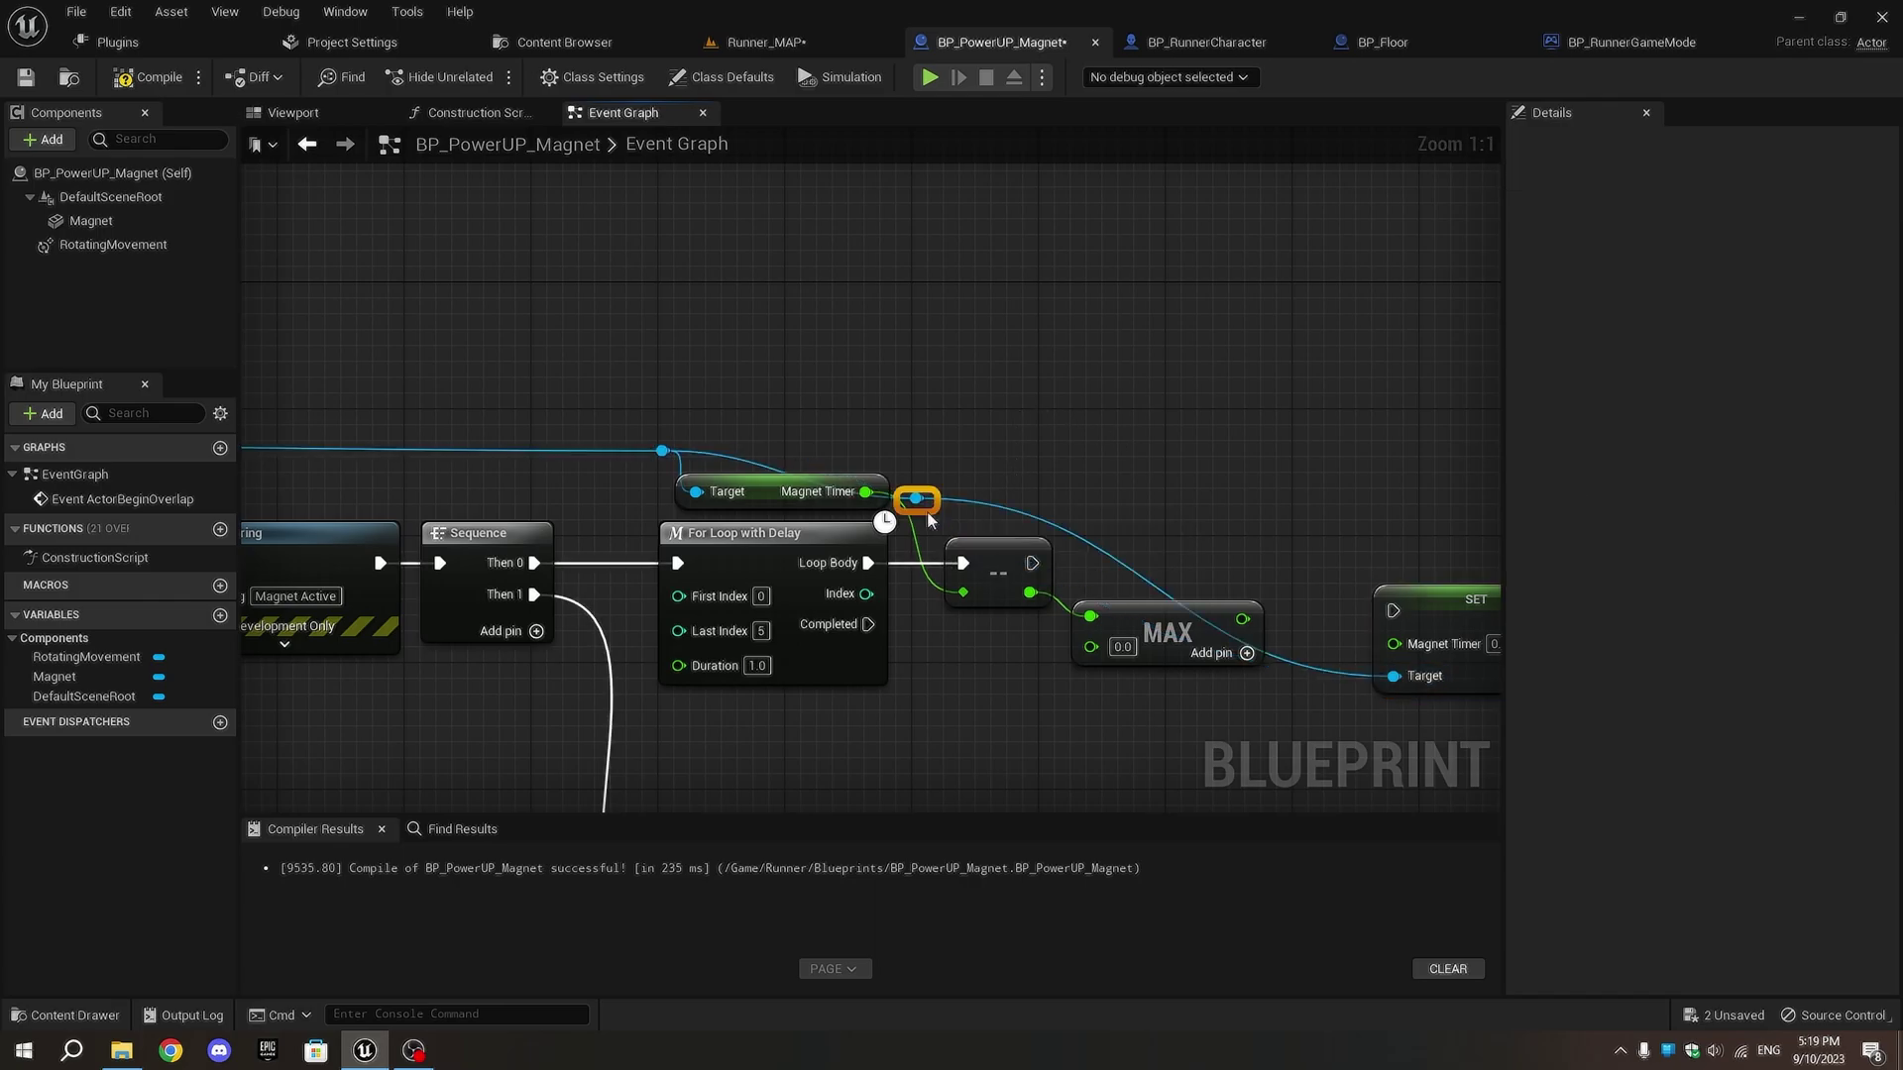
drag(919, 508, 995, 474)
drag(1170, 450, 1283, 468)
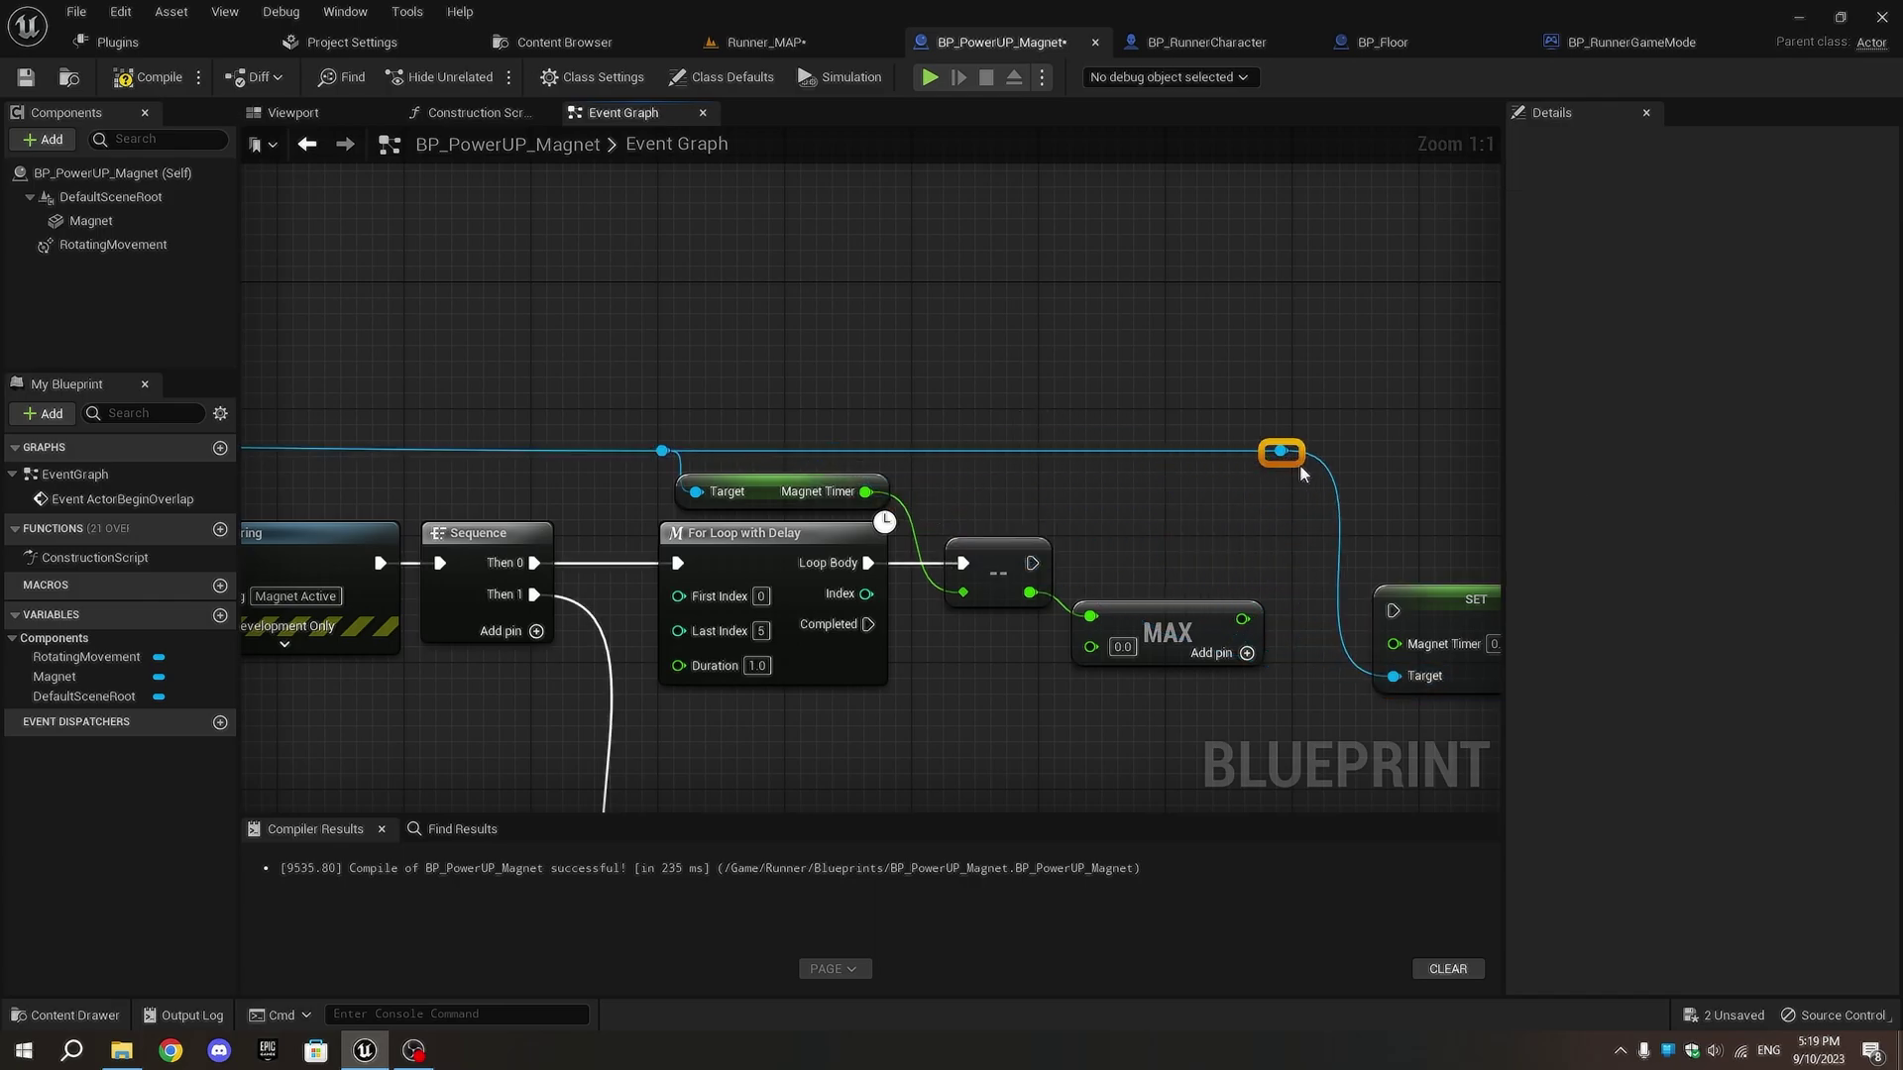
mouse_move(1389, 598)
drag(1054, 566, 1180, 571)
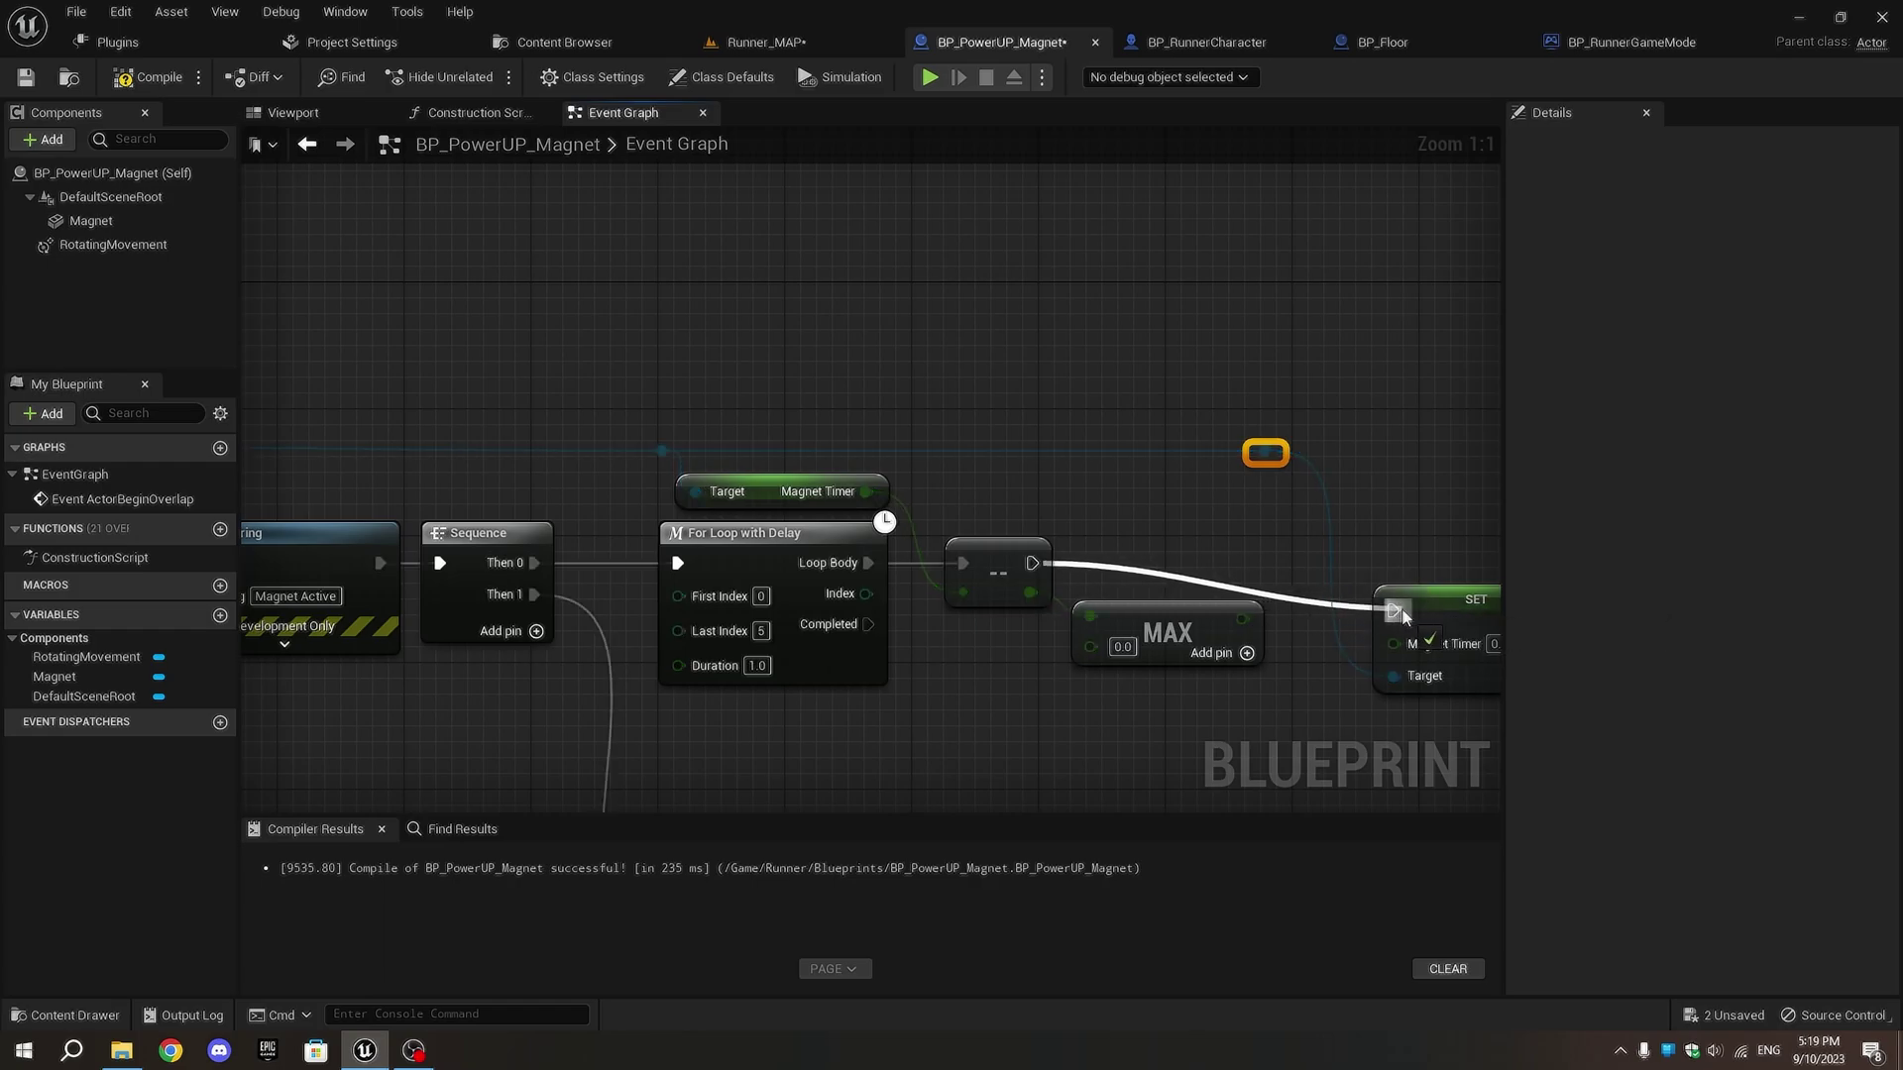
mouse_move(1402, 613)
mouse_down()
mouse_move(1355, 556)
mouse_move(1374, 554)
mouse_up()
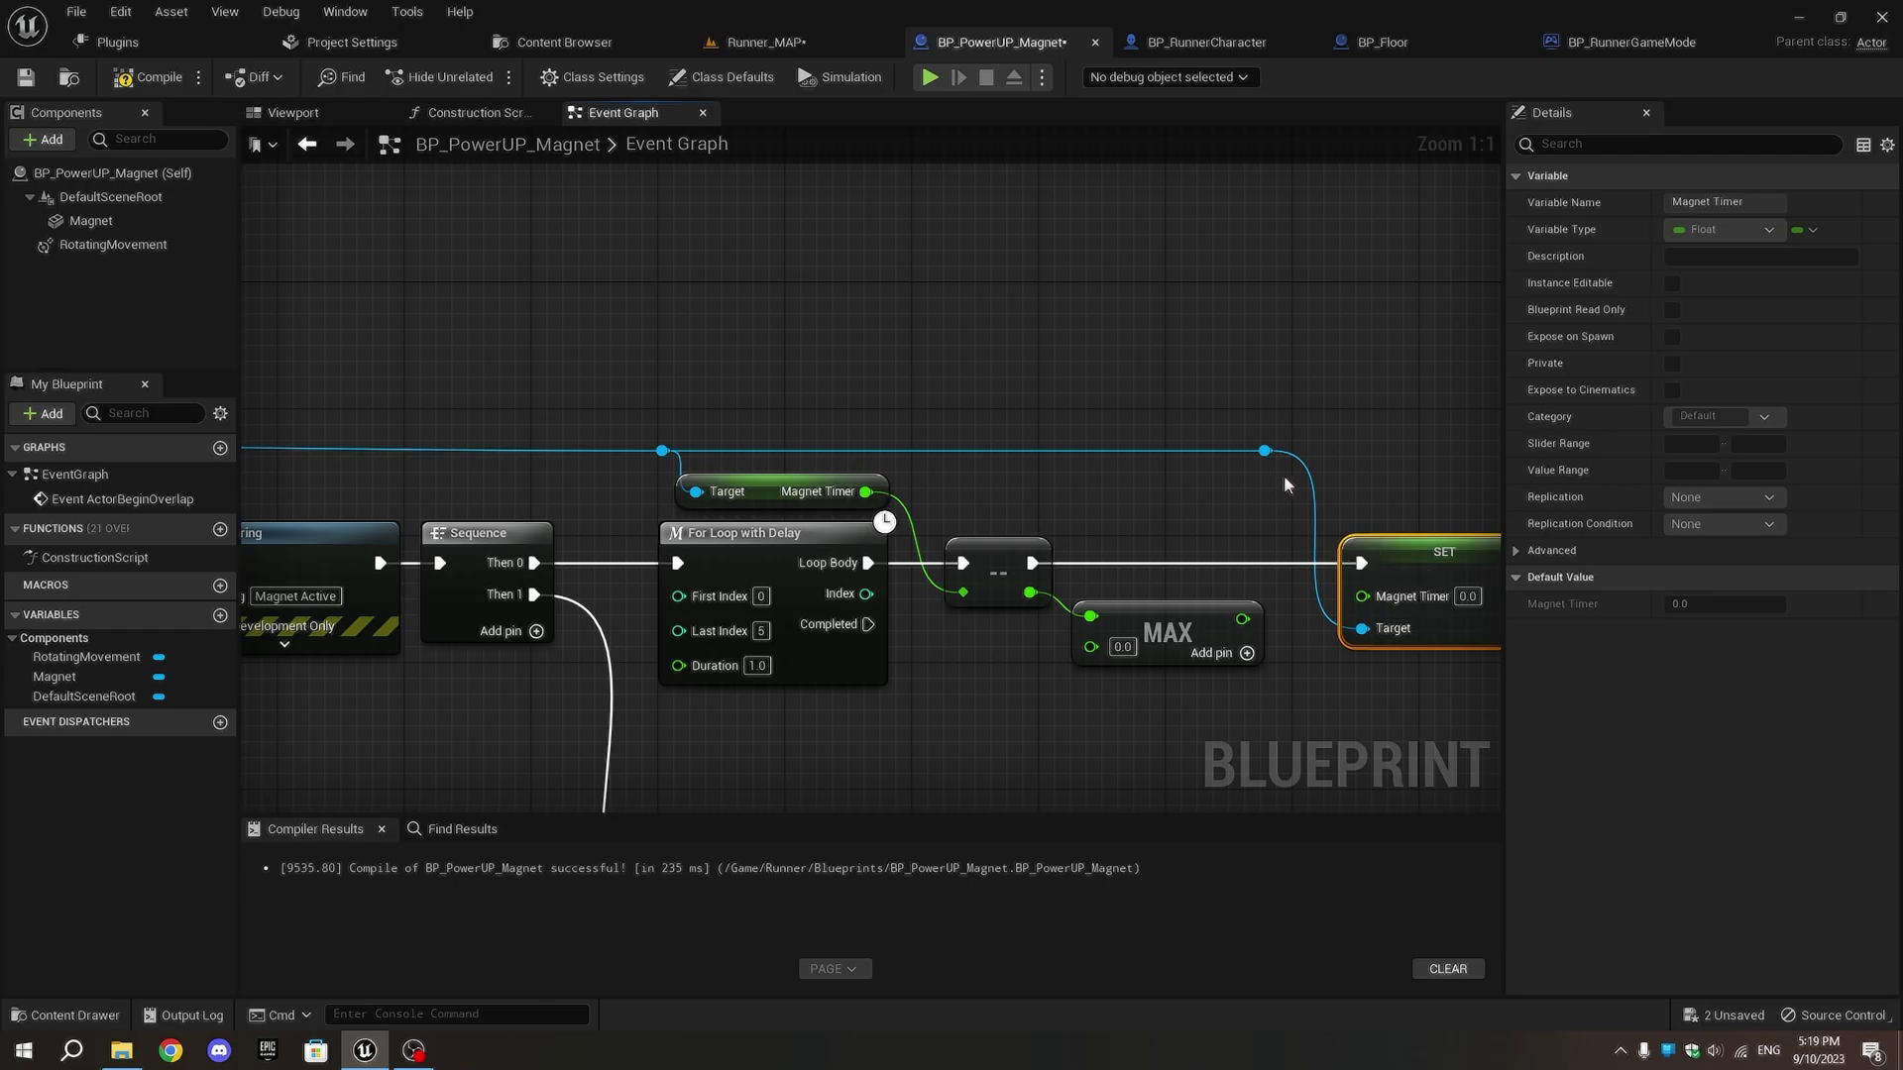
right_drag(1291, 475, 870, 614)
drag(857, 632, 993, 609)
right_drag(1000, 732, 887, 531)
- Add a Print String after the setter that prints the Magnet Timer value
drag(866, 537, 942, 558)
text(print string)
key(Return)
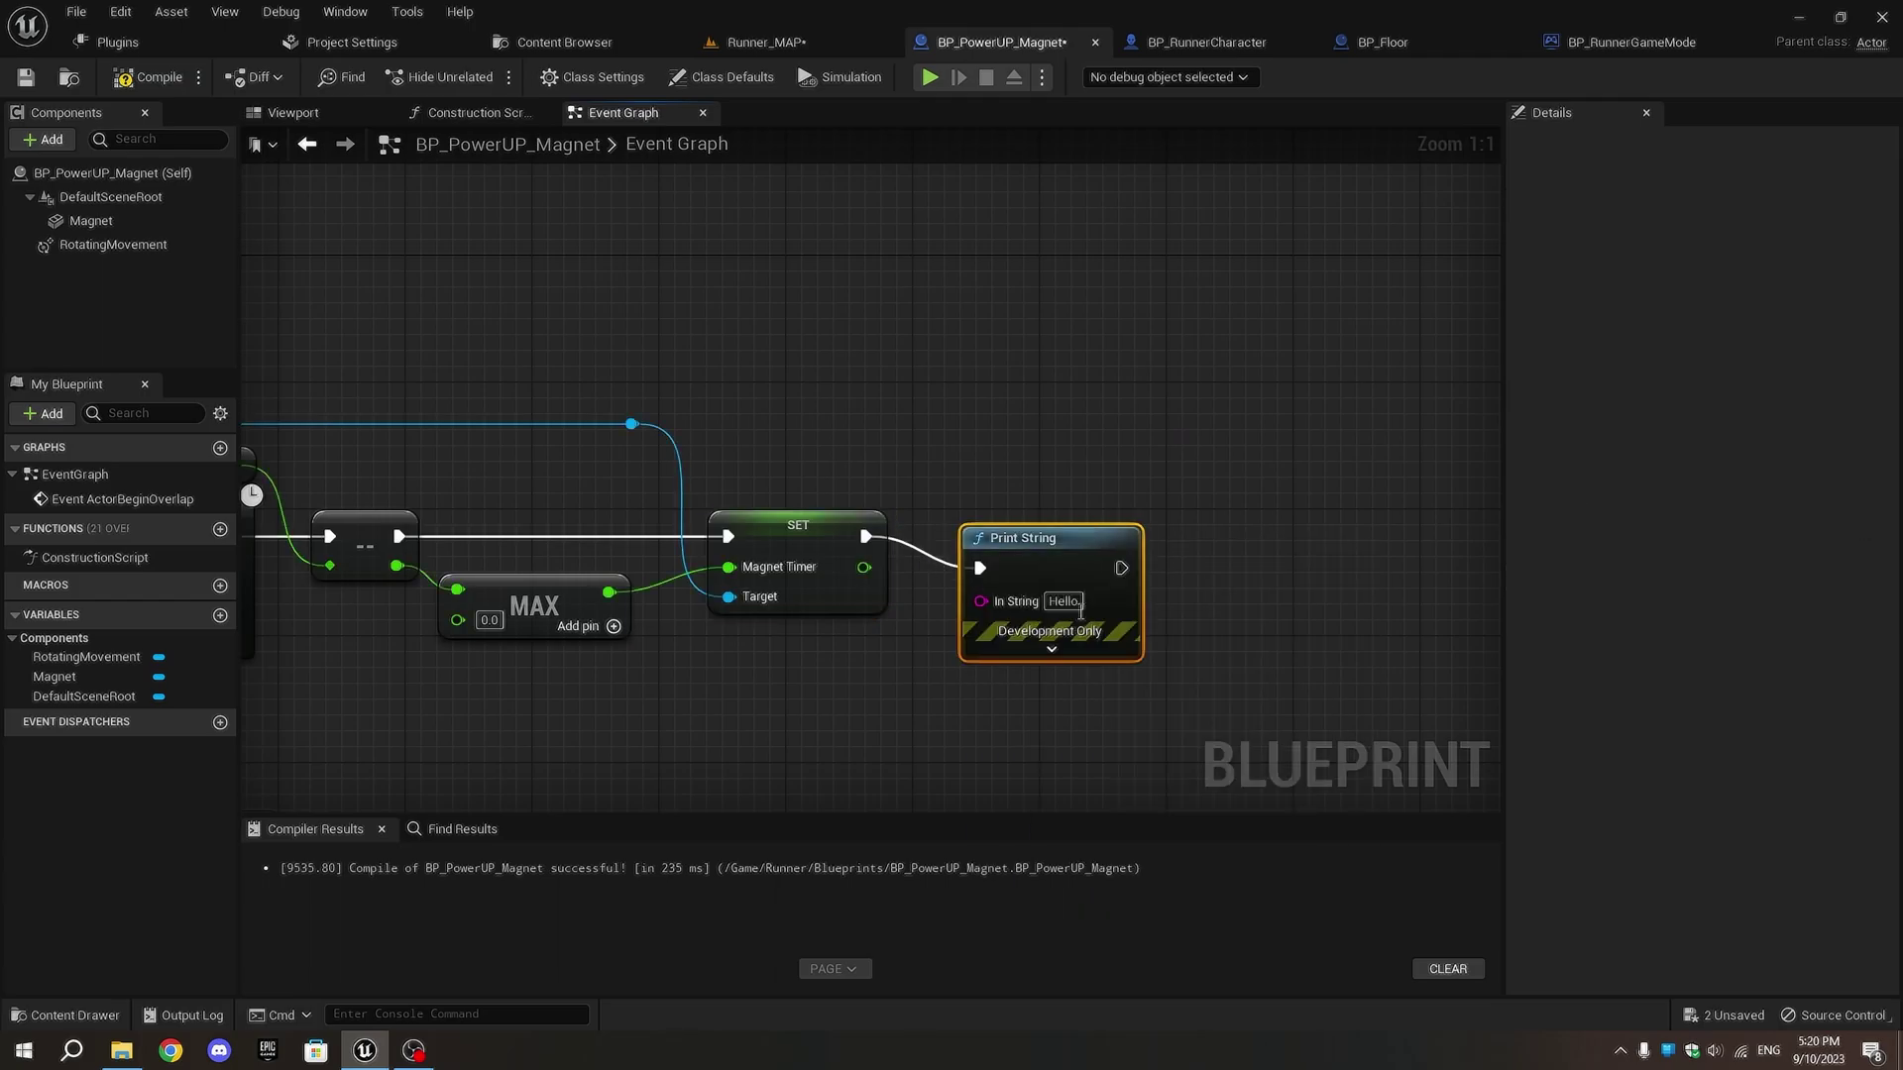
drag(1036, 558, 1114, 527)
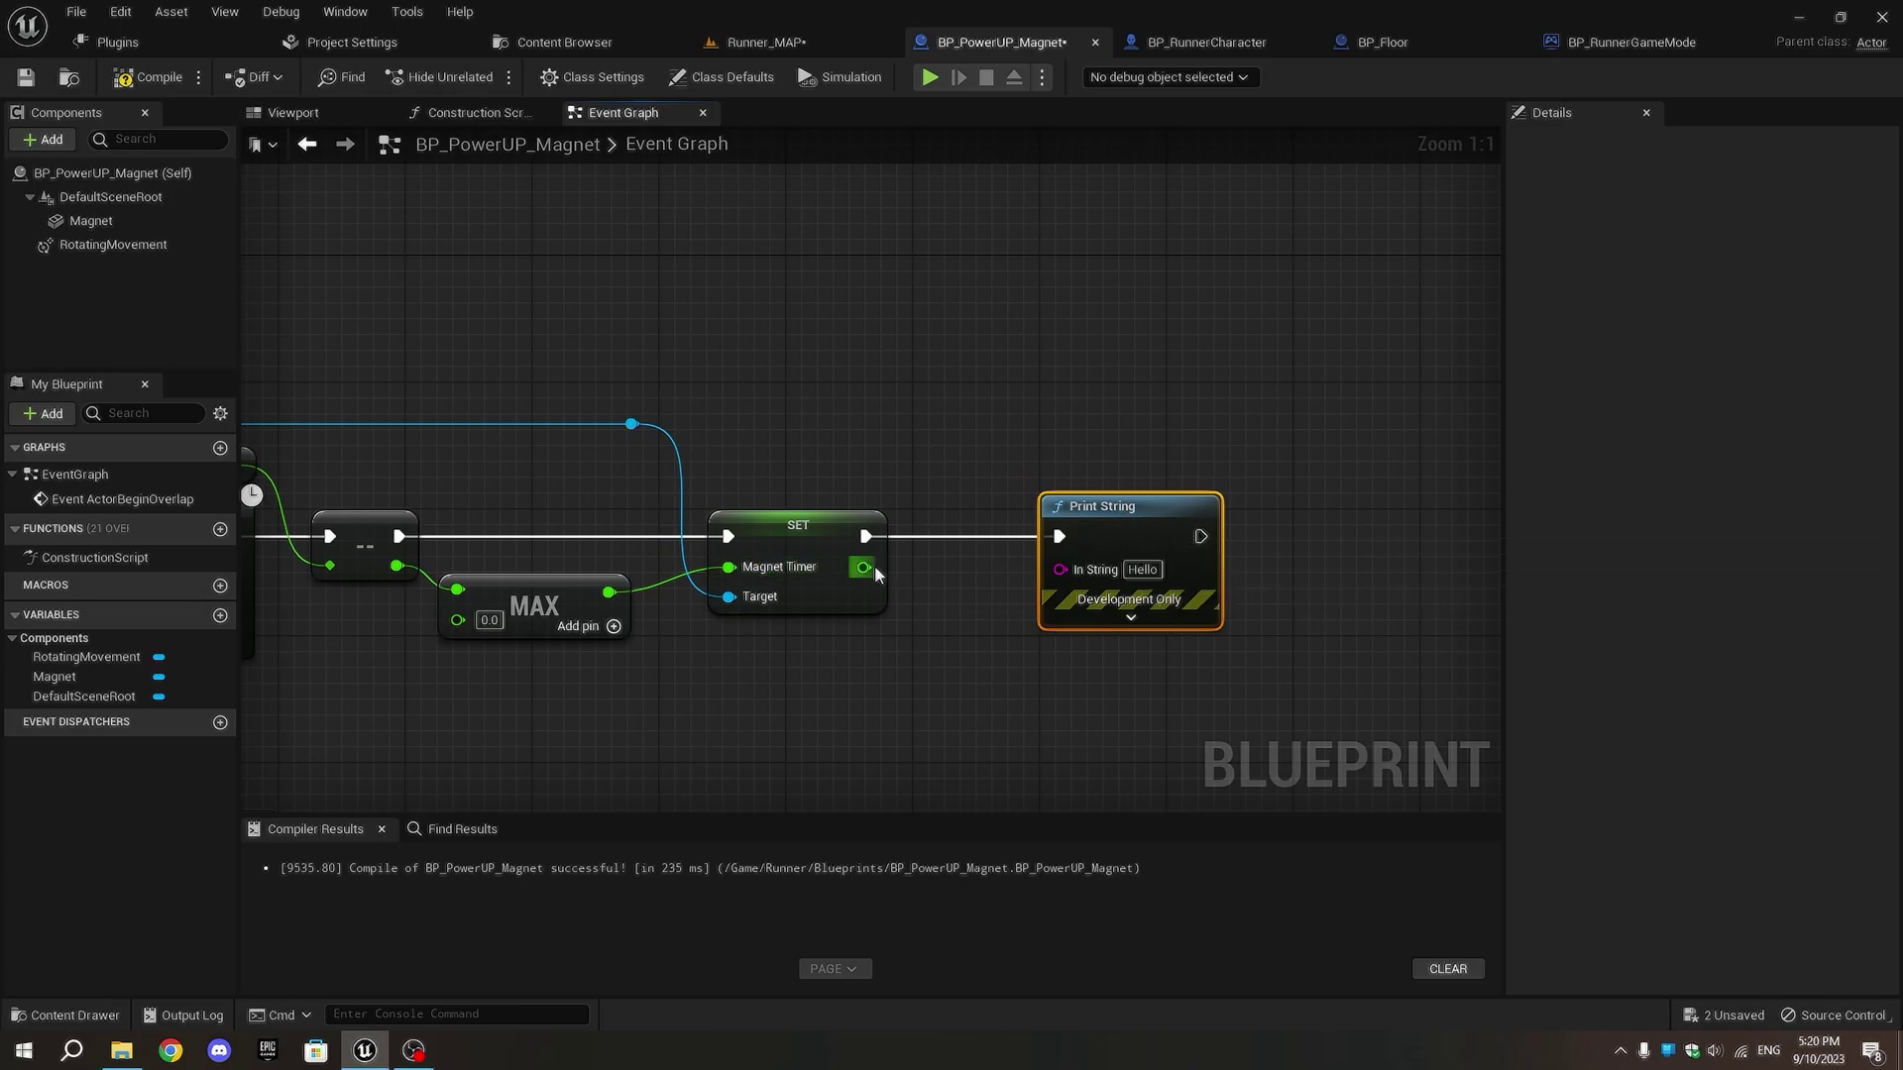
drag(873, 565, 1059, 569)
drag(974, 509, 973, 483)
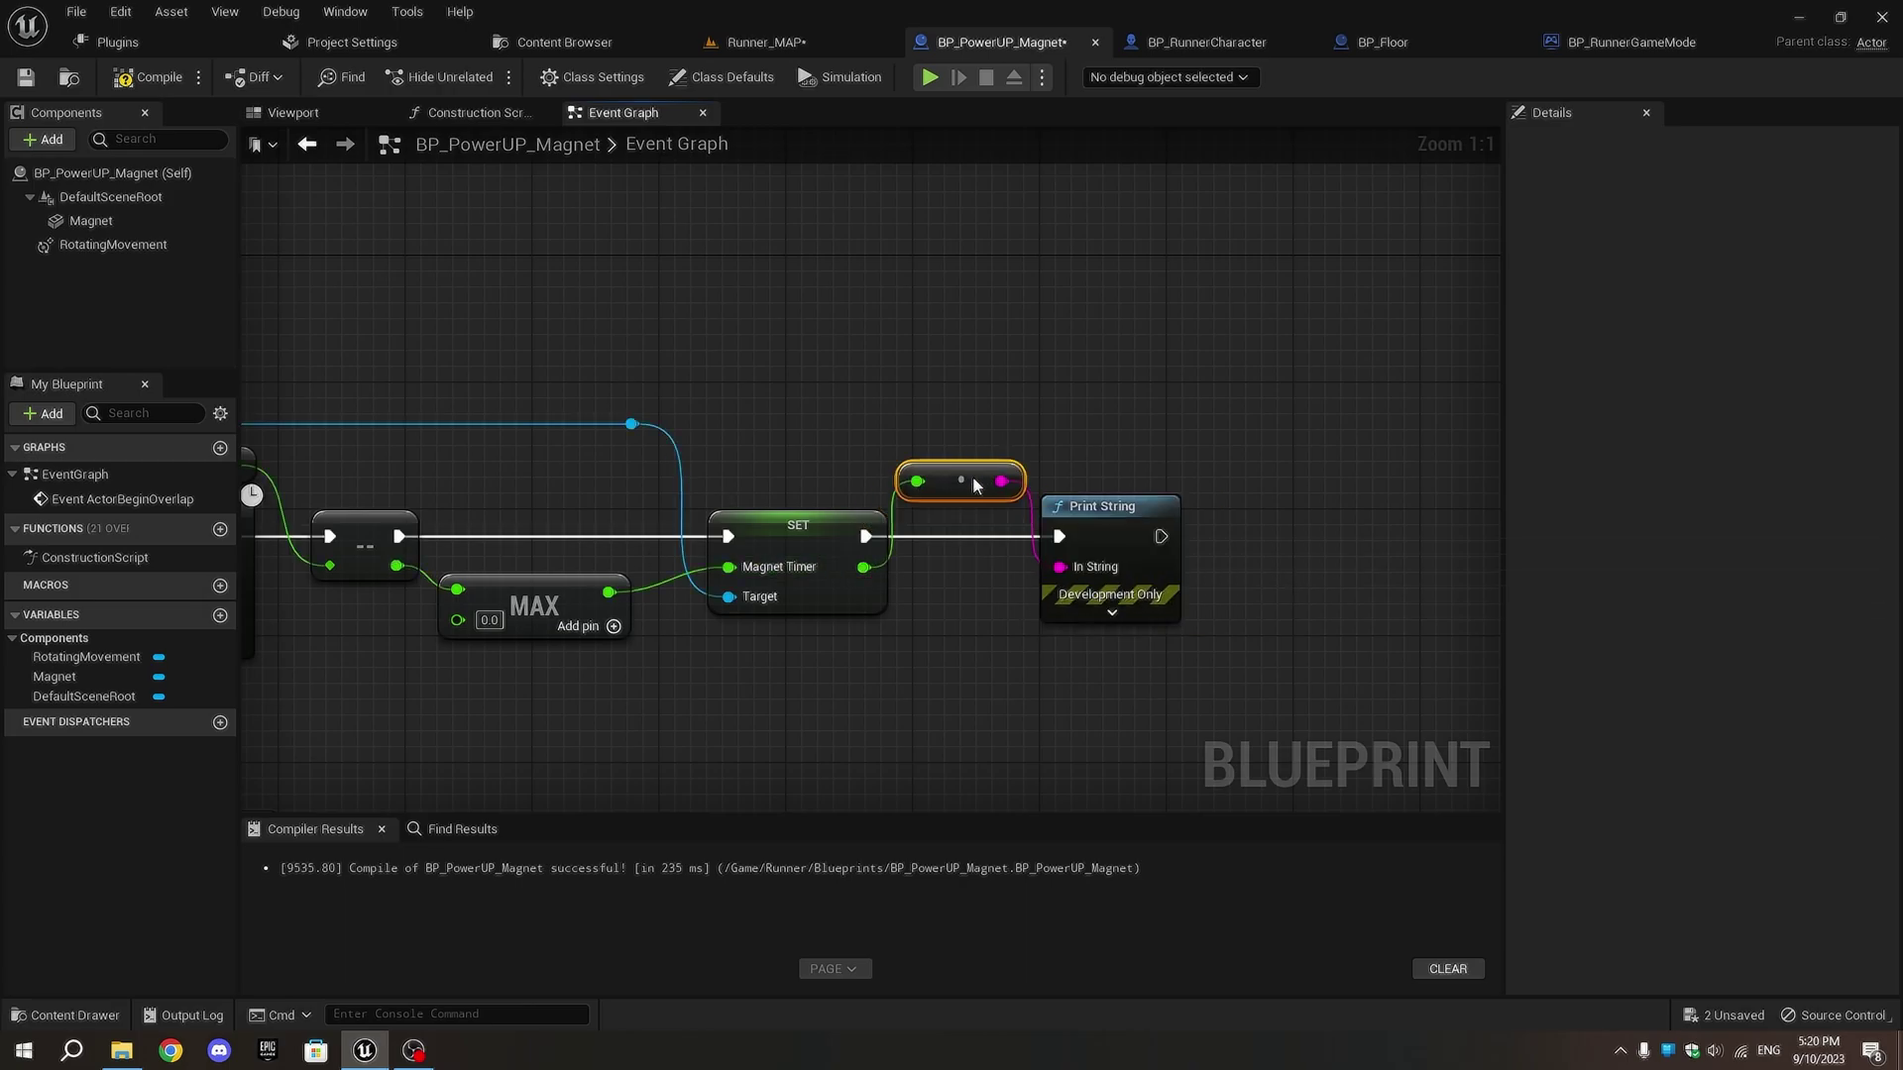
- Make the printed text yellow, then compile and save the magnet Blueprint
click(1111, 612)
click(1133, 665)
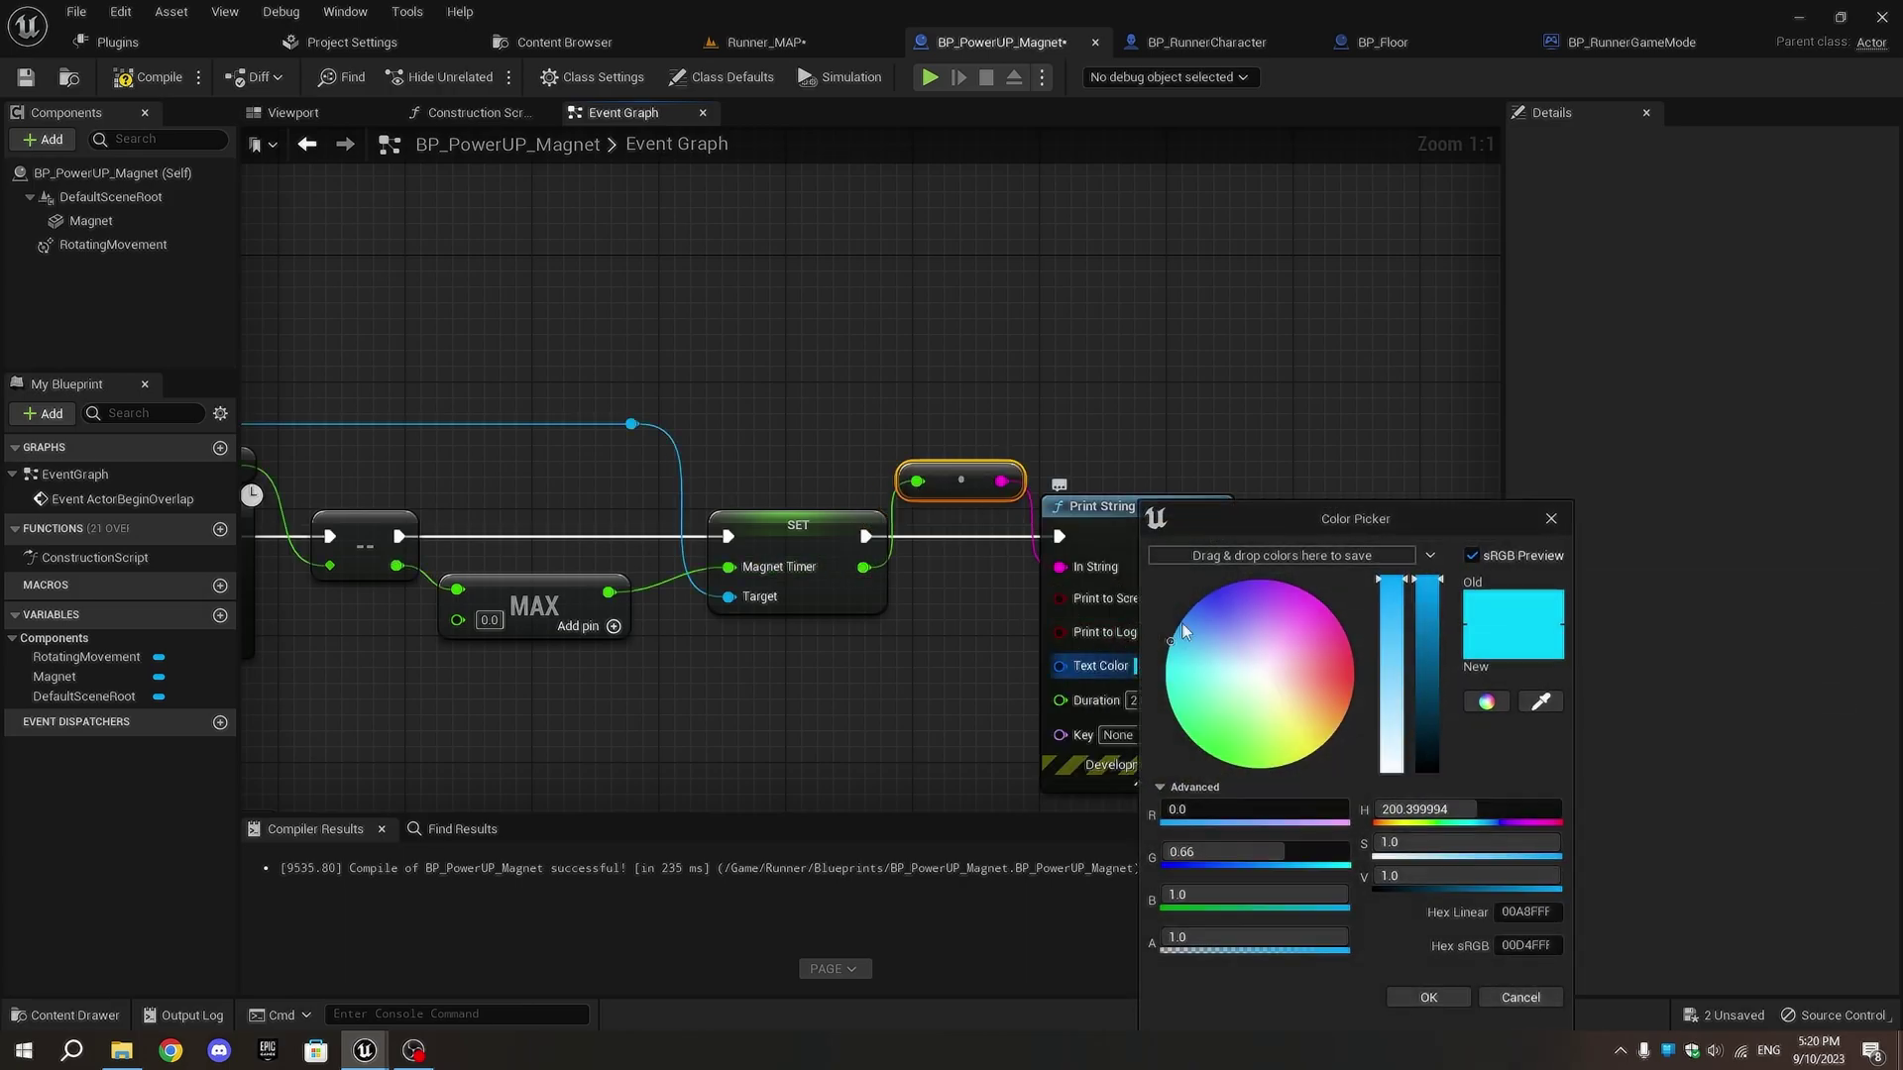
click(1237, 710)
drag(1273, 734, 1295, 802)
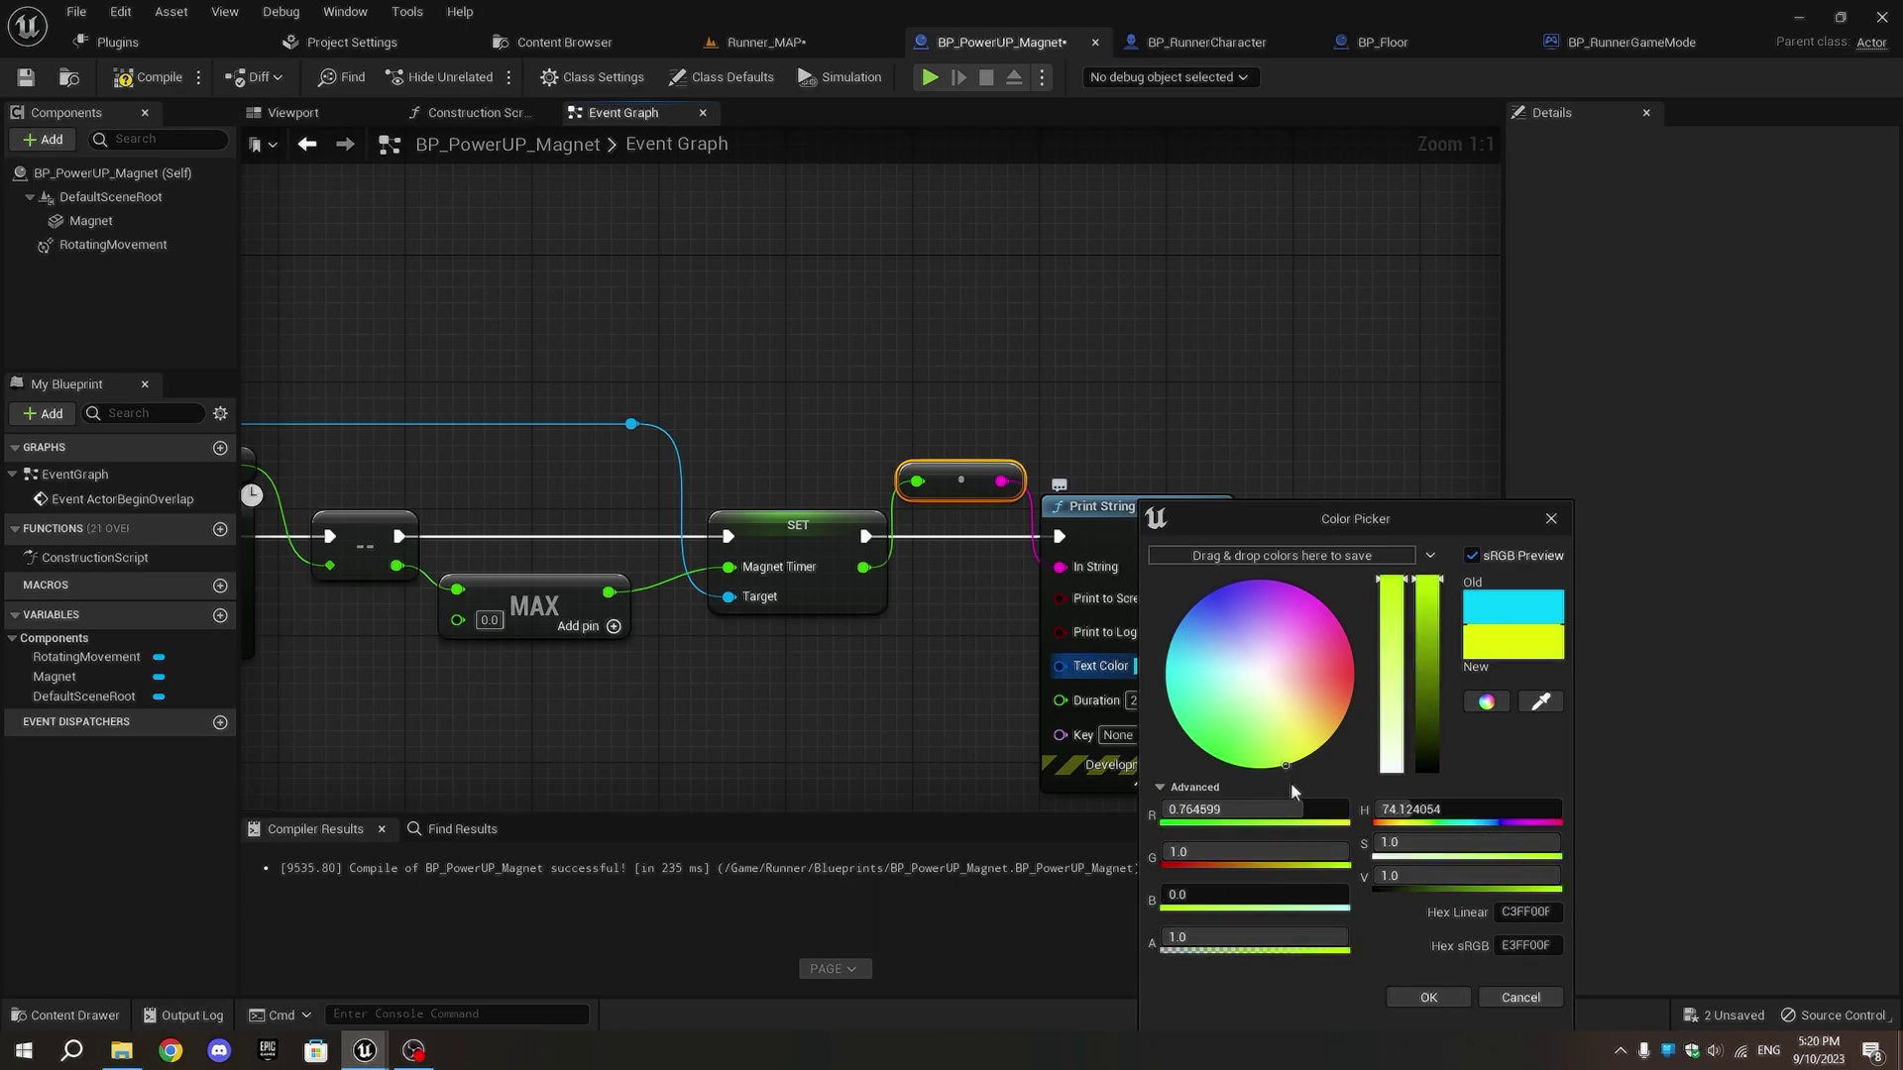
click(1428, 993)
scroll(1302, 716, down, 2)
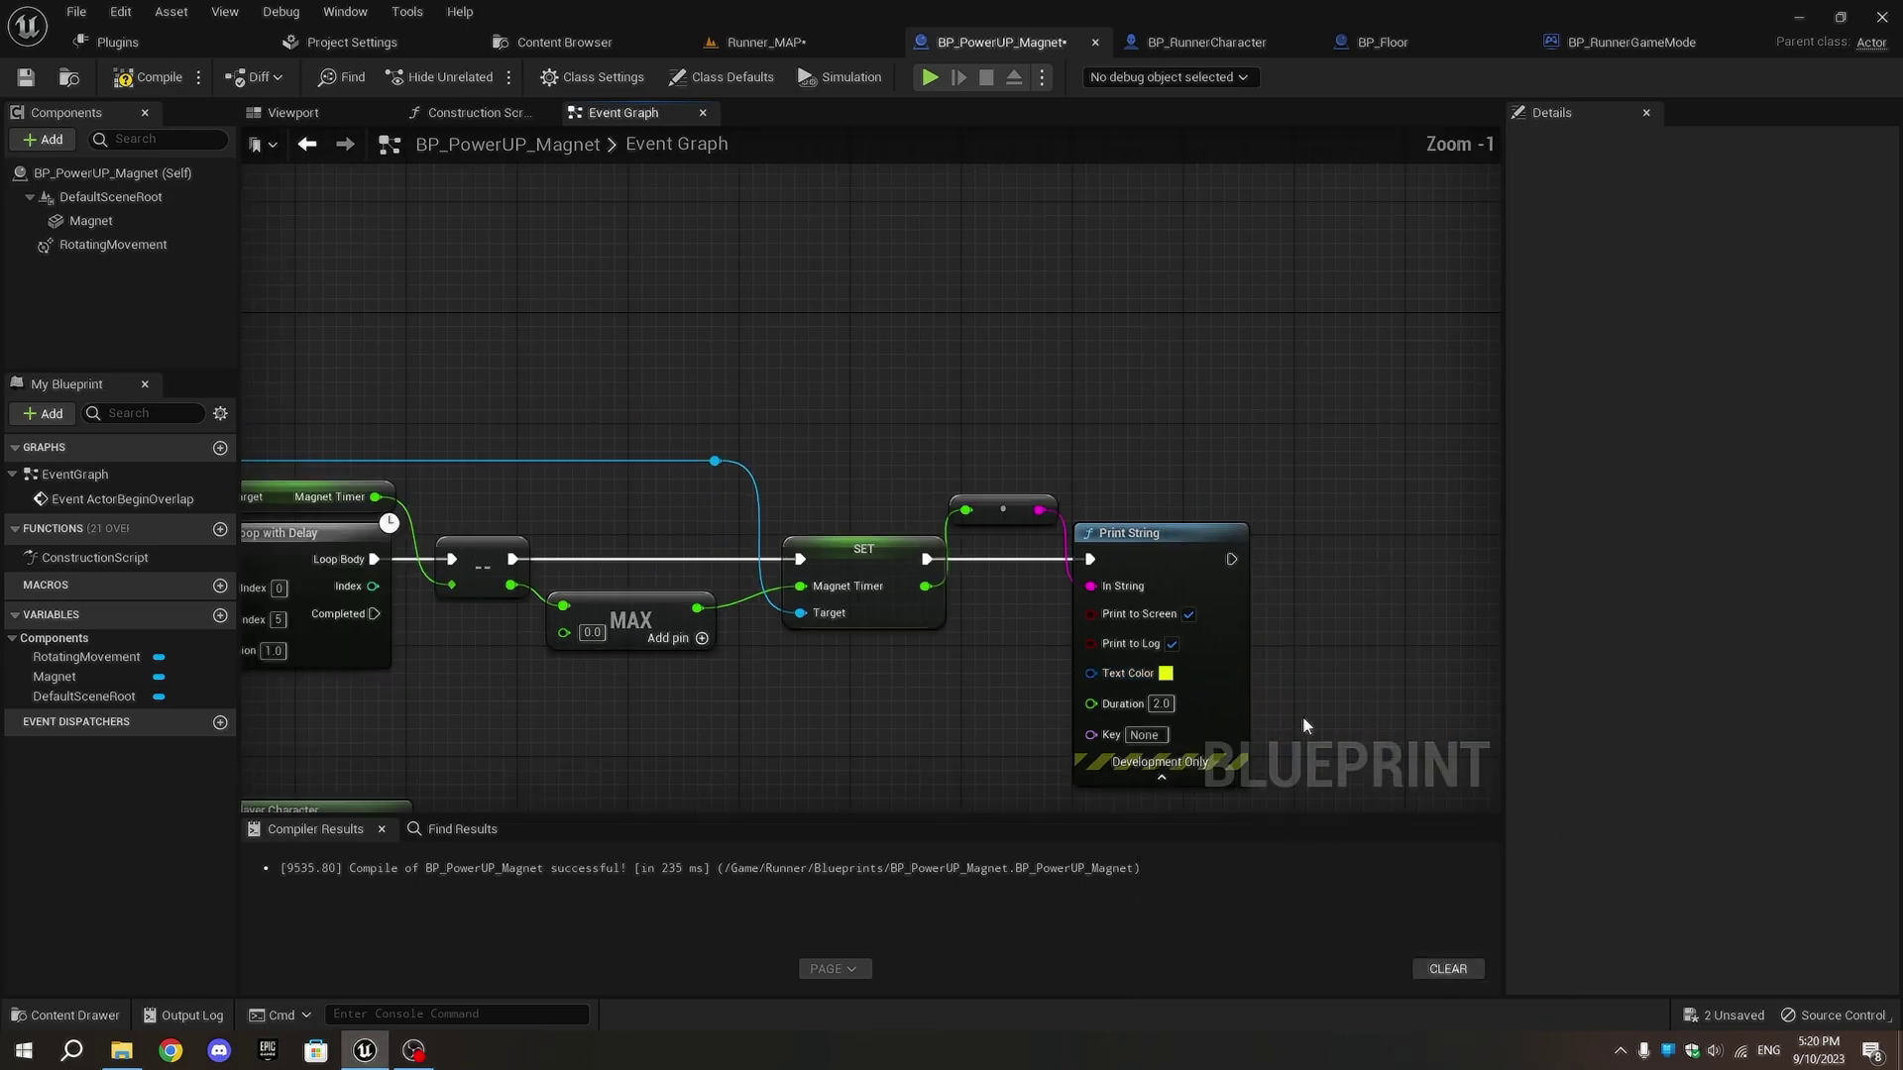
click(1183, 770)
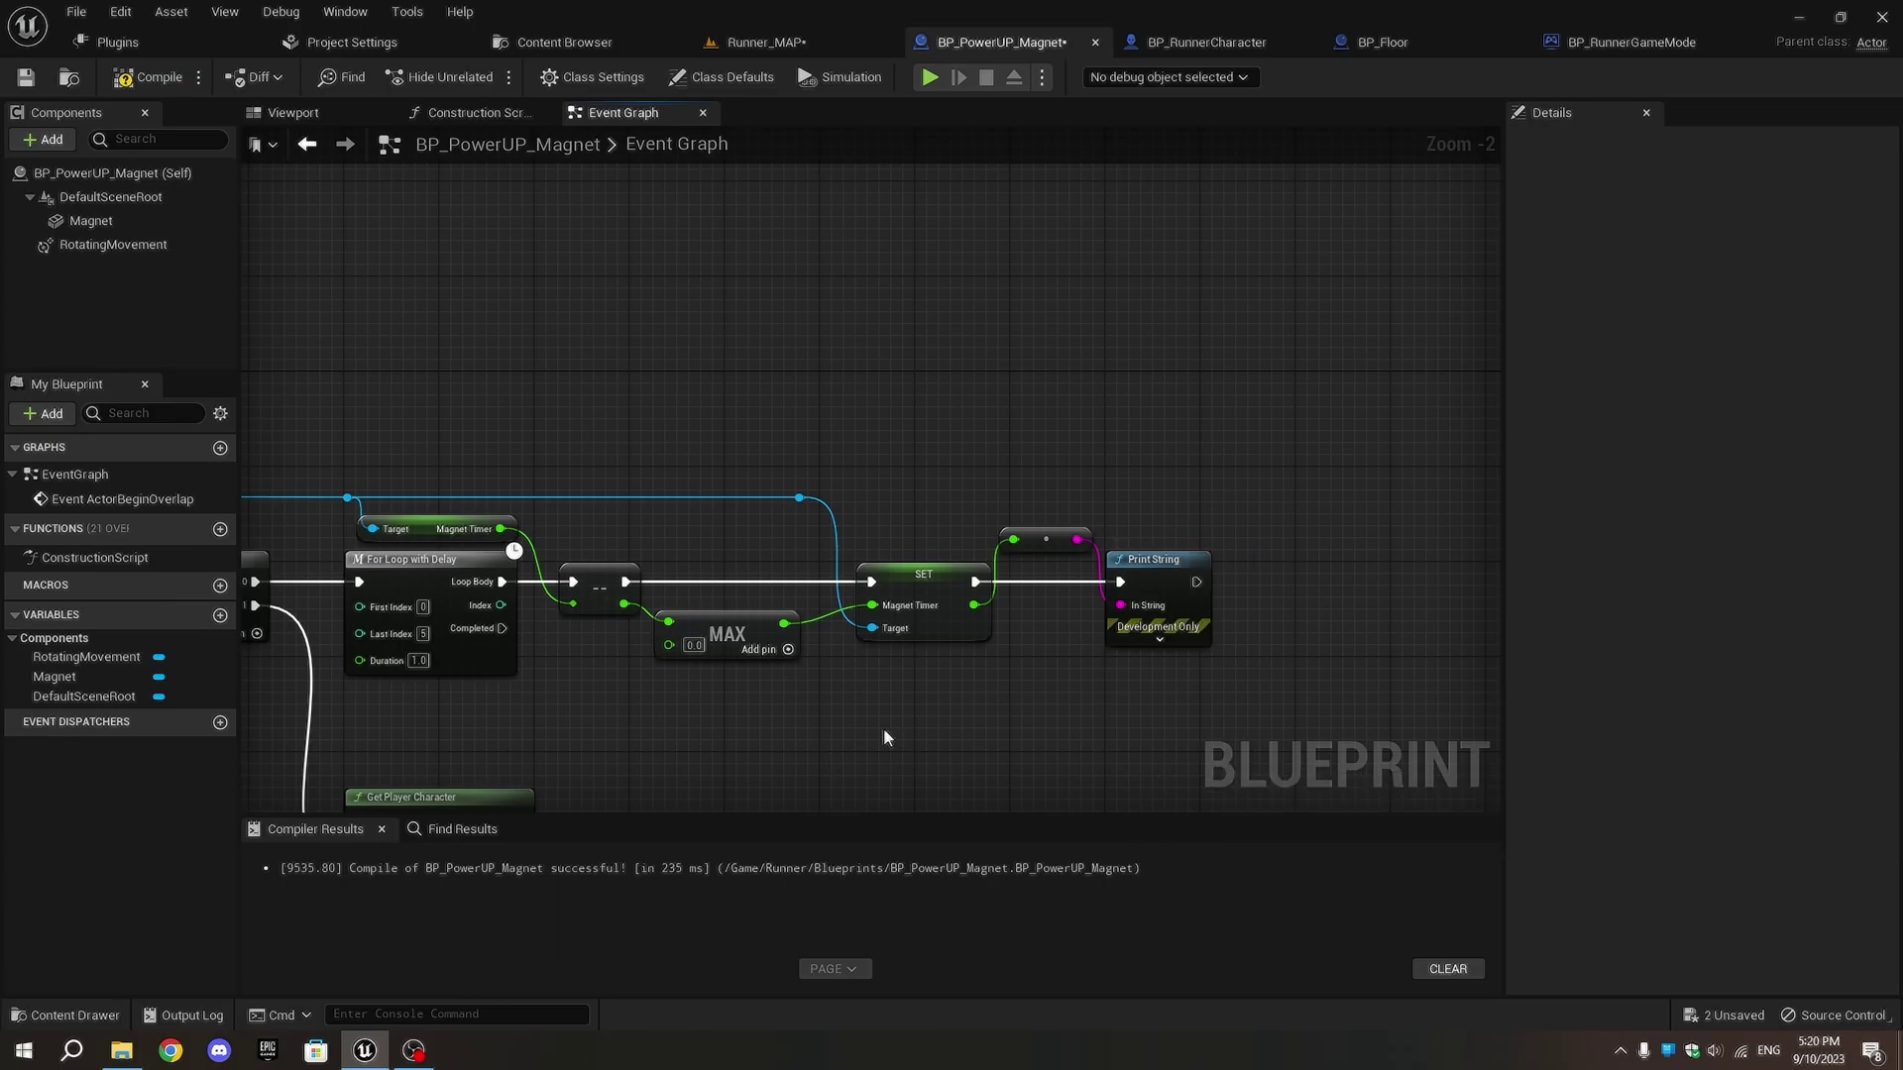
scroll(864, 722, down, 1)
mouse_move(864, 722)
right_down()
mouse_move(1373, 728)
mouse_move(819, 658)
mouse_move(1031, 581)
right_up()
scroll(983, 733, up, 3)
scroll(1286, 709, down, 1)
scroll(881, 664, down, 2)
scroll(818, 650, down, 2)
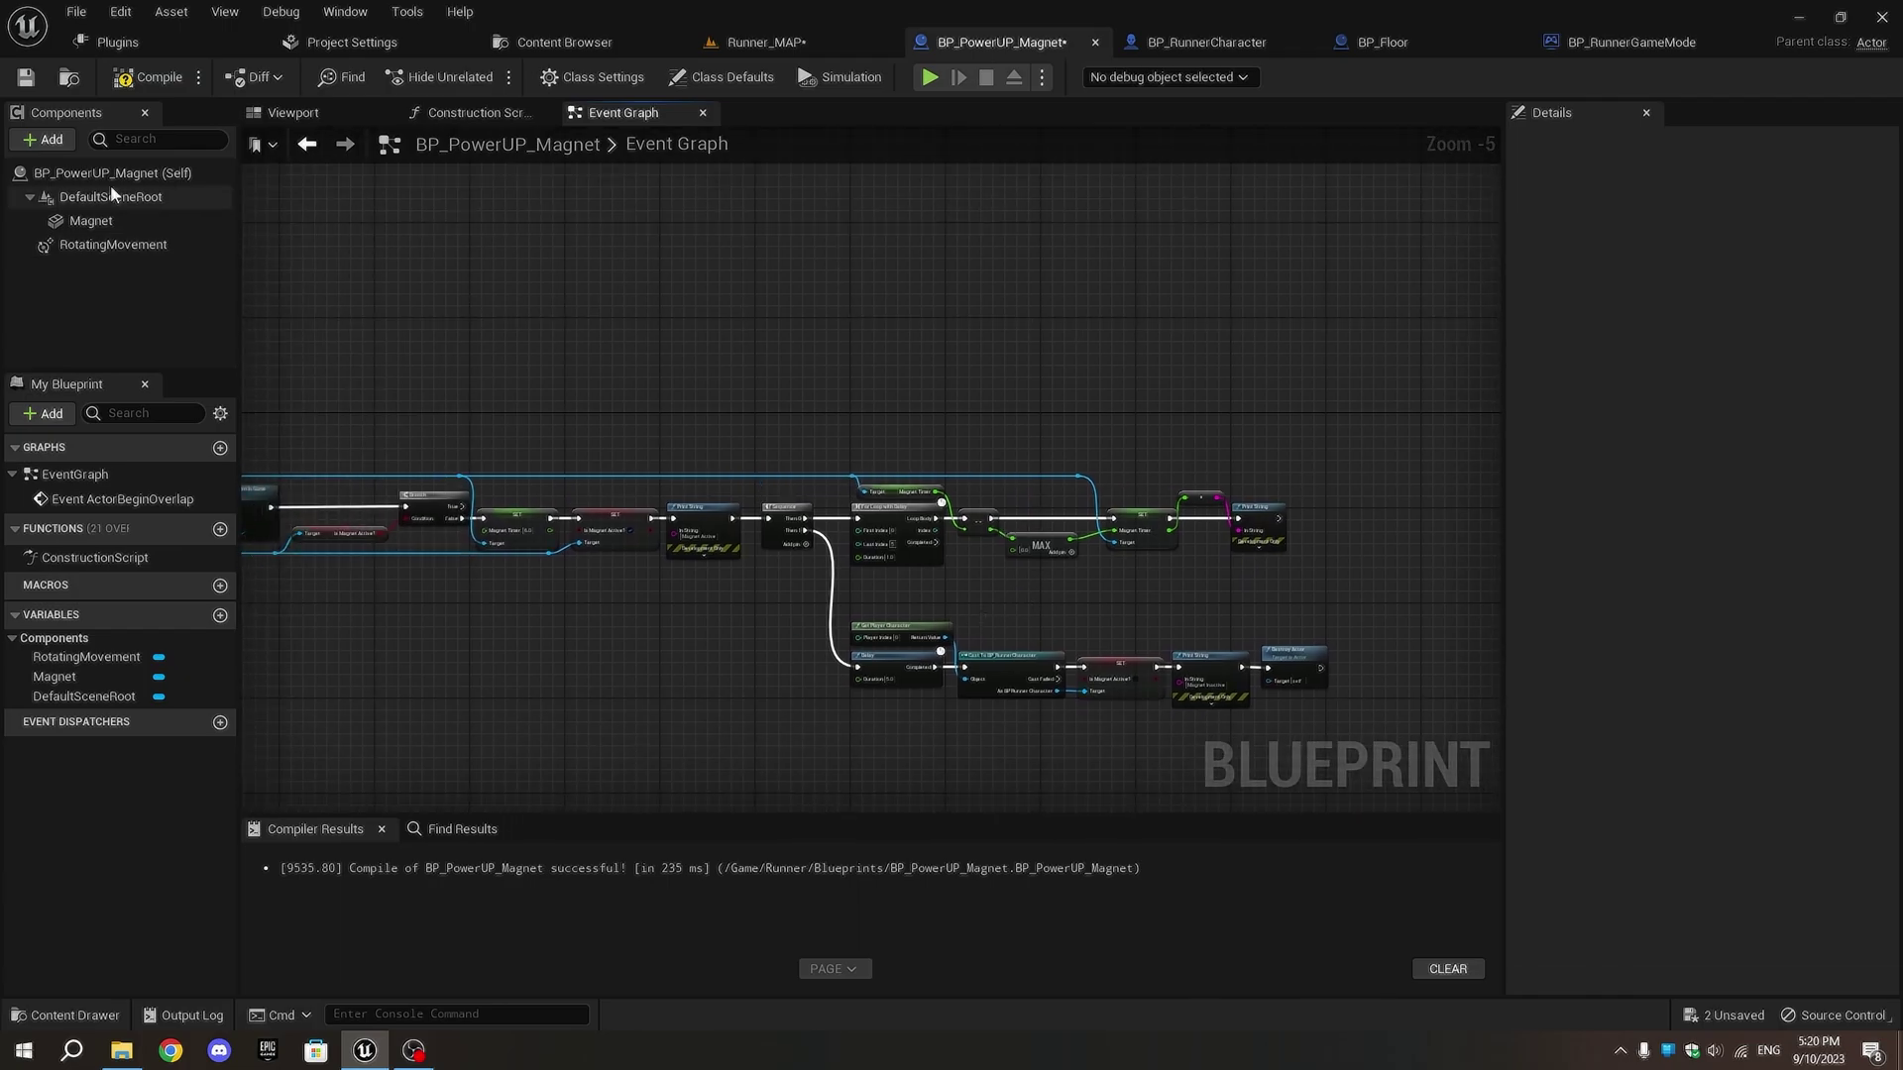
click(148, 76)
click(25, 76)
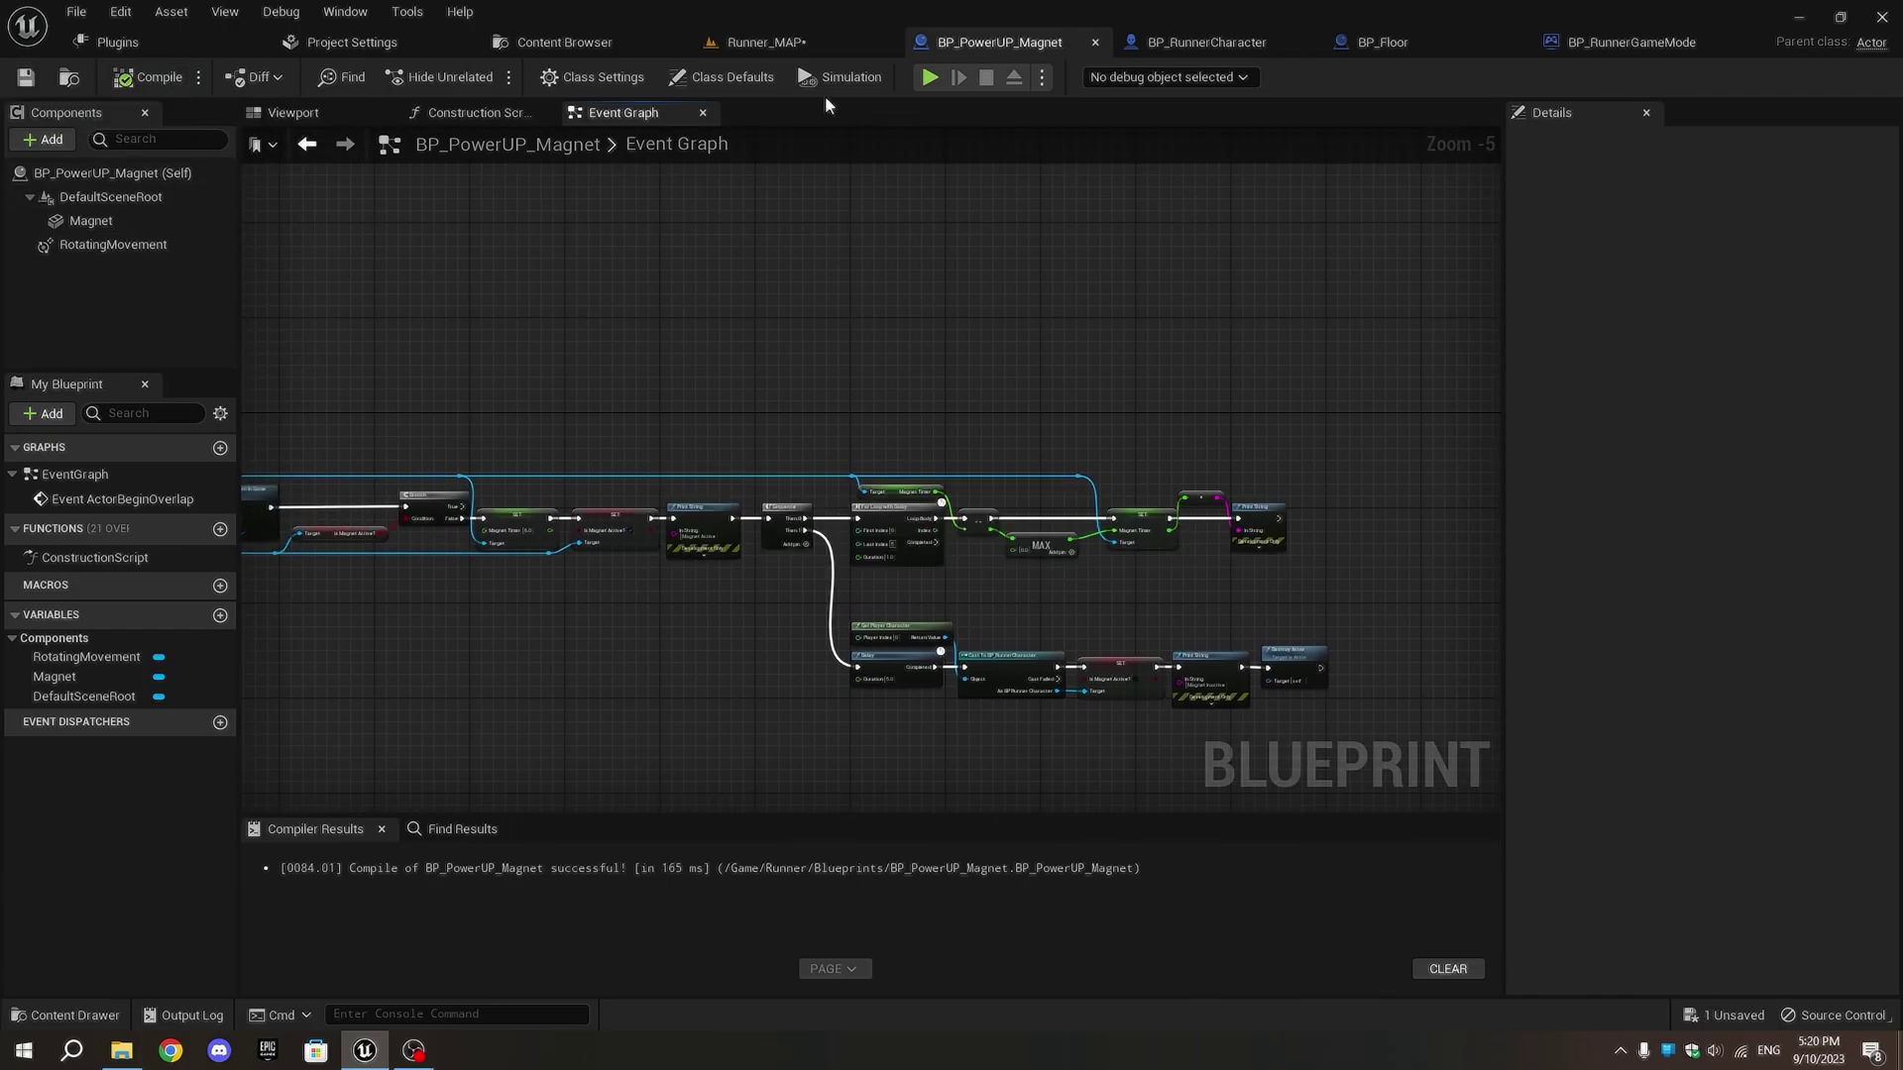
- Play-test Runner_MAP, steering the runner with A and D to collect the magnet
click(768, 44)
click(499, 77)
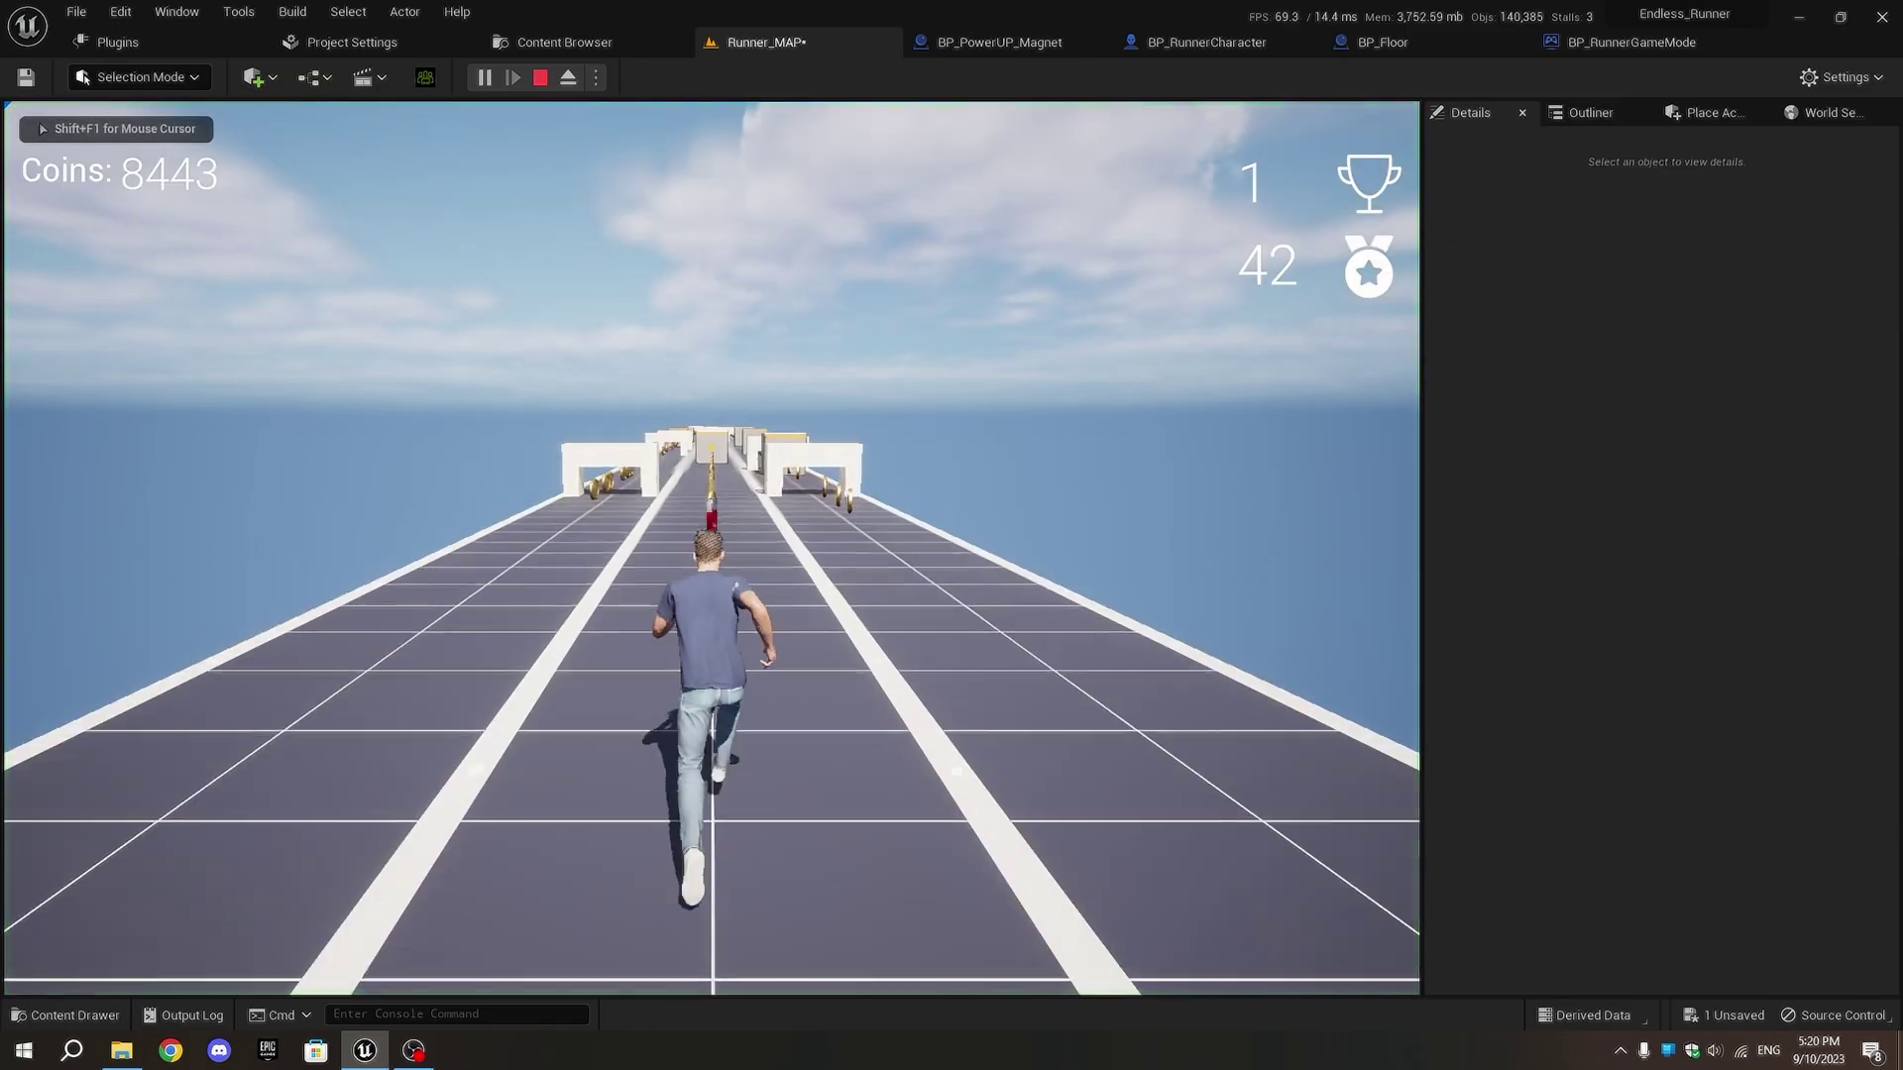
key(d)
key(a)
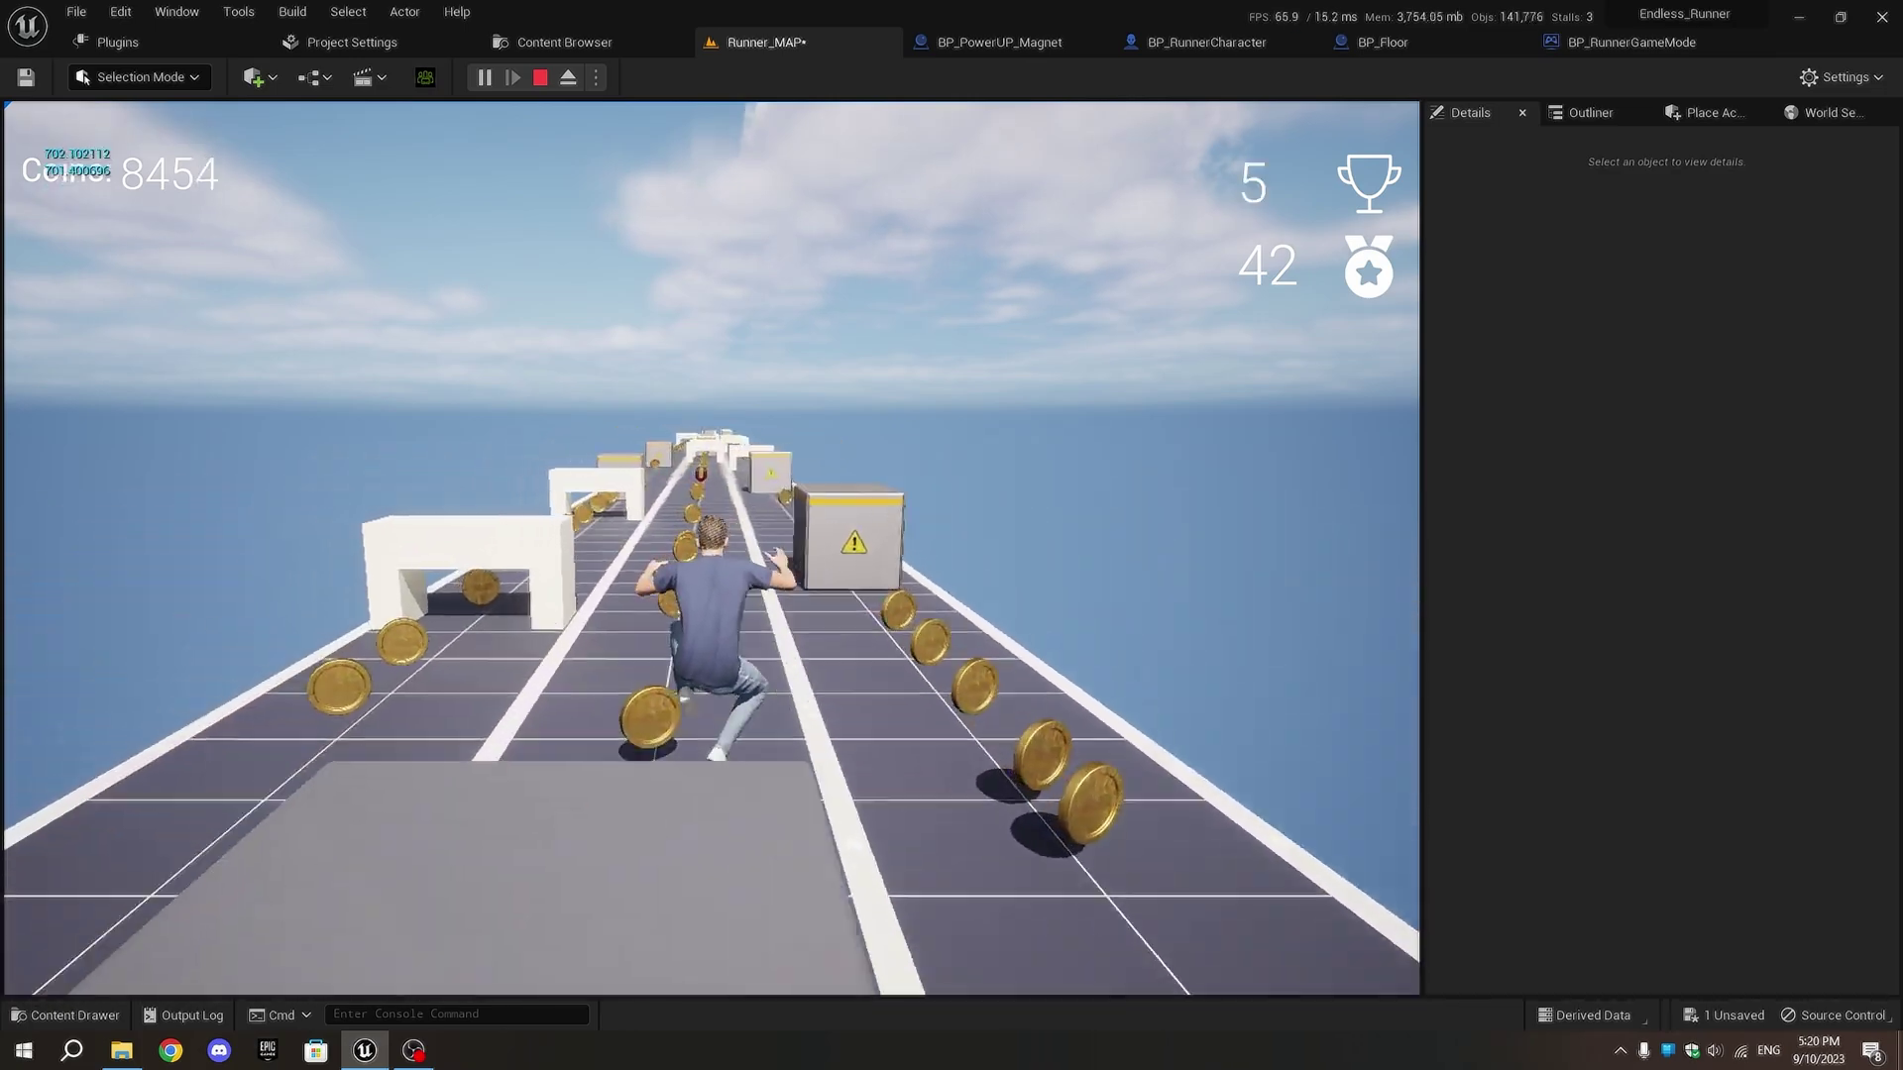
key(d)
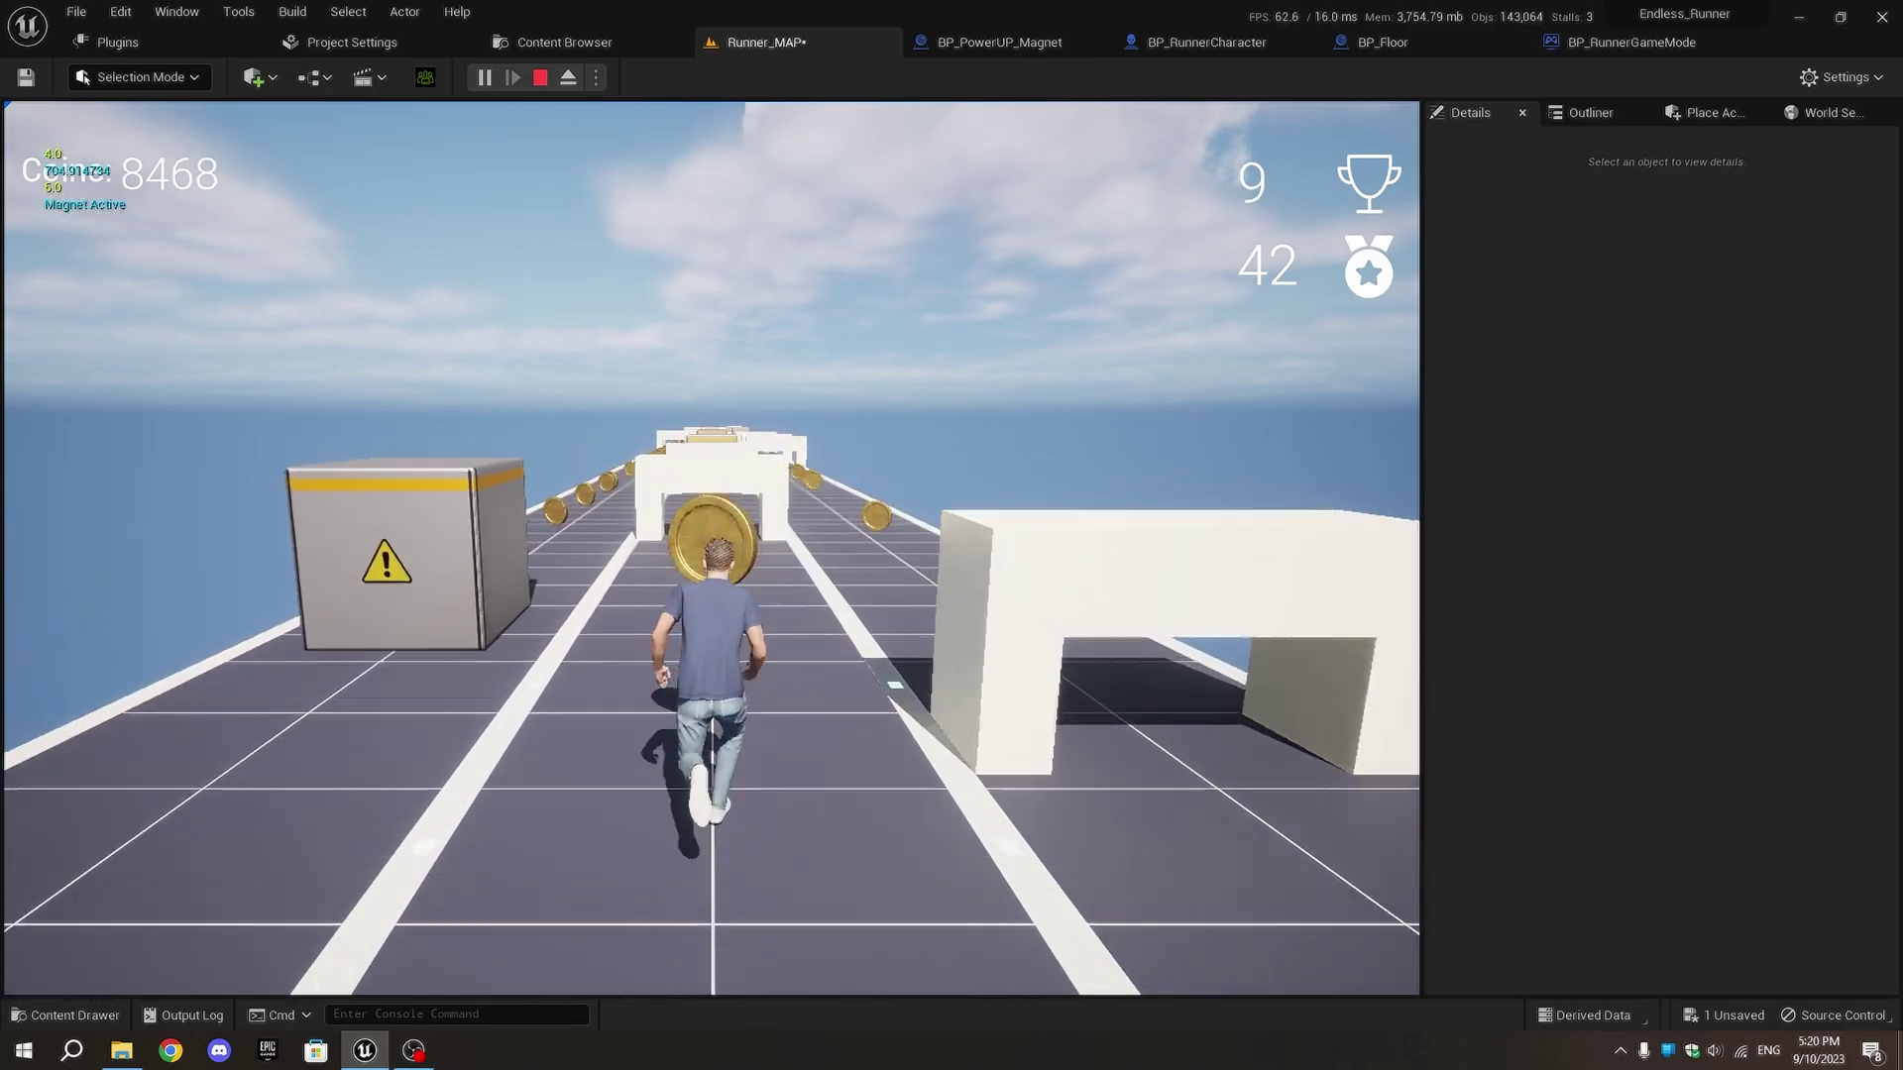
key(a)
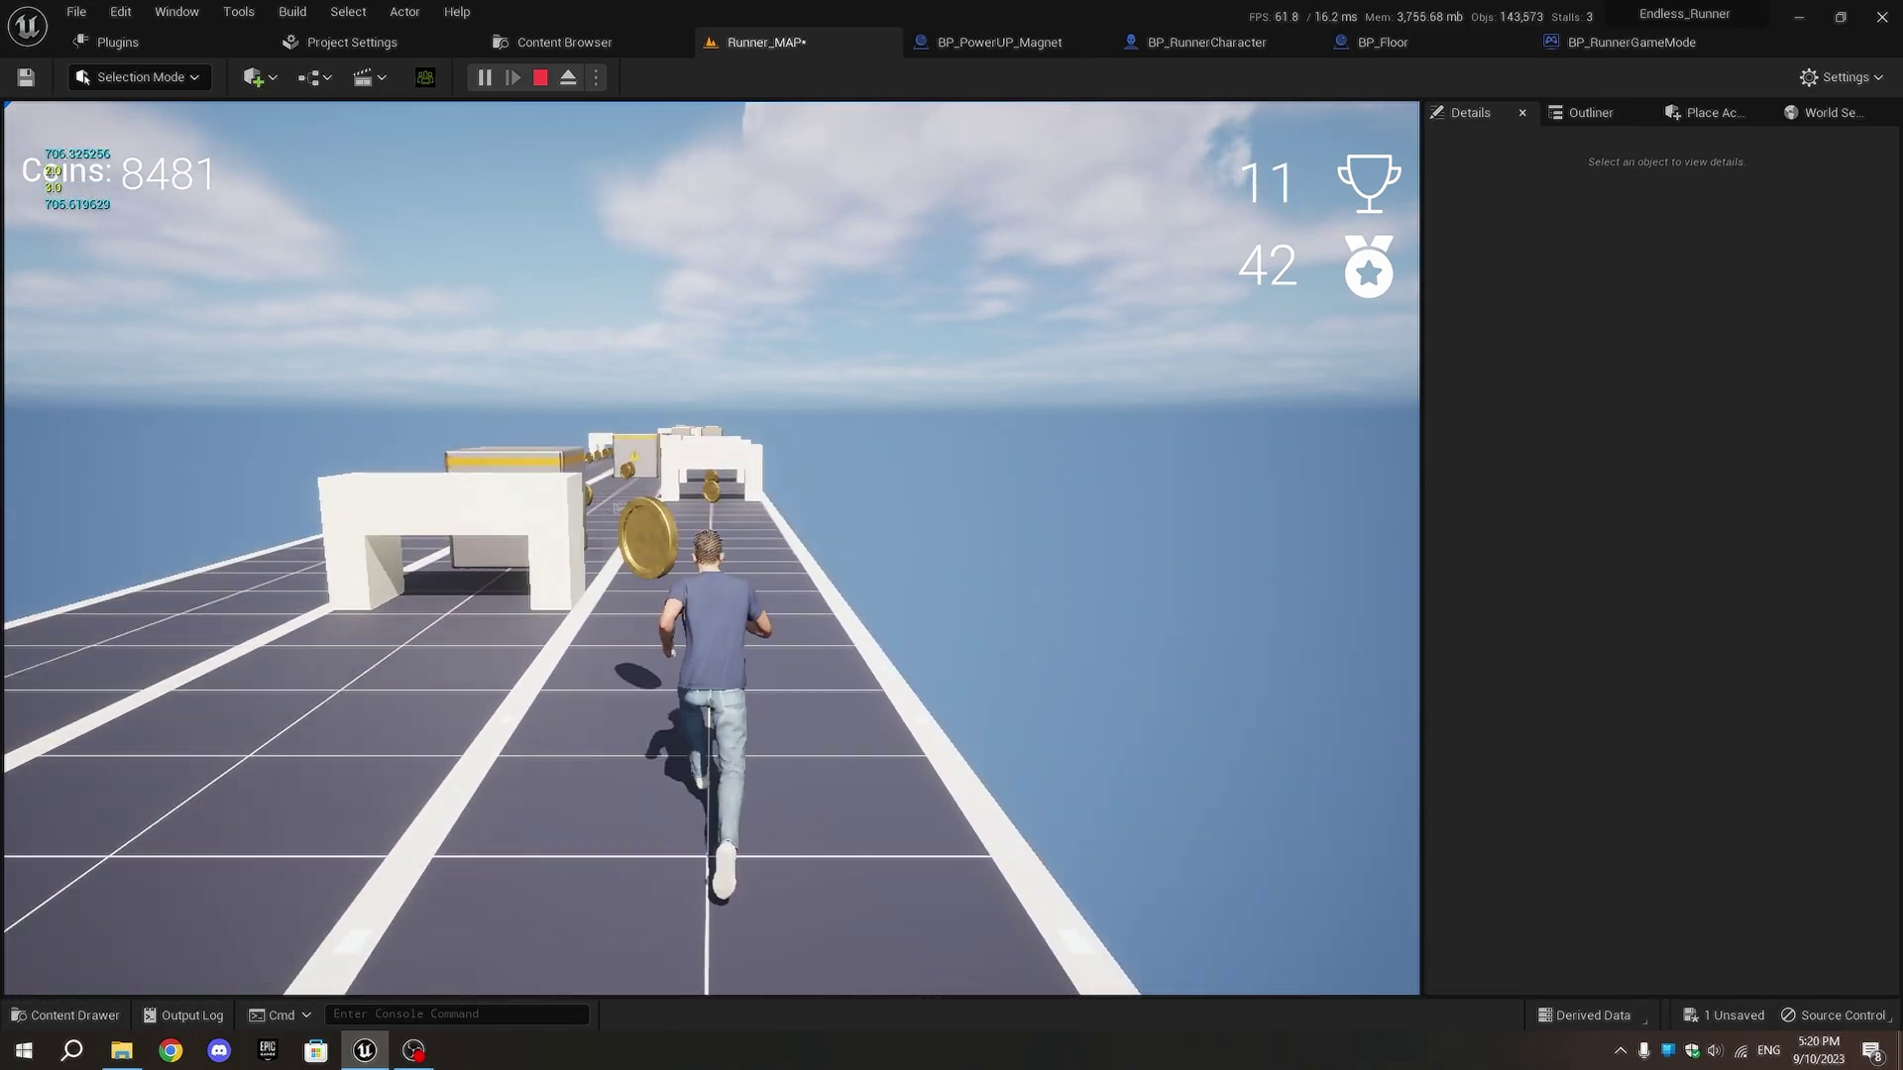
key(d)
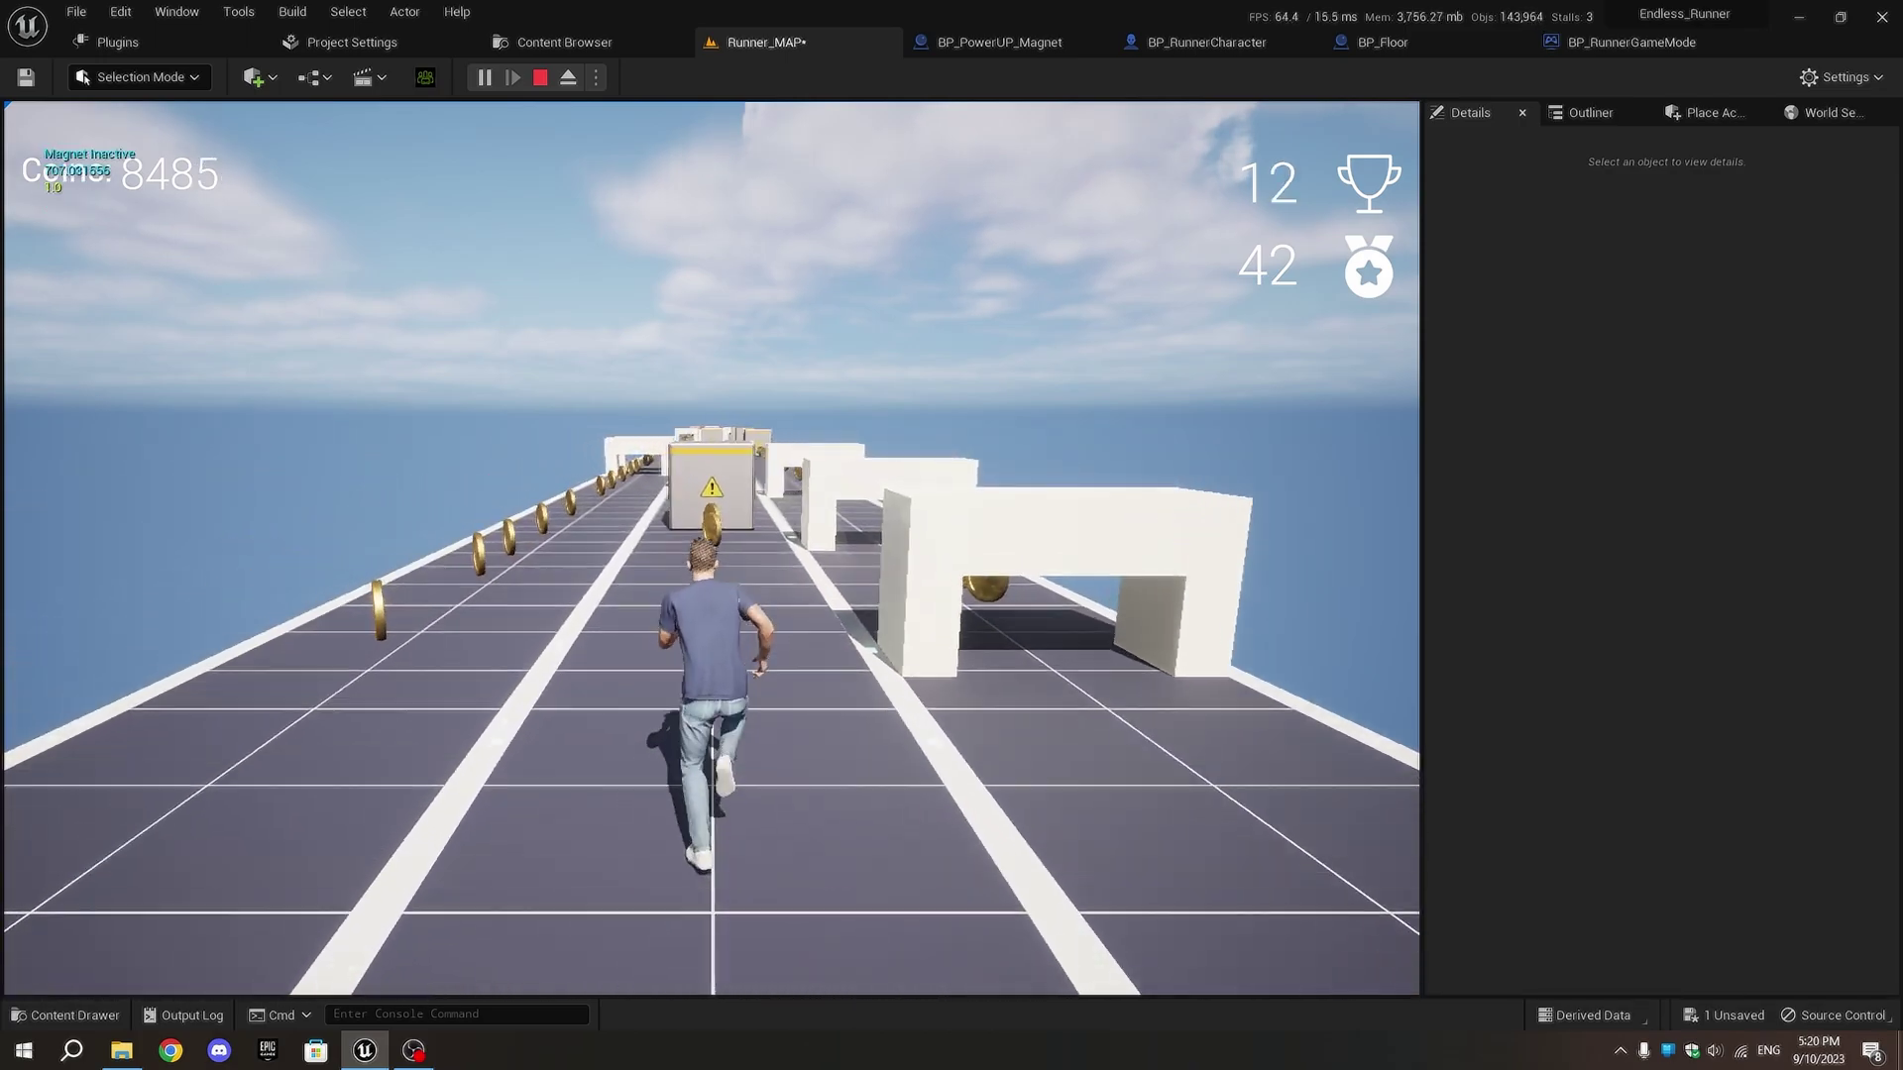
- Open Gameplay_UI from Blueprints > HUD and drop a Progress Bar onto its canvas
click(564, 42)
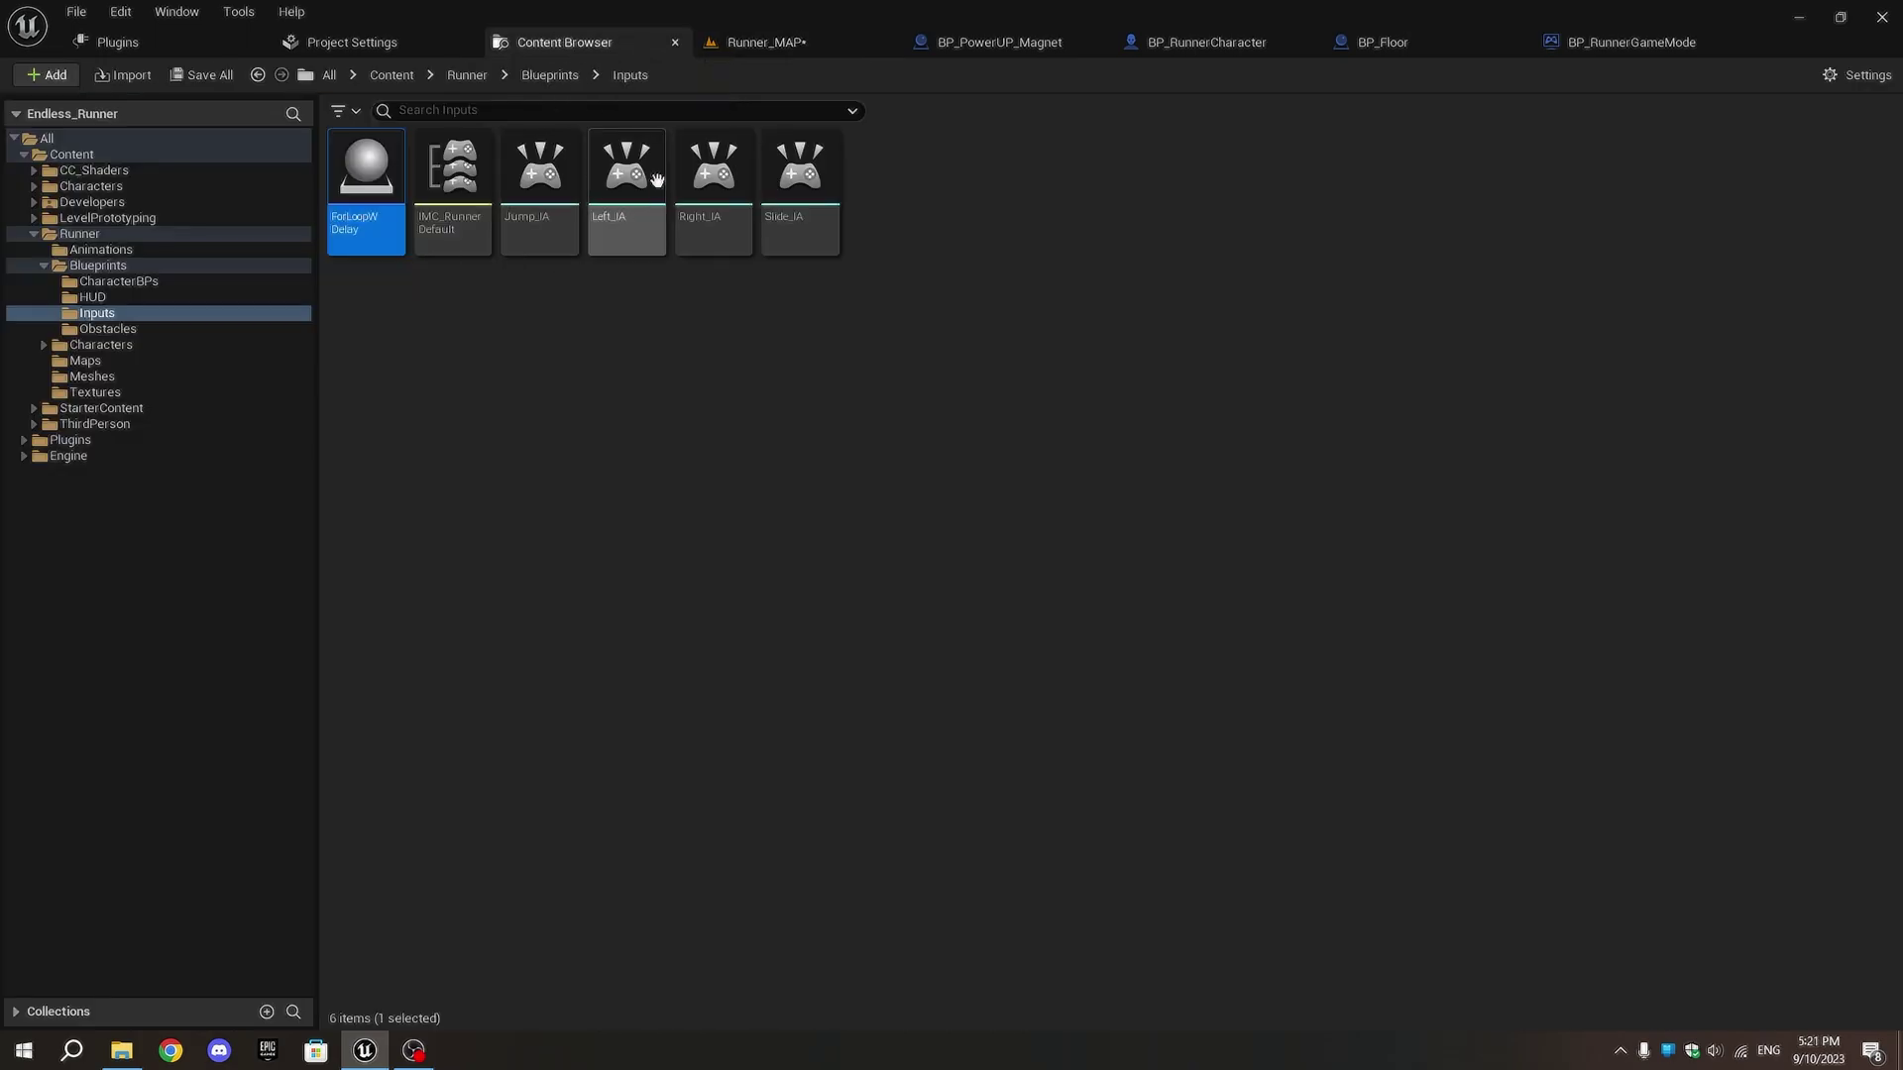
click(547, 75)
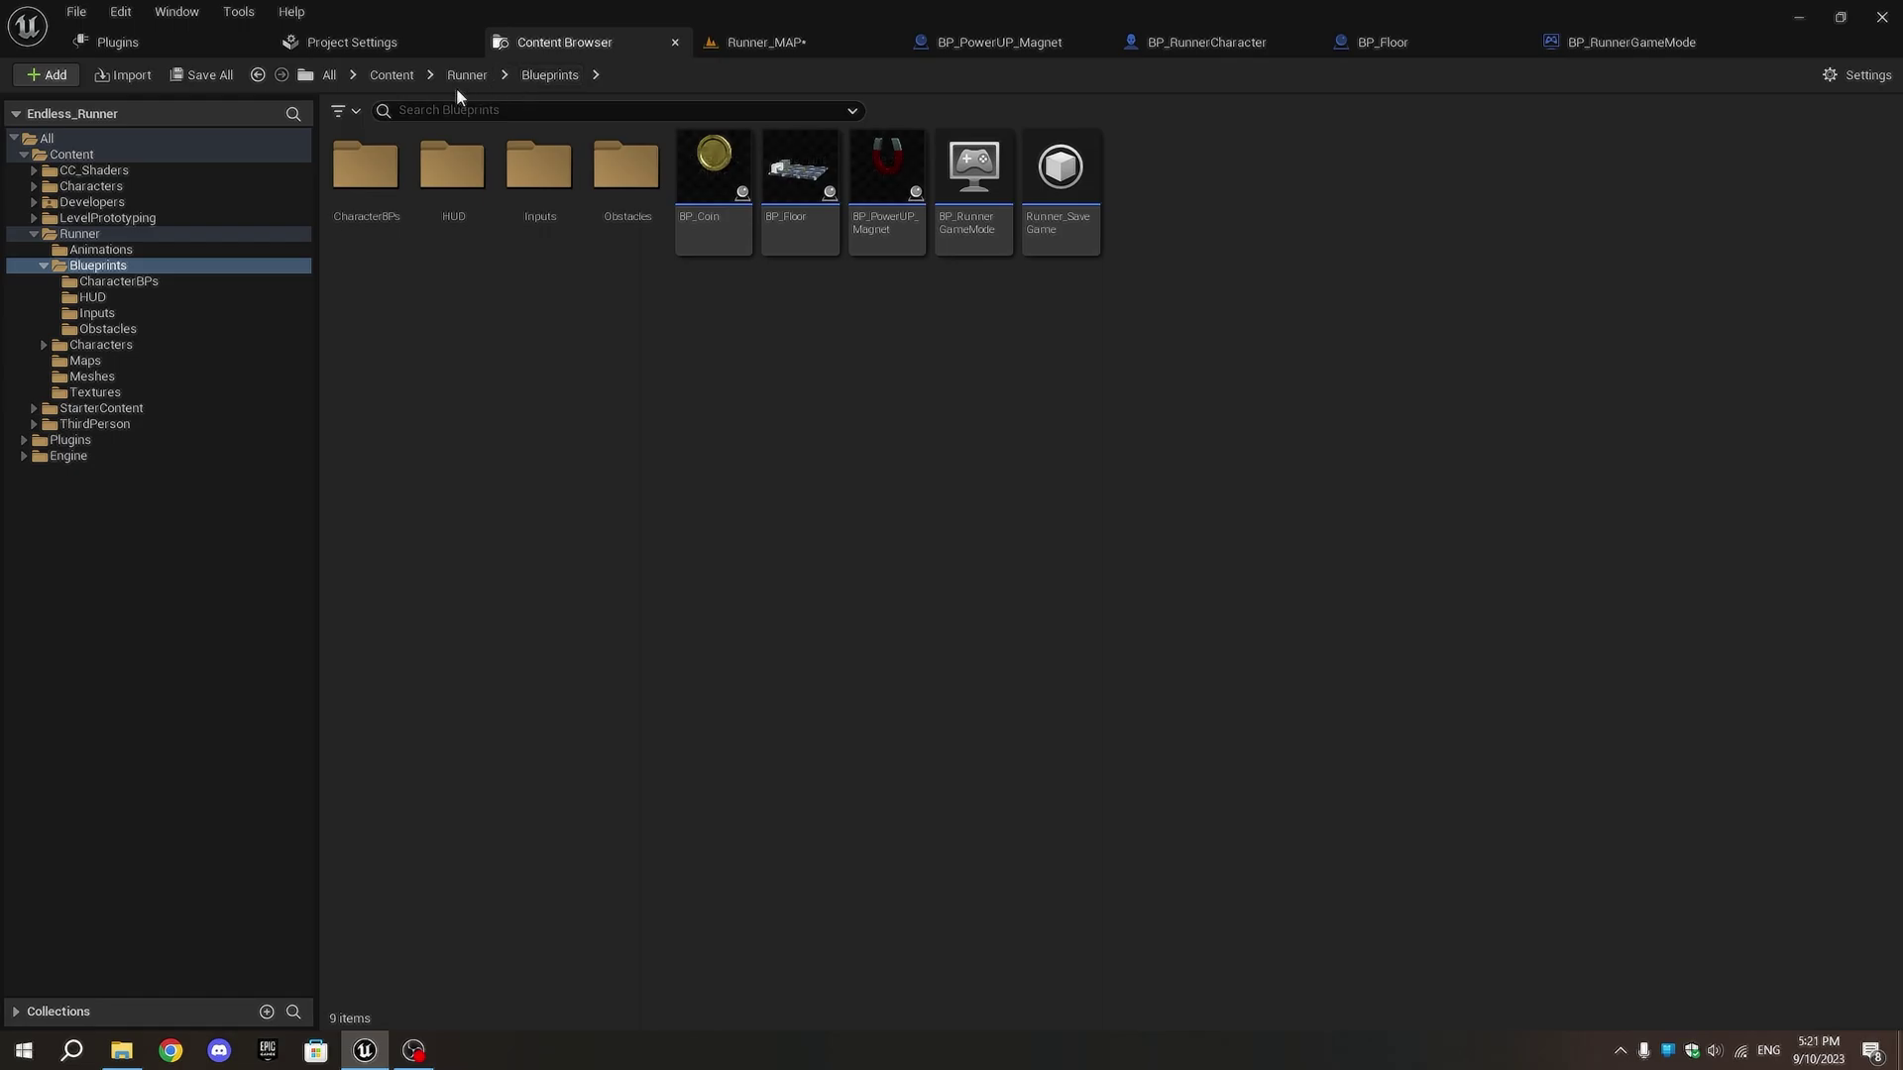
double_click(452, 167)
double_click(452, 172)
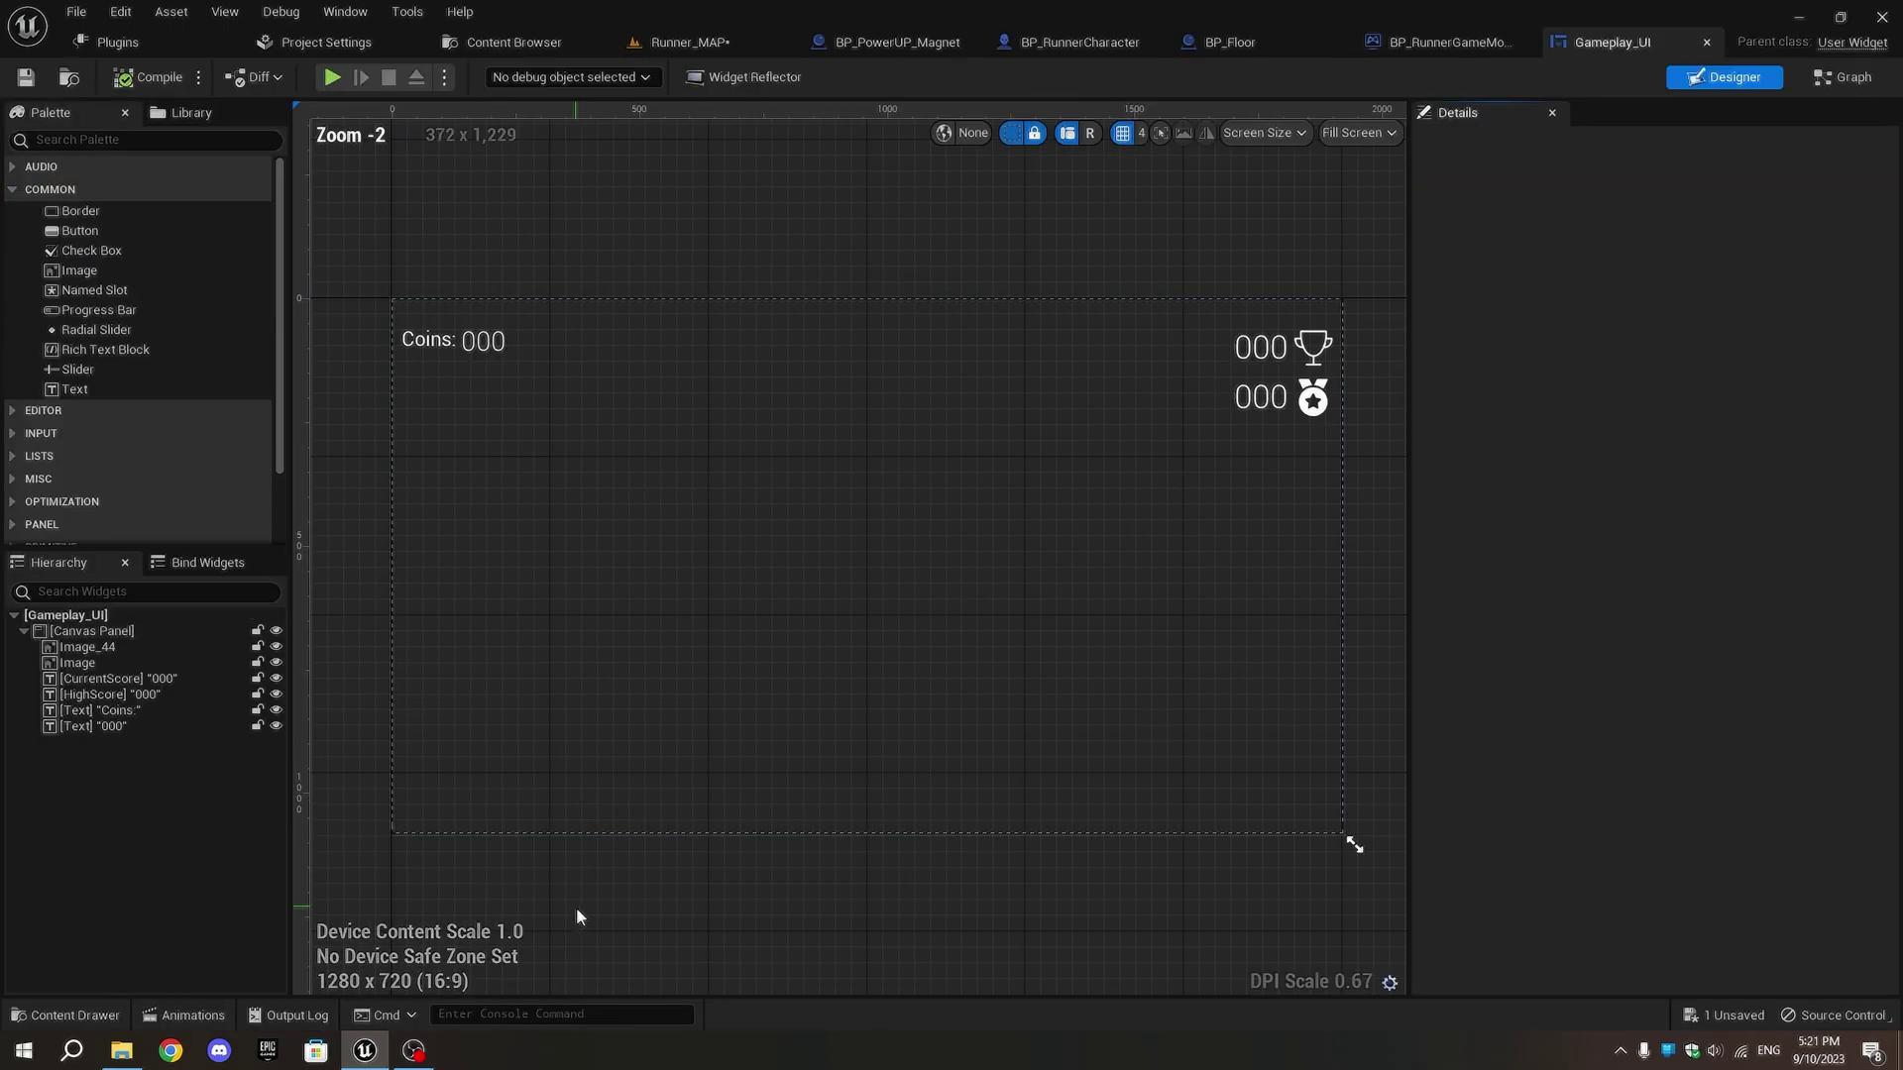
mouse_move(122, 309)
mouse_down()
mouse_move(560, 706)
mouse_move(486, 713)
mouse_up()
- Anchor the progress bar bottom-left and move it near the lower-left corner
click(1643, 240)
click(1523, 431)
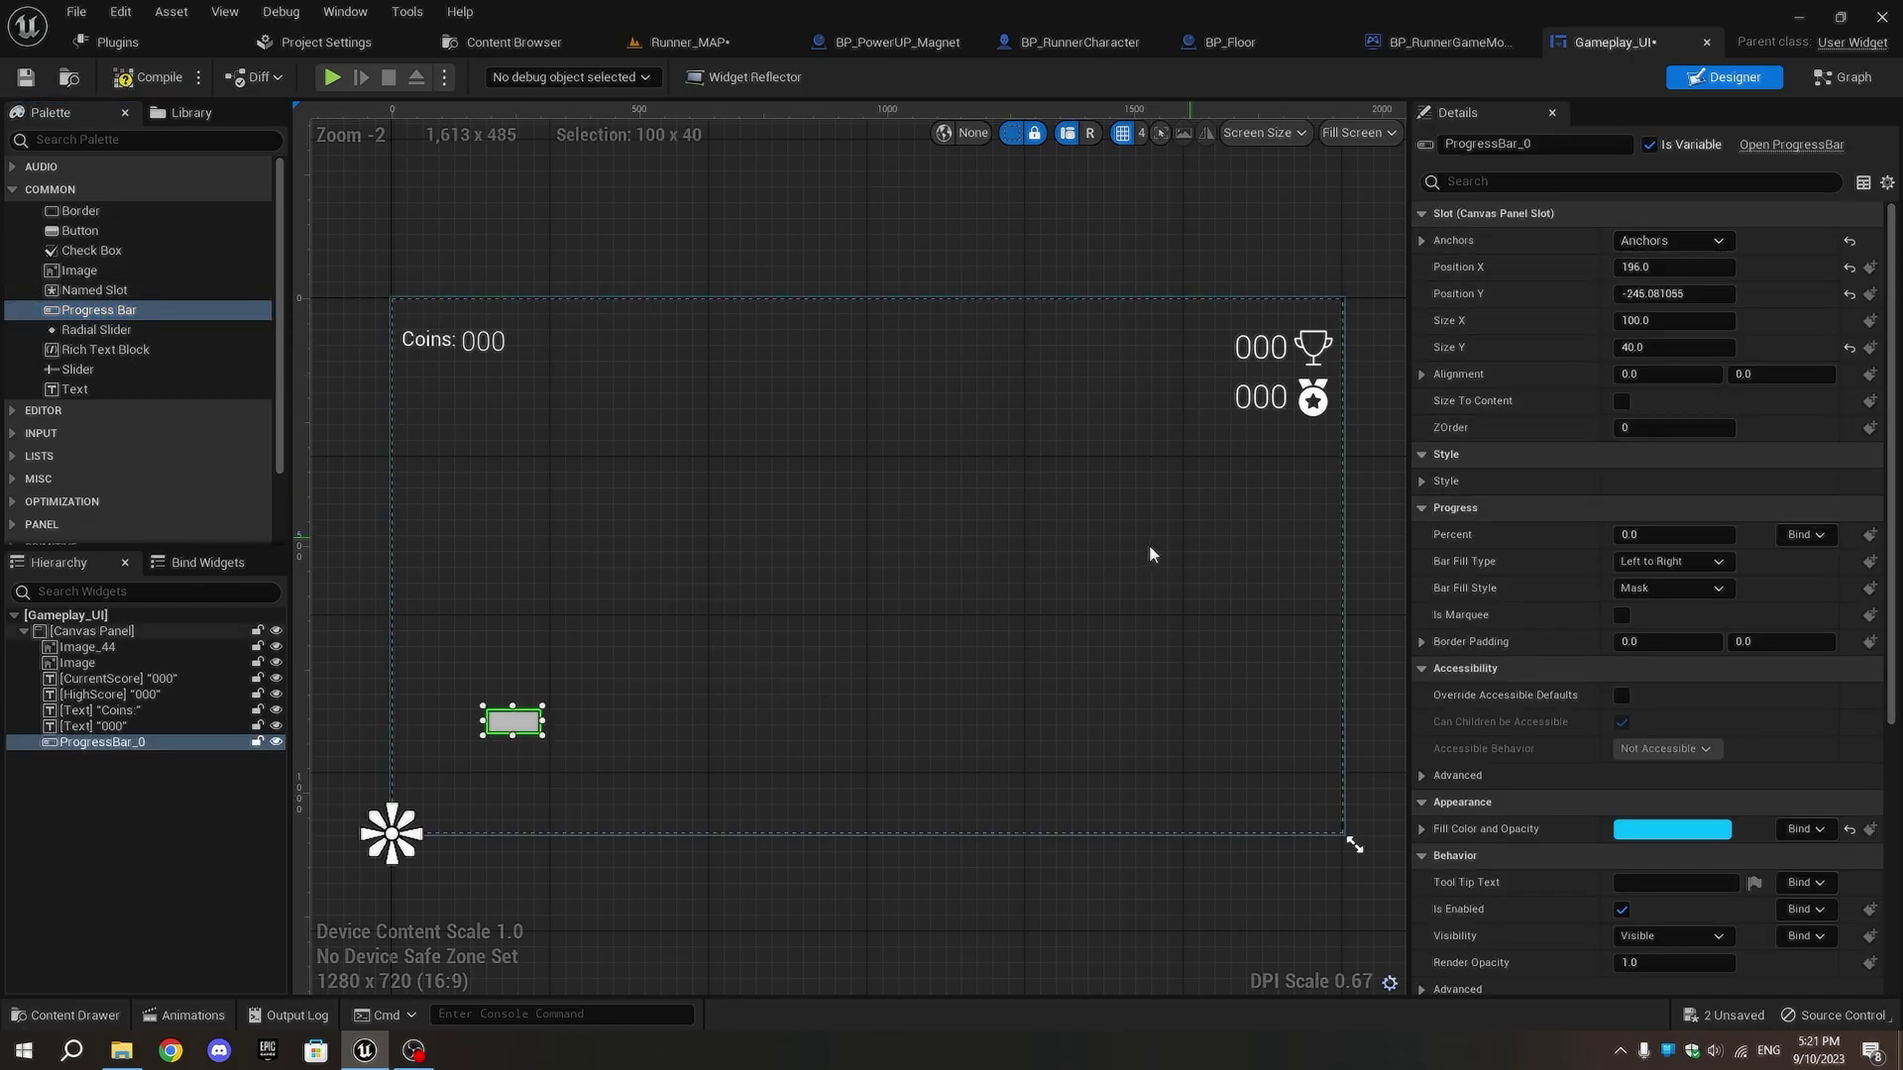
scroll(572, 682, up, 4)
right_drag(572, 681, 1711, 370)
right_drag(1288, 449, 403, 565)
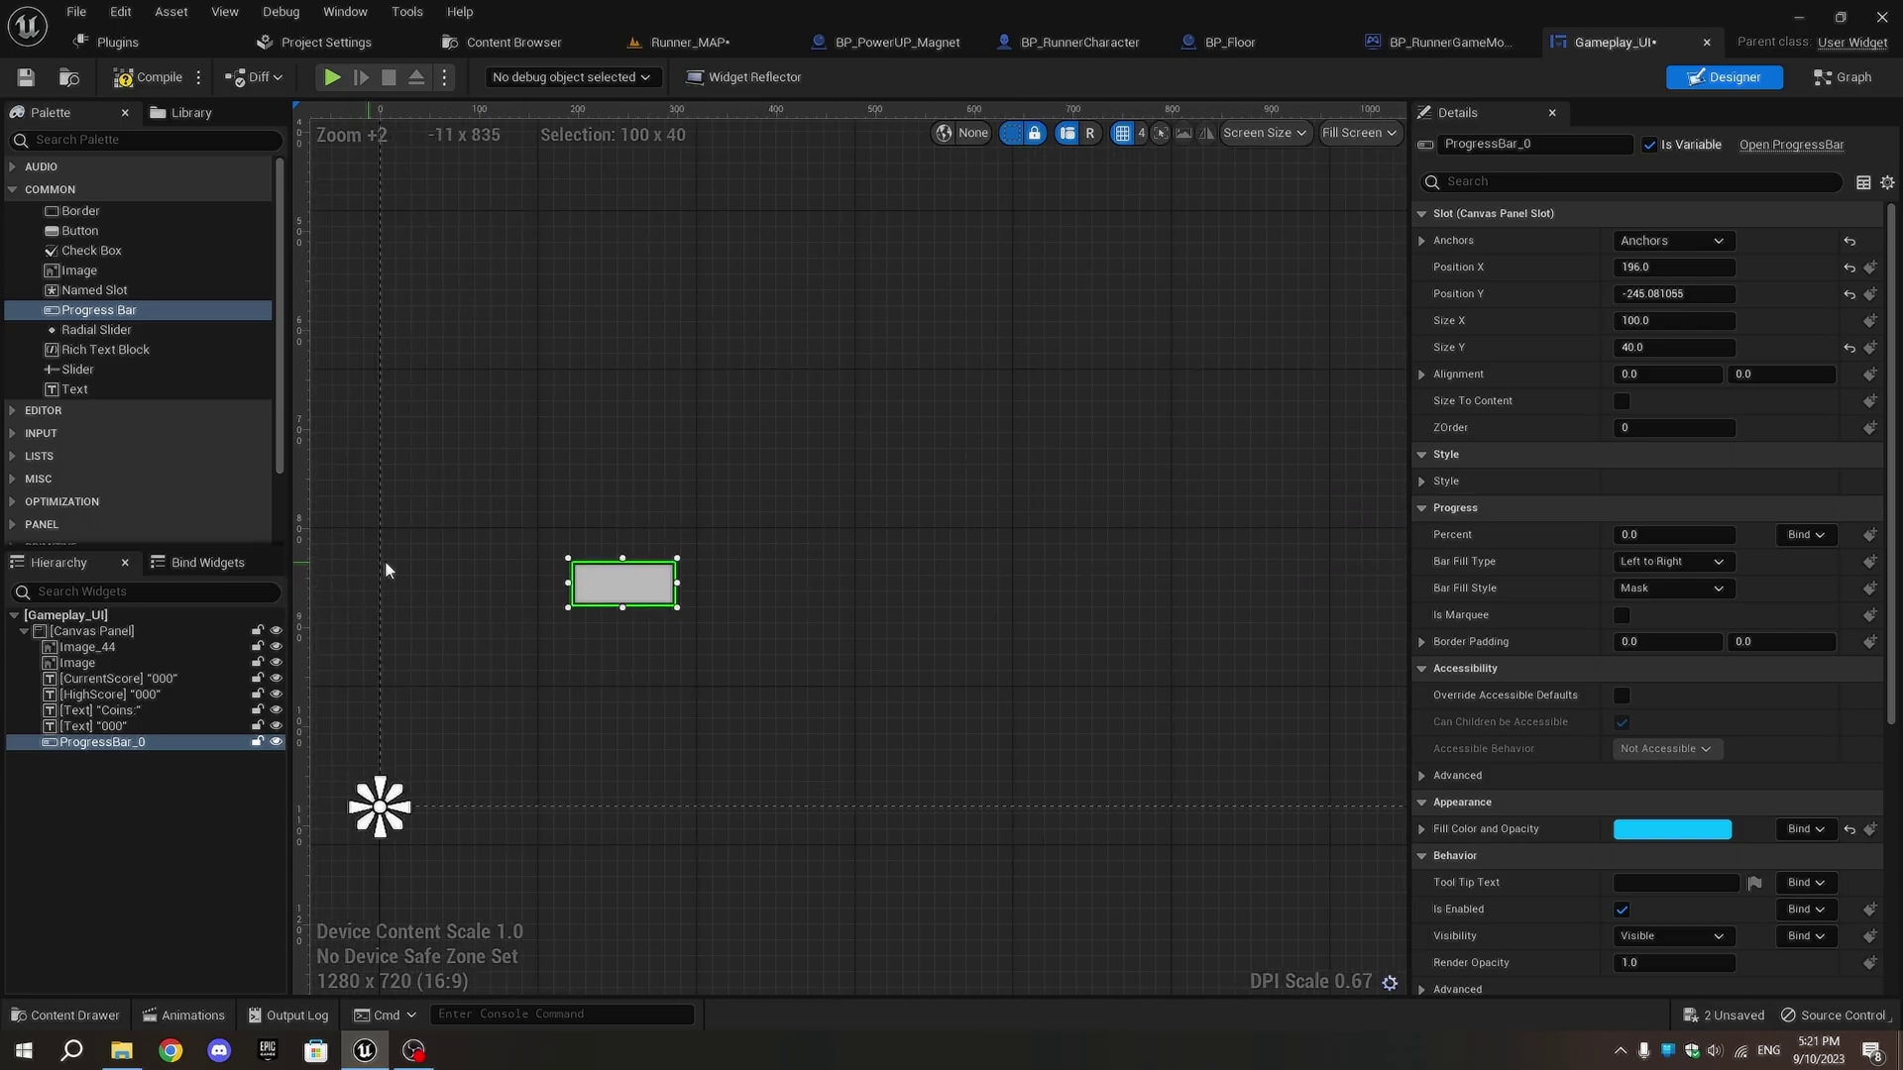
scroll(531, 413, up, 1)
scroll(683, 442, up, 3)
drag(650, 491, 518, 580)
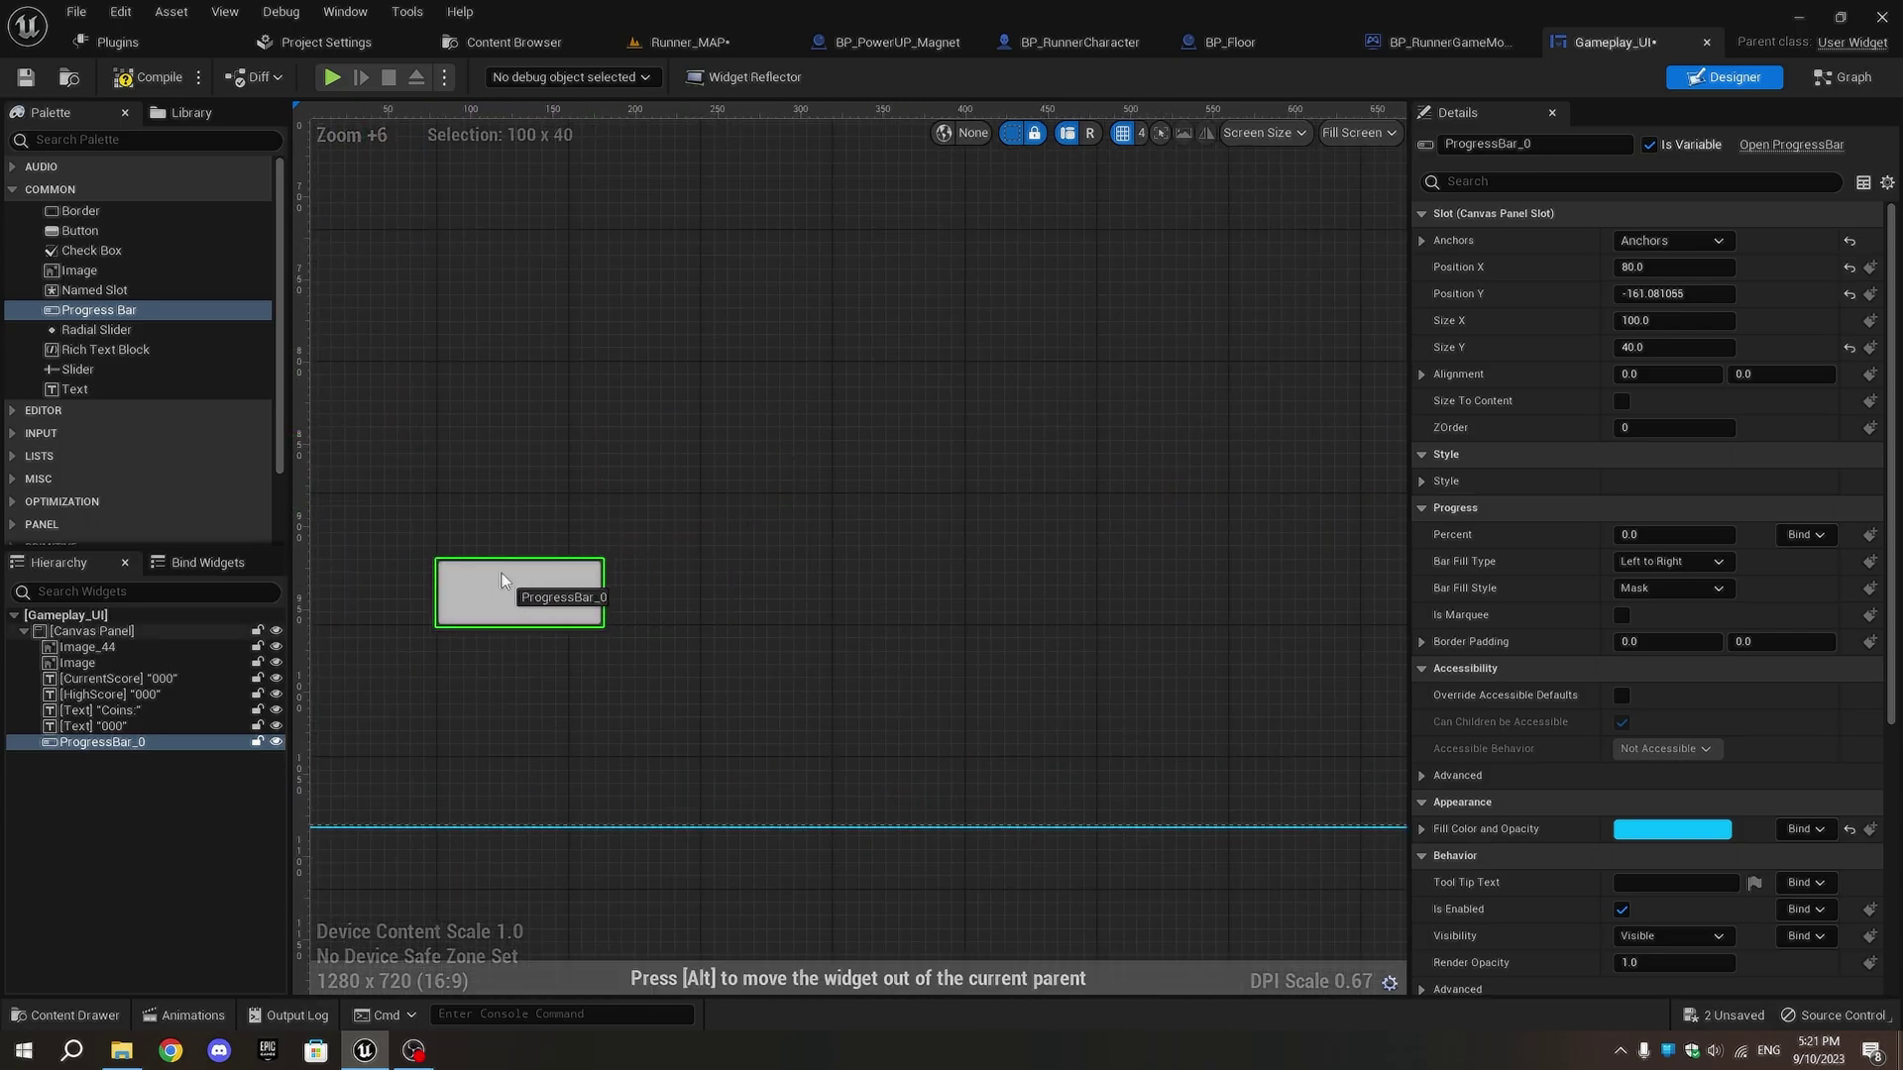
drag(502, 572, 500, 569)
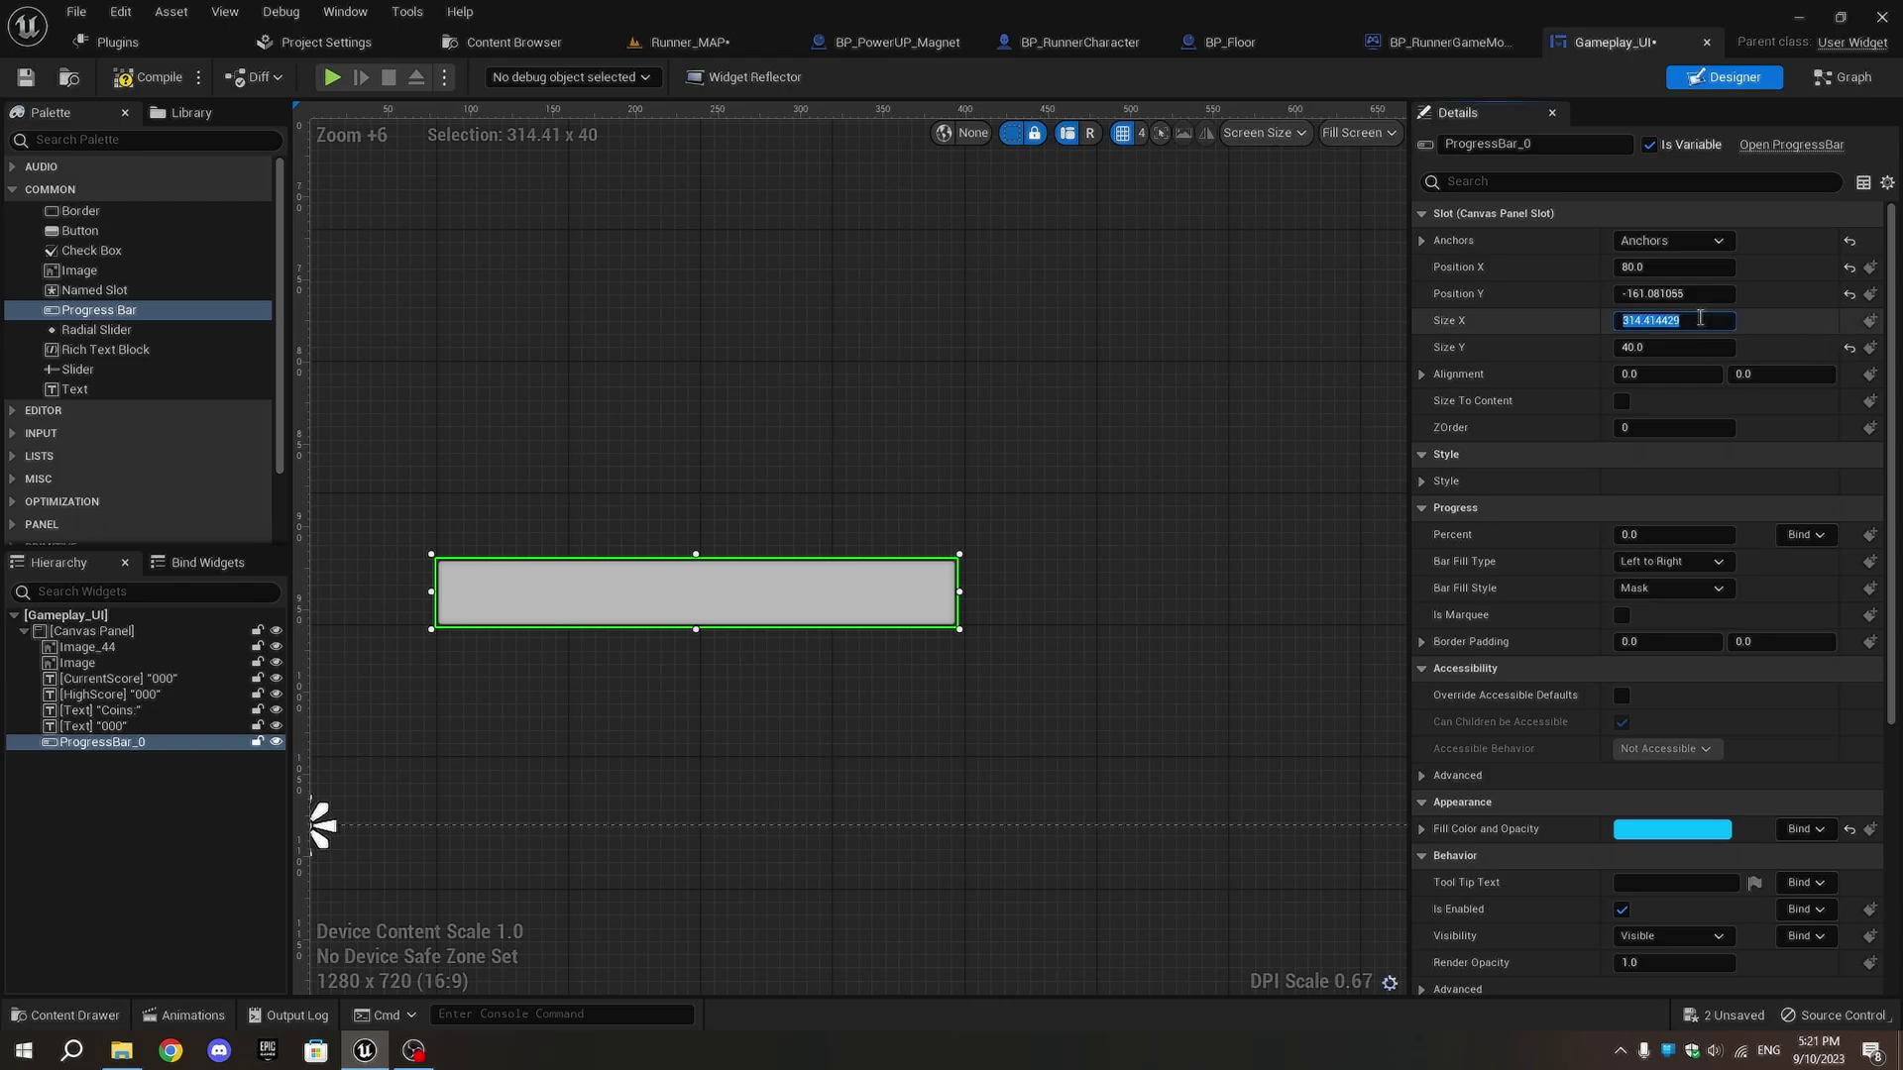
text(350)
- Resize the progress bar to 350 by 25 and nudge it slightly lower
key(Return)
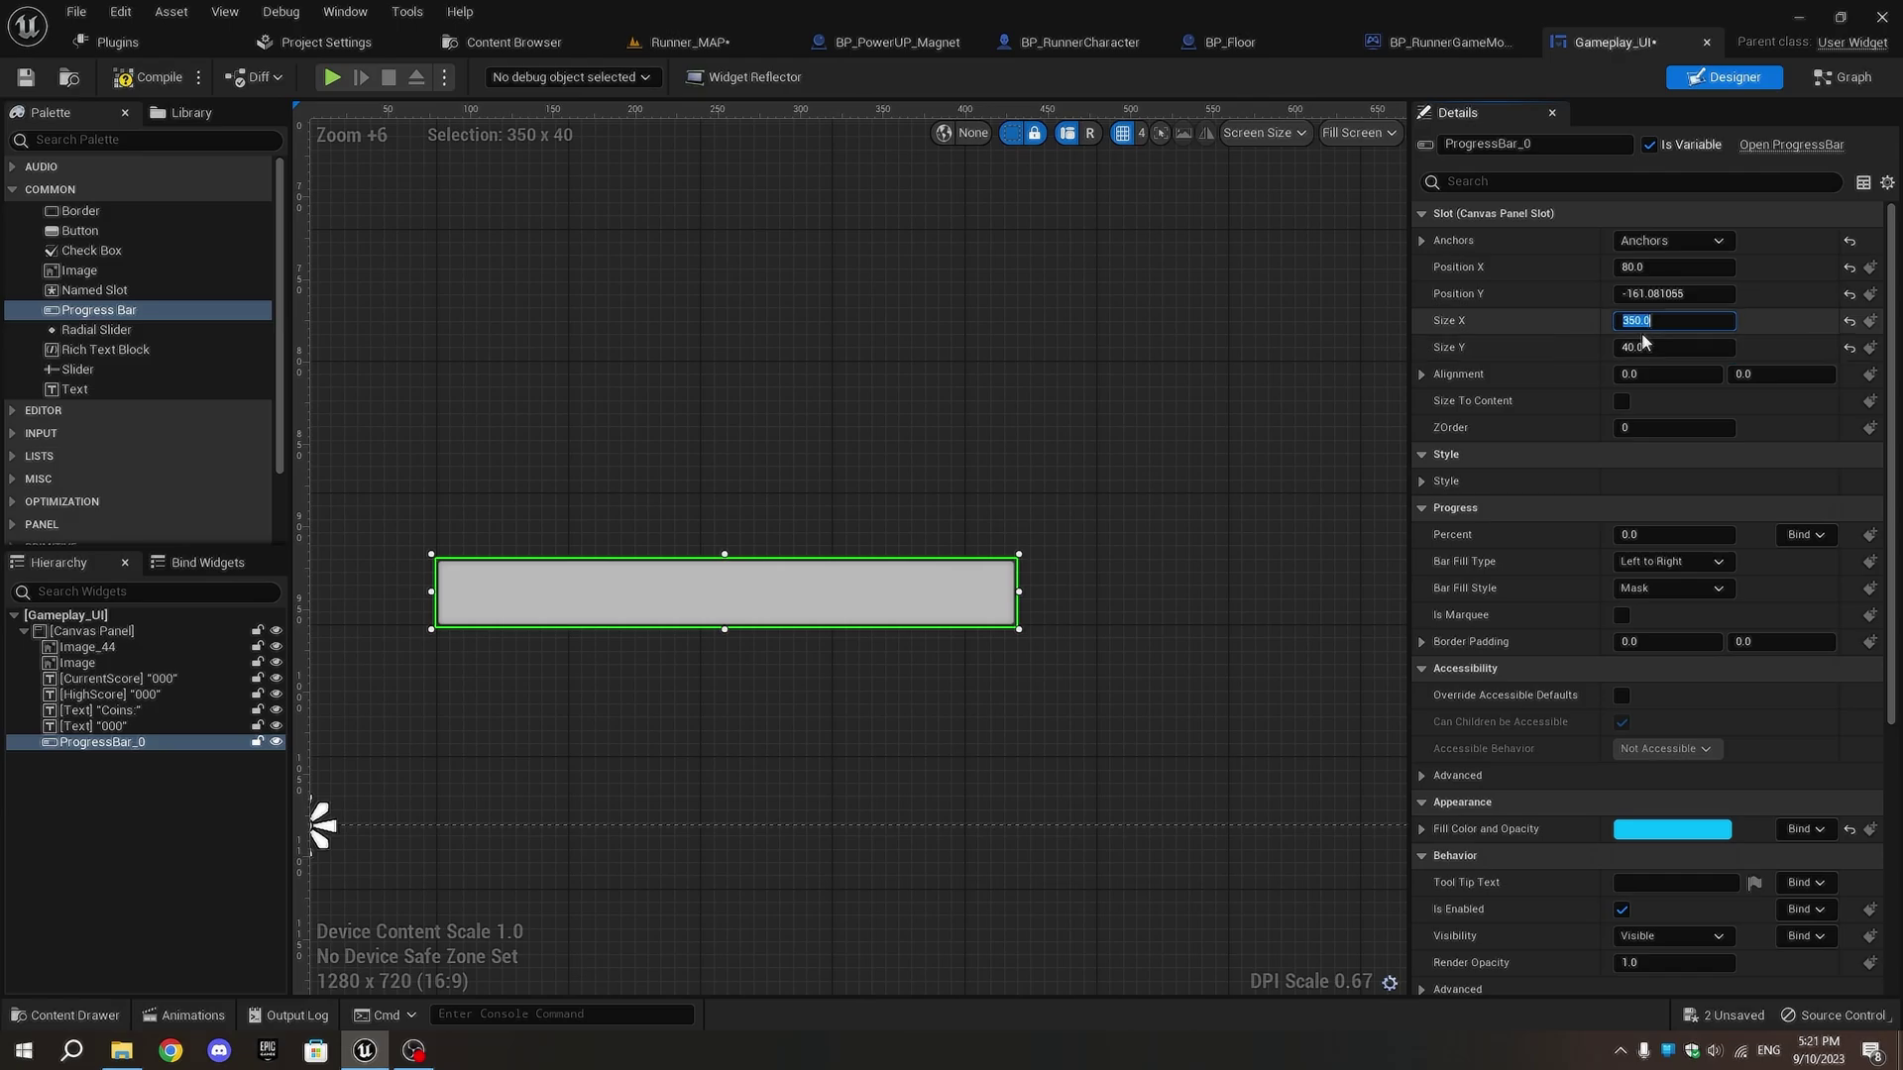
click(1656, 351)
text(30)
key(Return)
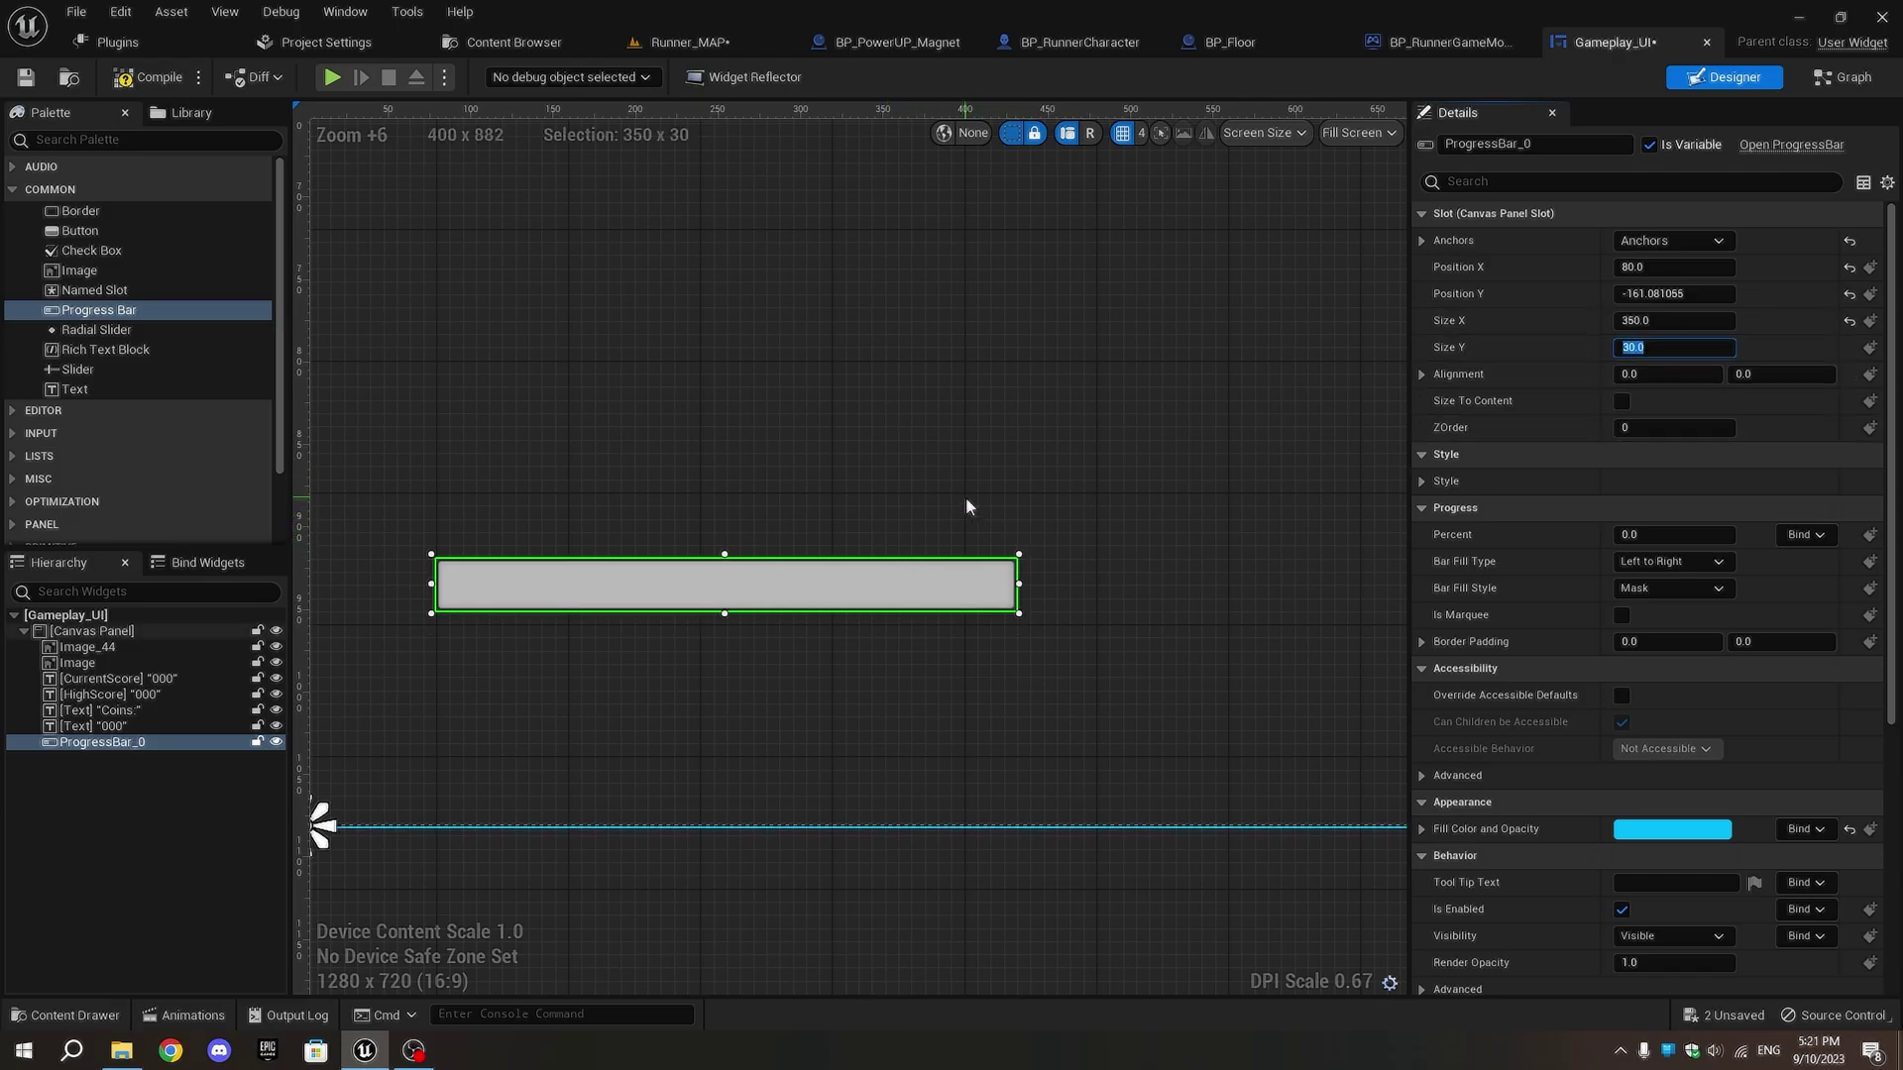
text(25)
key(Return)
click(453, 487)
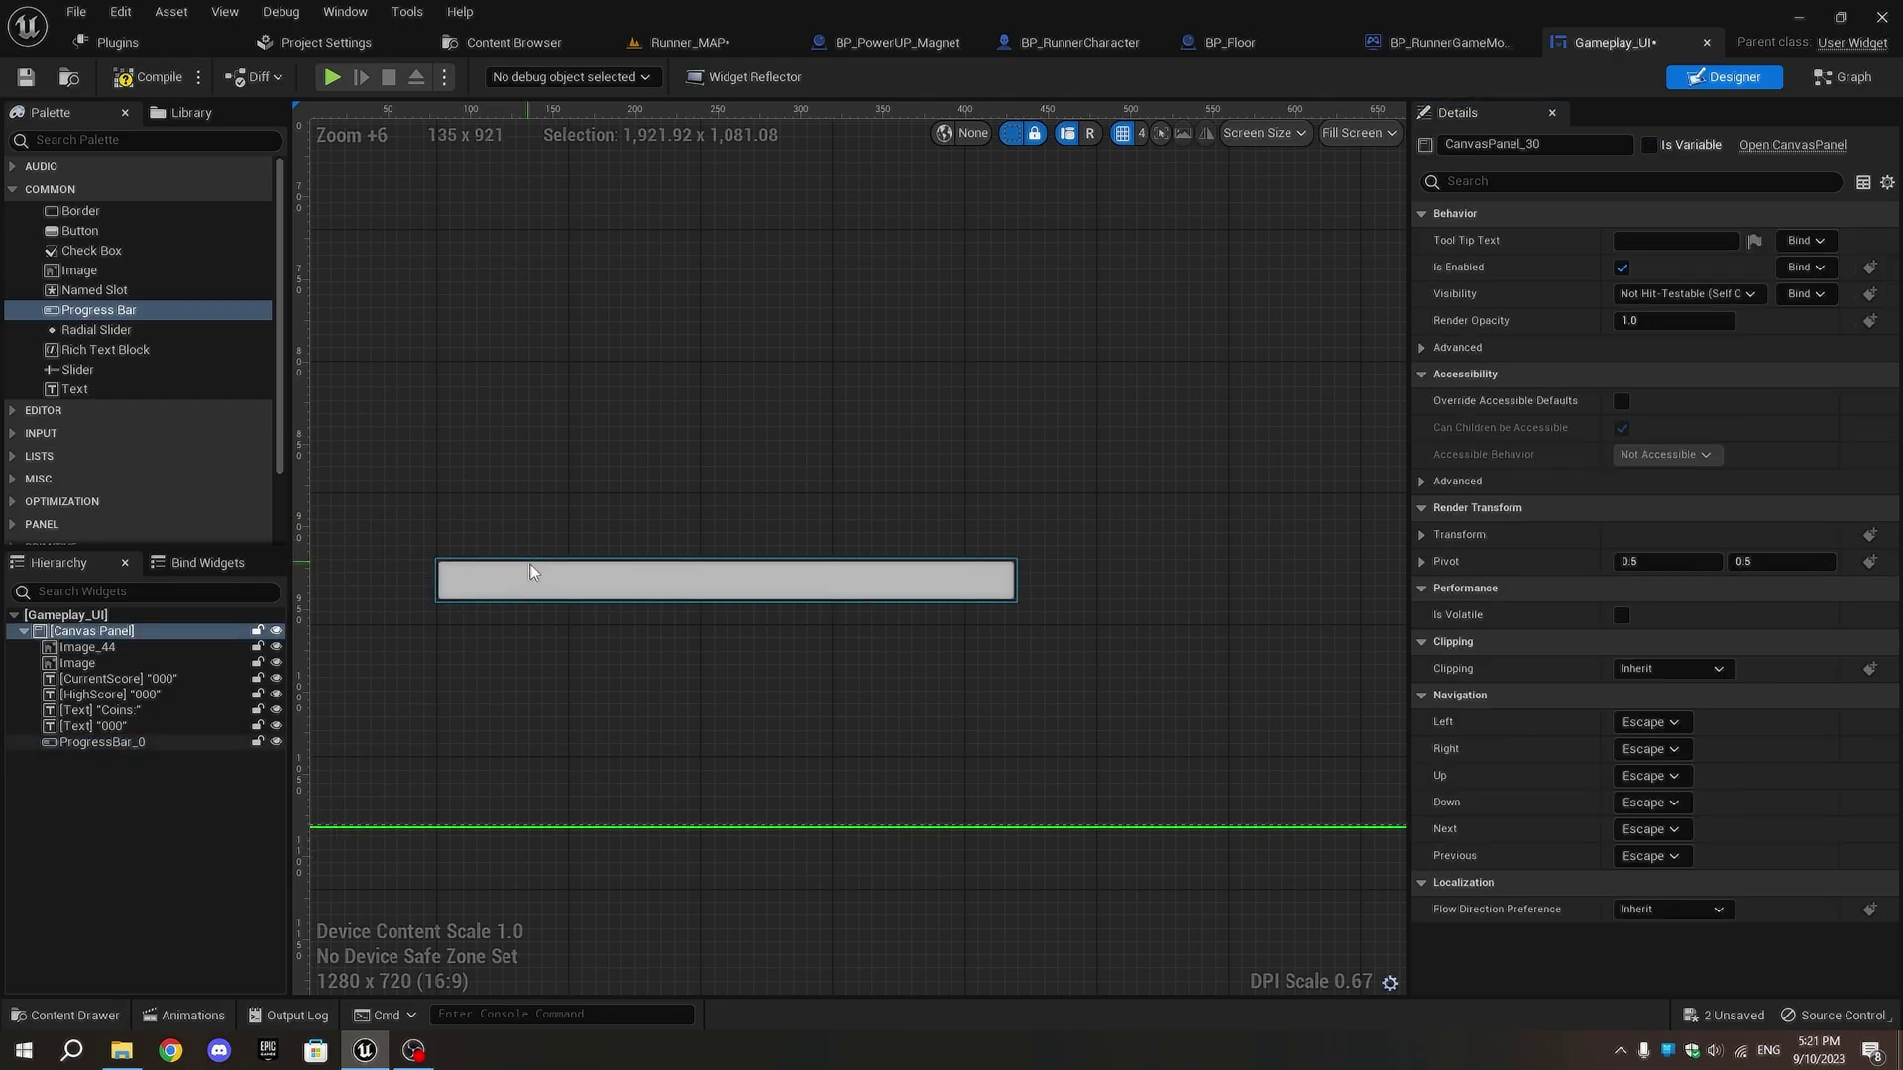
click(514, 589)
drag(514, 589, 515, 602)
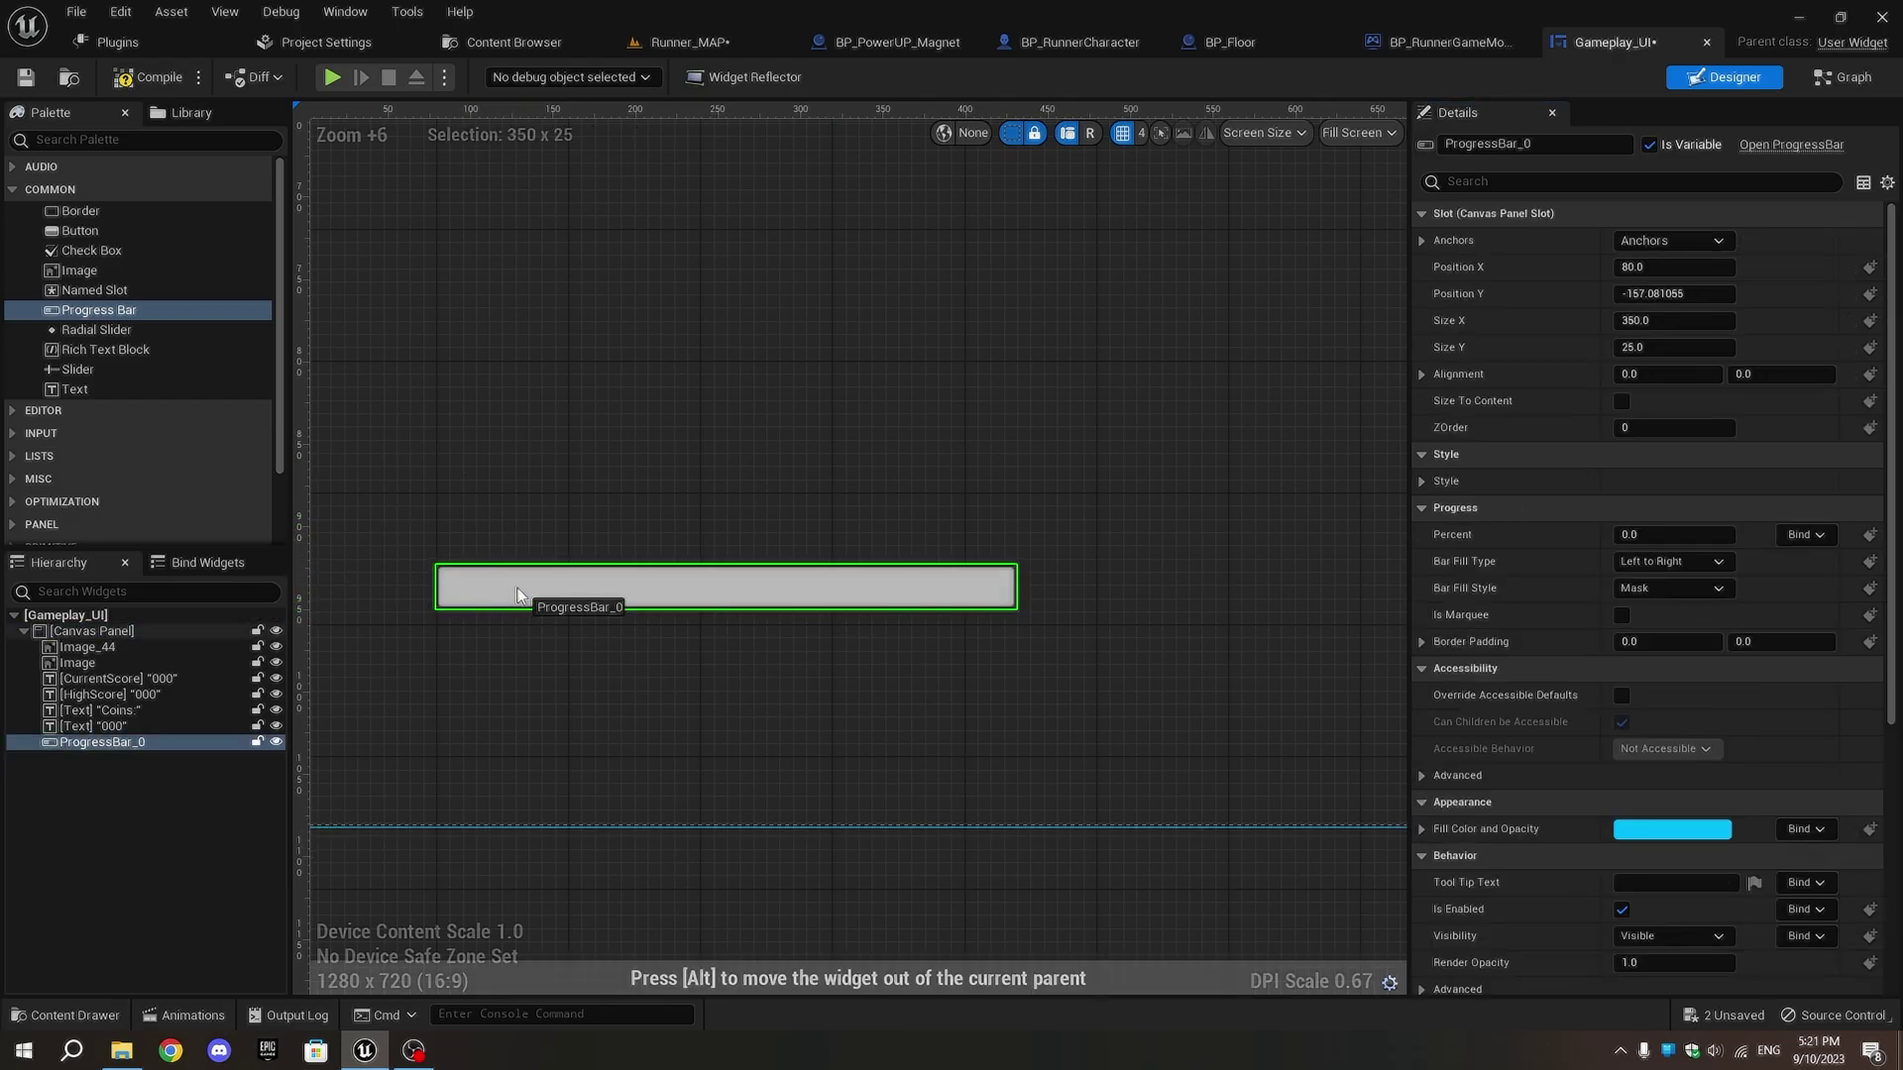
click(551, 642)
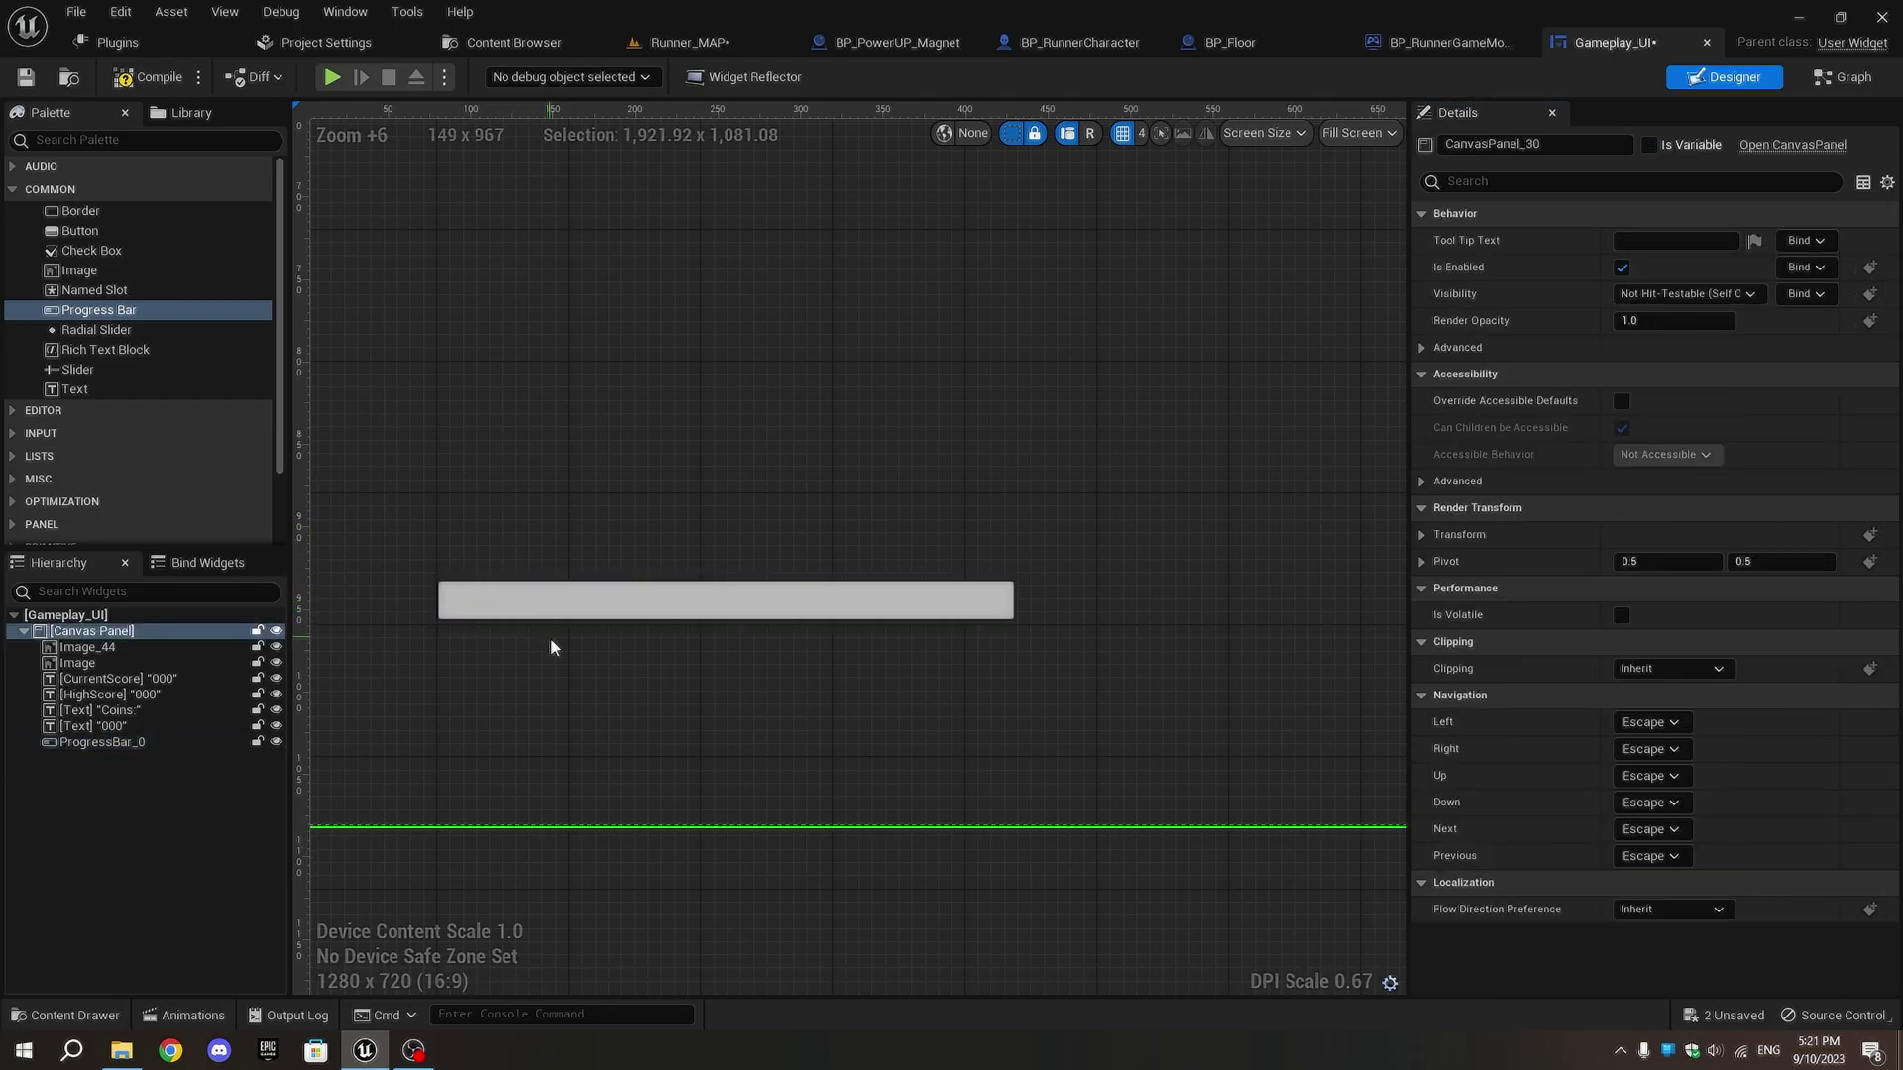
click(629, 613)
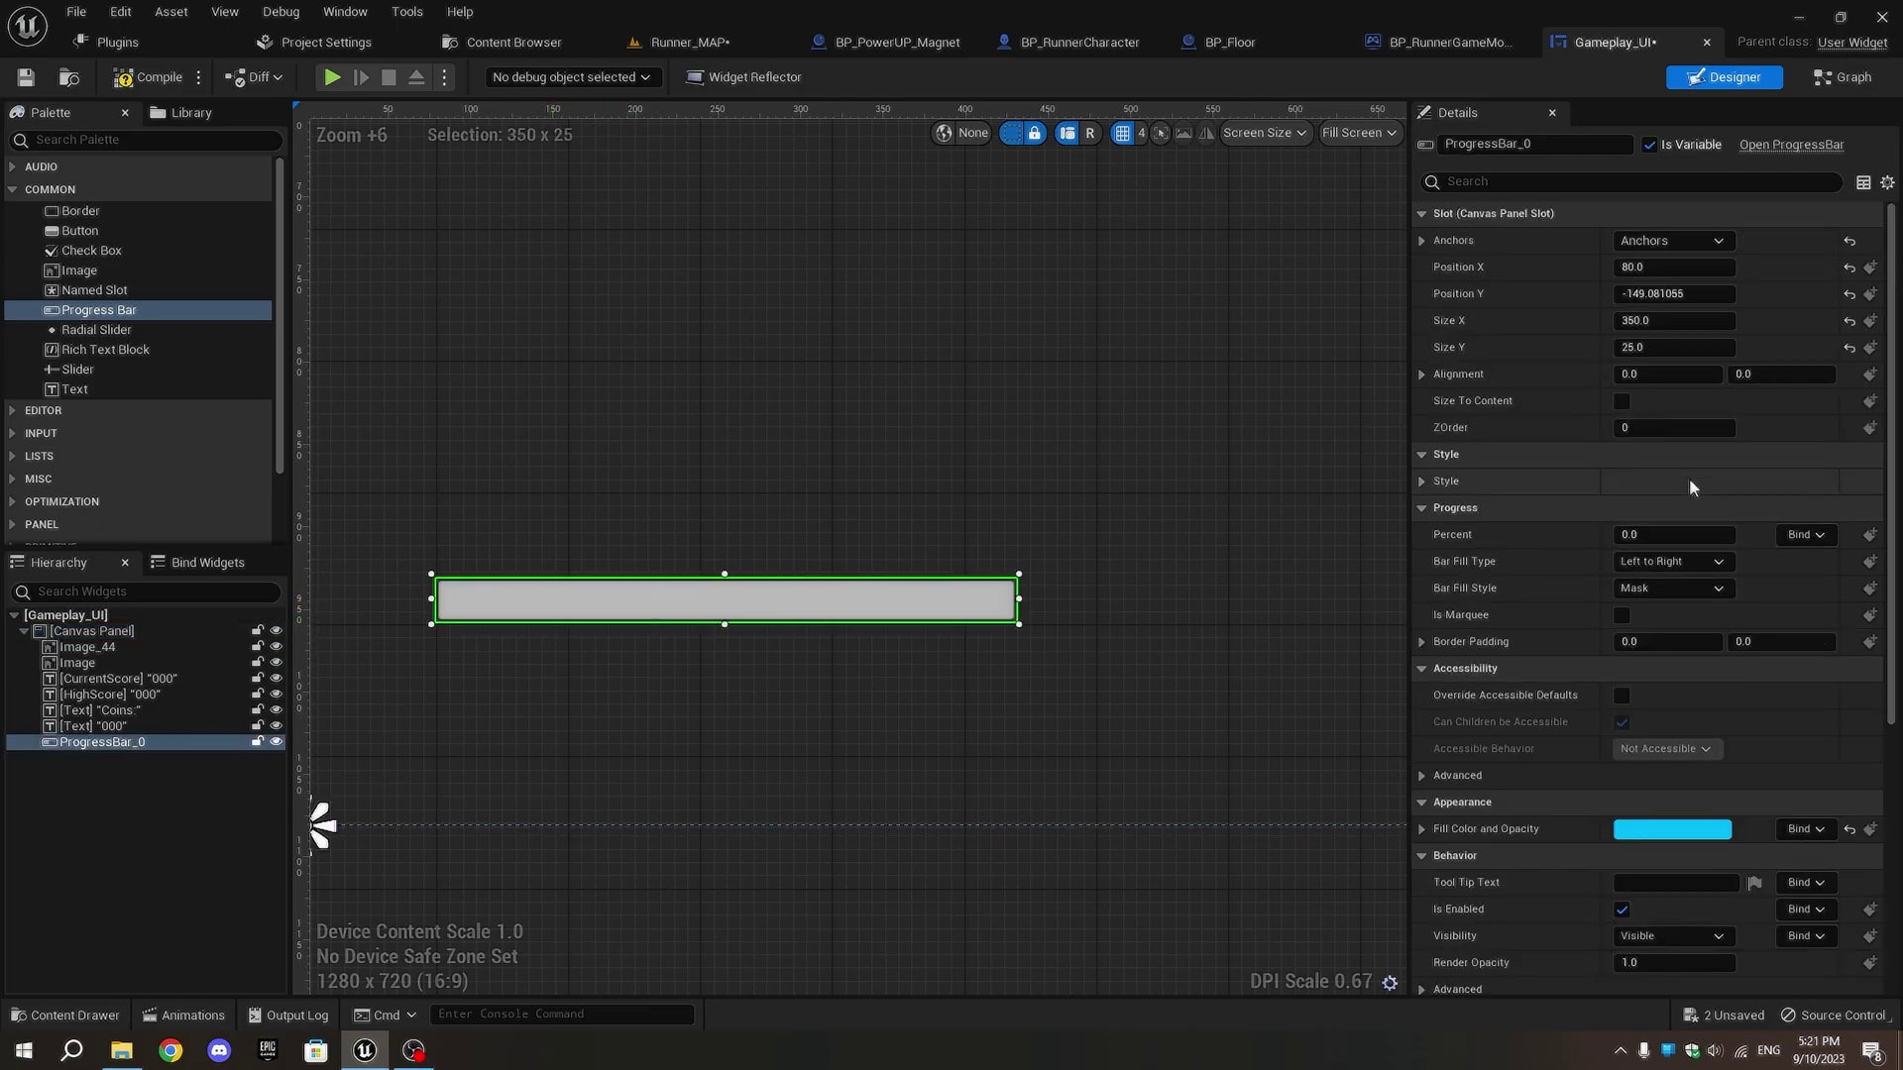
- Set the progress bar's fill colour to orange and preview it nearly full
click(1682, 843)
mouse_move(1398, 699)
mouse_down()
mouse_move(1442, 681)
mouse_move(1494, 719)
mouse_up()
click(1536, 998)
drag(1651, 535, 1714, 534)
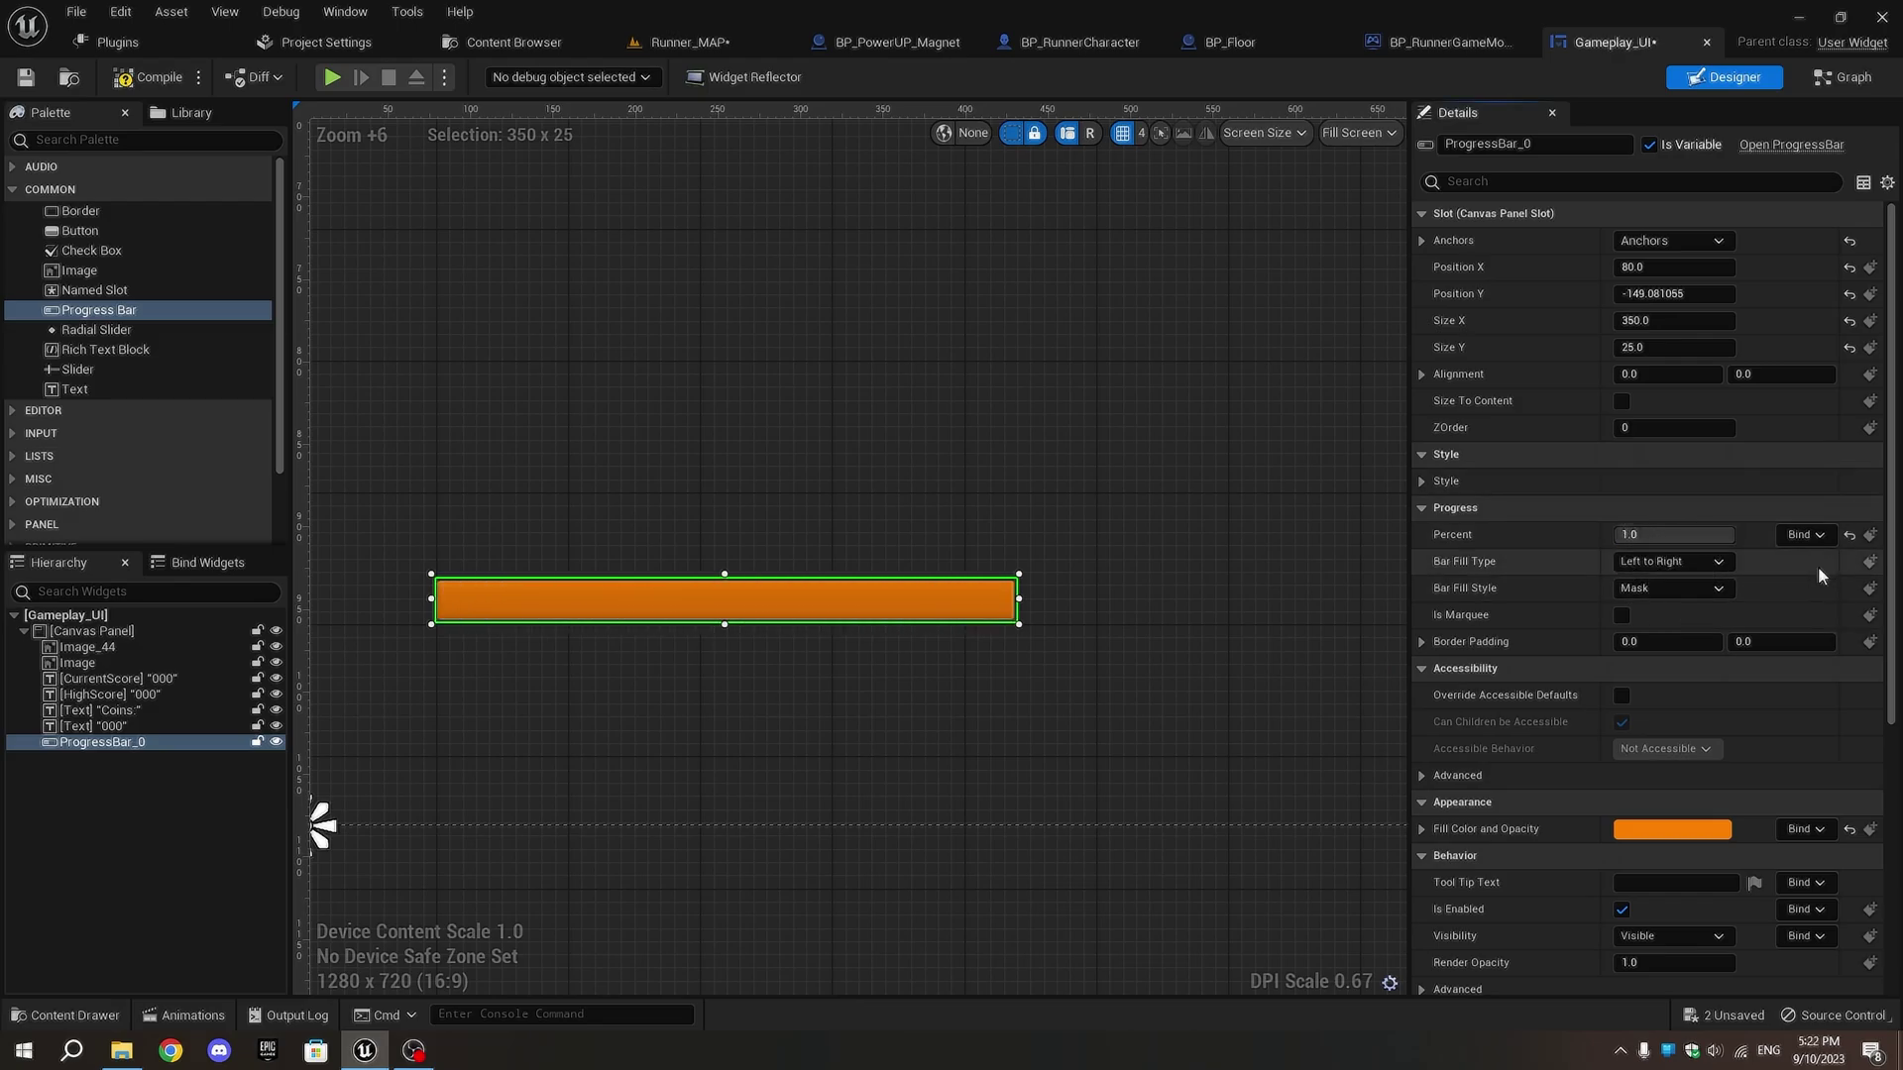
- In Get Percent, add Get Game Mode and cast it to BP_RunnerGameMode
click(1799, 586)
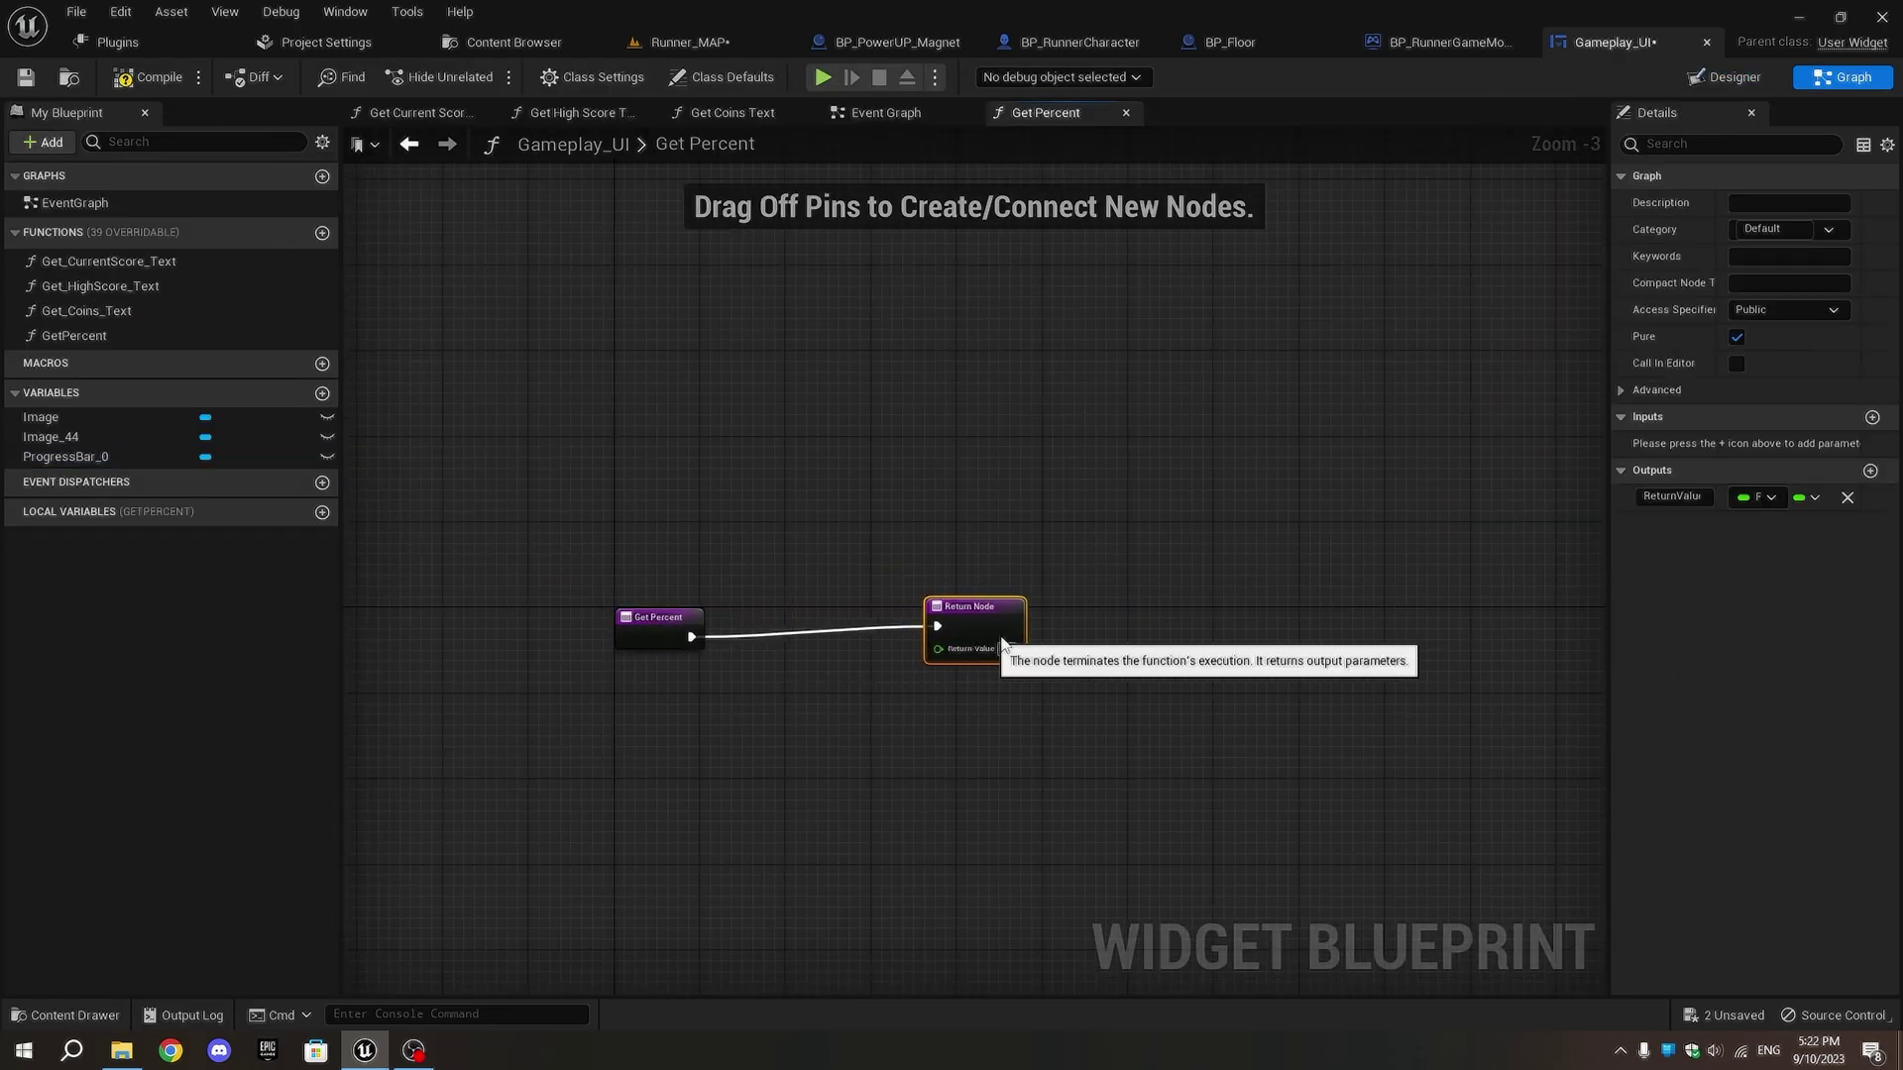
drag(837, 648, 1251, 642)
scroll(723, 625, up, 3)
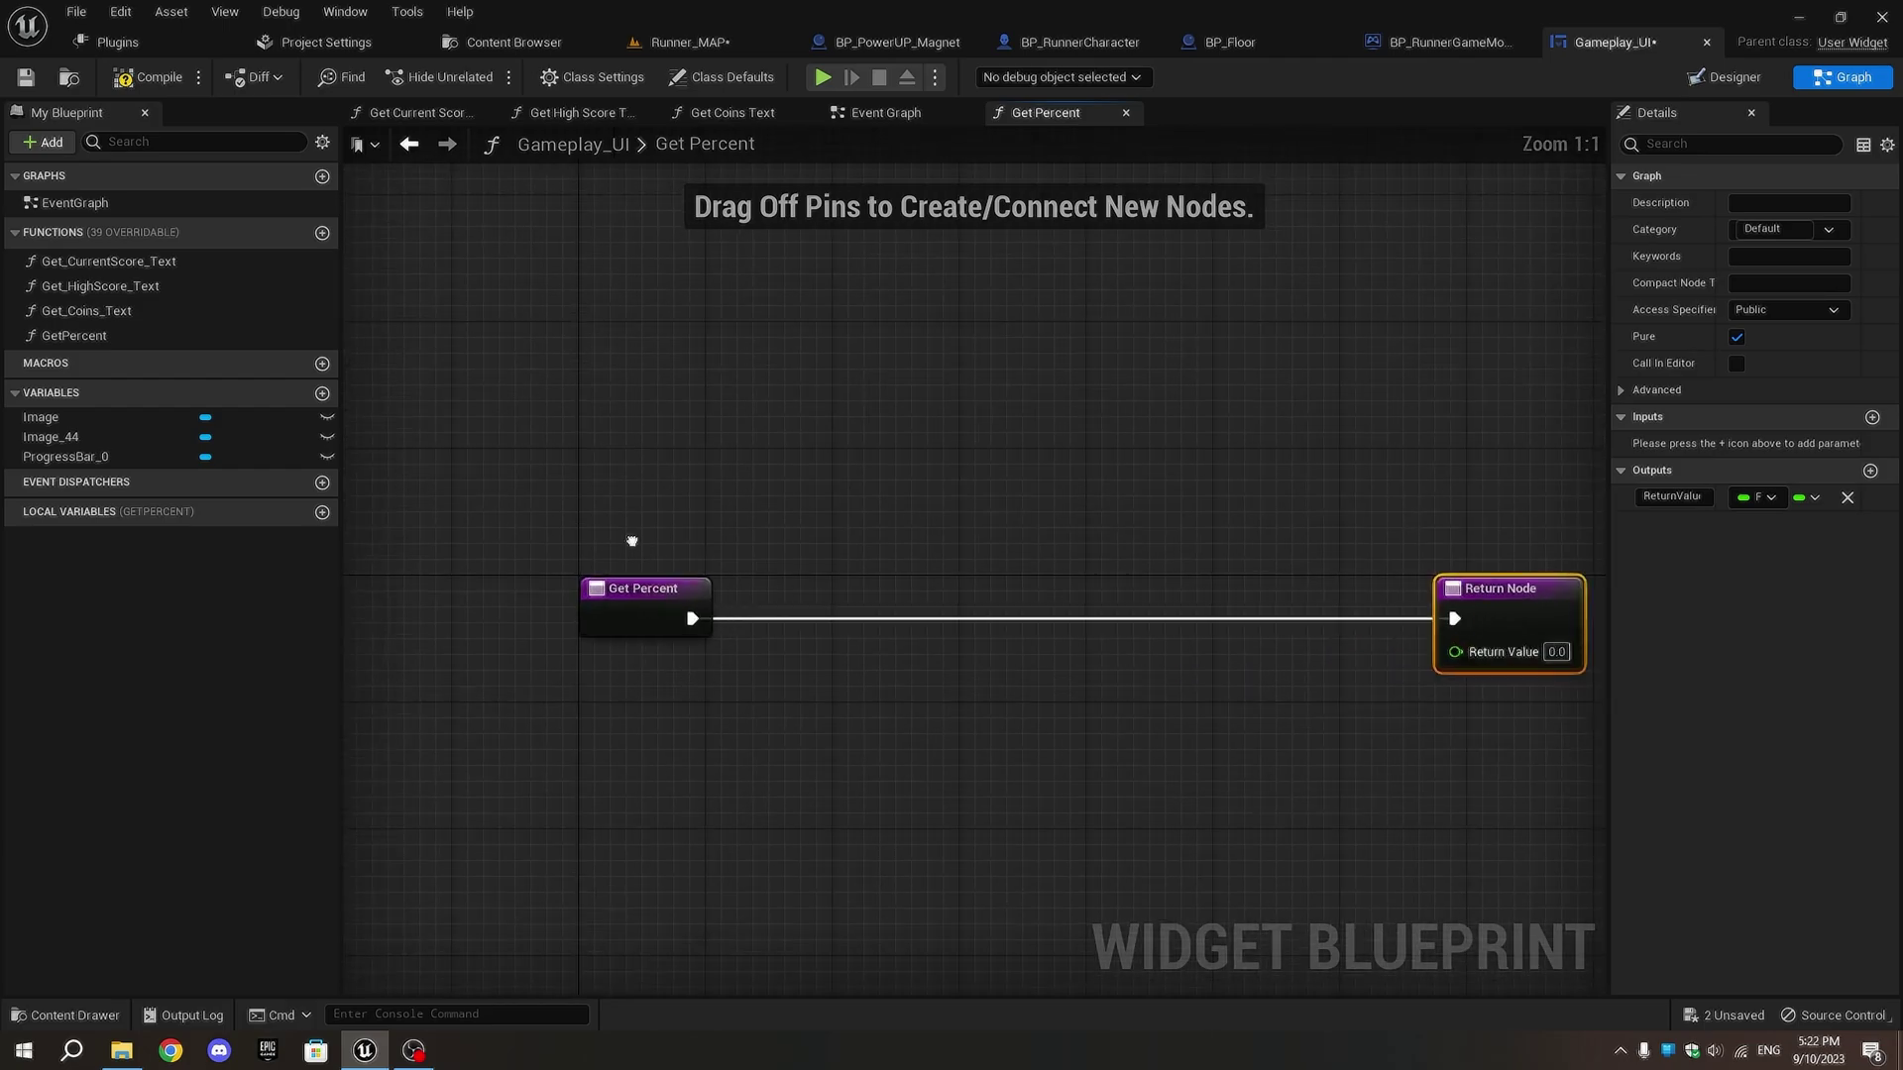
right_click(629, 544)
text(get gamem)
key(Return)
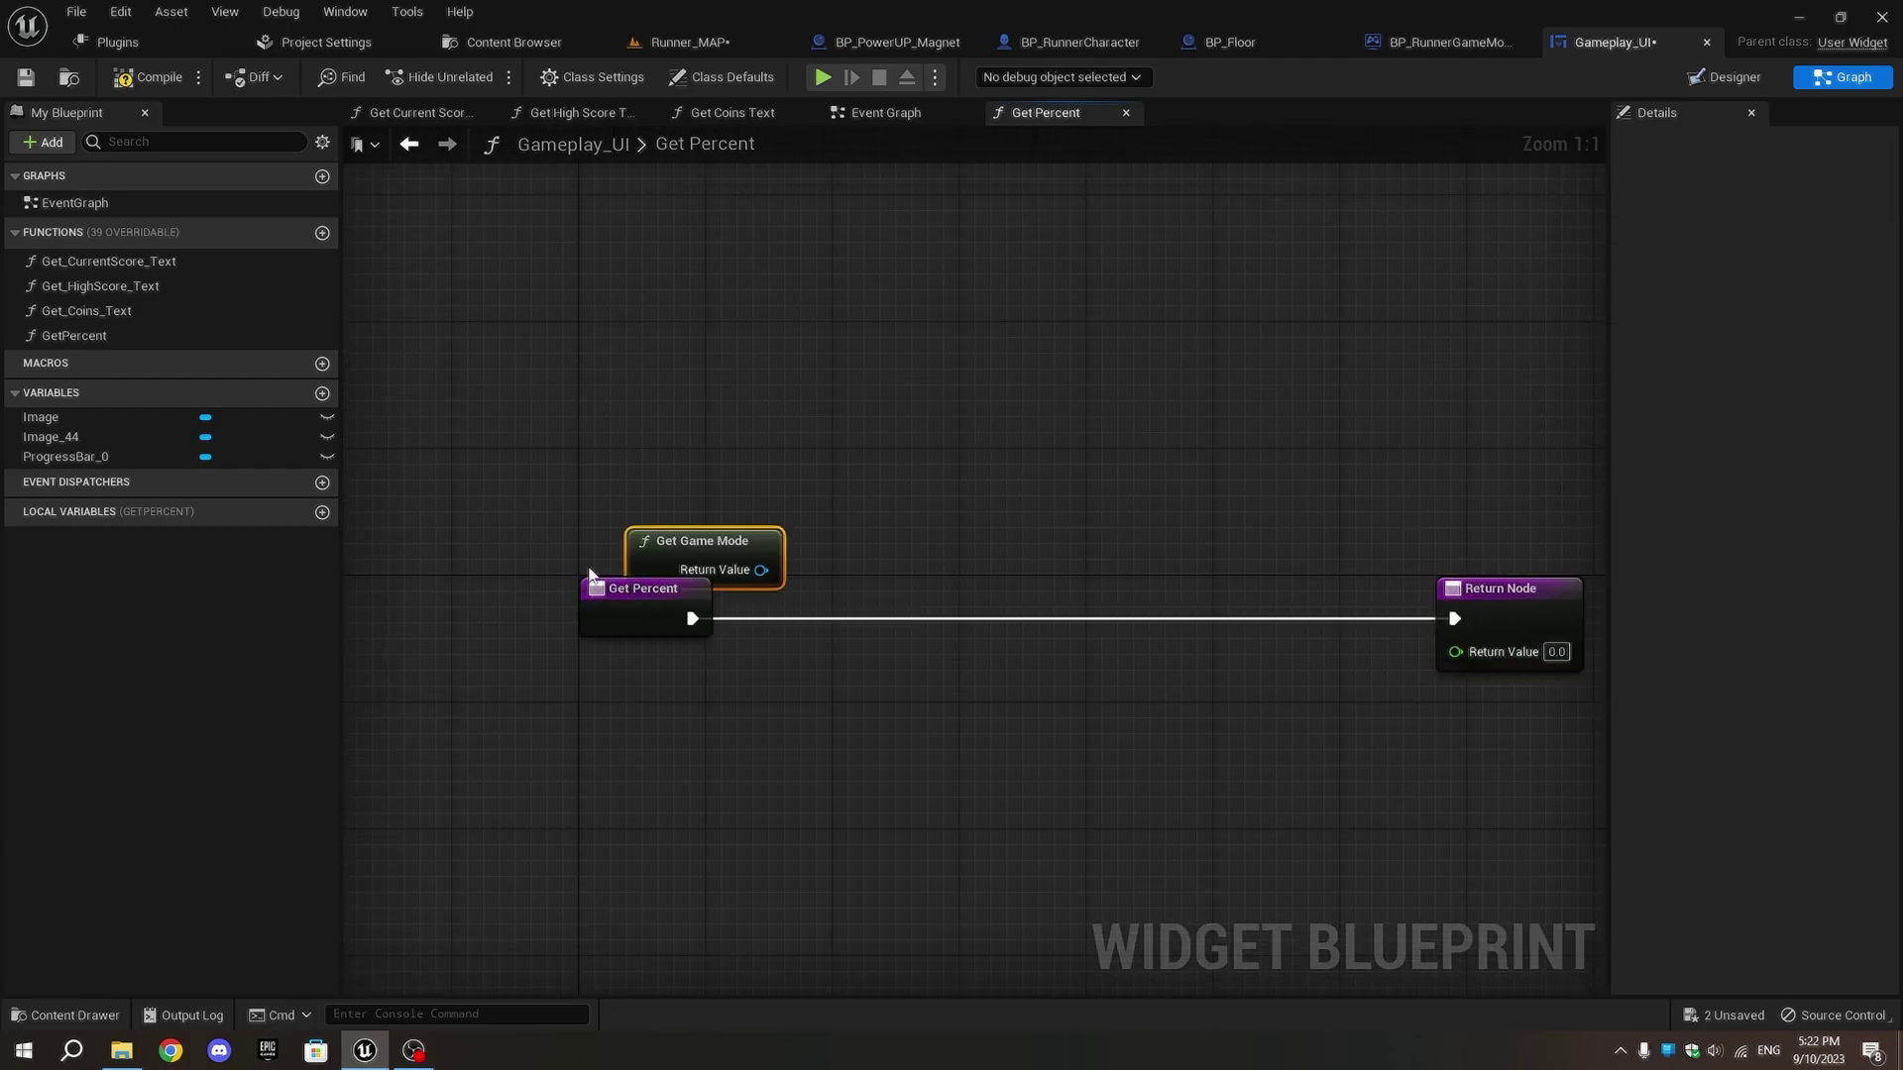
drag(642, 569, 595, 539)
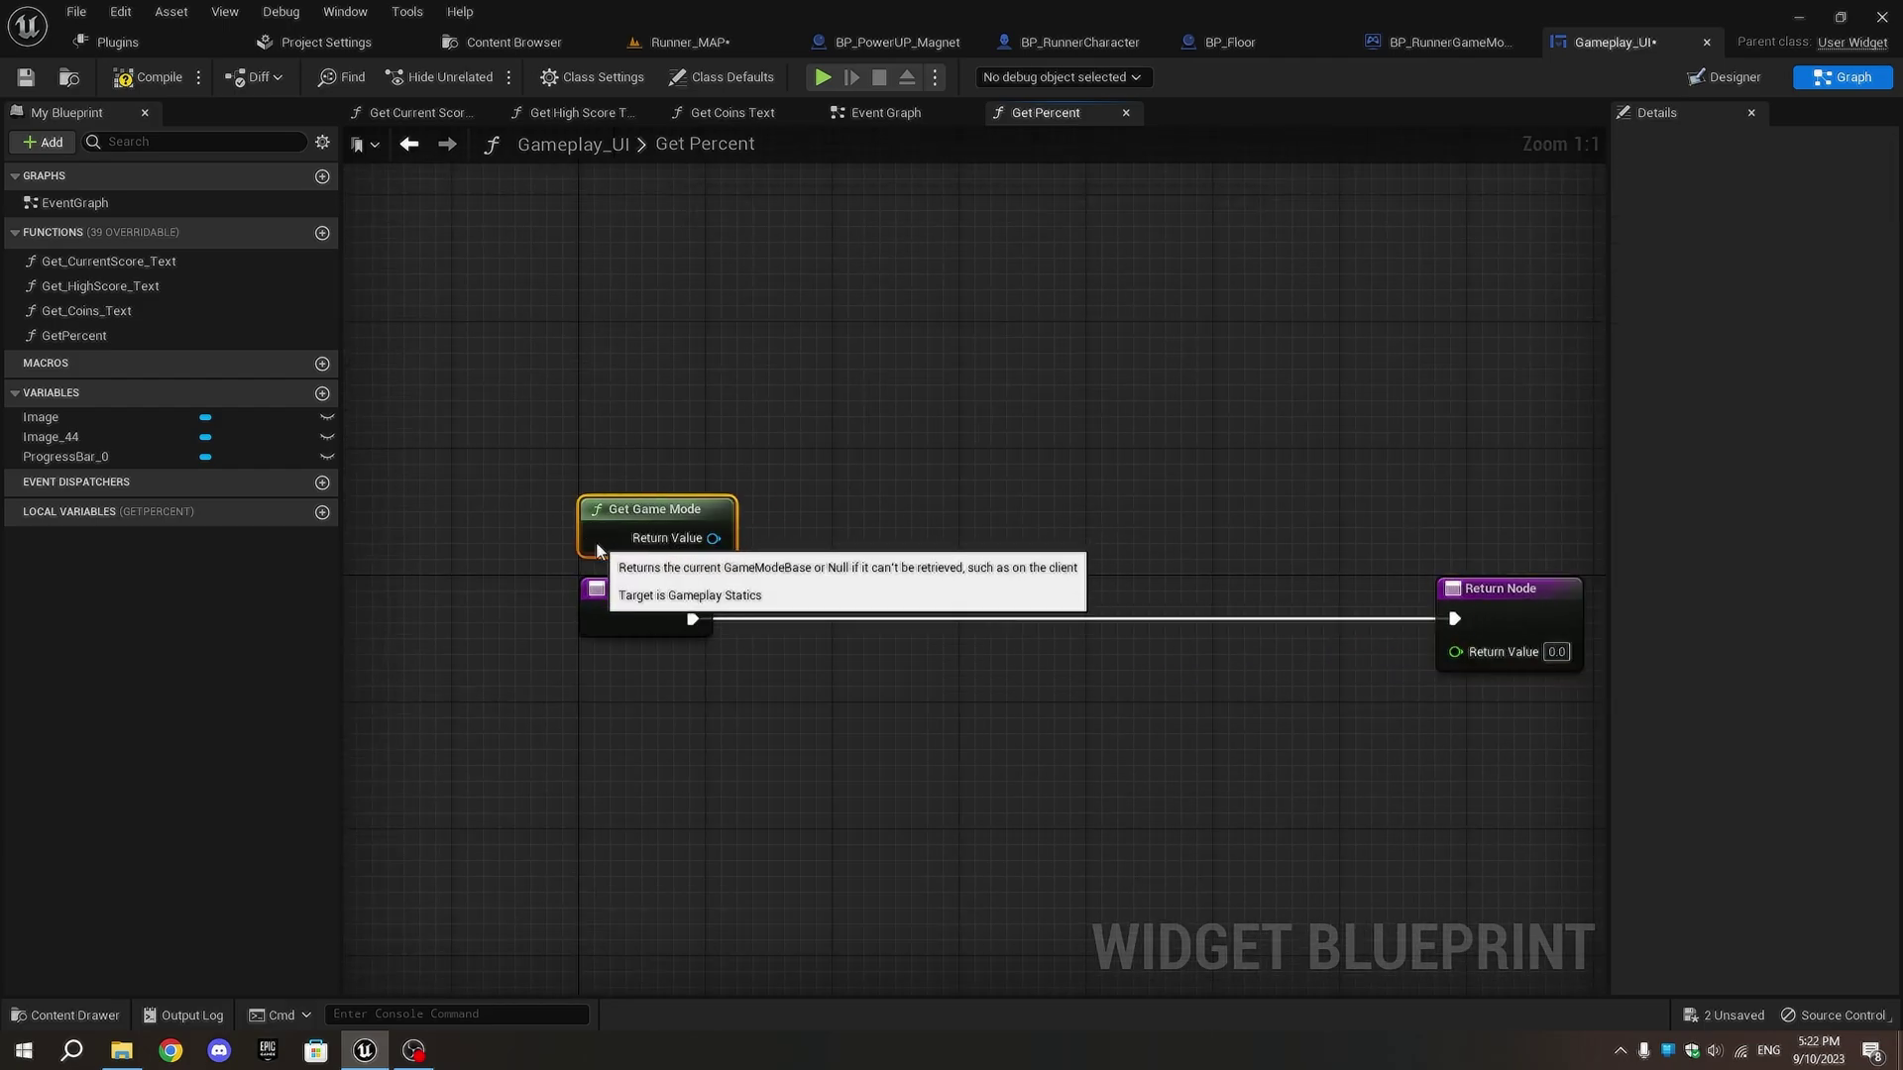
drag(713, 538, 758, 678)
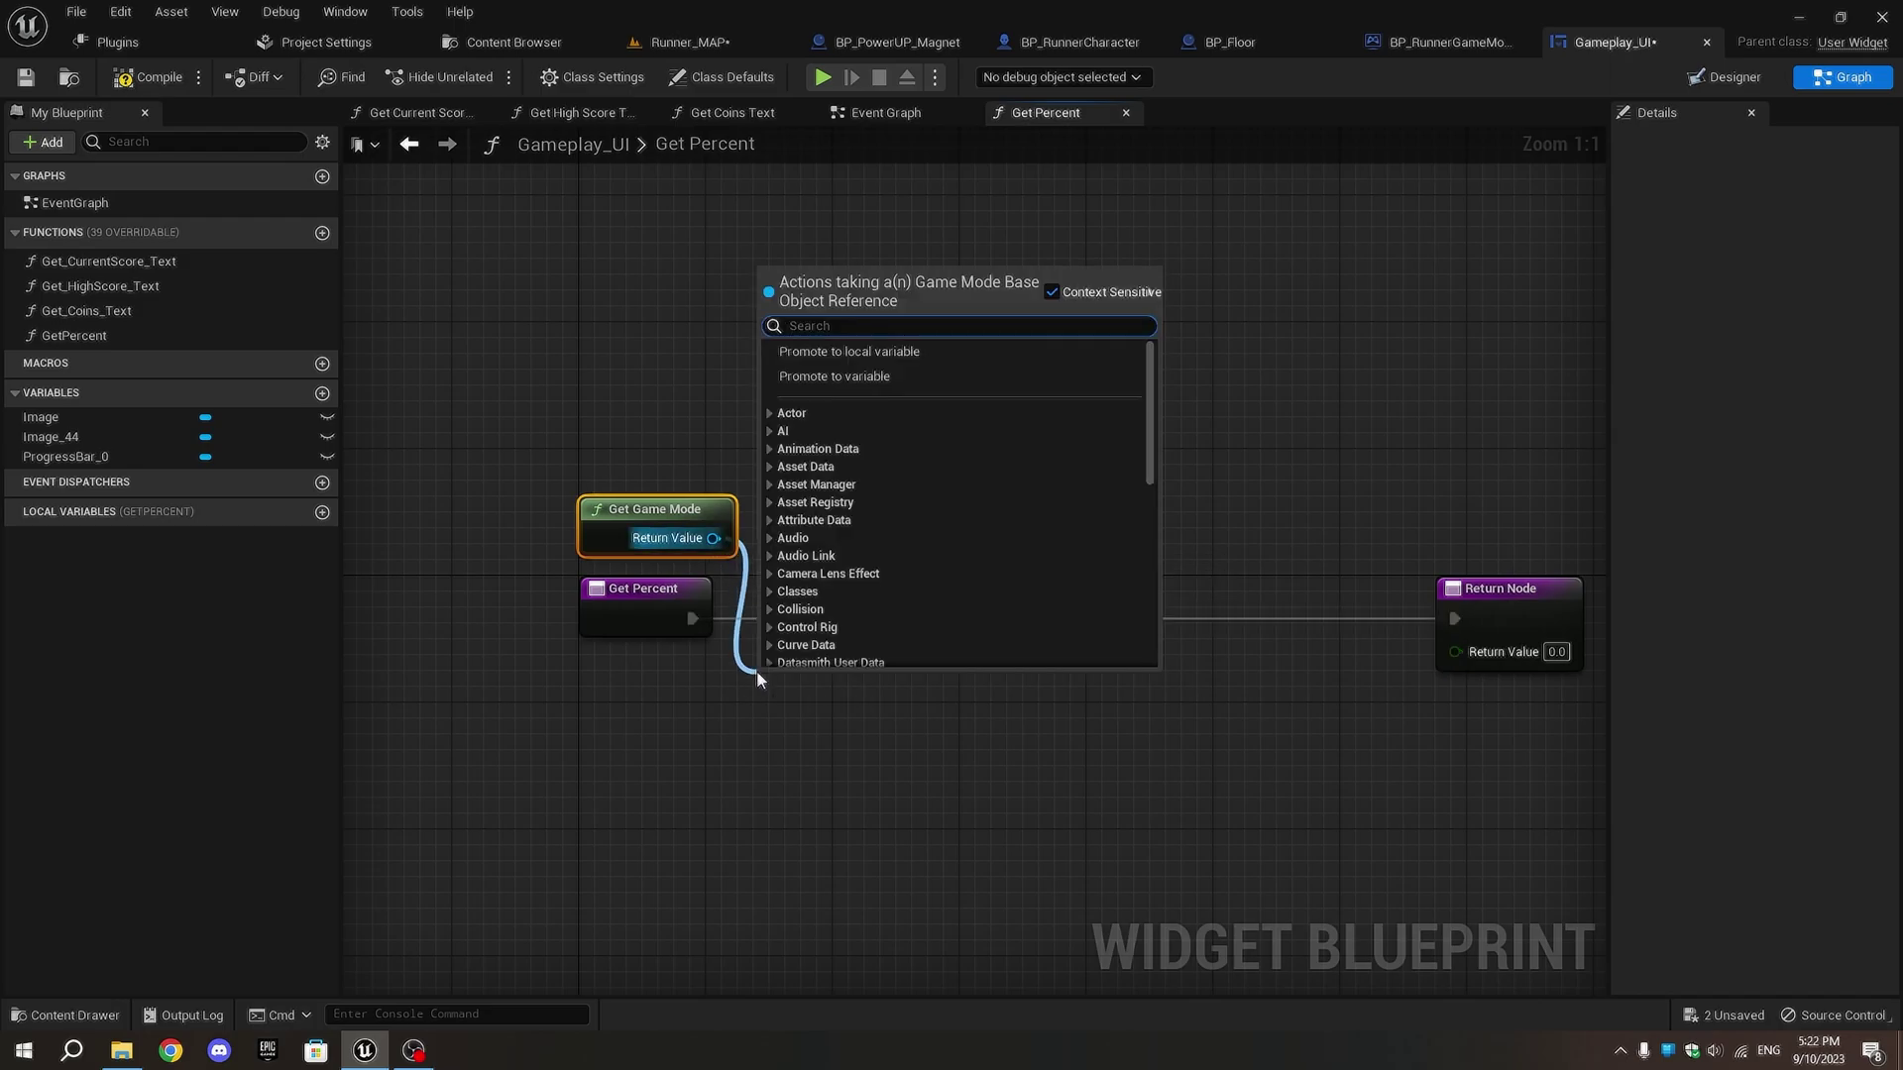
text(cast to bp_runner)
key(Return)
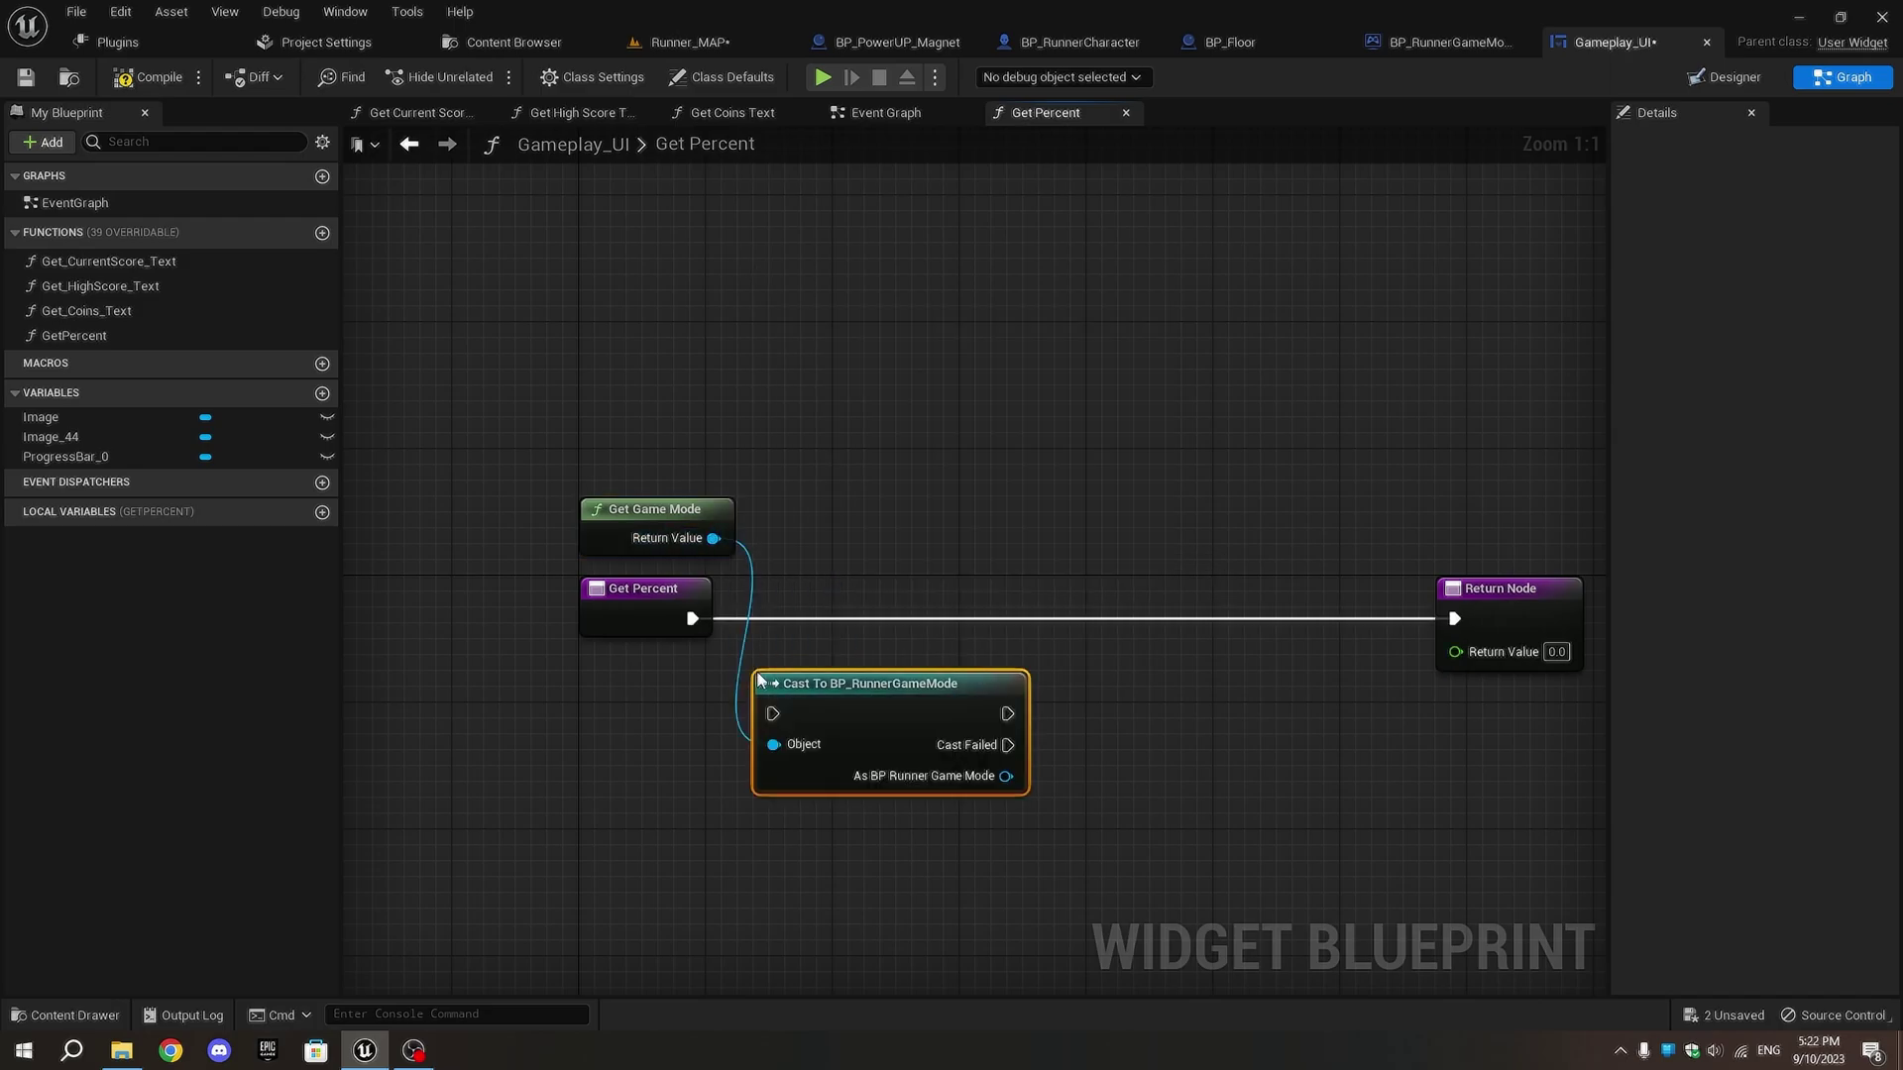
drag(772, 714, 693, 619)
drag(890, 704, 877, 604)
right_drag(1026, 621, 799, 639)
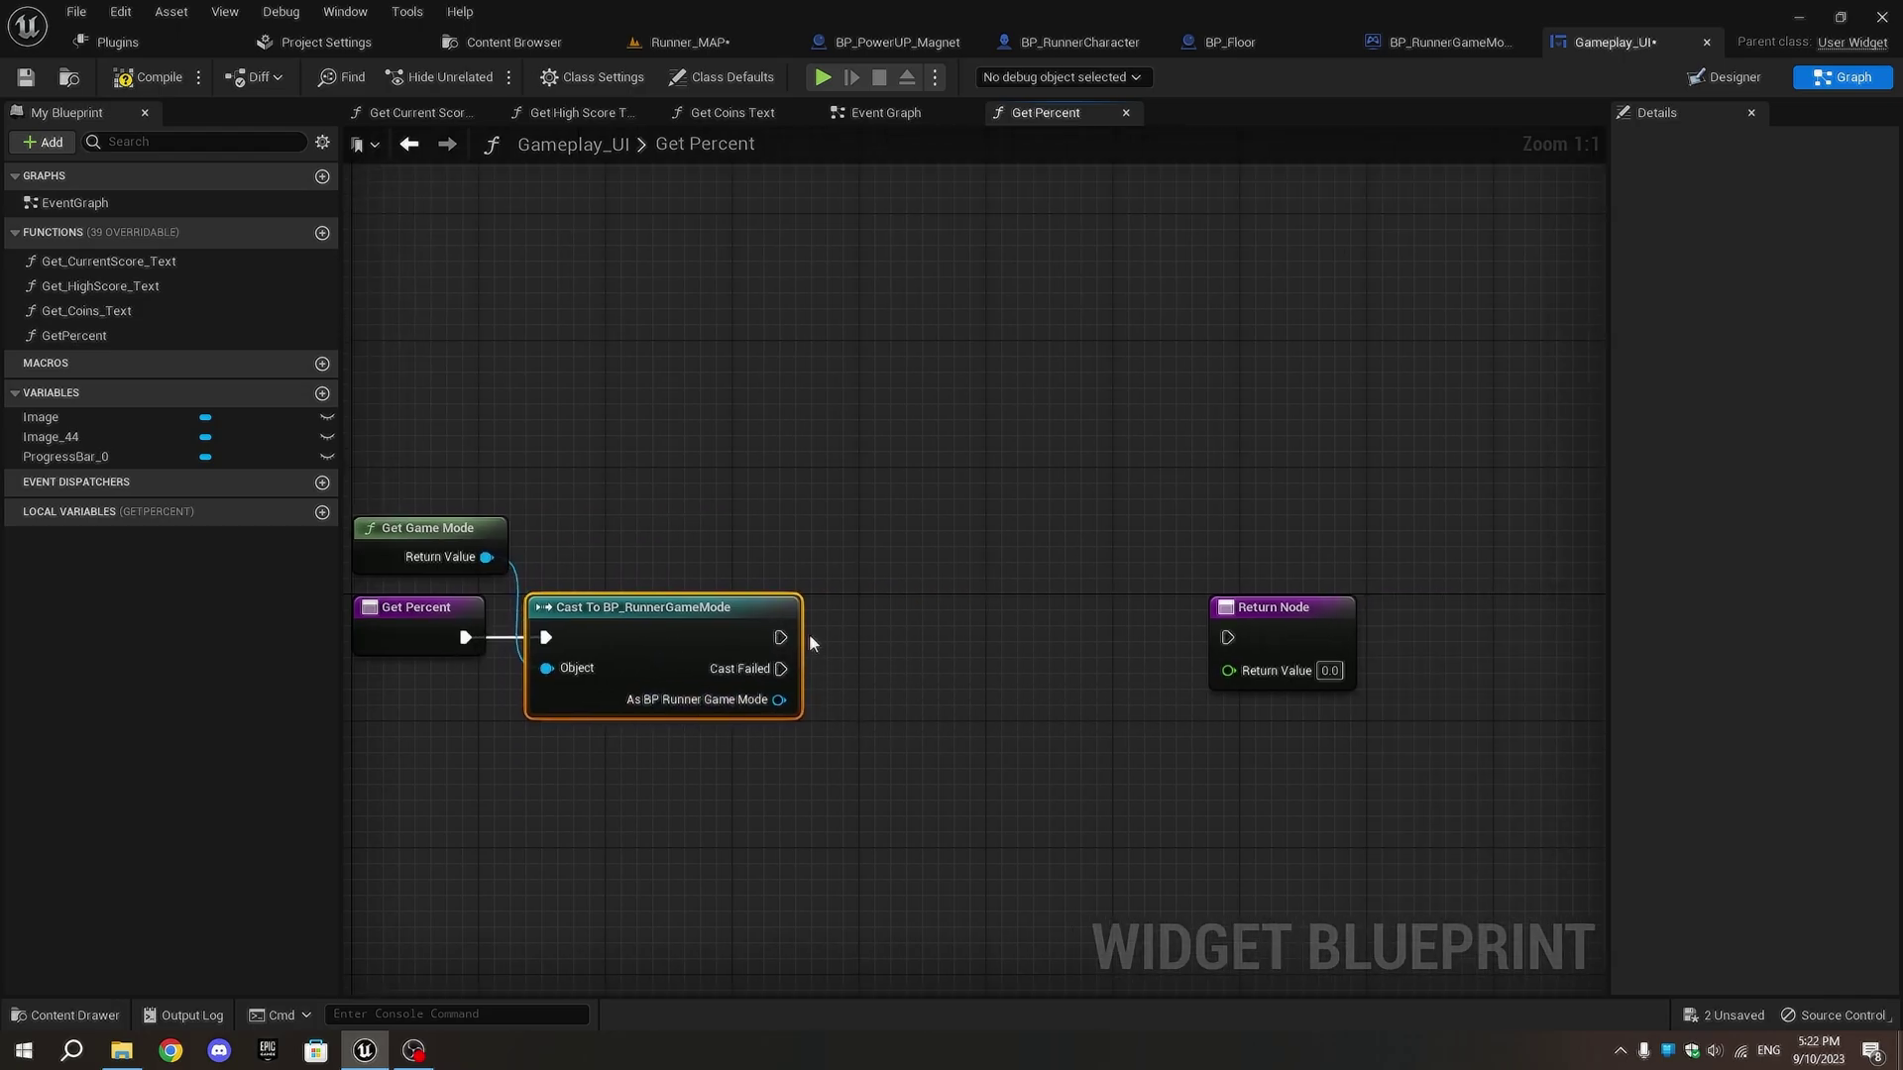
mouse_move(798, 641)
mouse_down()
mouse_move(770, 640)
mouse_move(820, 729)
mouse_up()
text(magne)
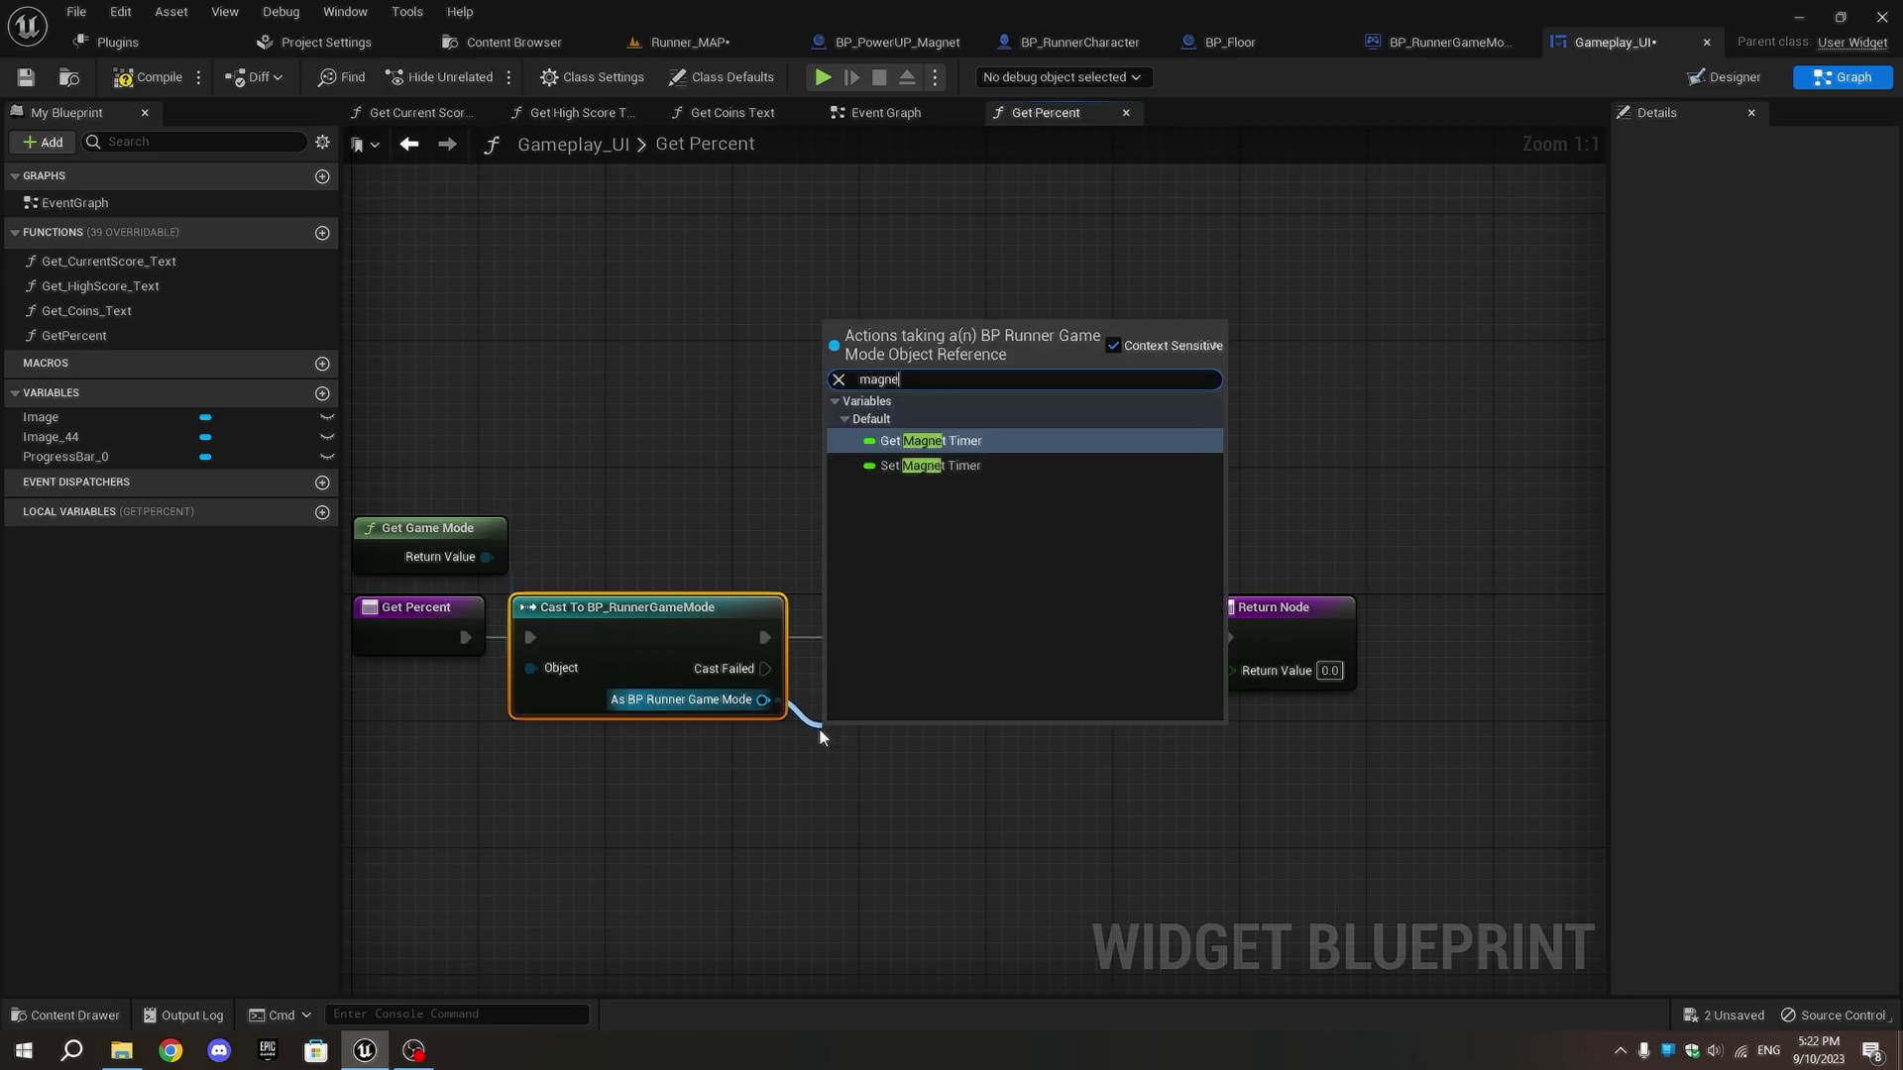
text(t t)
- Return Magnet Timer divided by 5.0 and compile the widget
key(Return)
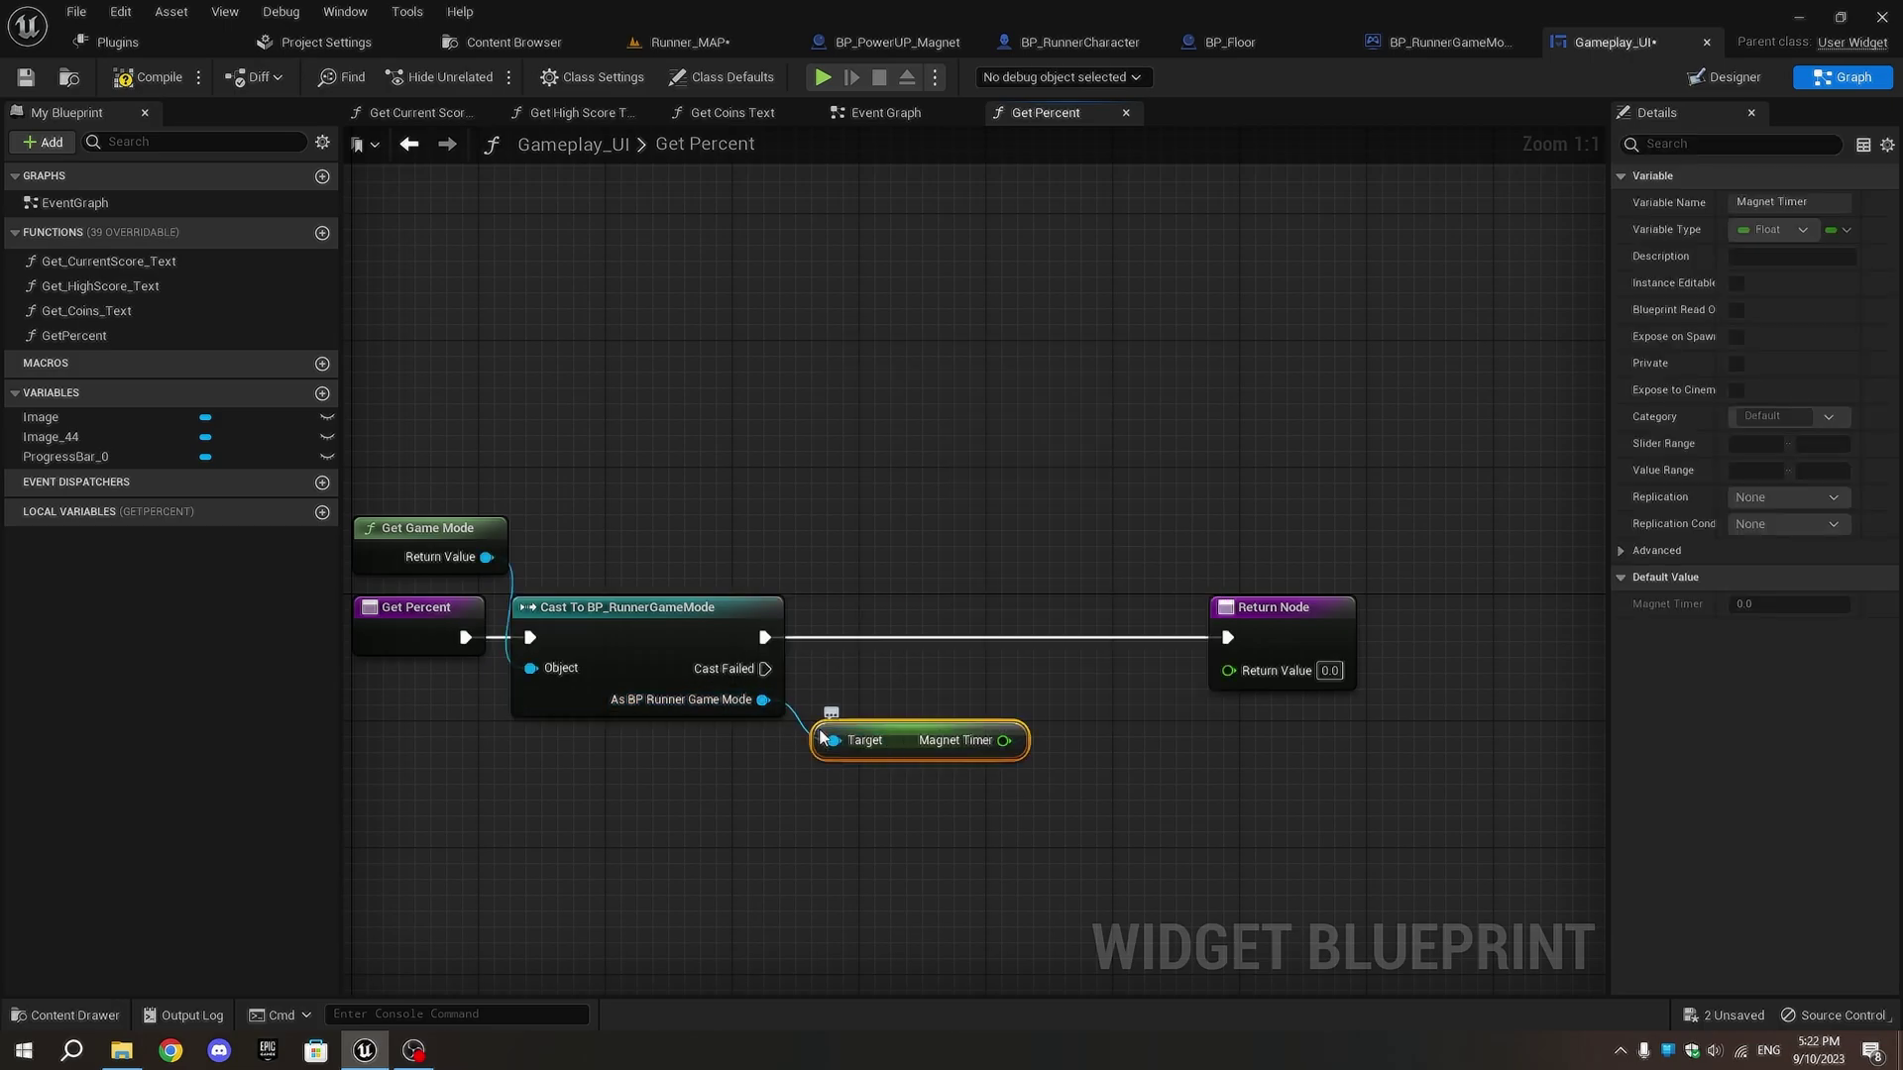
drag(1004, 740, 1040, 750)
text(/)
click(1204, 453)
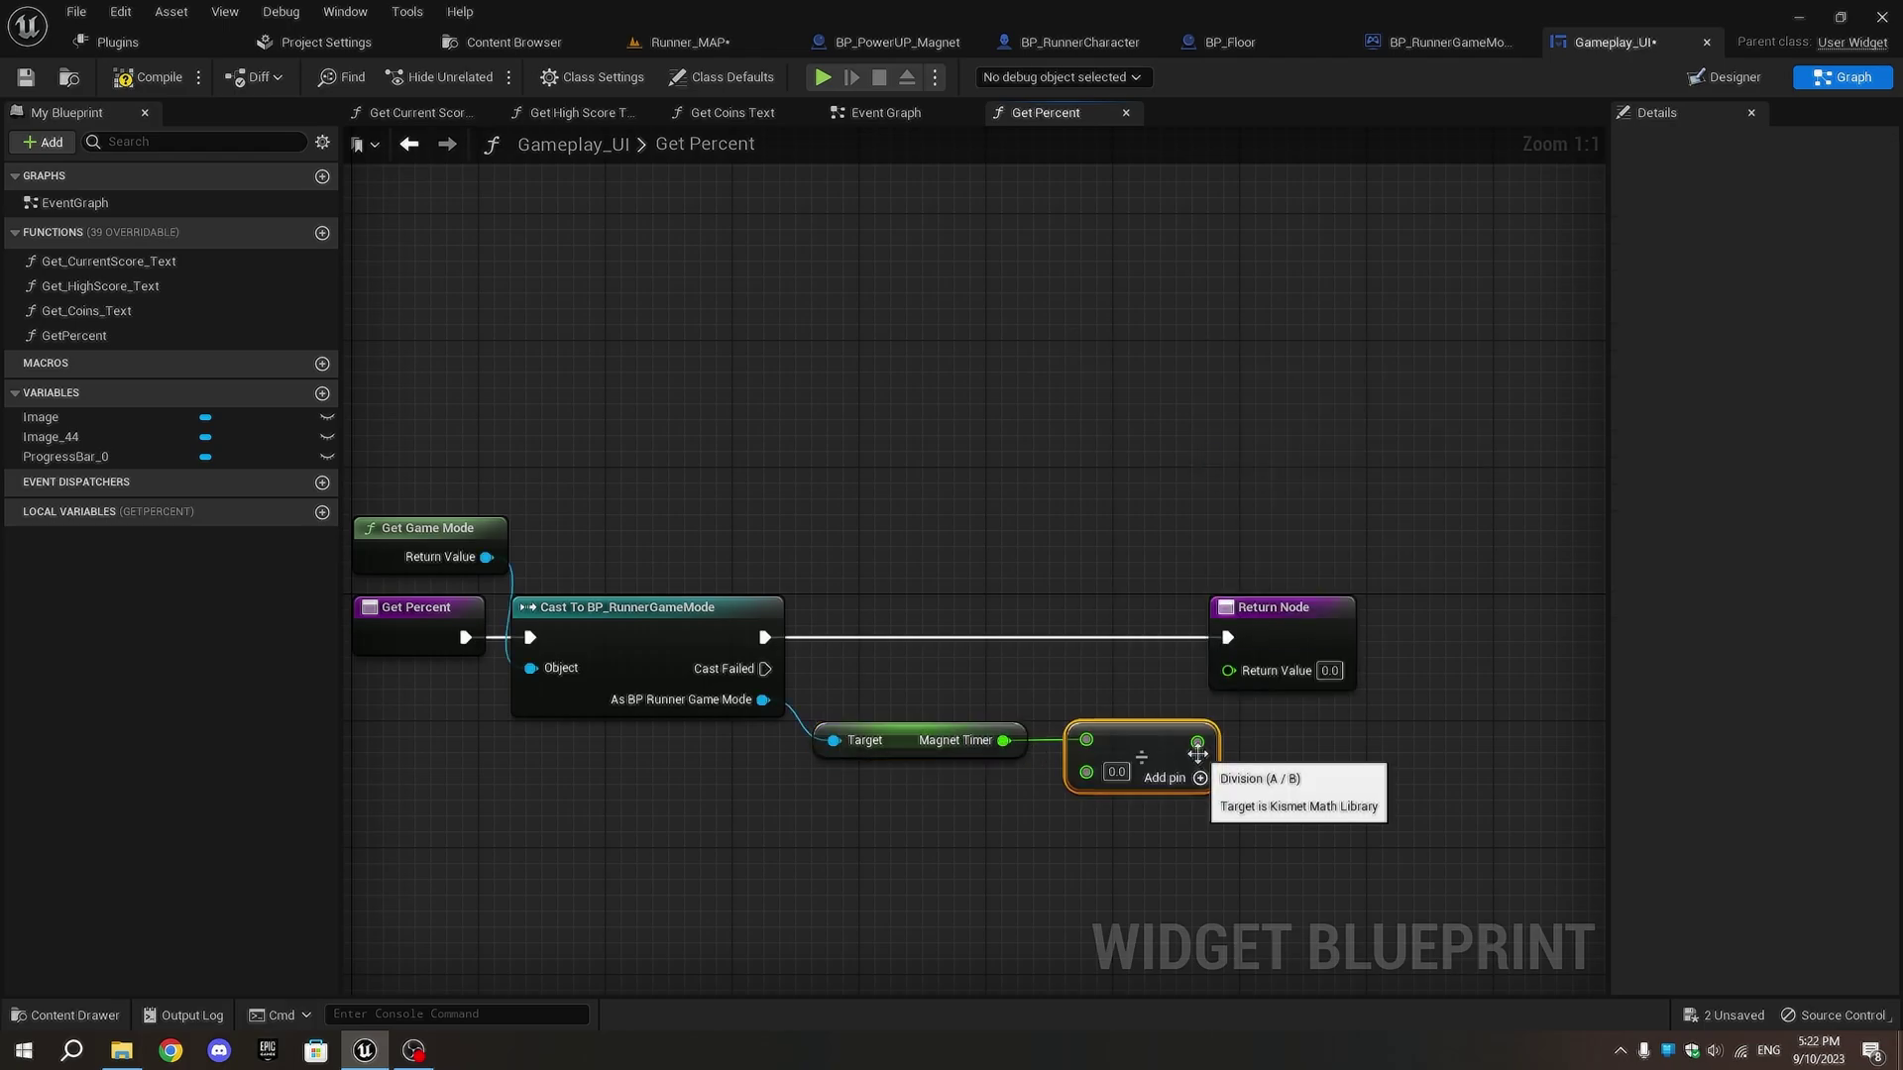
drag(1198, 741, 1232, 676)
click(1117, 772)
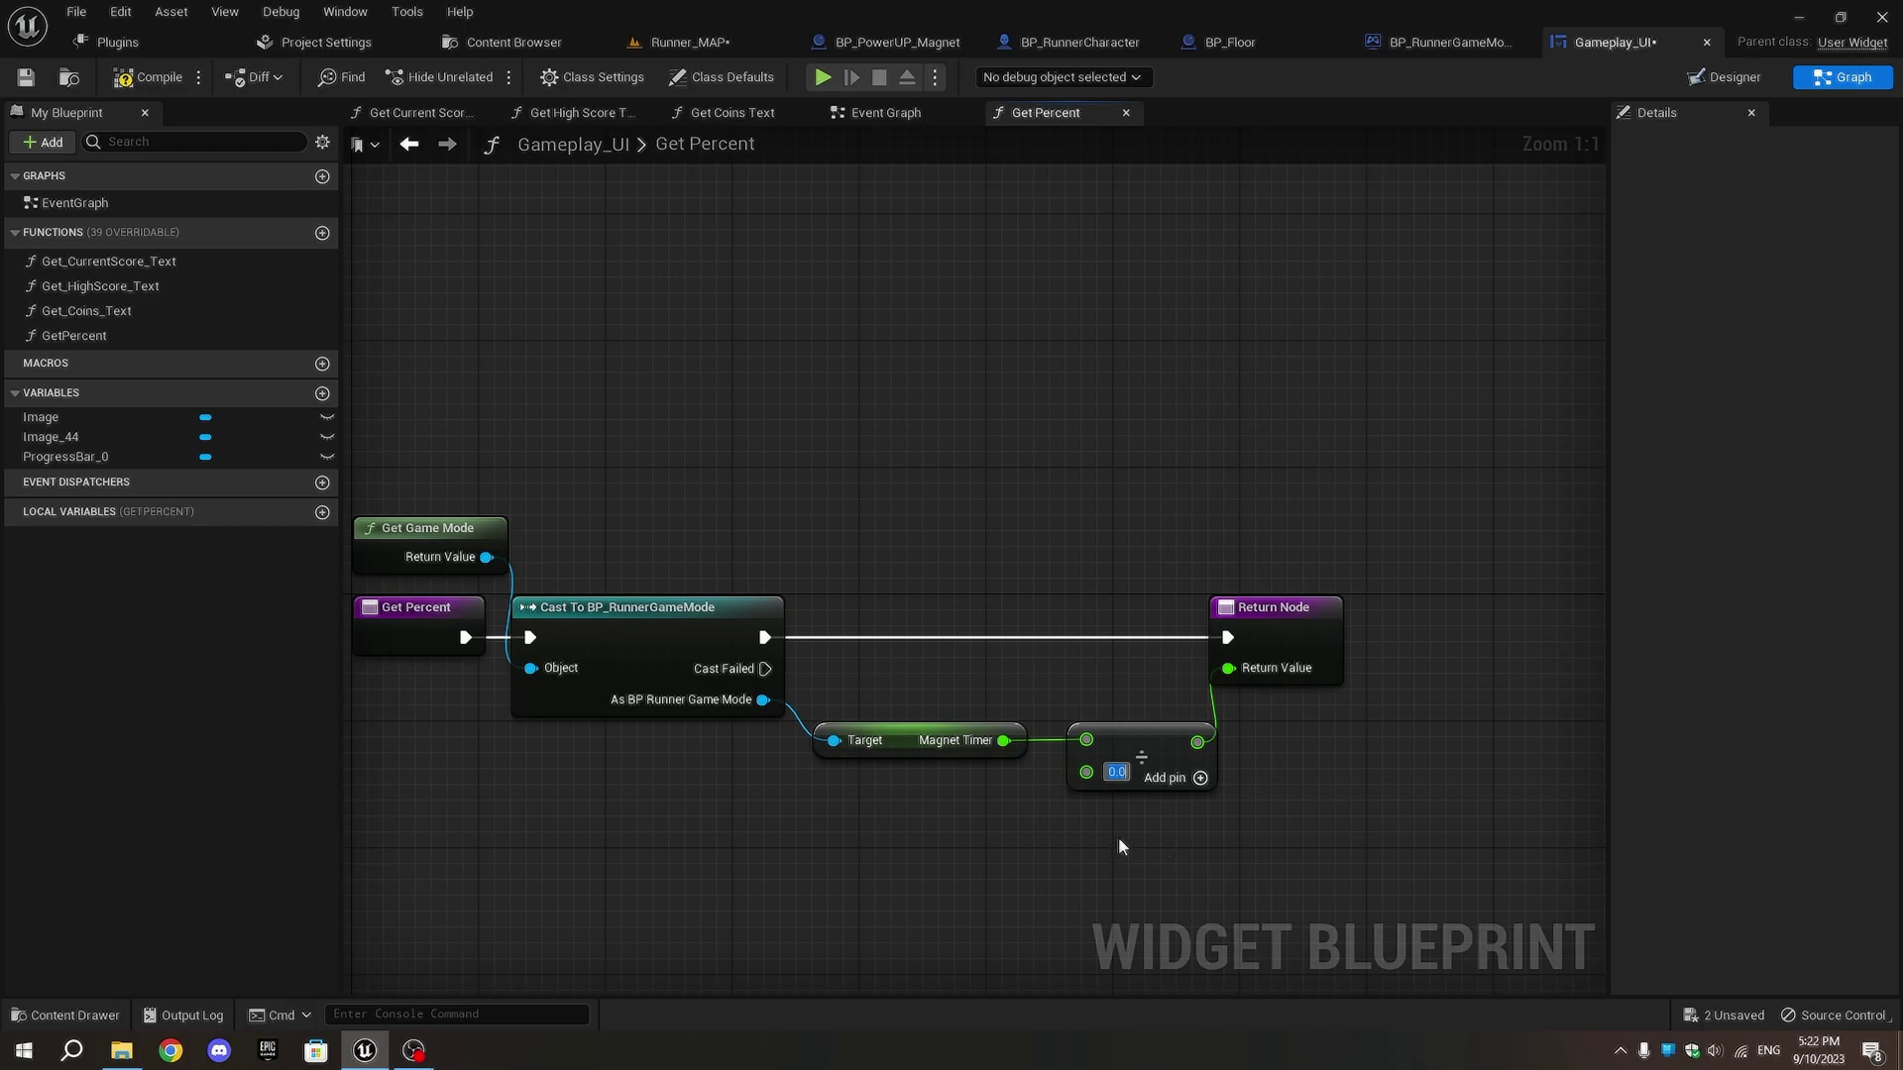
text(5)
key(Return)
click(123, 78)
scroll(891, 505, down, 1)
mouse_move(891, 504)
right_down()
mouse_move(1023, 416)
mouse_move(988, 337)
right_up()
scroll(1029, 406, up, 1)
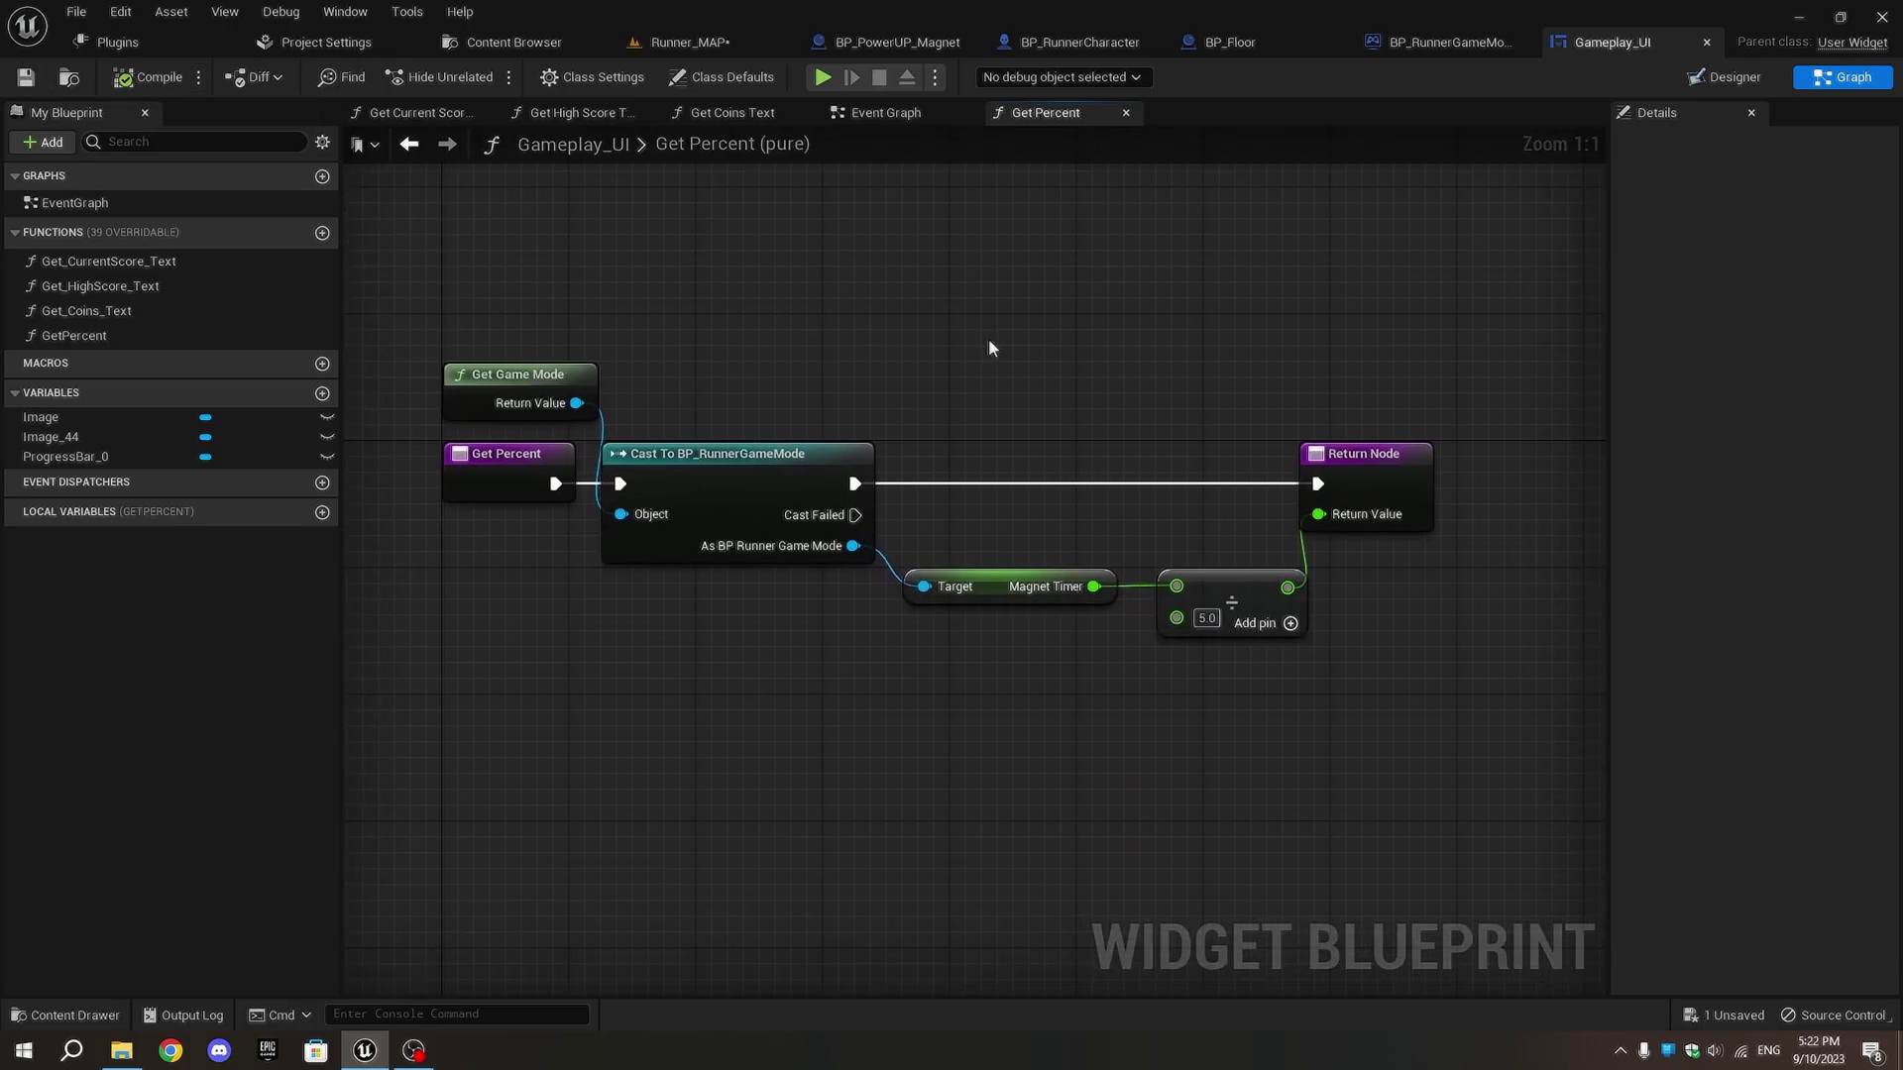
- Play-test Runner_MAP, steering, jumping and sliding to grab the magnet and watch the orange bar
click(684, 44)
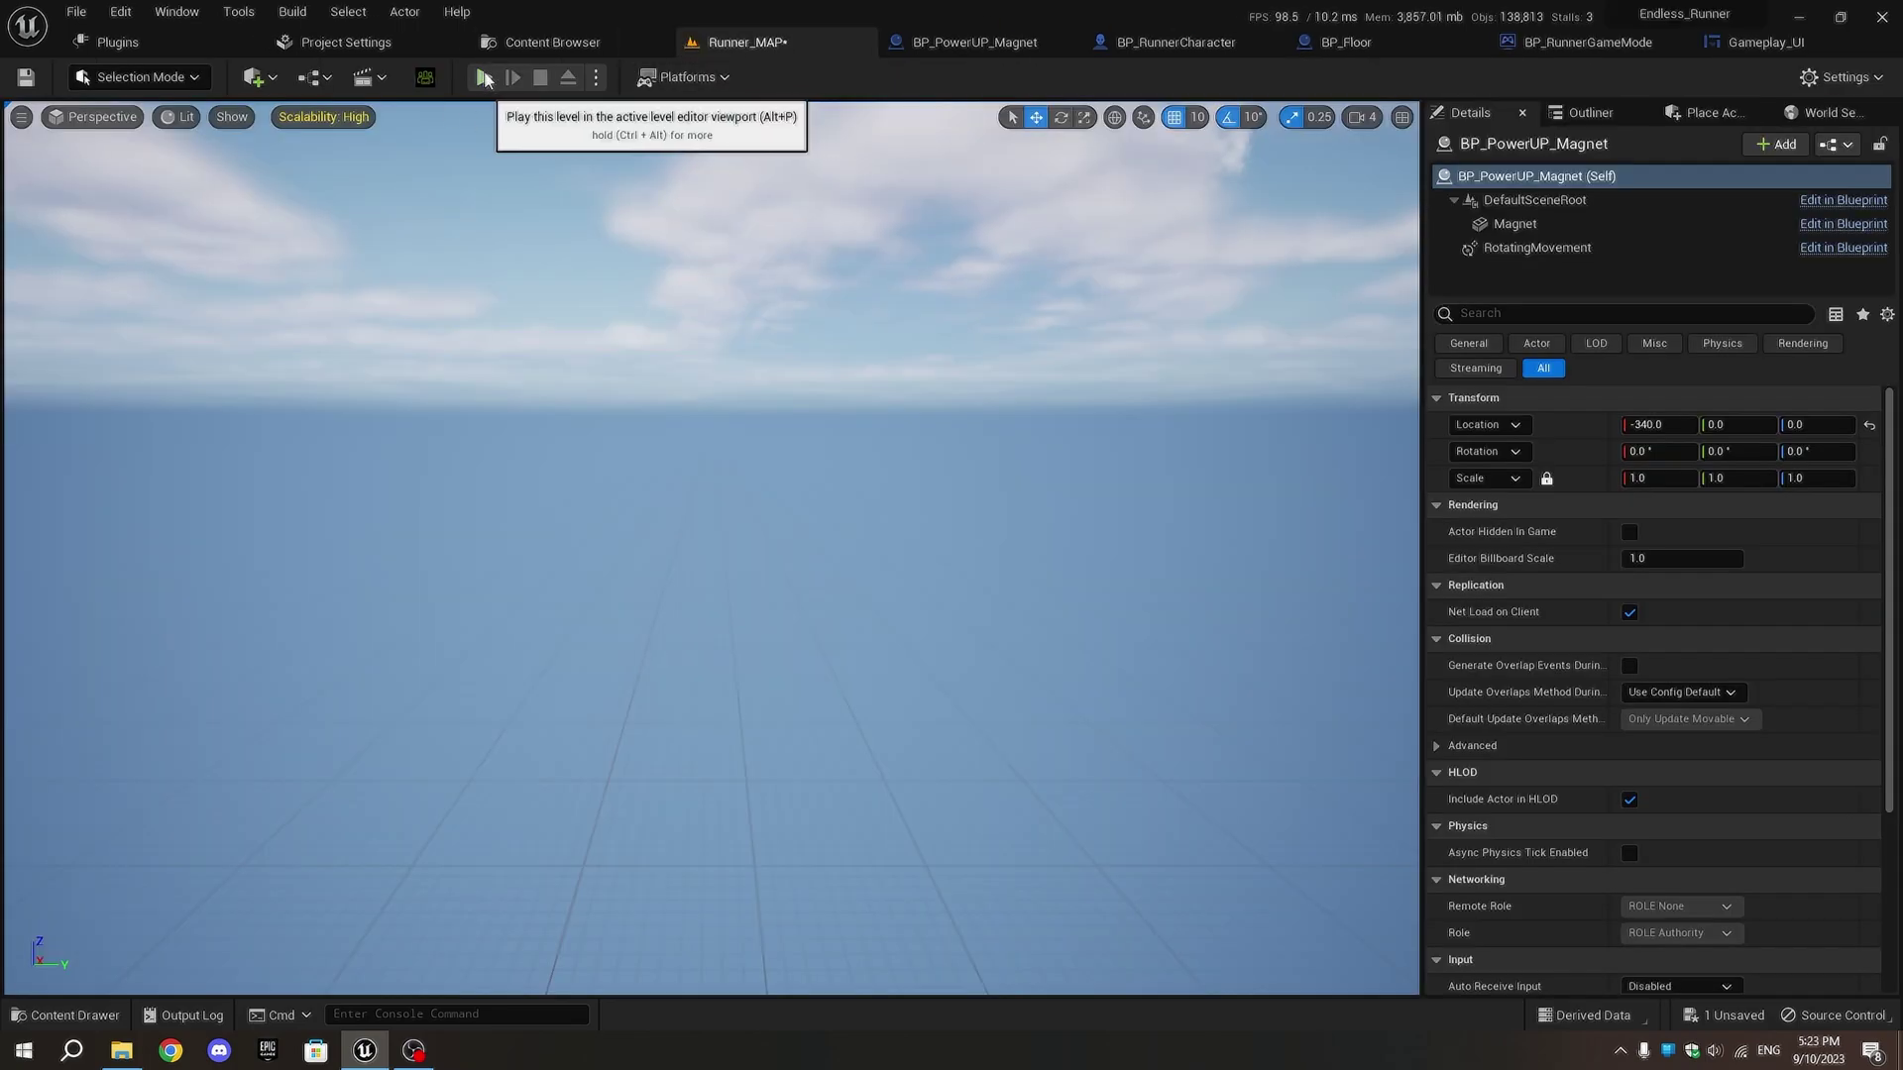
click(485, 77)
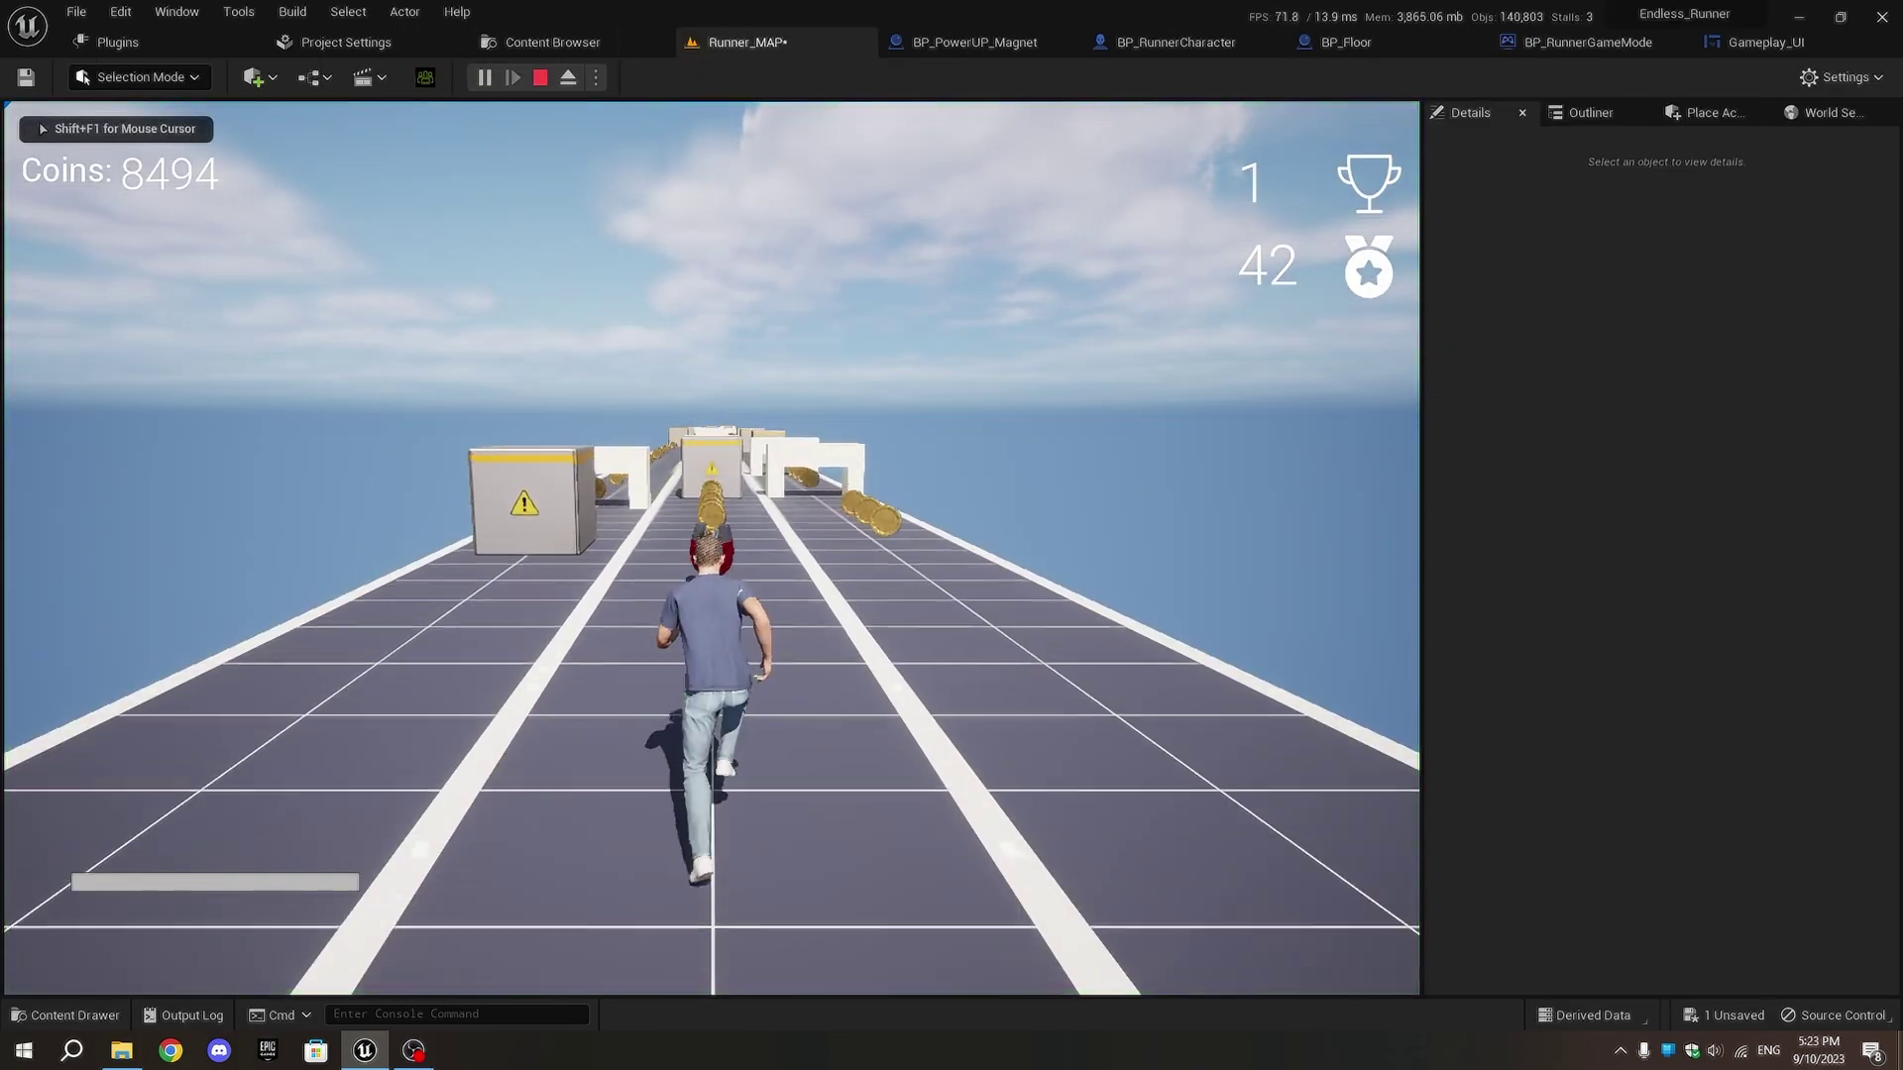
key(a)
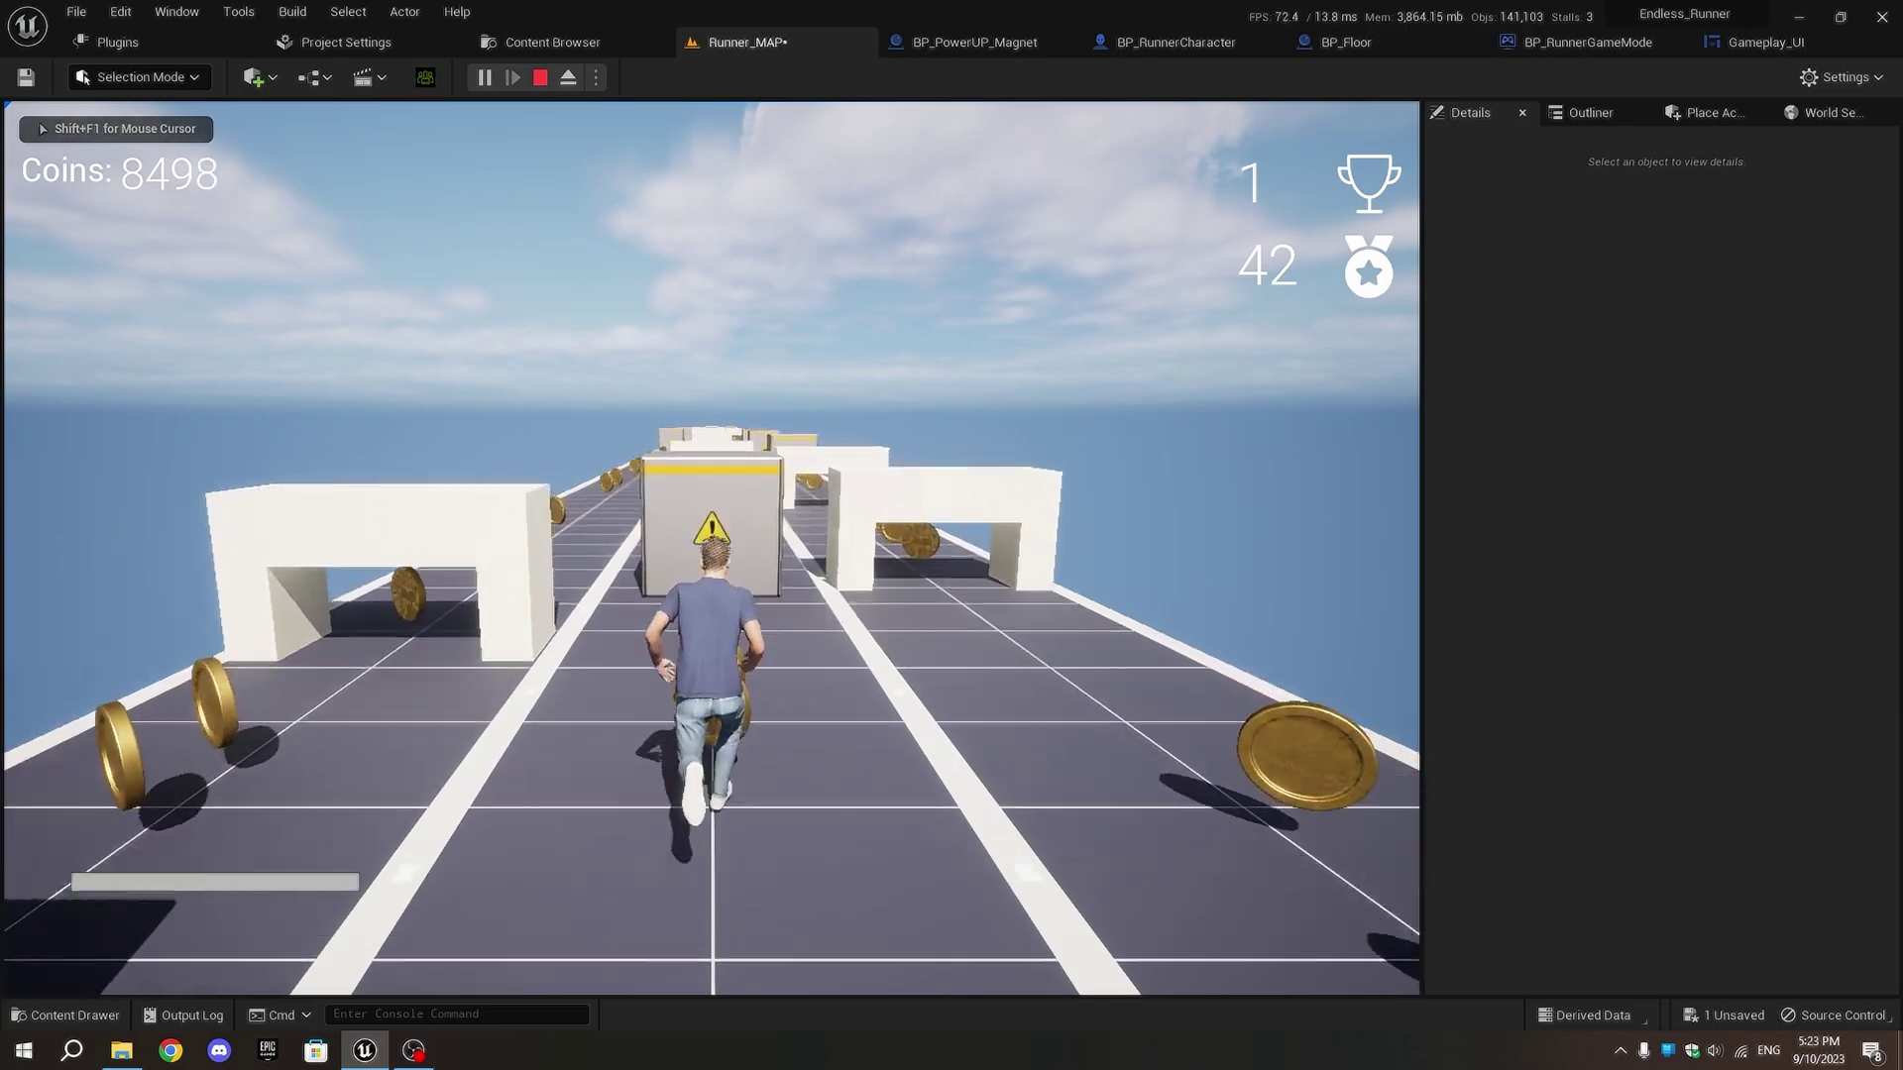
key(a)
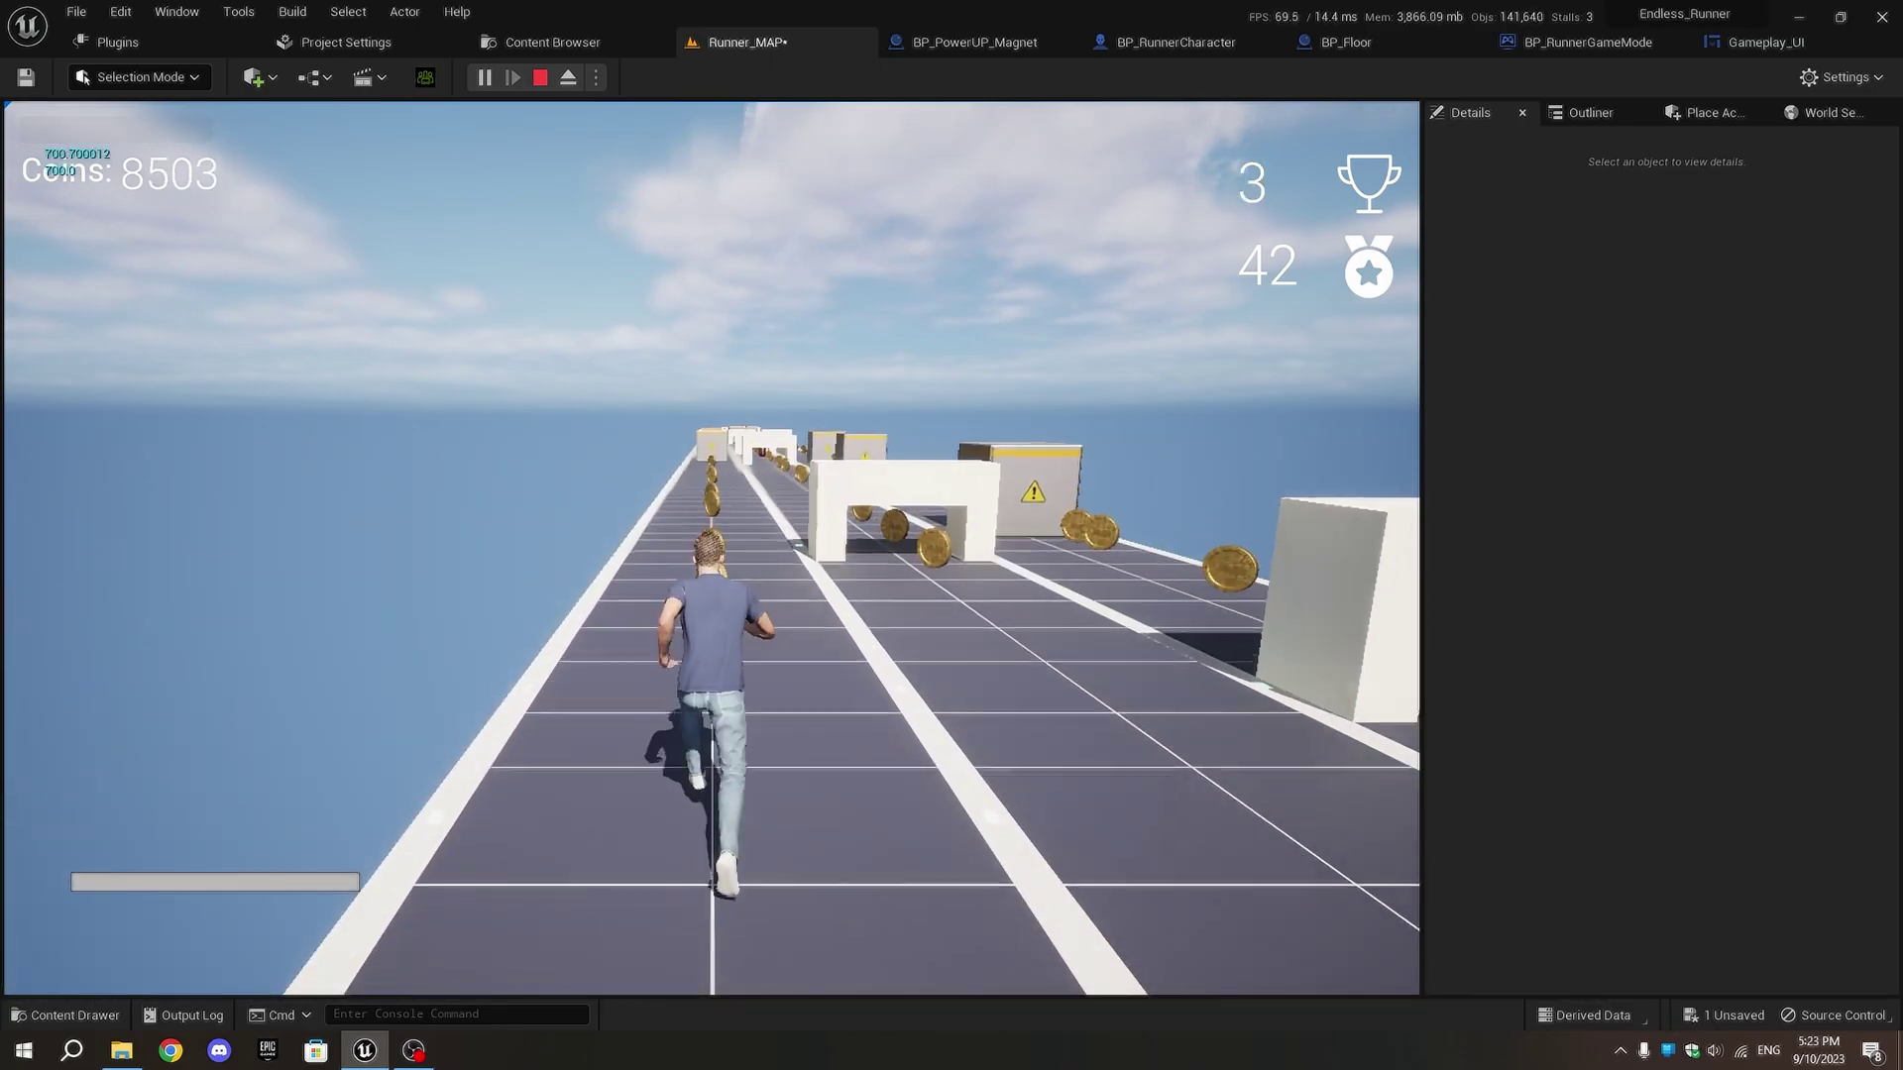
key(space)
key(space)
key(d)
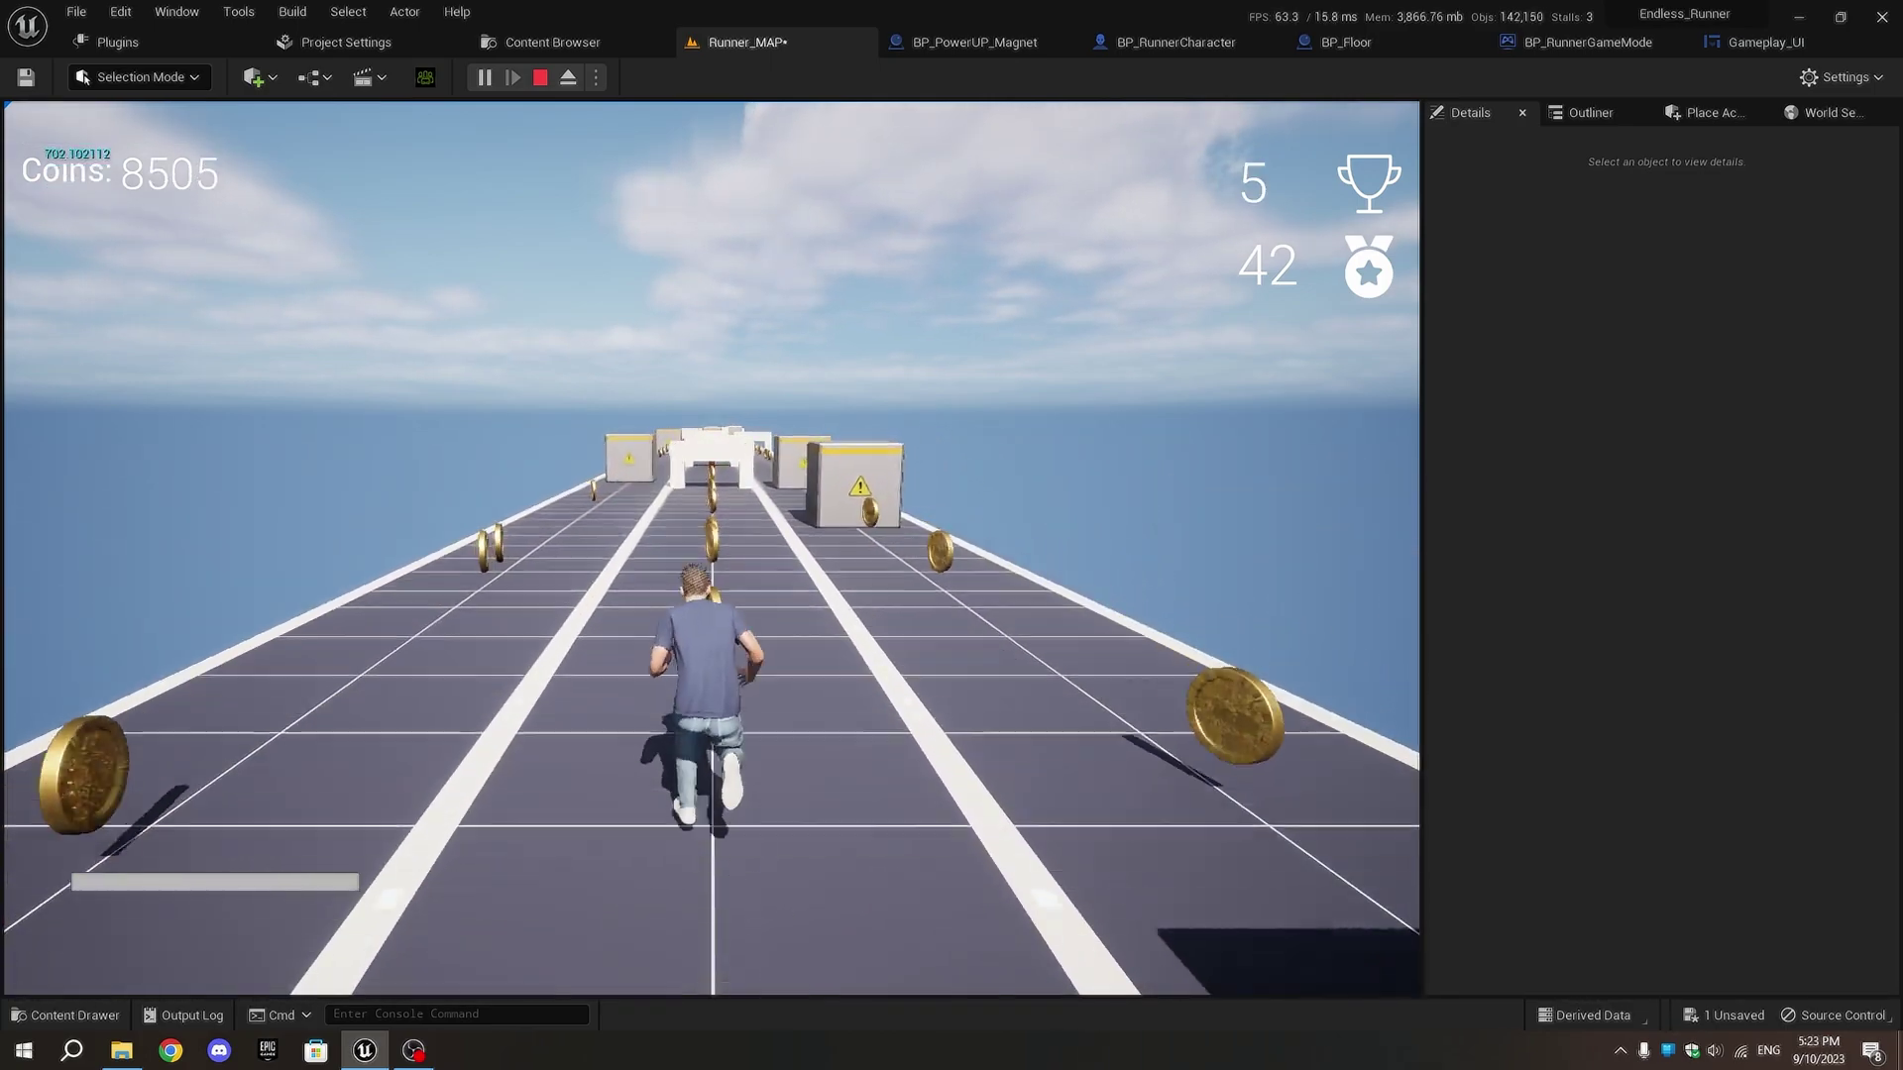
key(space)
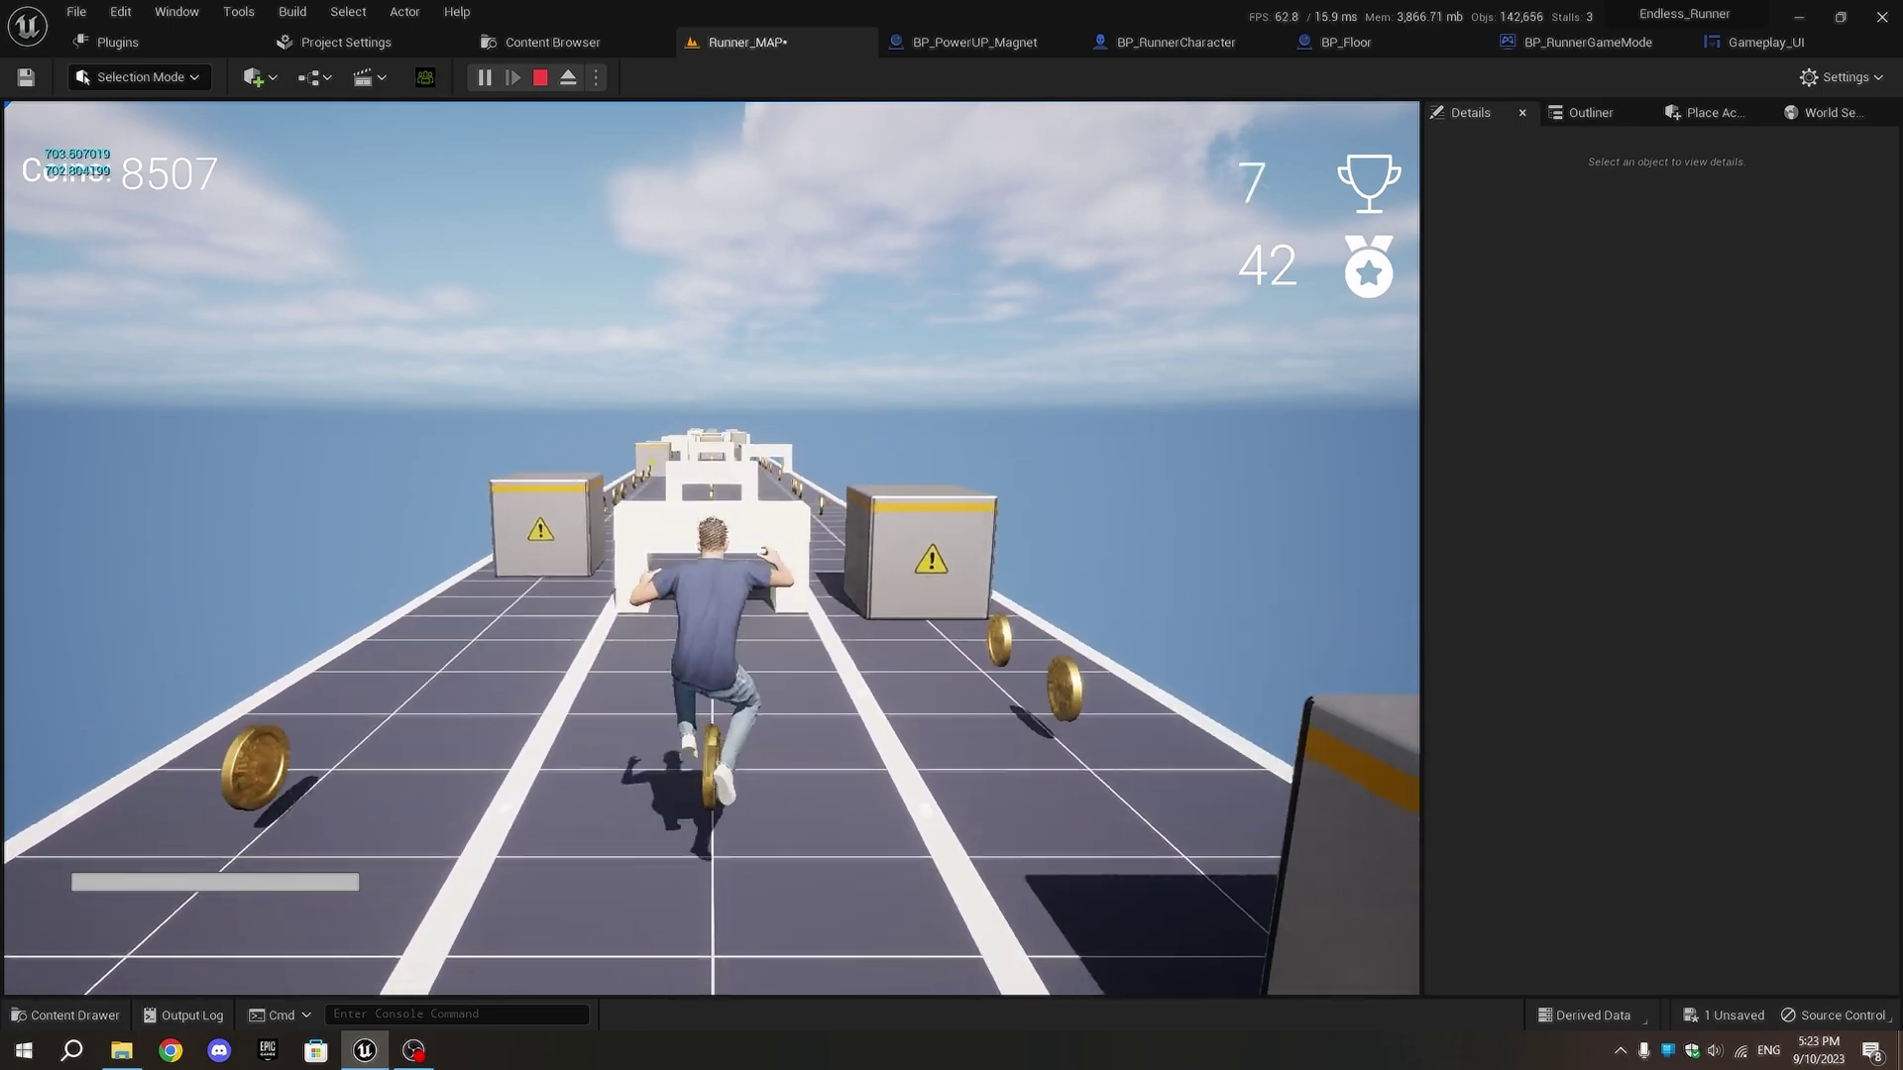
key(s)
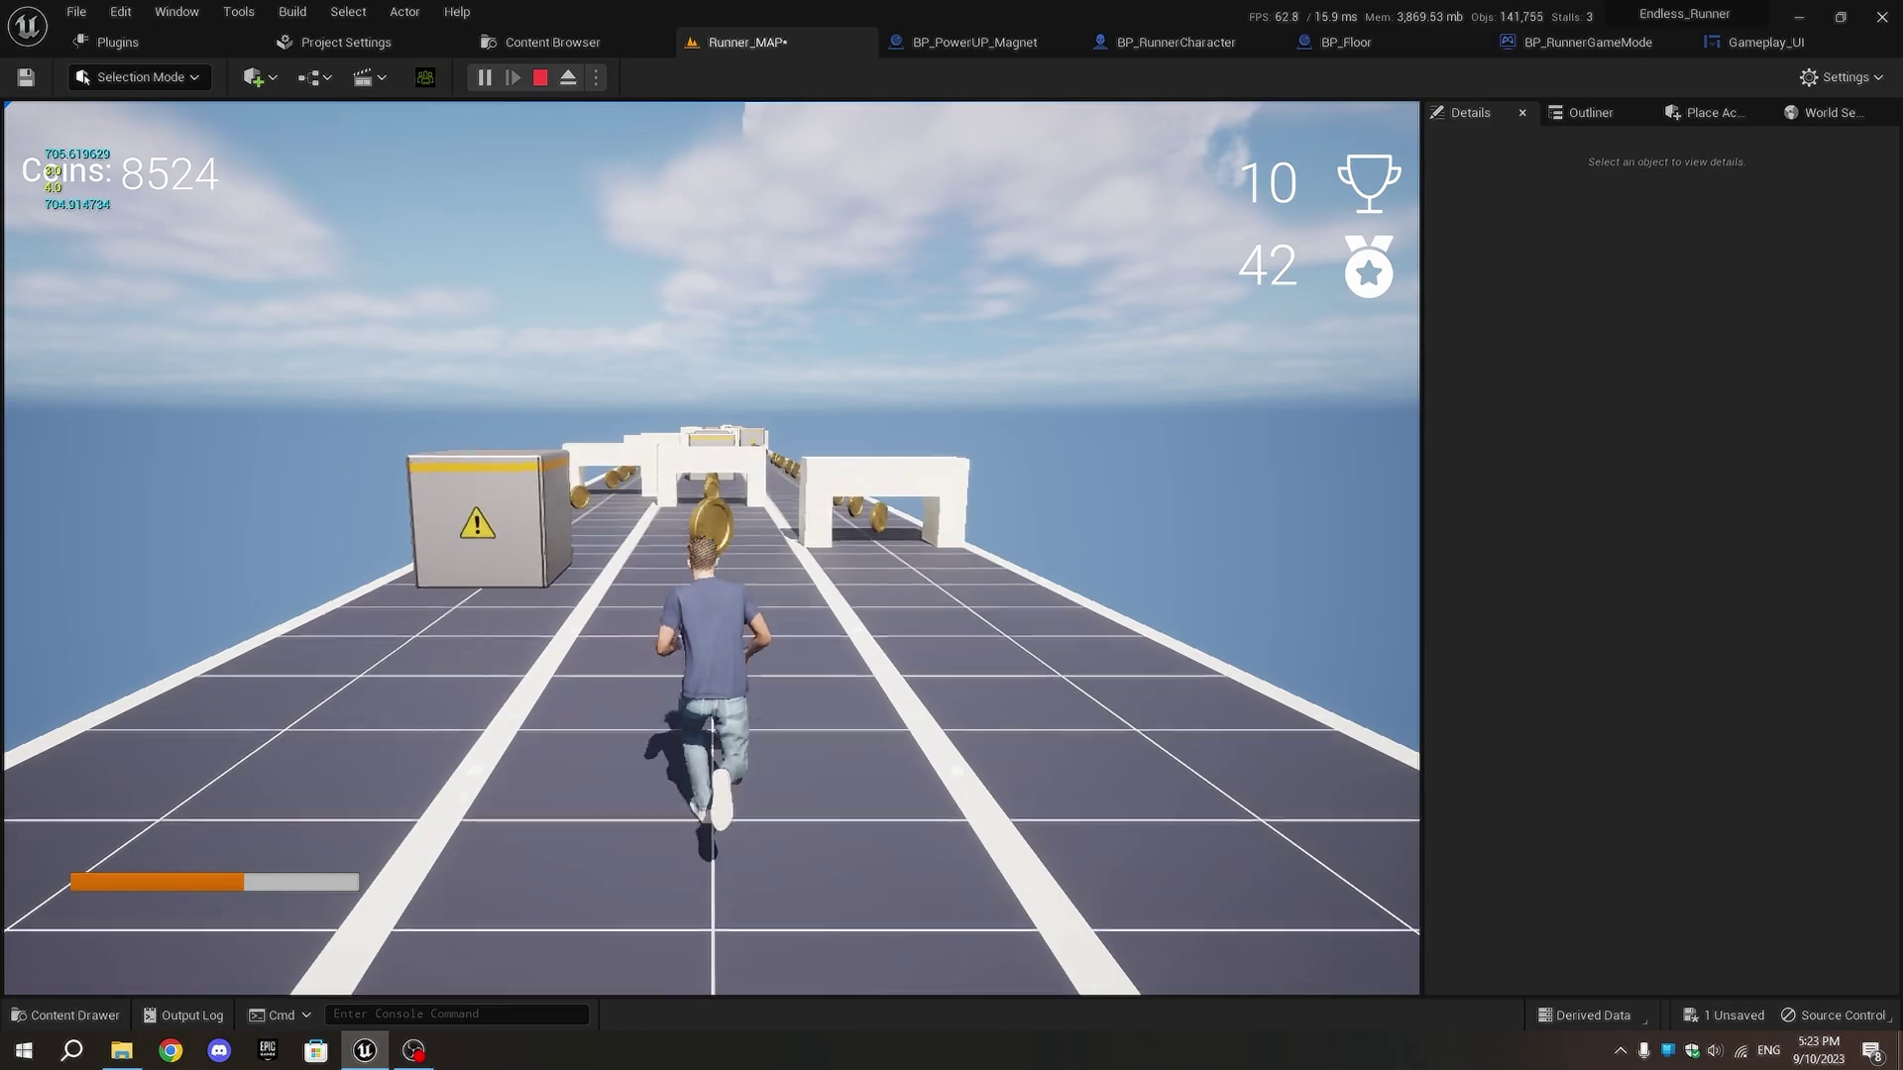
key(a)
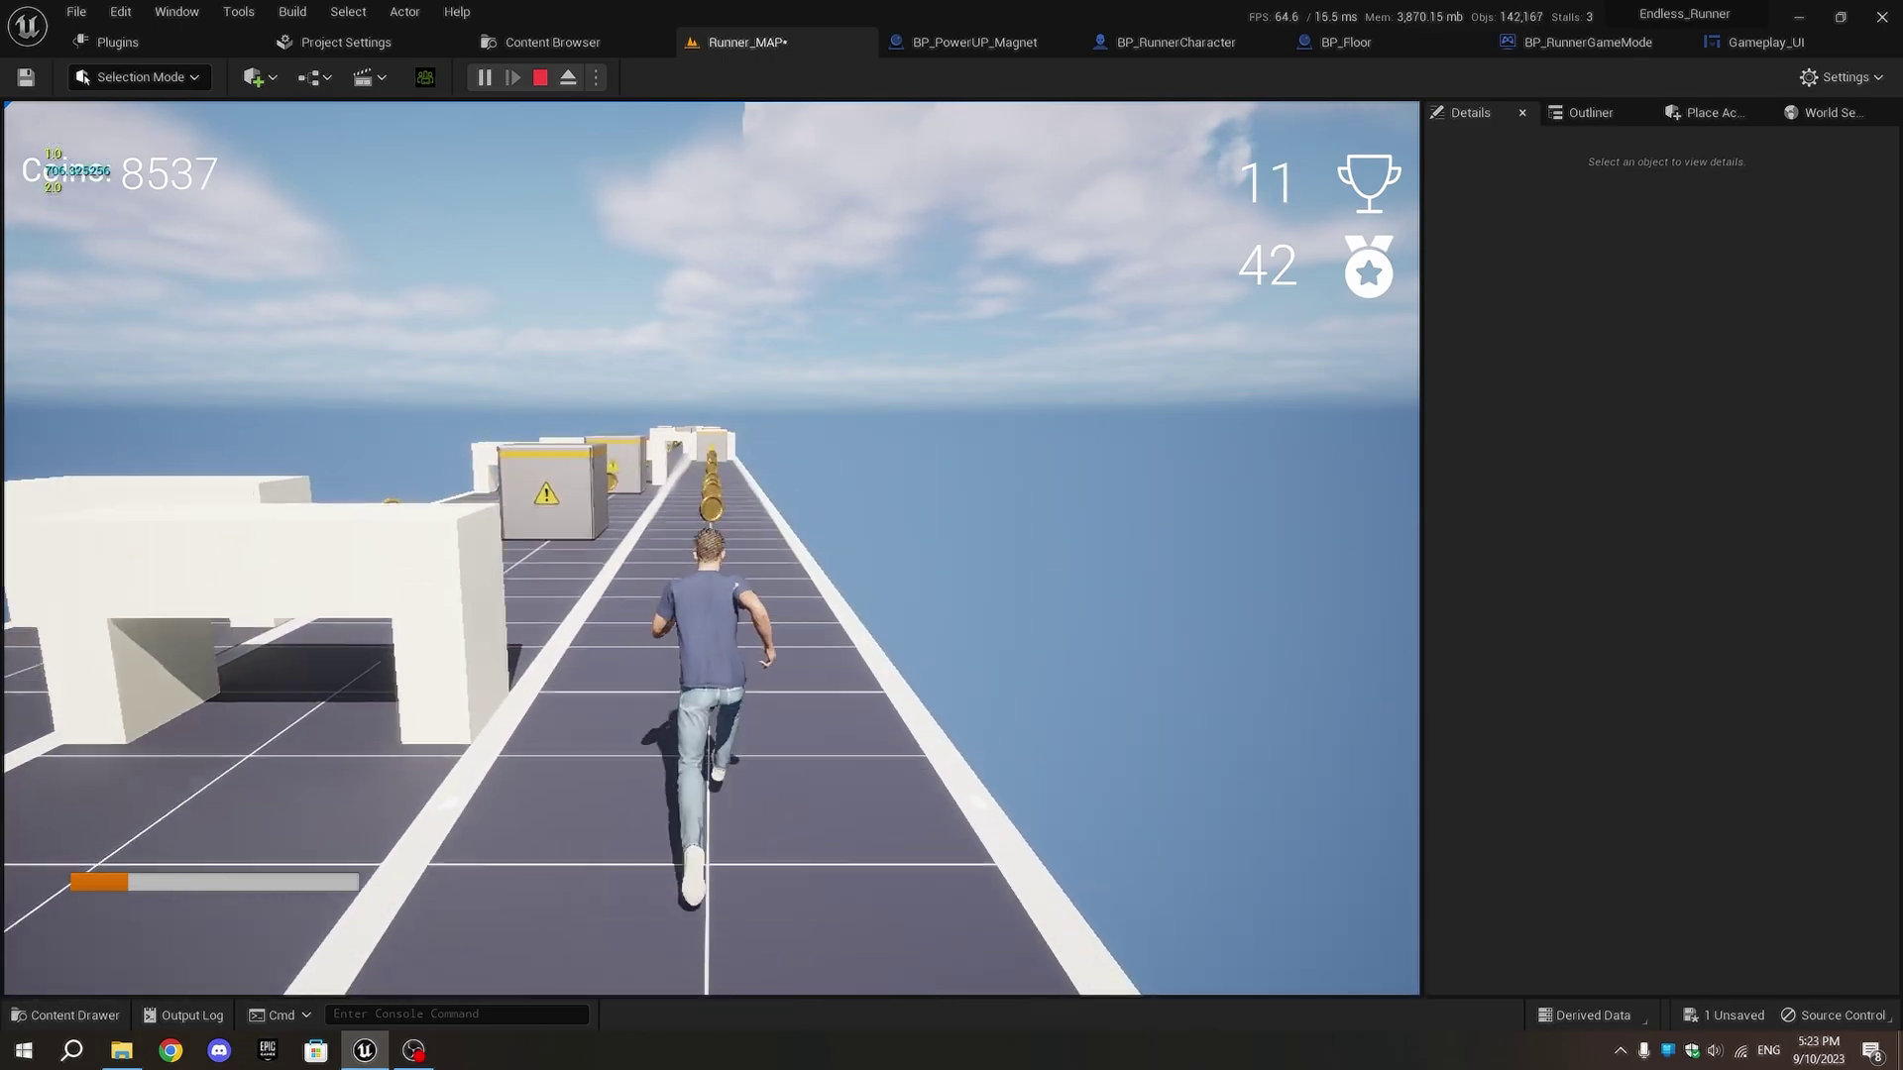
- Stop the play-test, set the magnet Delay to 5.2 seconds, recompile, and return to Runner_MAP
key(Escape)
click(1548, 49)
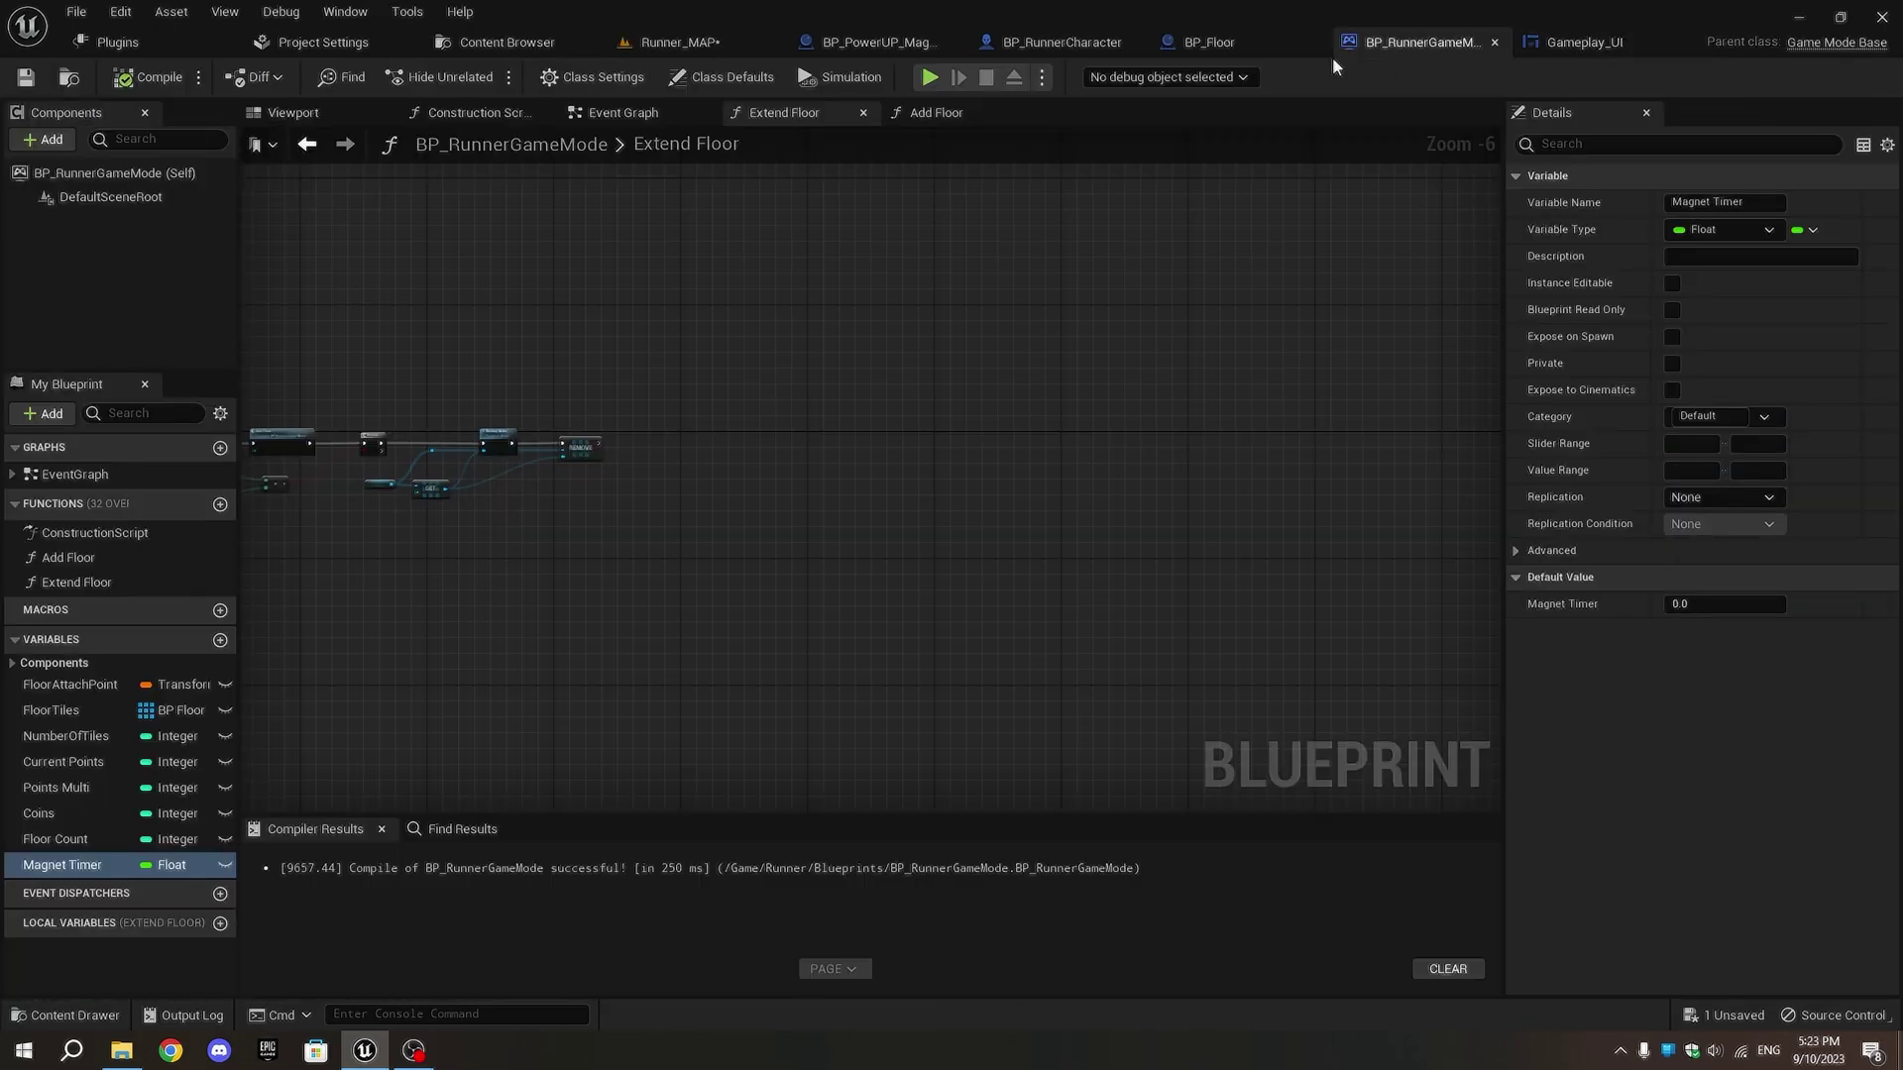
click(863, 42)
scroll(778, 476, down, 2)
right_drag(1086, 549, 1201, 585)
scroll(1199, 584, up, 3)
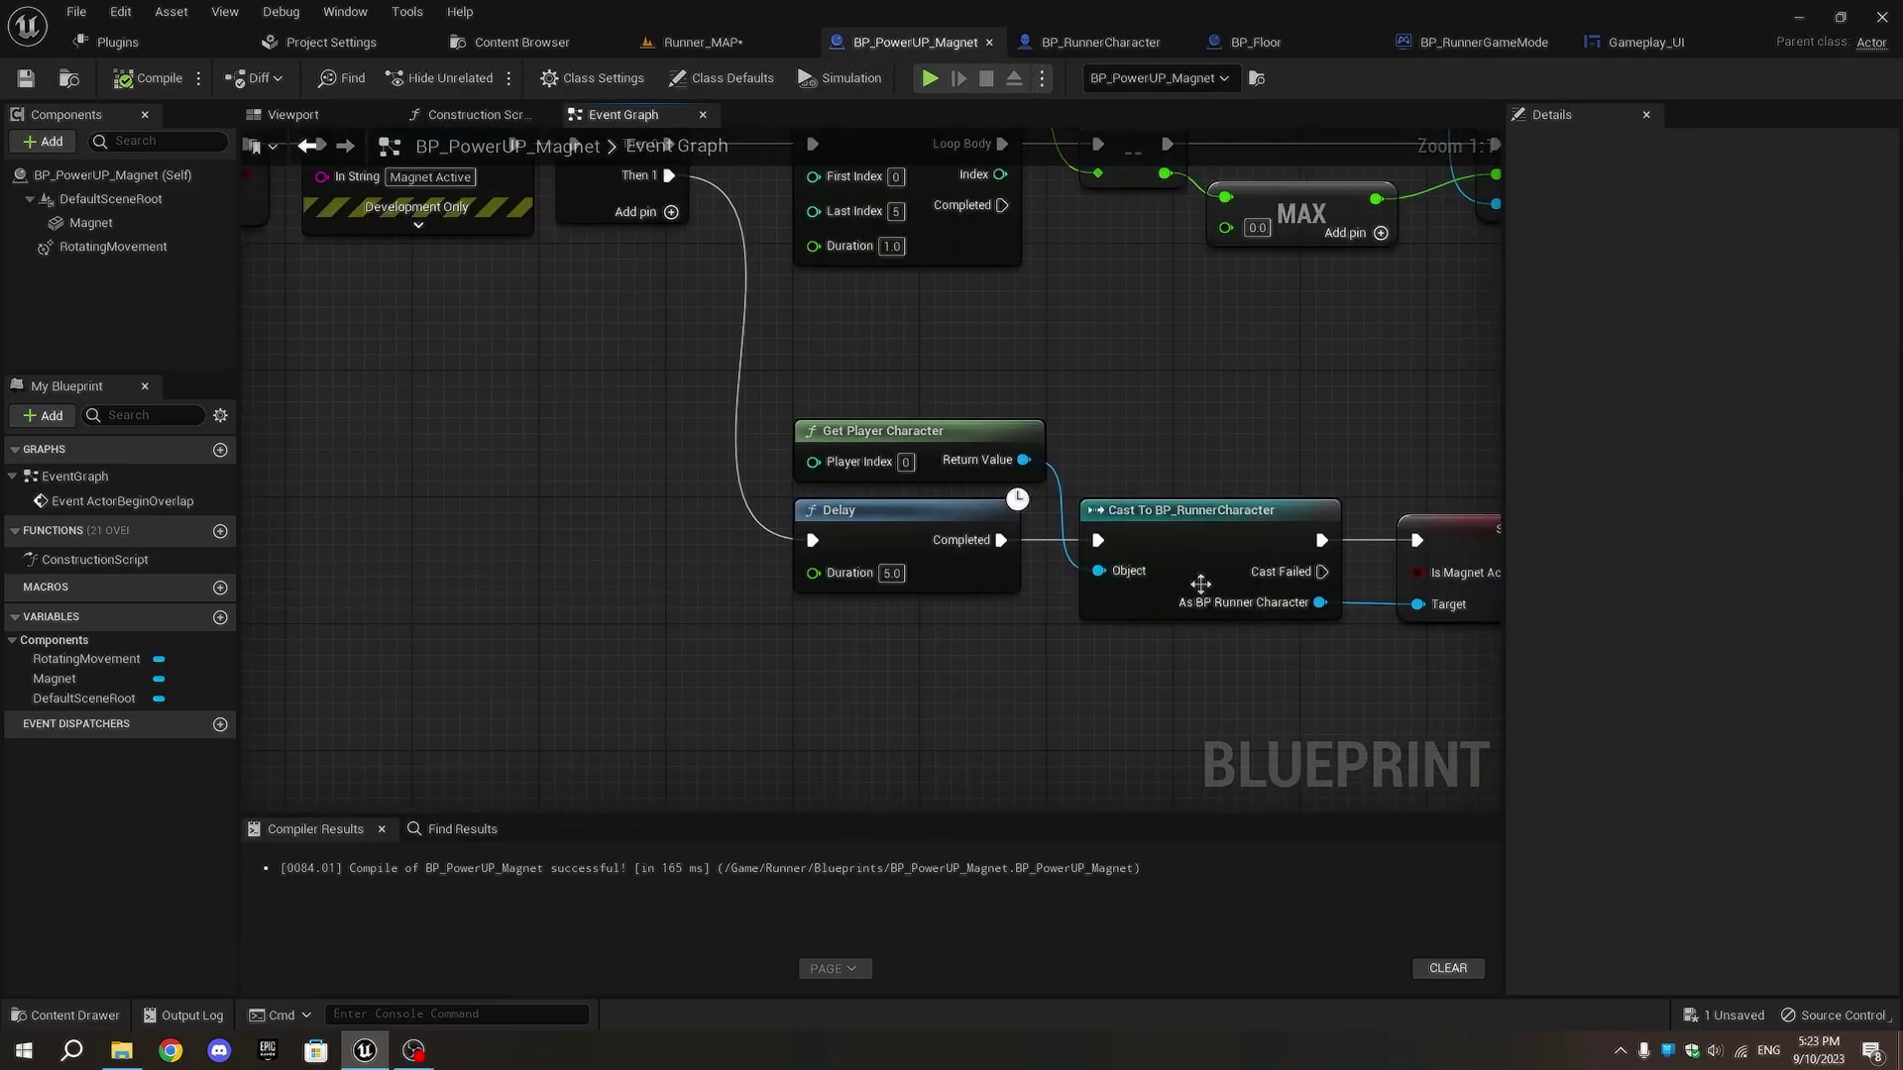
click(892, 573)
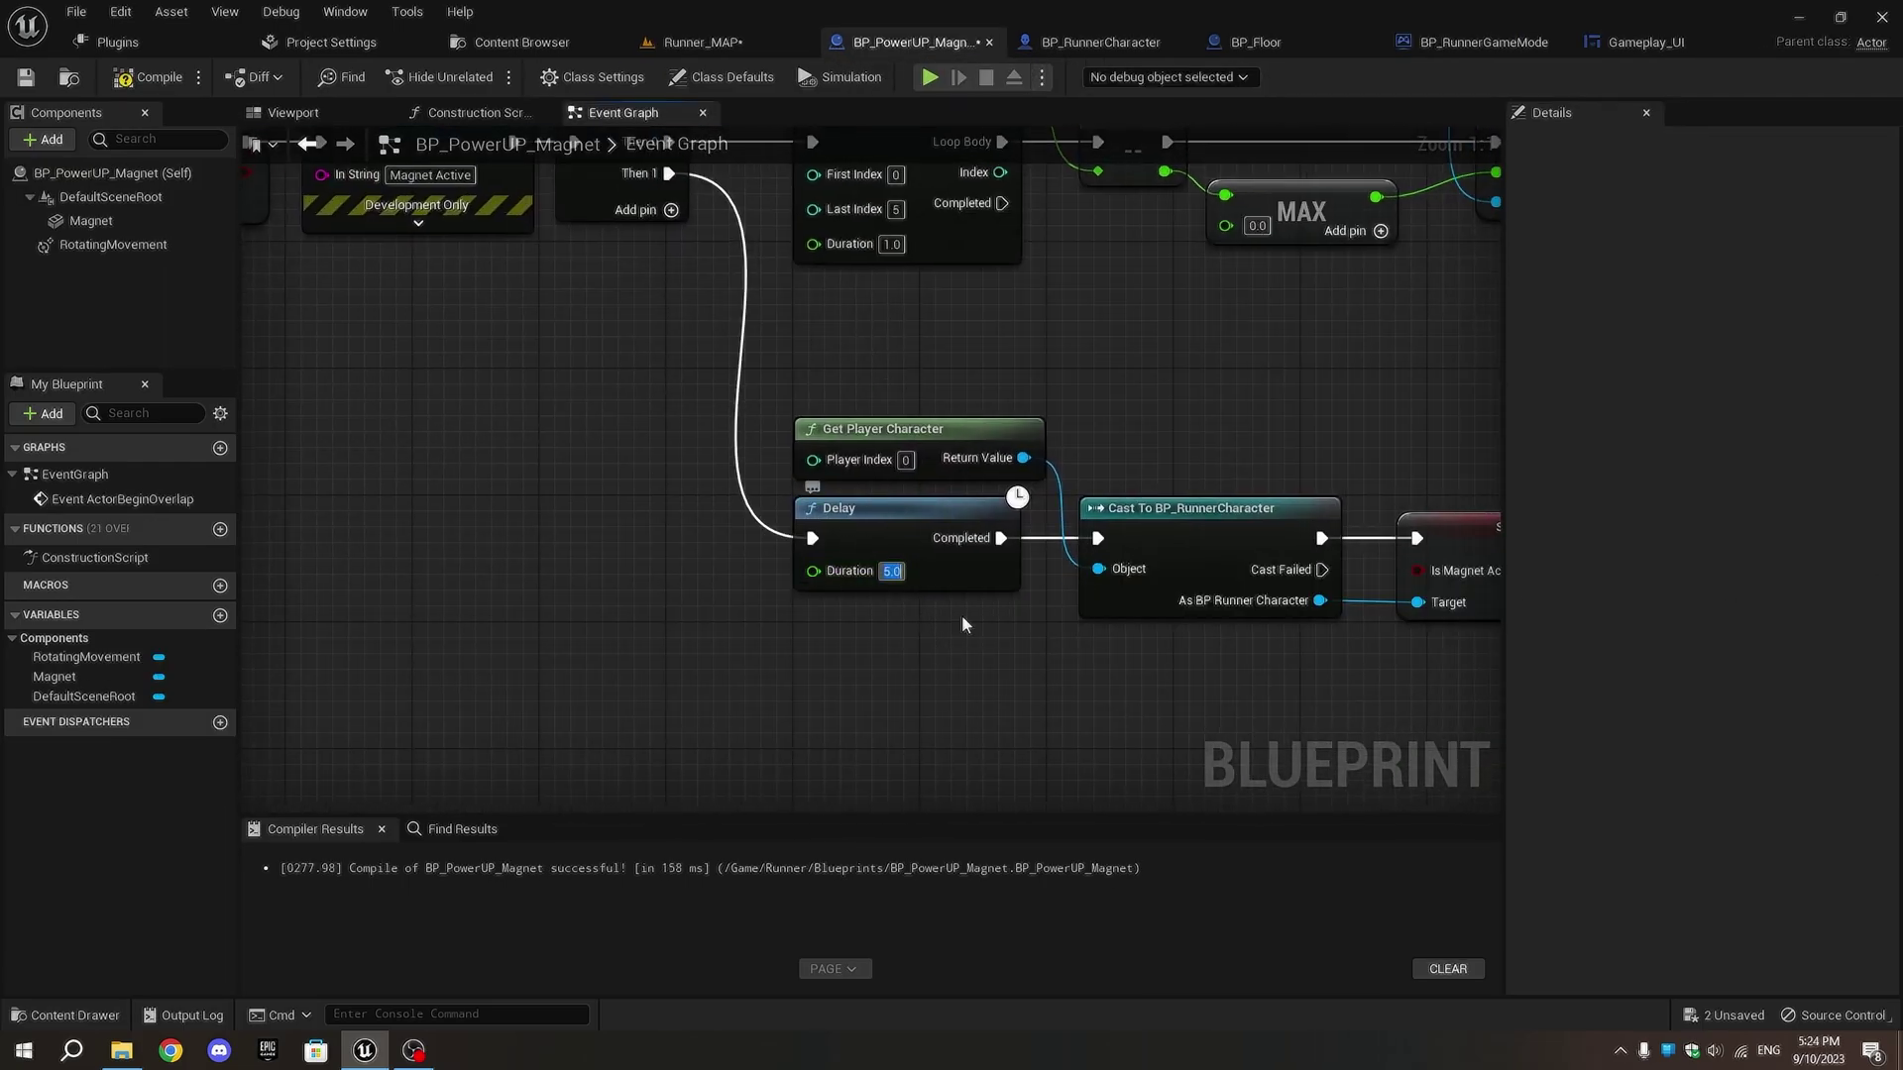
text(5.2)
key(Return)
click(142, 76)
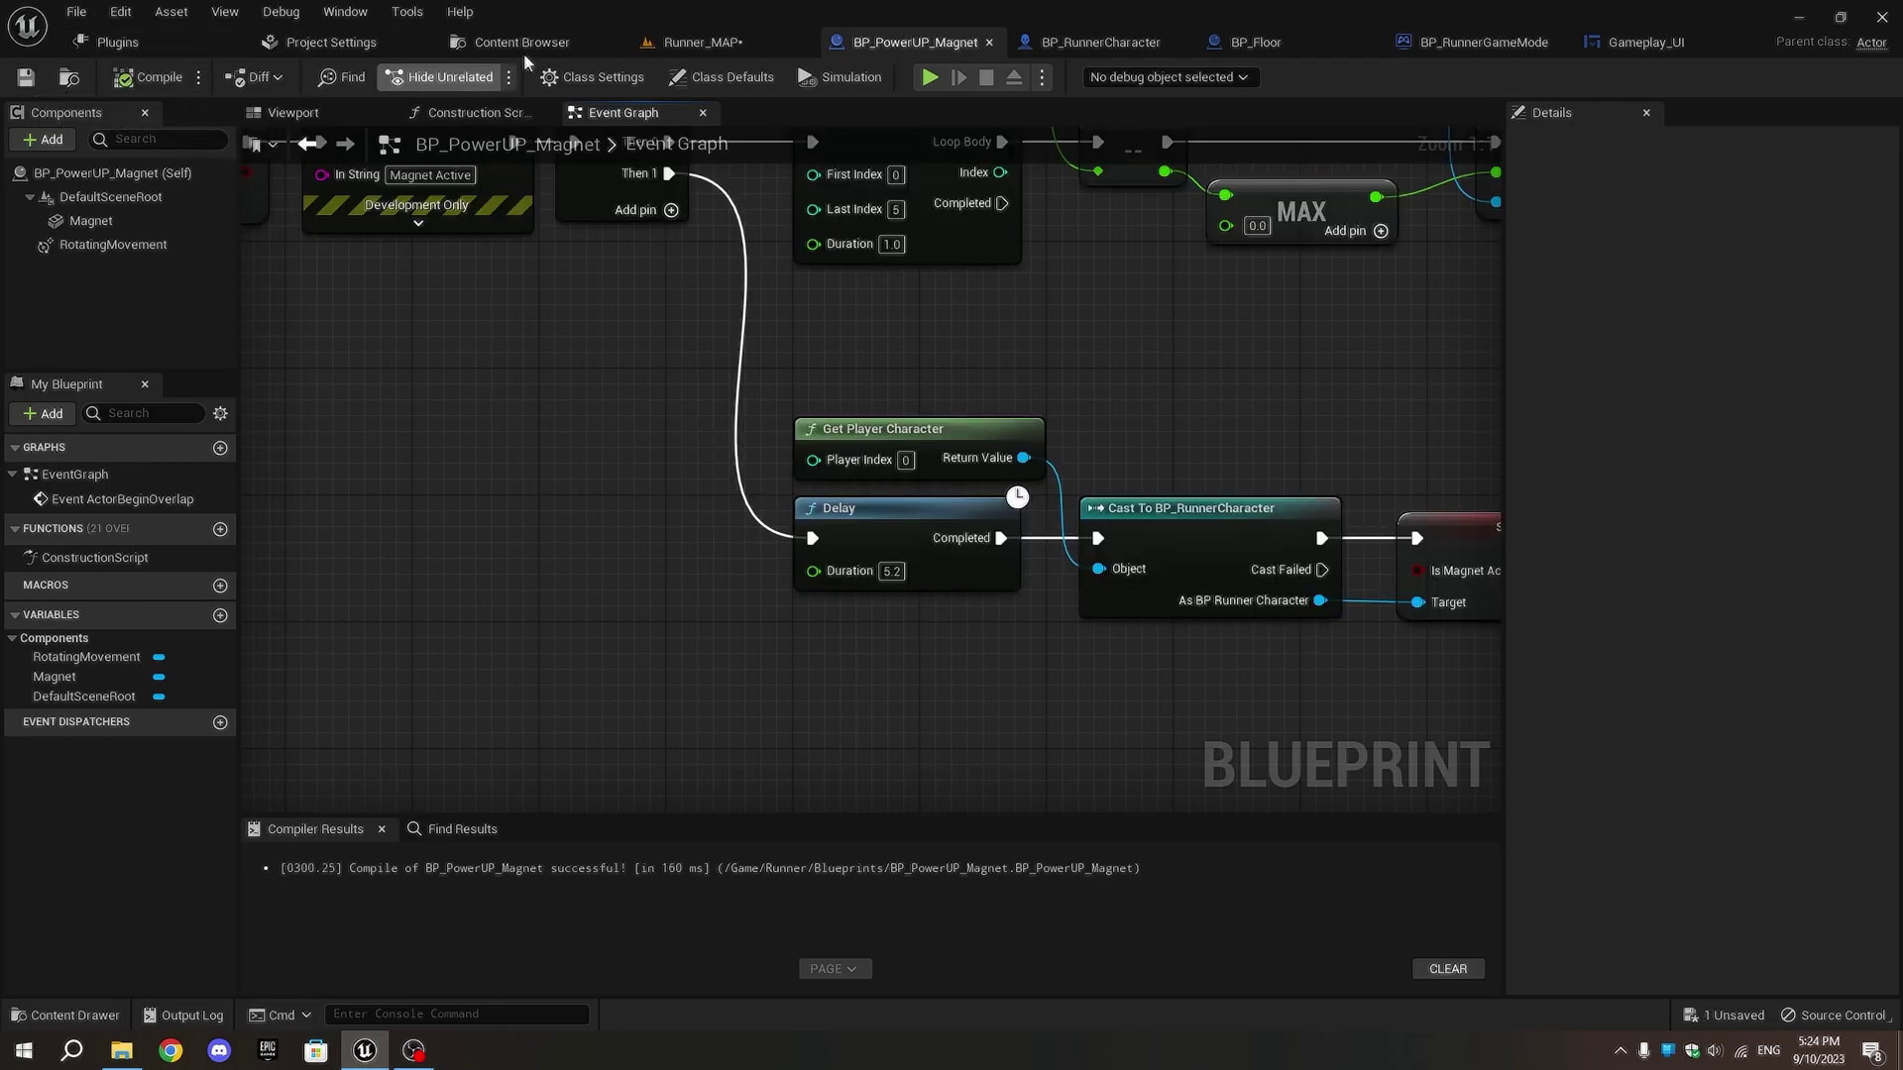
click(674, 40)
- Replay the level briefly to watch the orange magnet bar drain, then stop with Esc
click(482, 78)
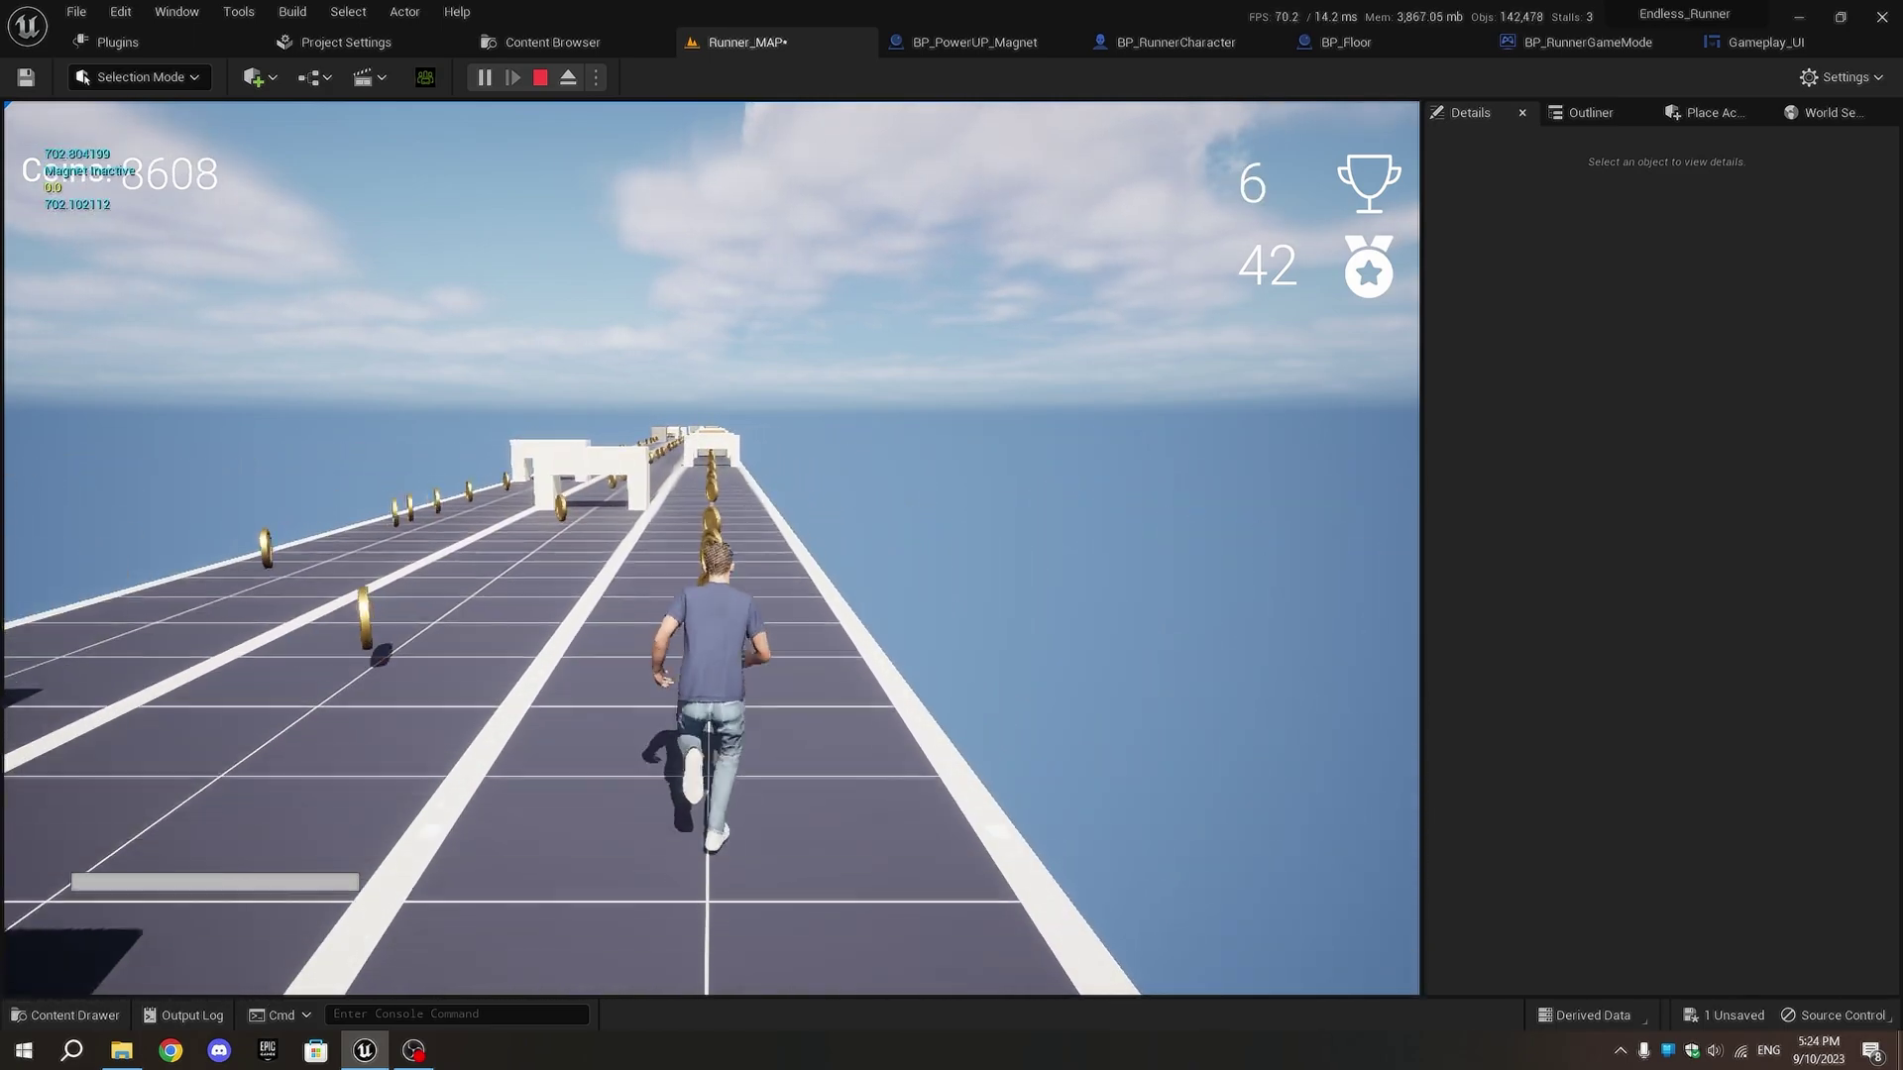
key(Escape)
- Add an Event Tick node in the Gameplay_UI Event Graph
click(1743, 50)
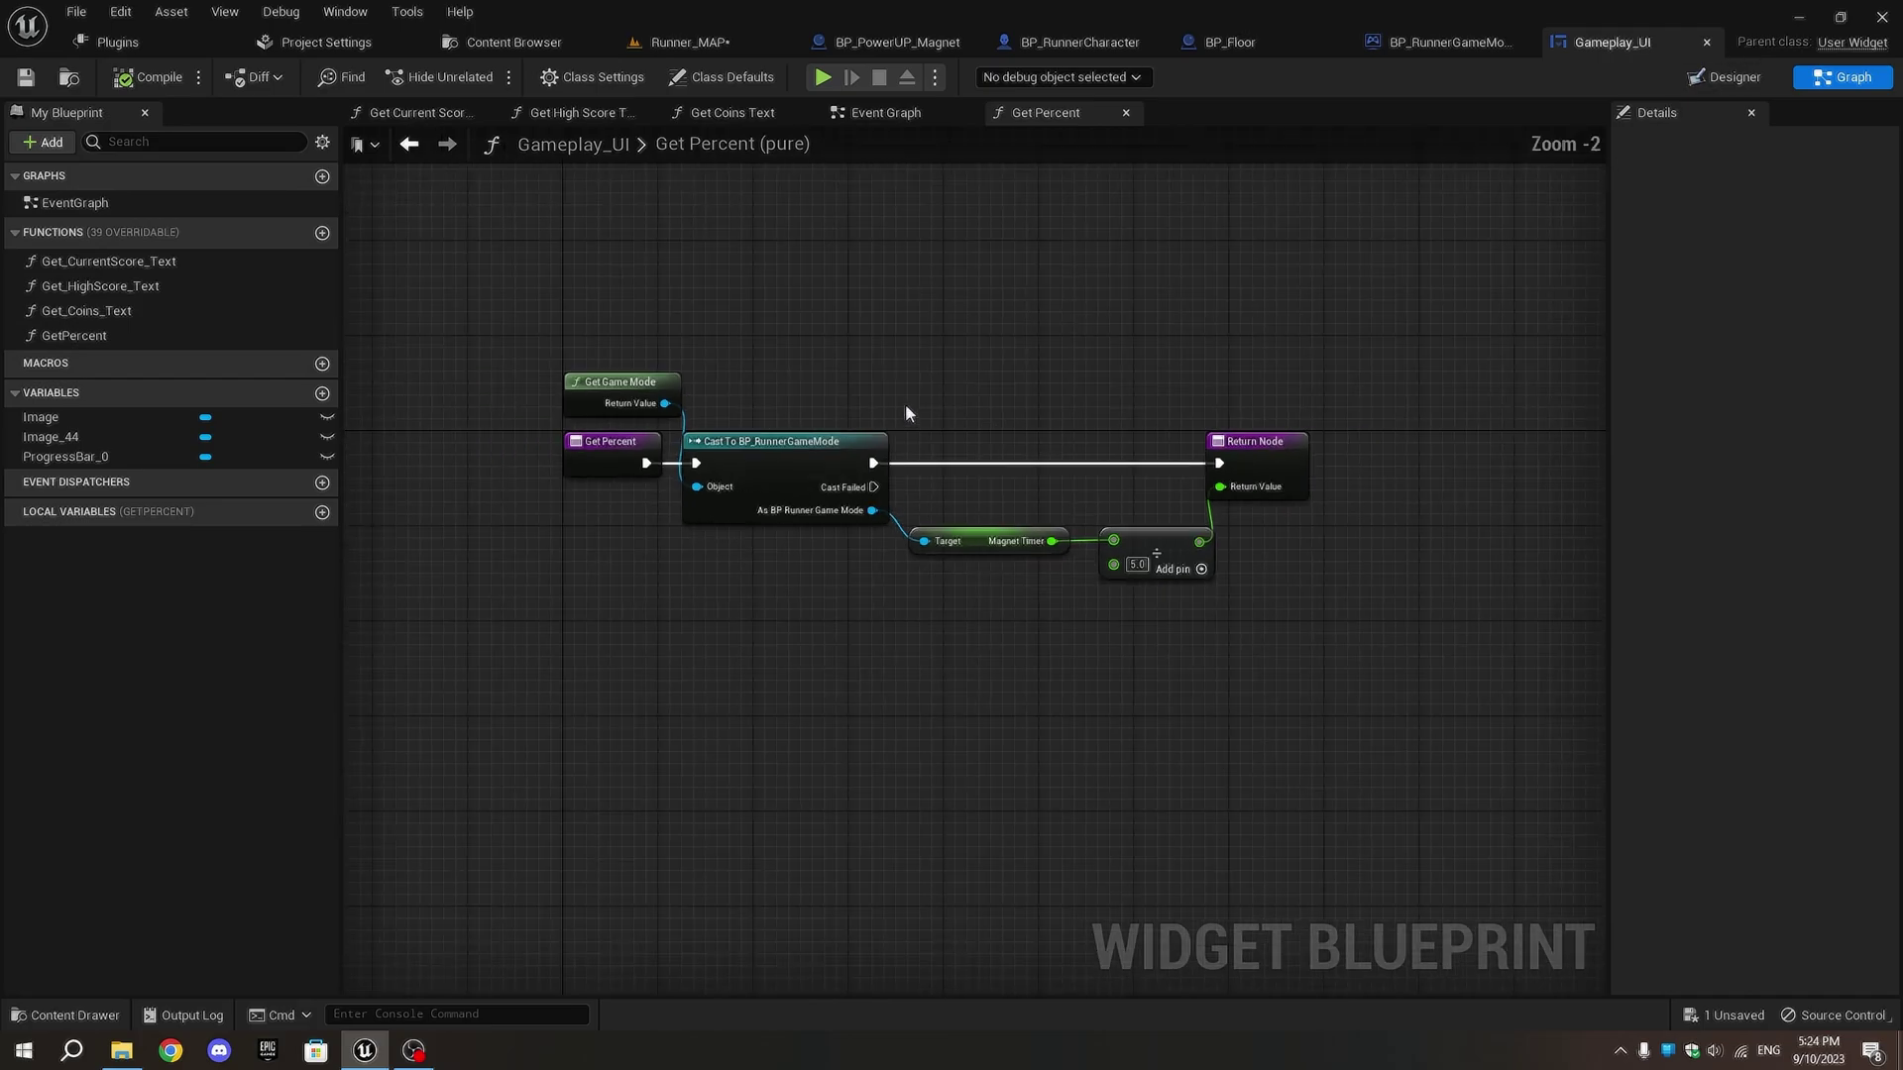
click(876, 115)
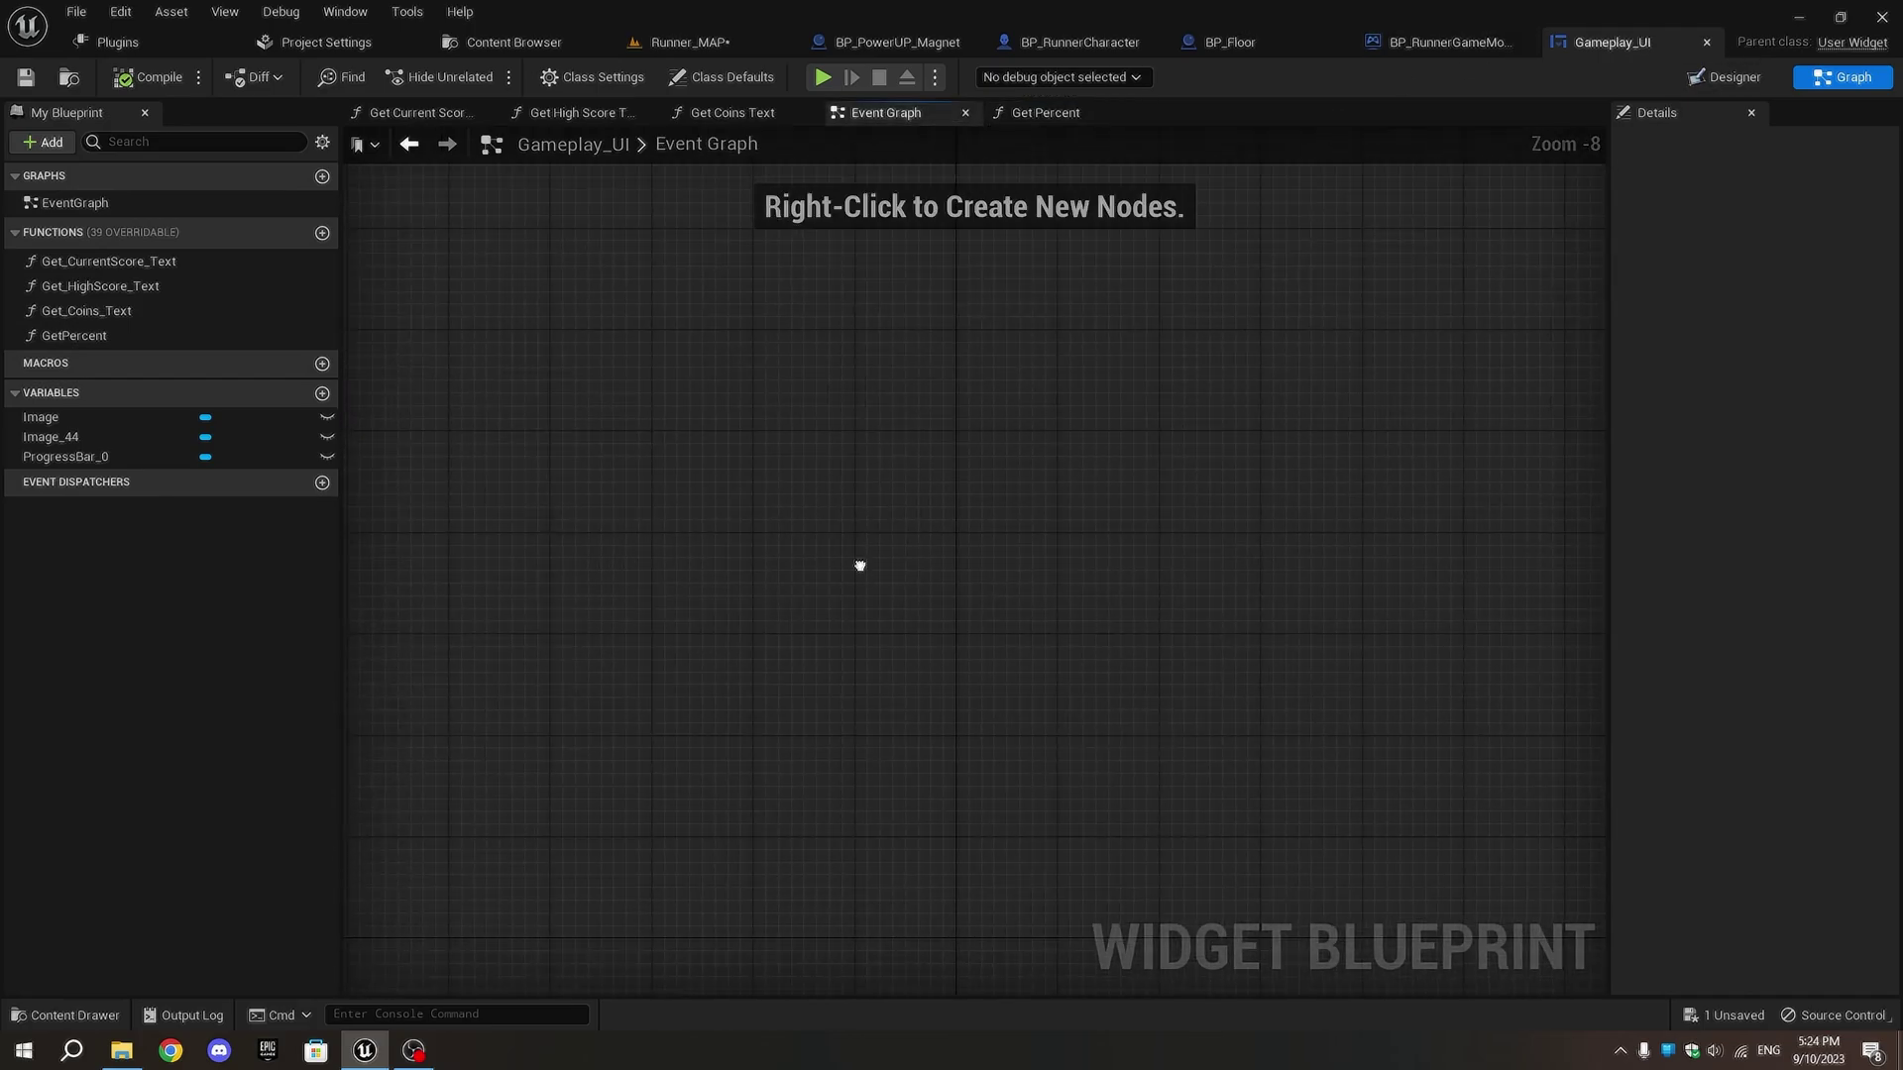
right_drag(882, 550, 853, 569)
text(event)
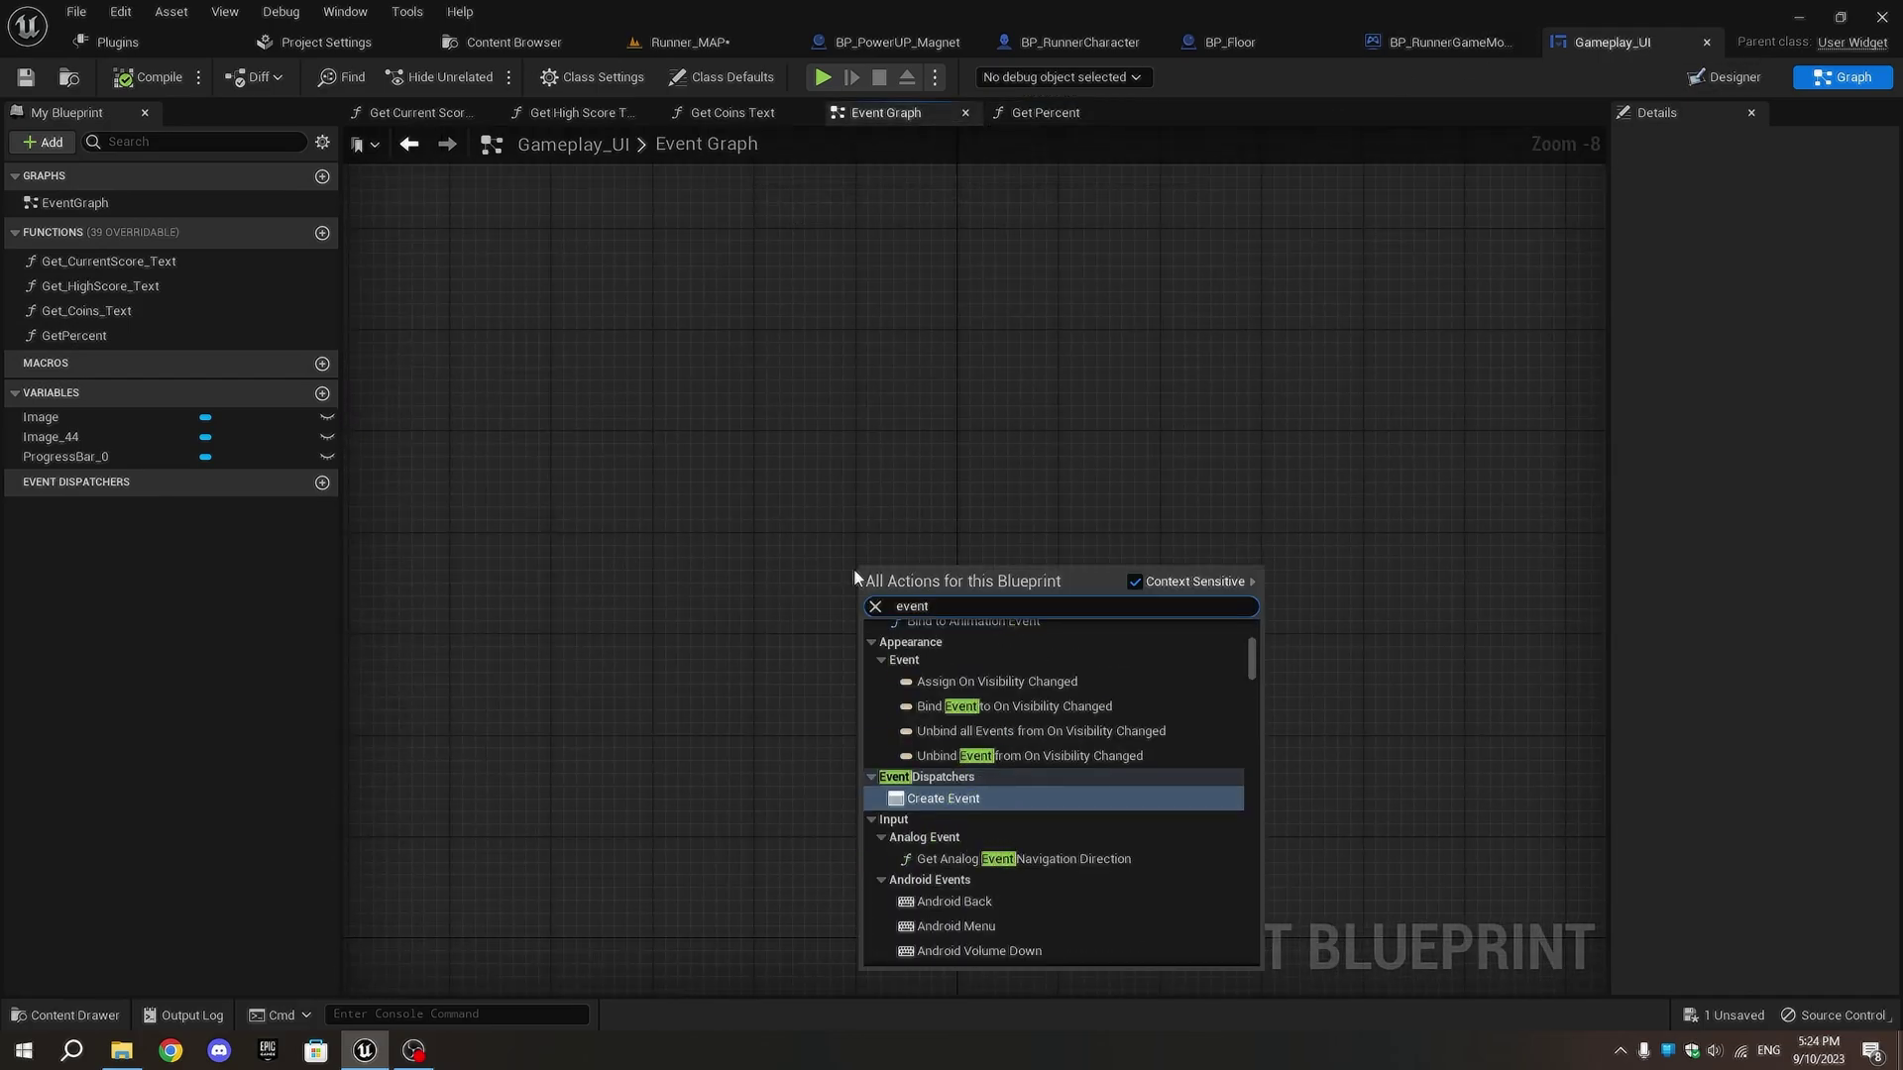
text( tick)
key(Return)
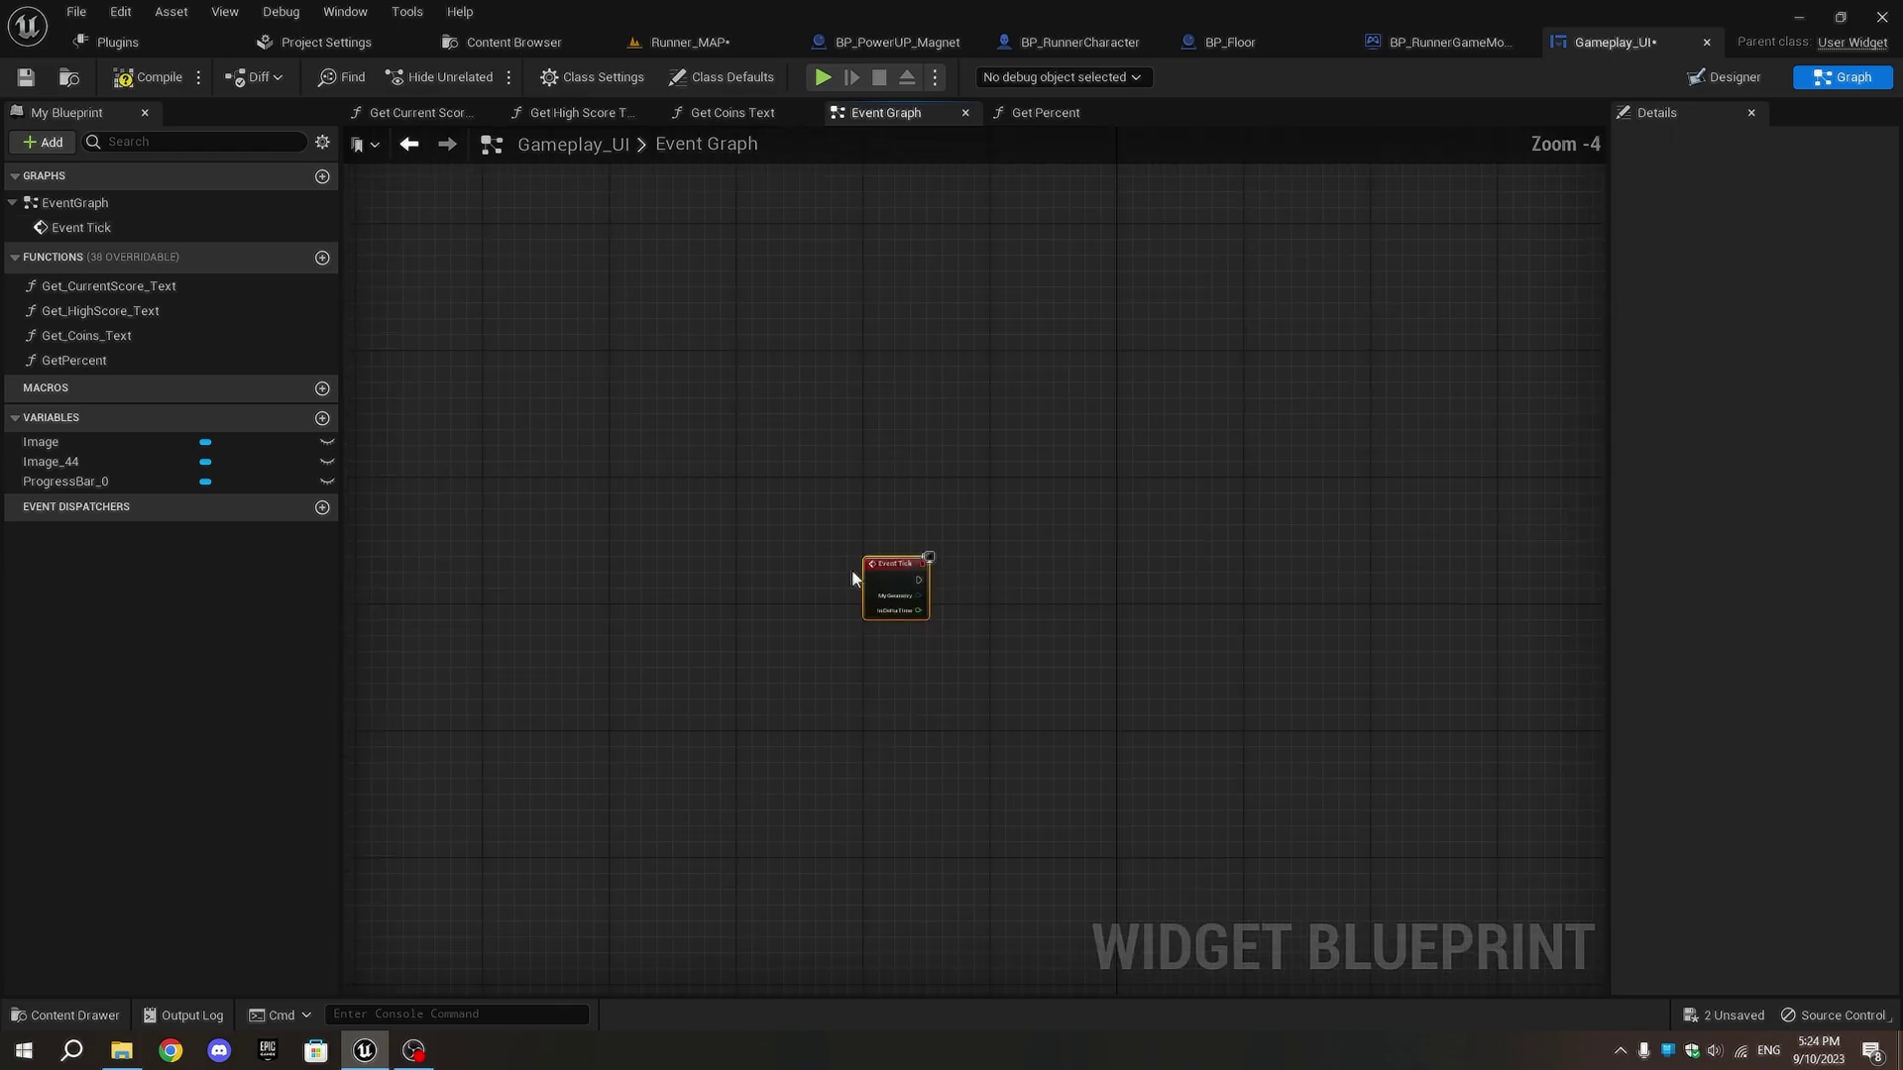
scroll(855, 579, up, 5)
right_drag(1004, 659, 694, 705)
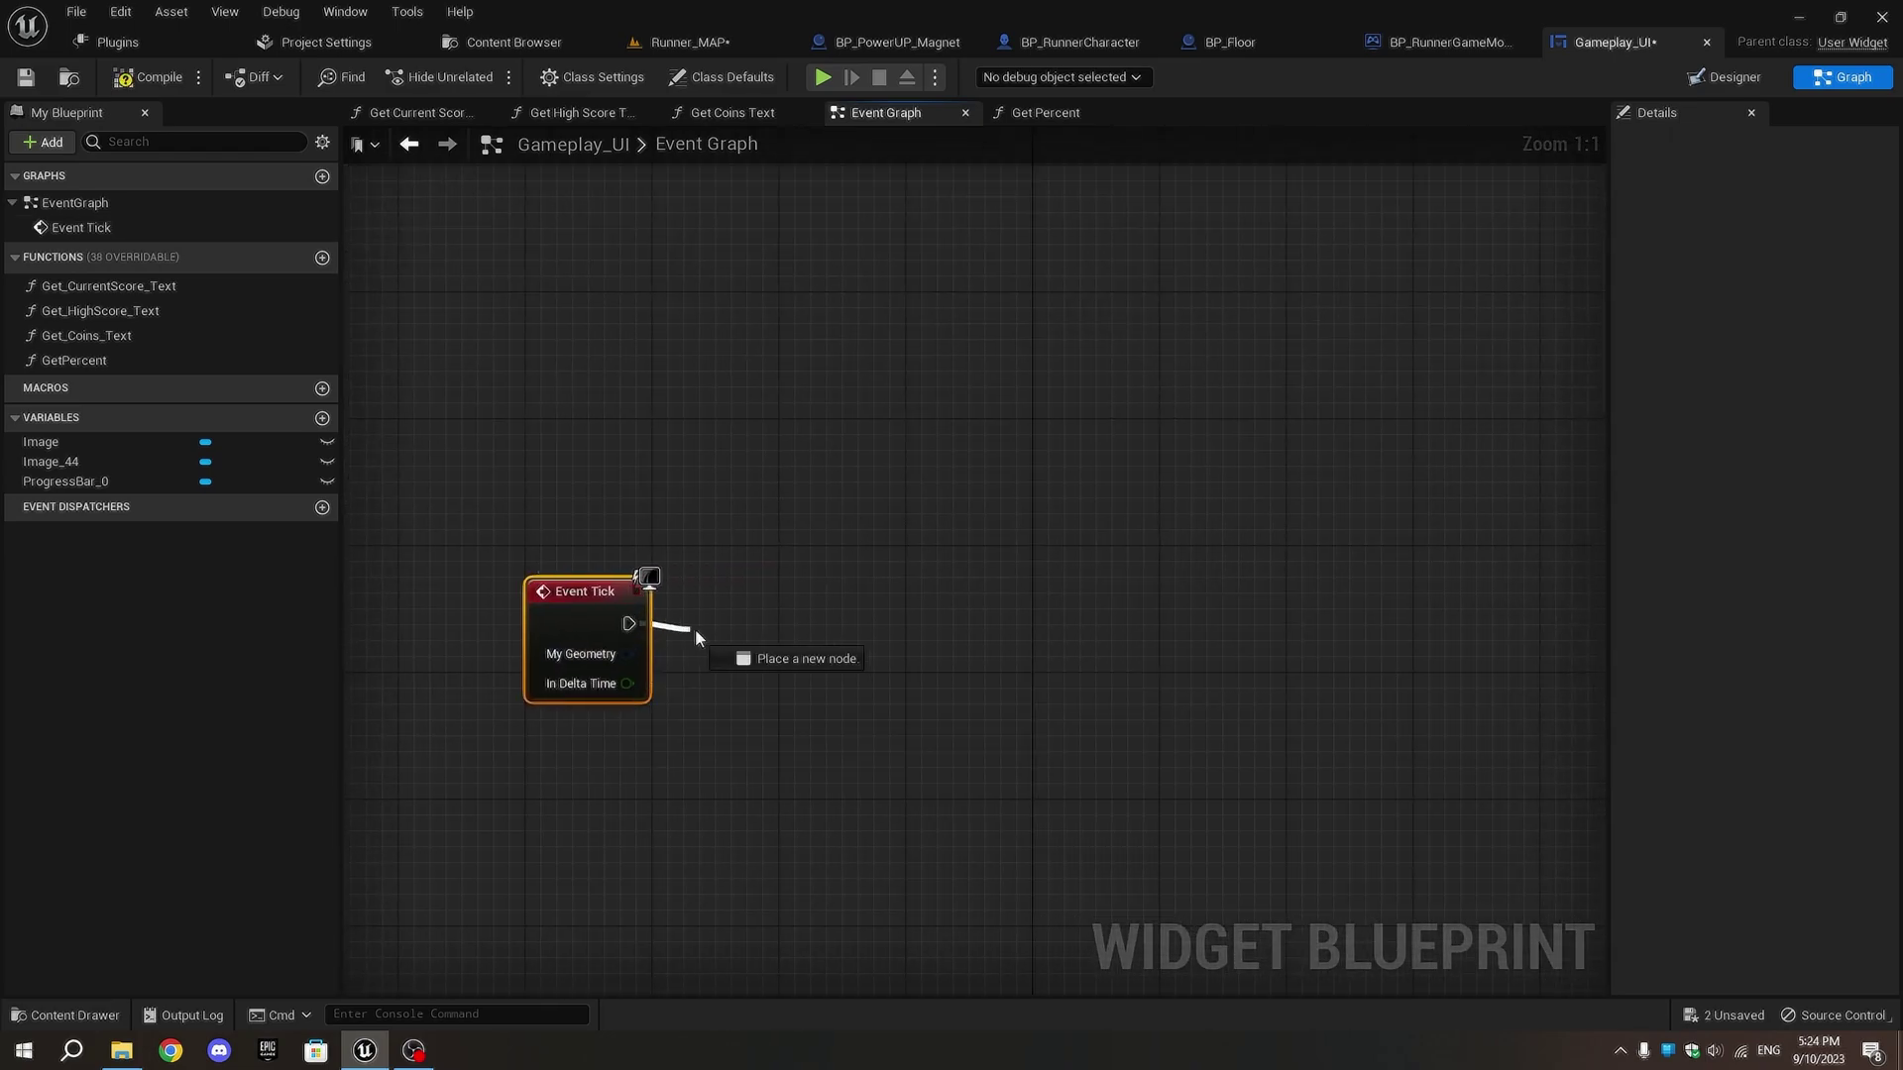
- Cast Get Owning Player Pawn to BP_RunnerCharacter, driven by Event Tick
right_click(634, 501)
text(get owning pa)
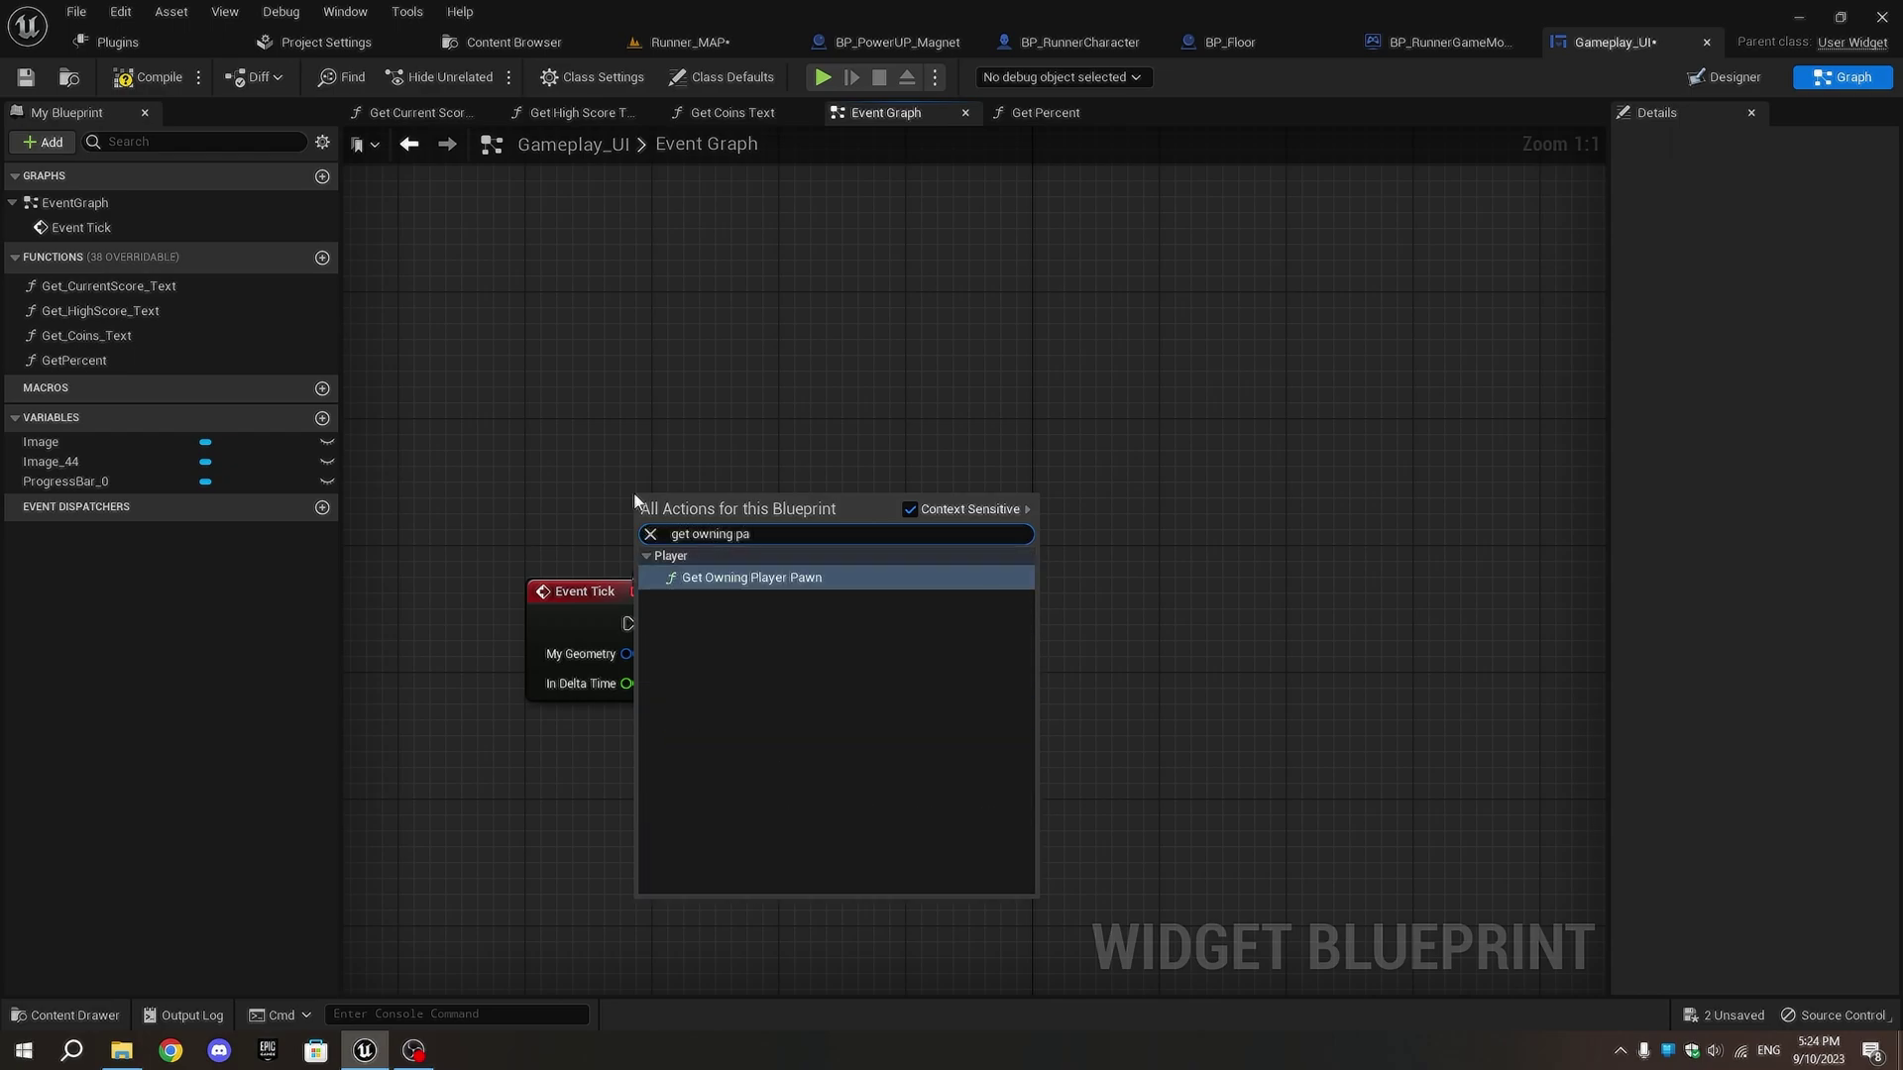
key(Return)
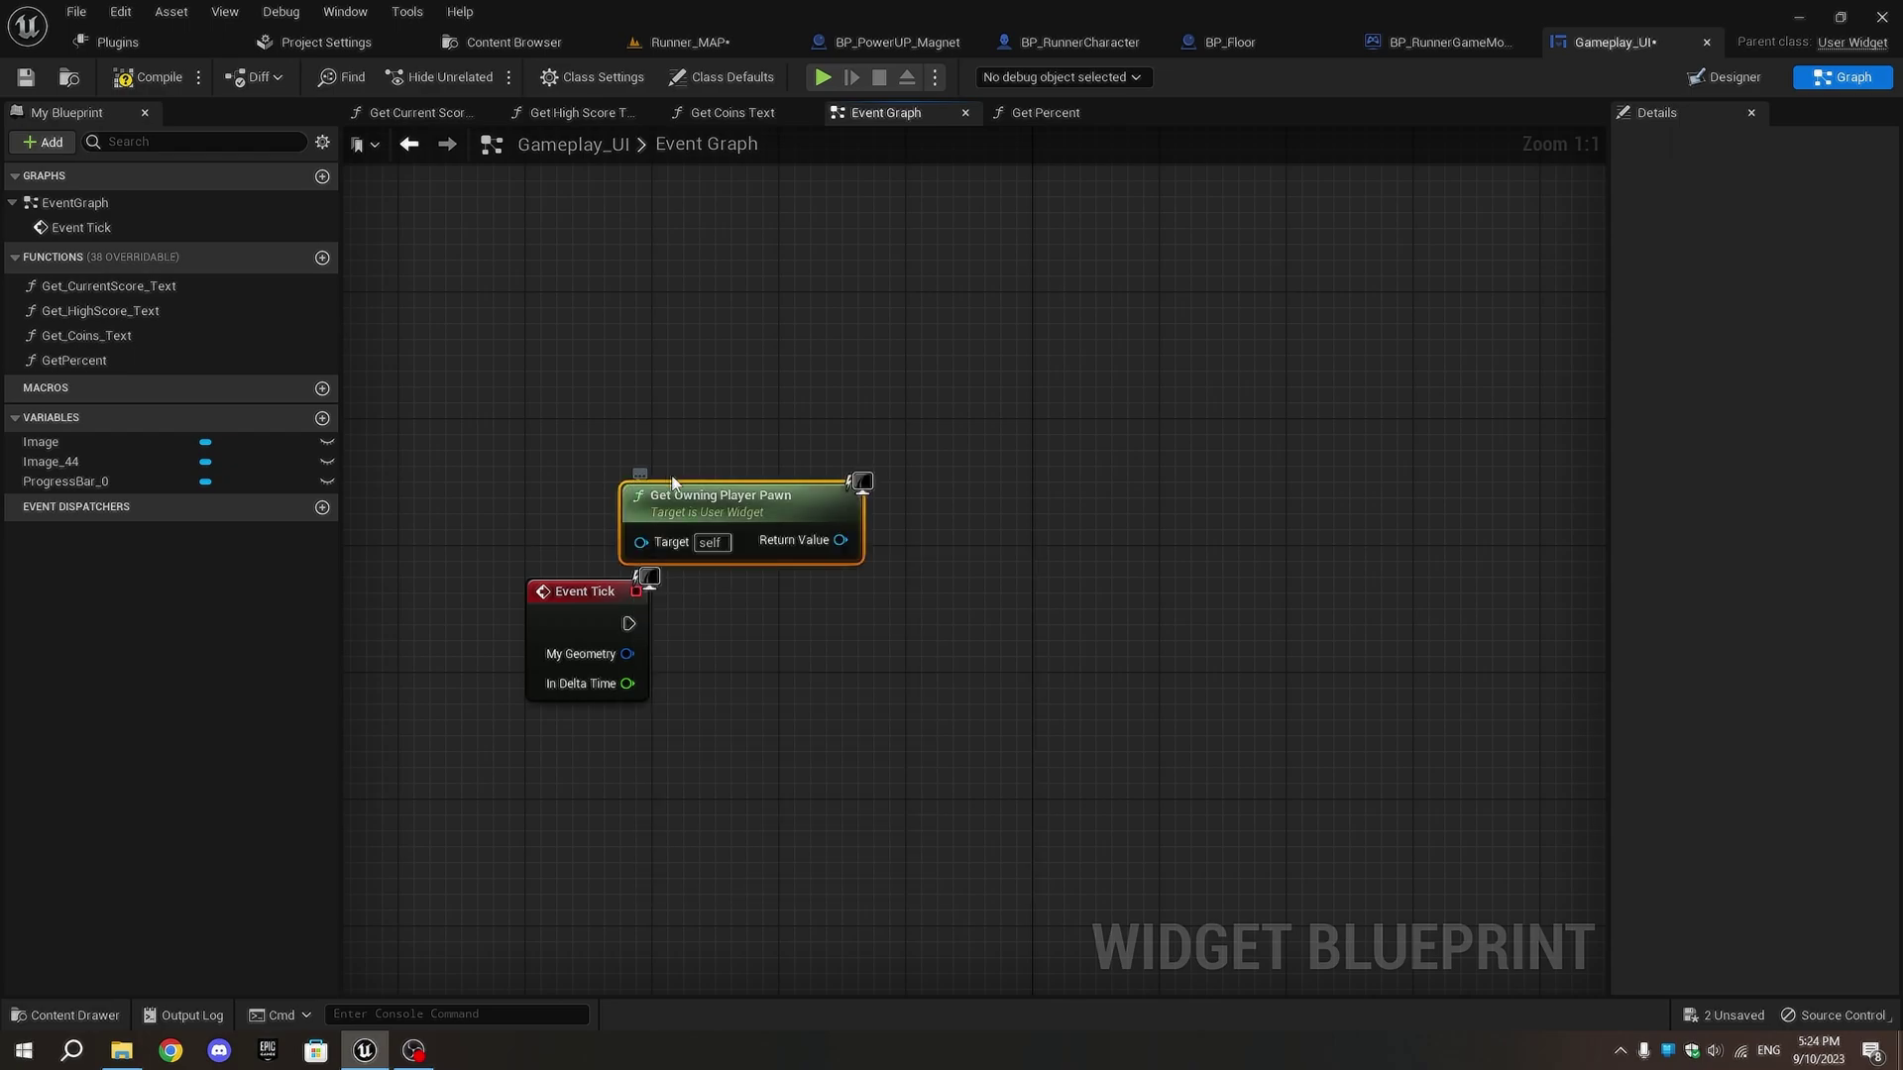
drag(687, 495, 592, 496)
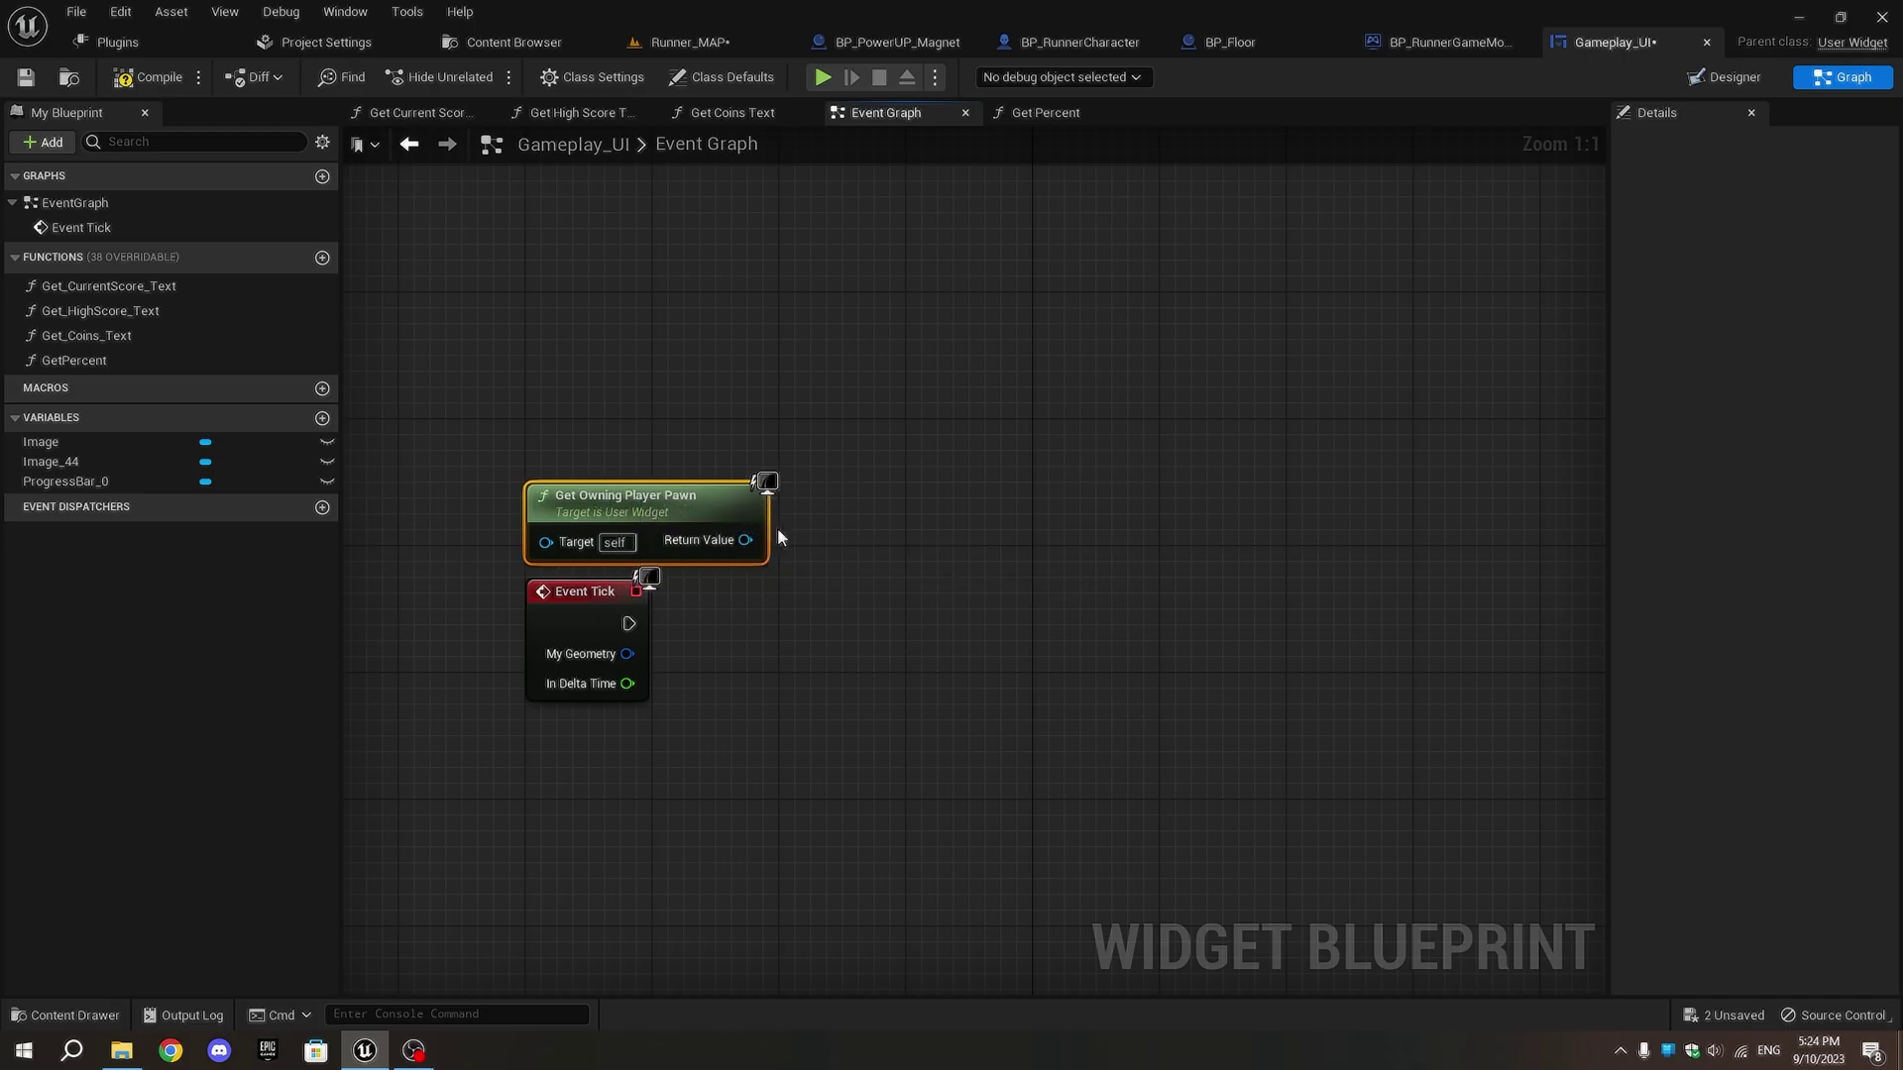
drag(745, 539, 814, 656)
text(cast to bp)
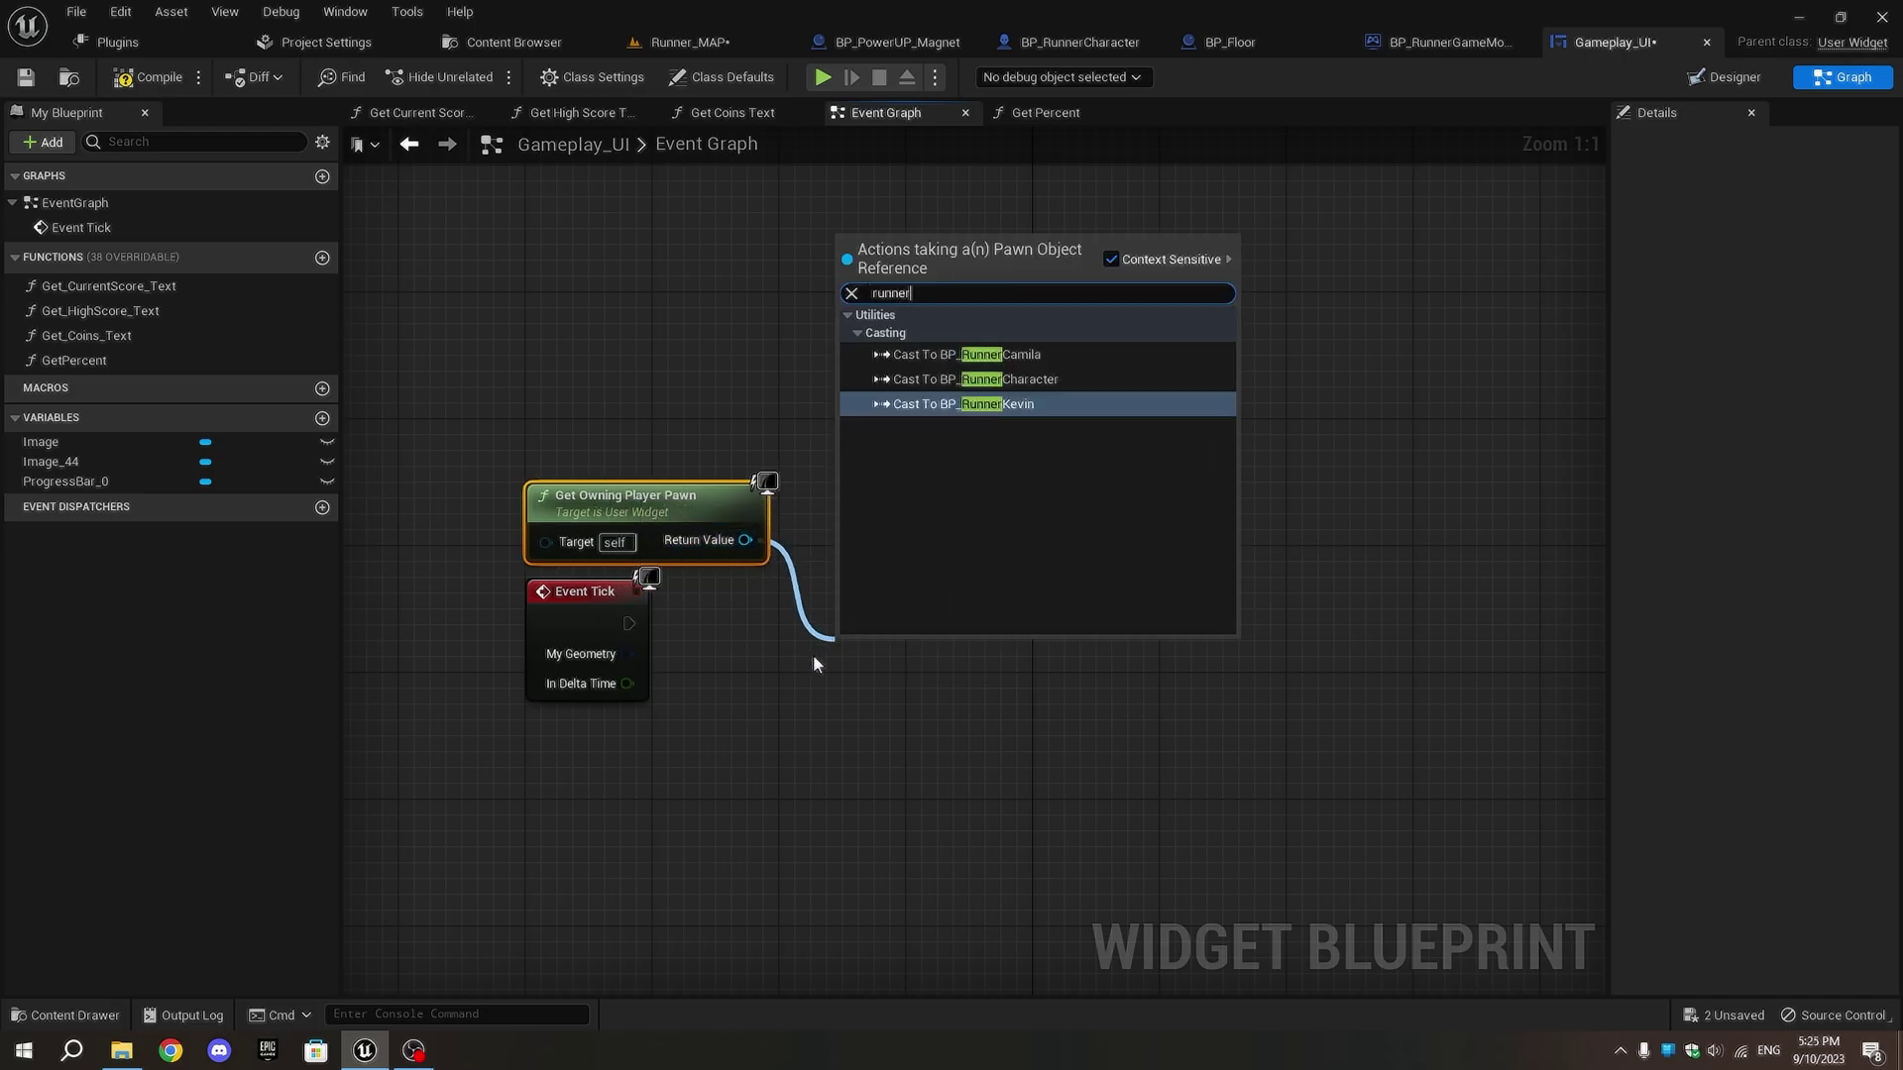
key(Return)
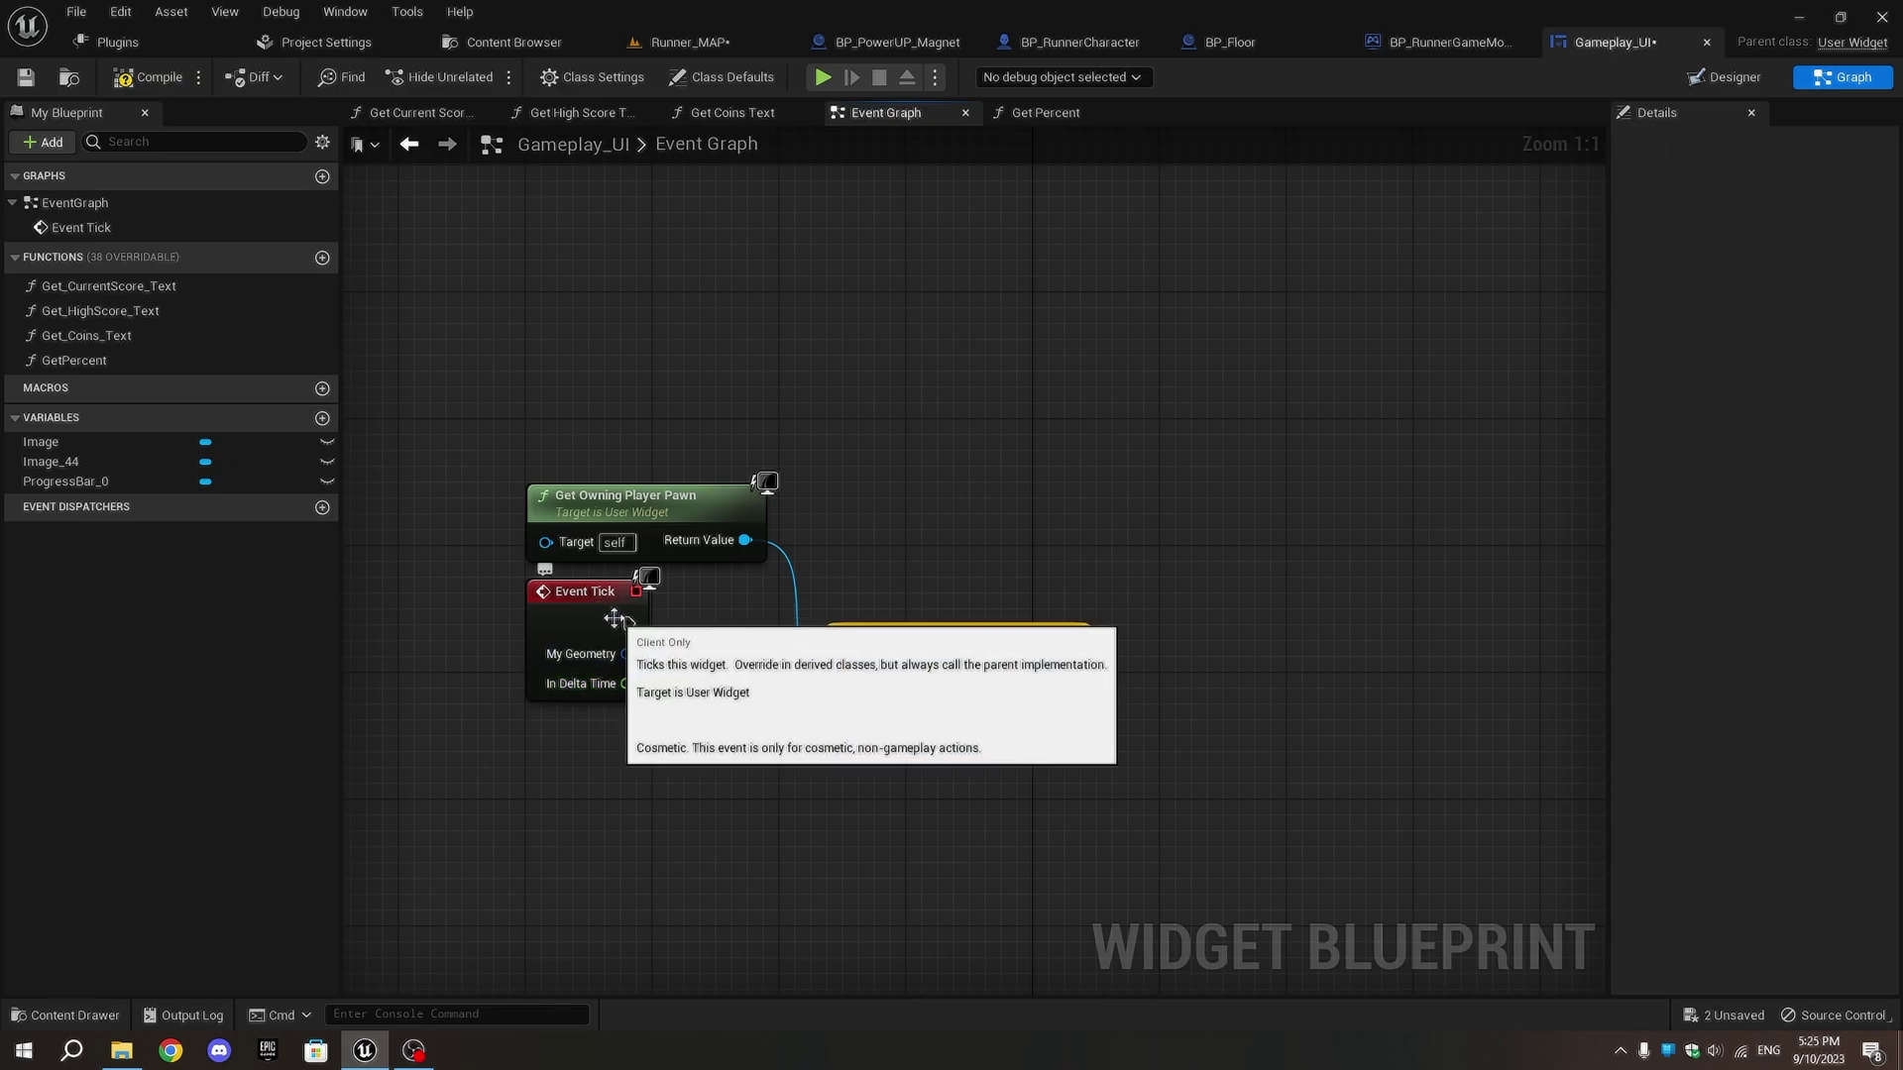
mouse_move(630, 624)
mouse_down()
mouse_move(762, 674)
mouse_move(848, 669)
mouse_move(845, 623)
mouse_up()
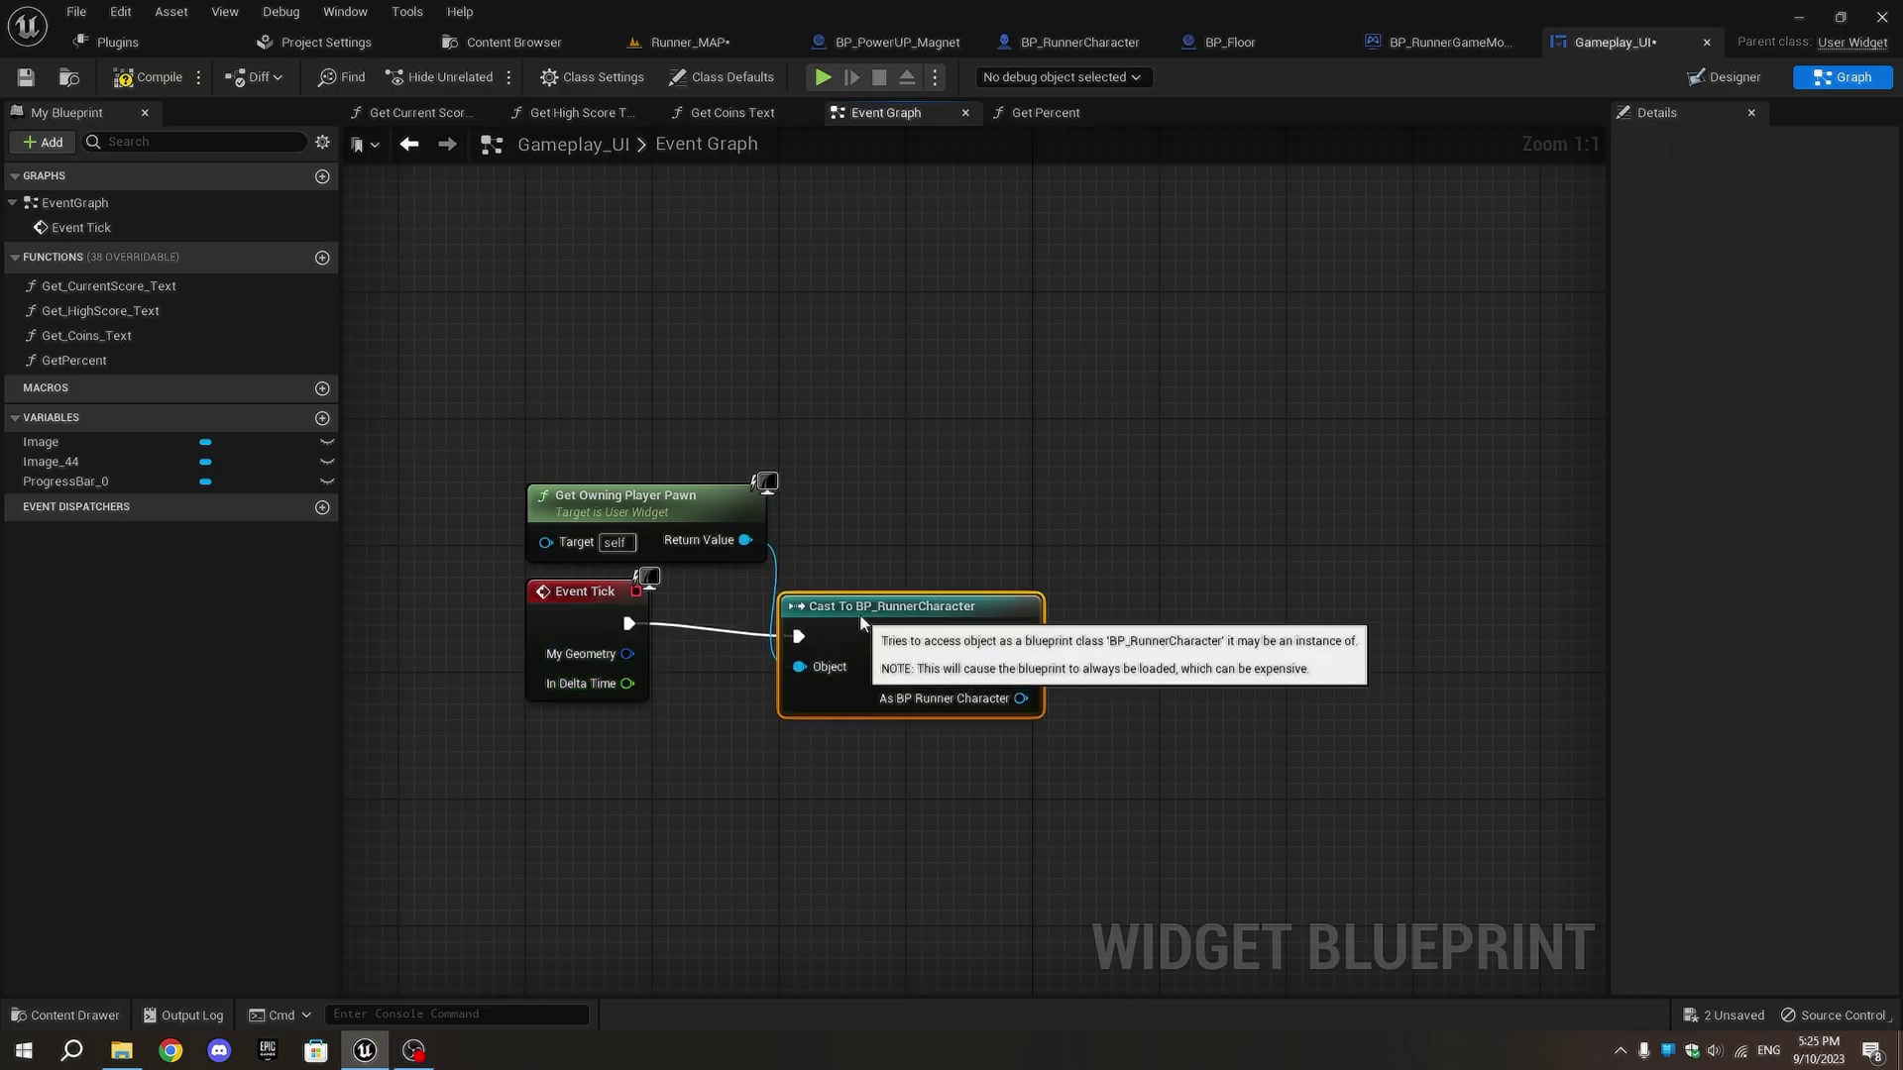
- Read the cast character's Is Magnet Active? and feed it into a Branch node
right_drag(902, 730, 651, 762)
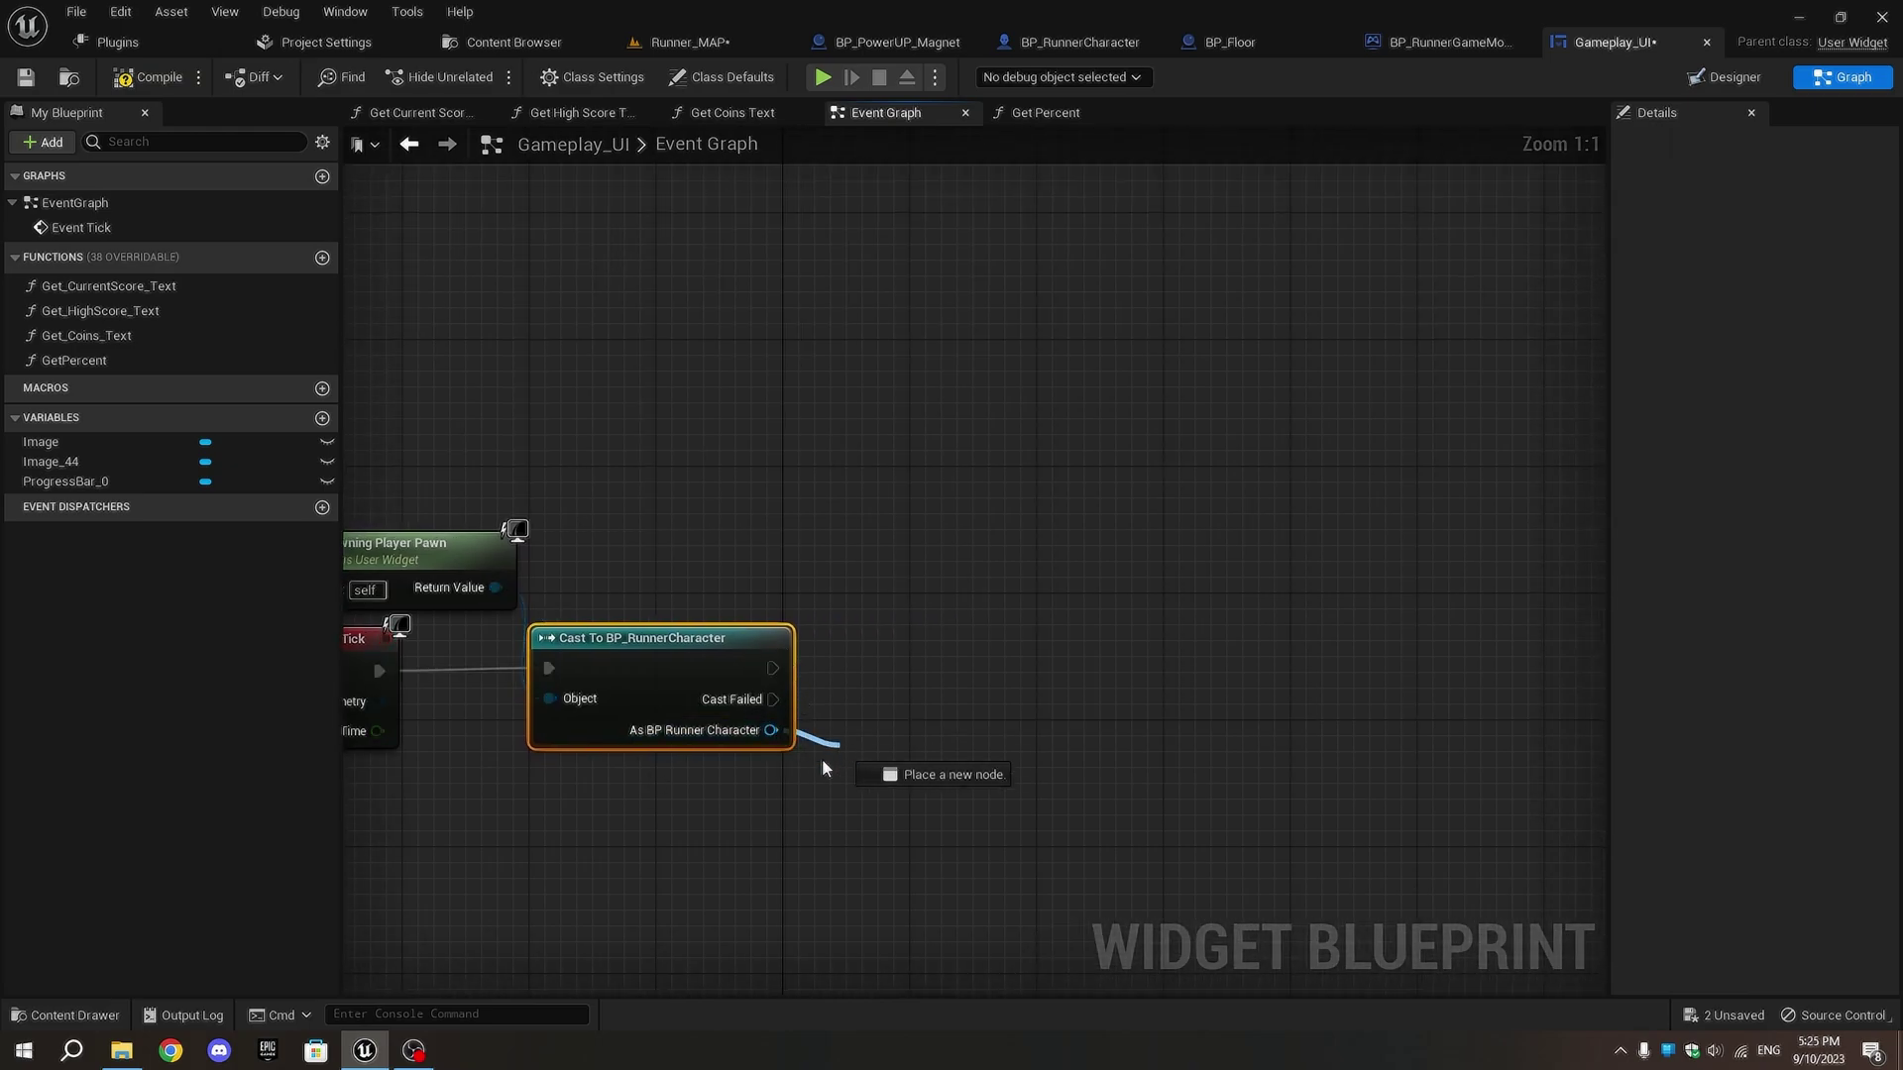
drag(802, 776, 799, 778)
text(reroute)
key(Return)
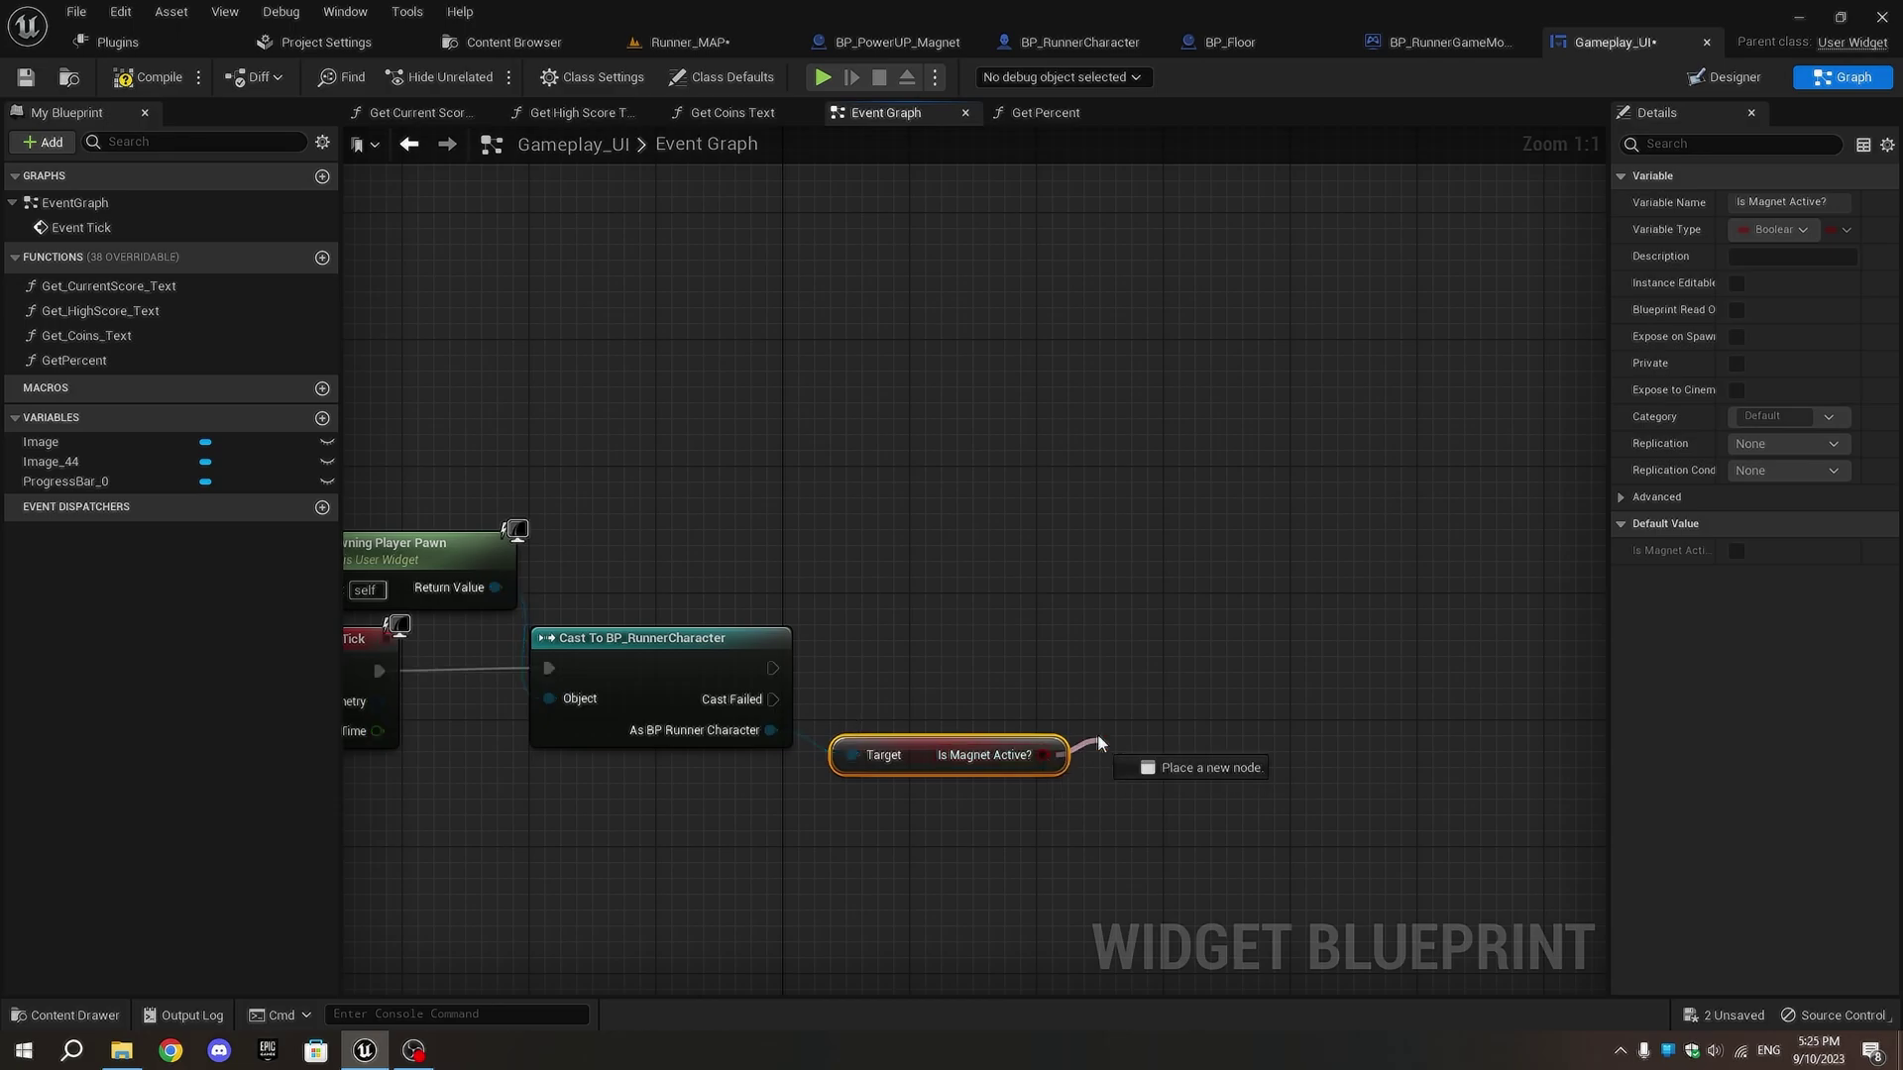
drag(1097, 739, 1093, 709)
text(branch)
click(1202, 406)
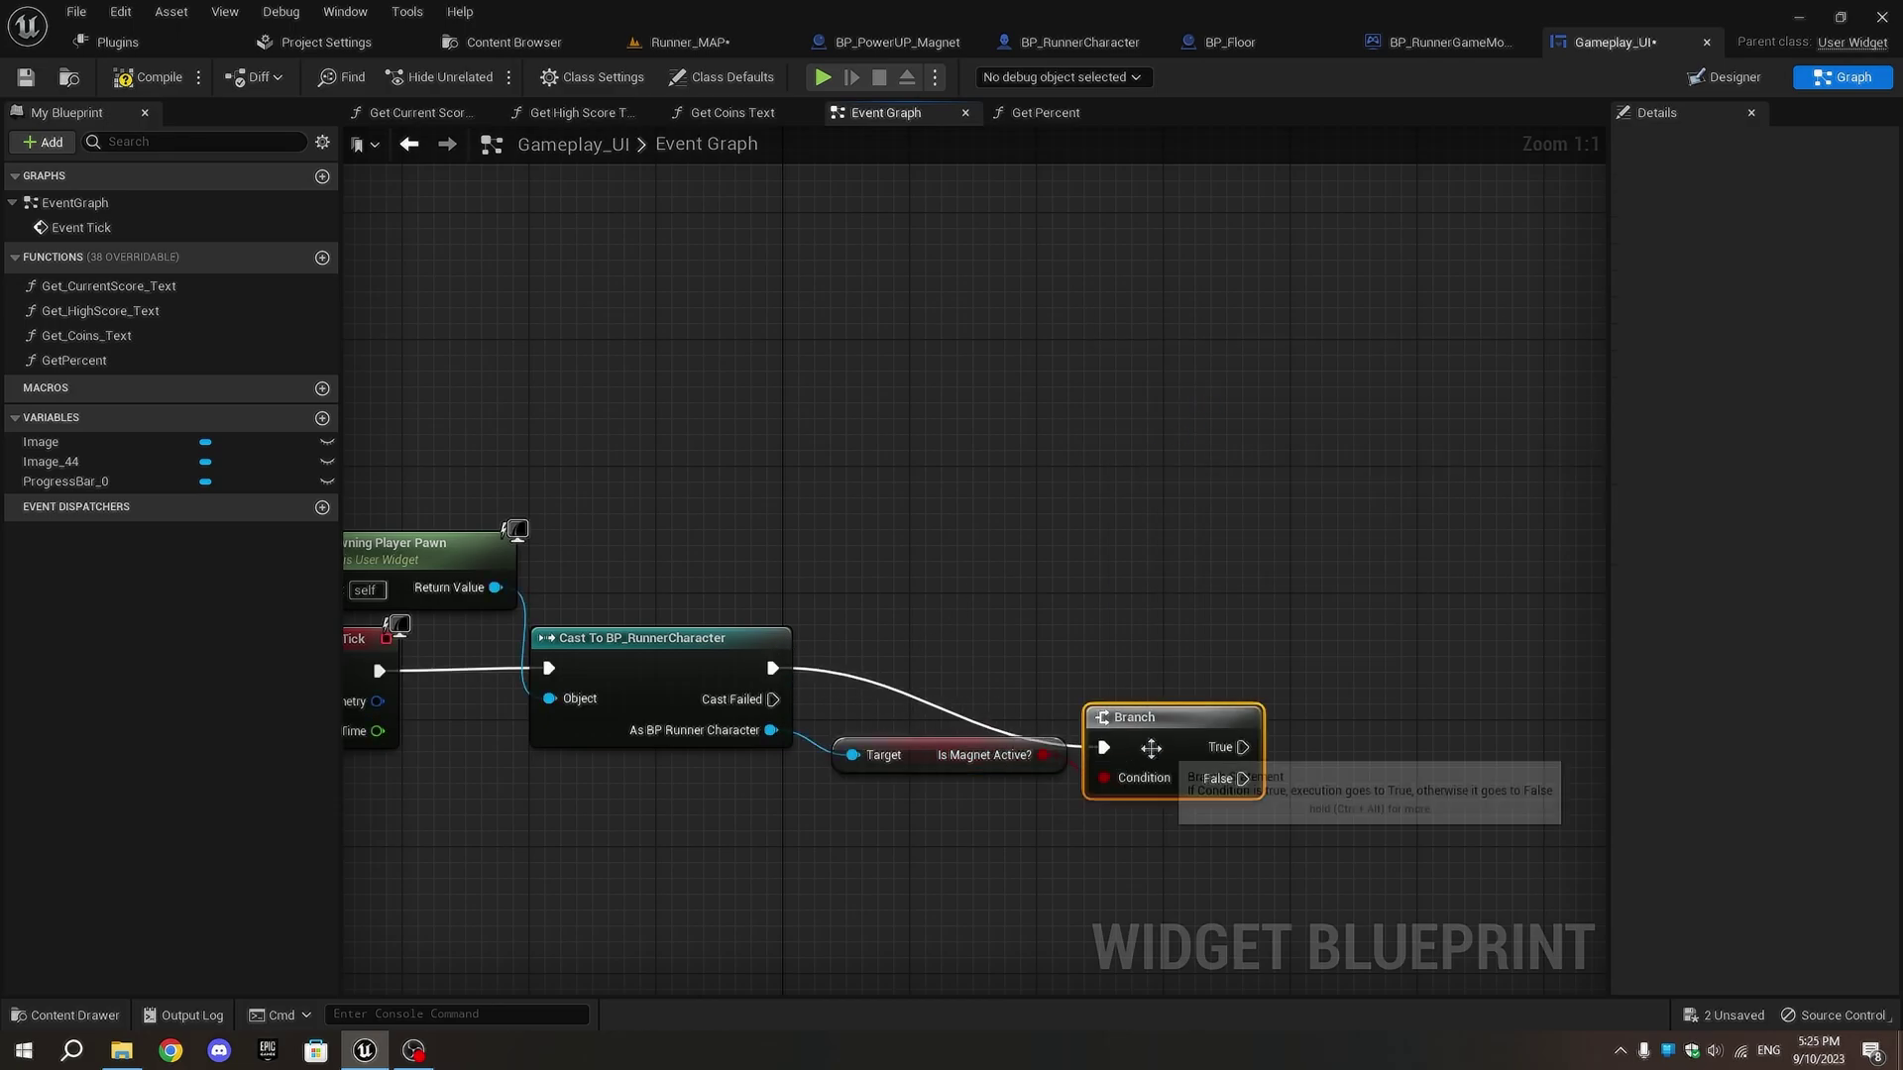
- On Branch True, set Progress Bar 0's visibility to Visible using a ProgressBar_0 getter
drag(1114, 757, 1132, 676)
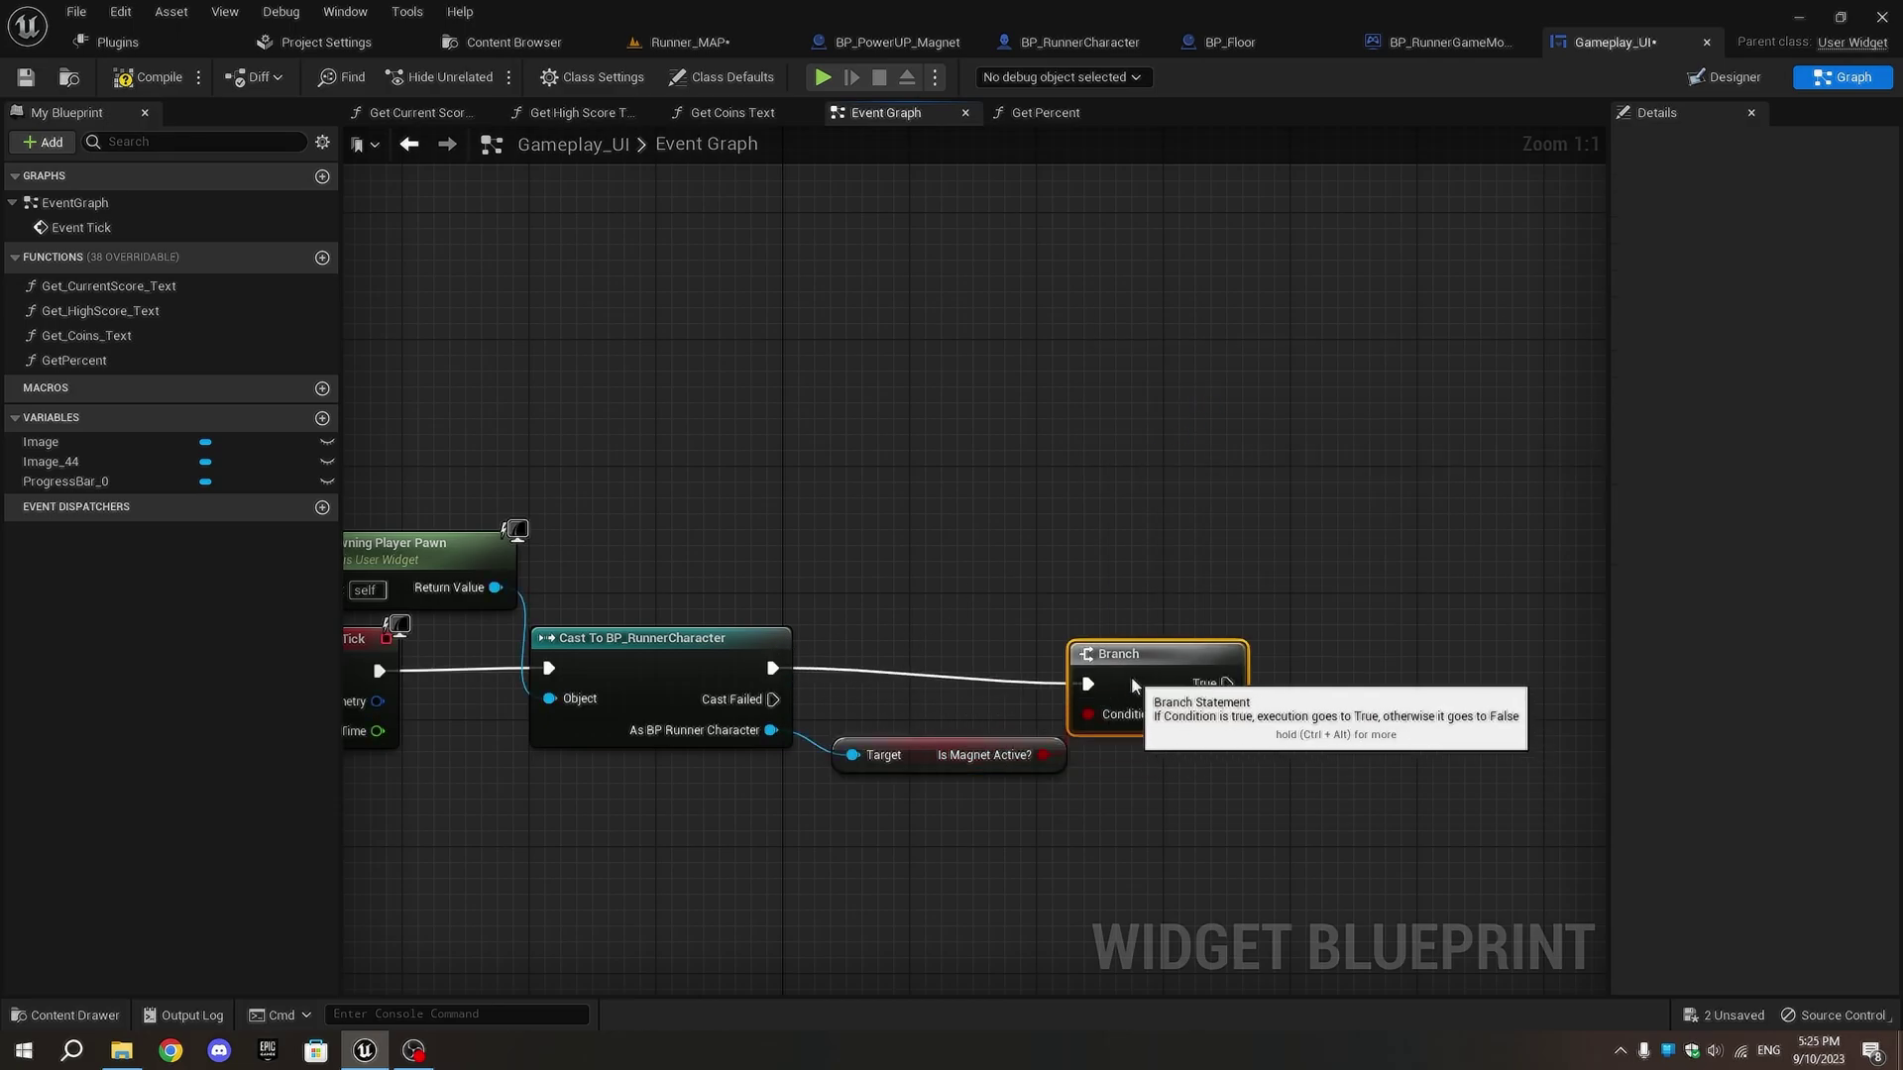
click(1182, 755)
right_drag(1181, 755, 790, 797)
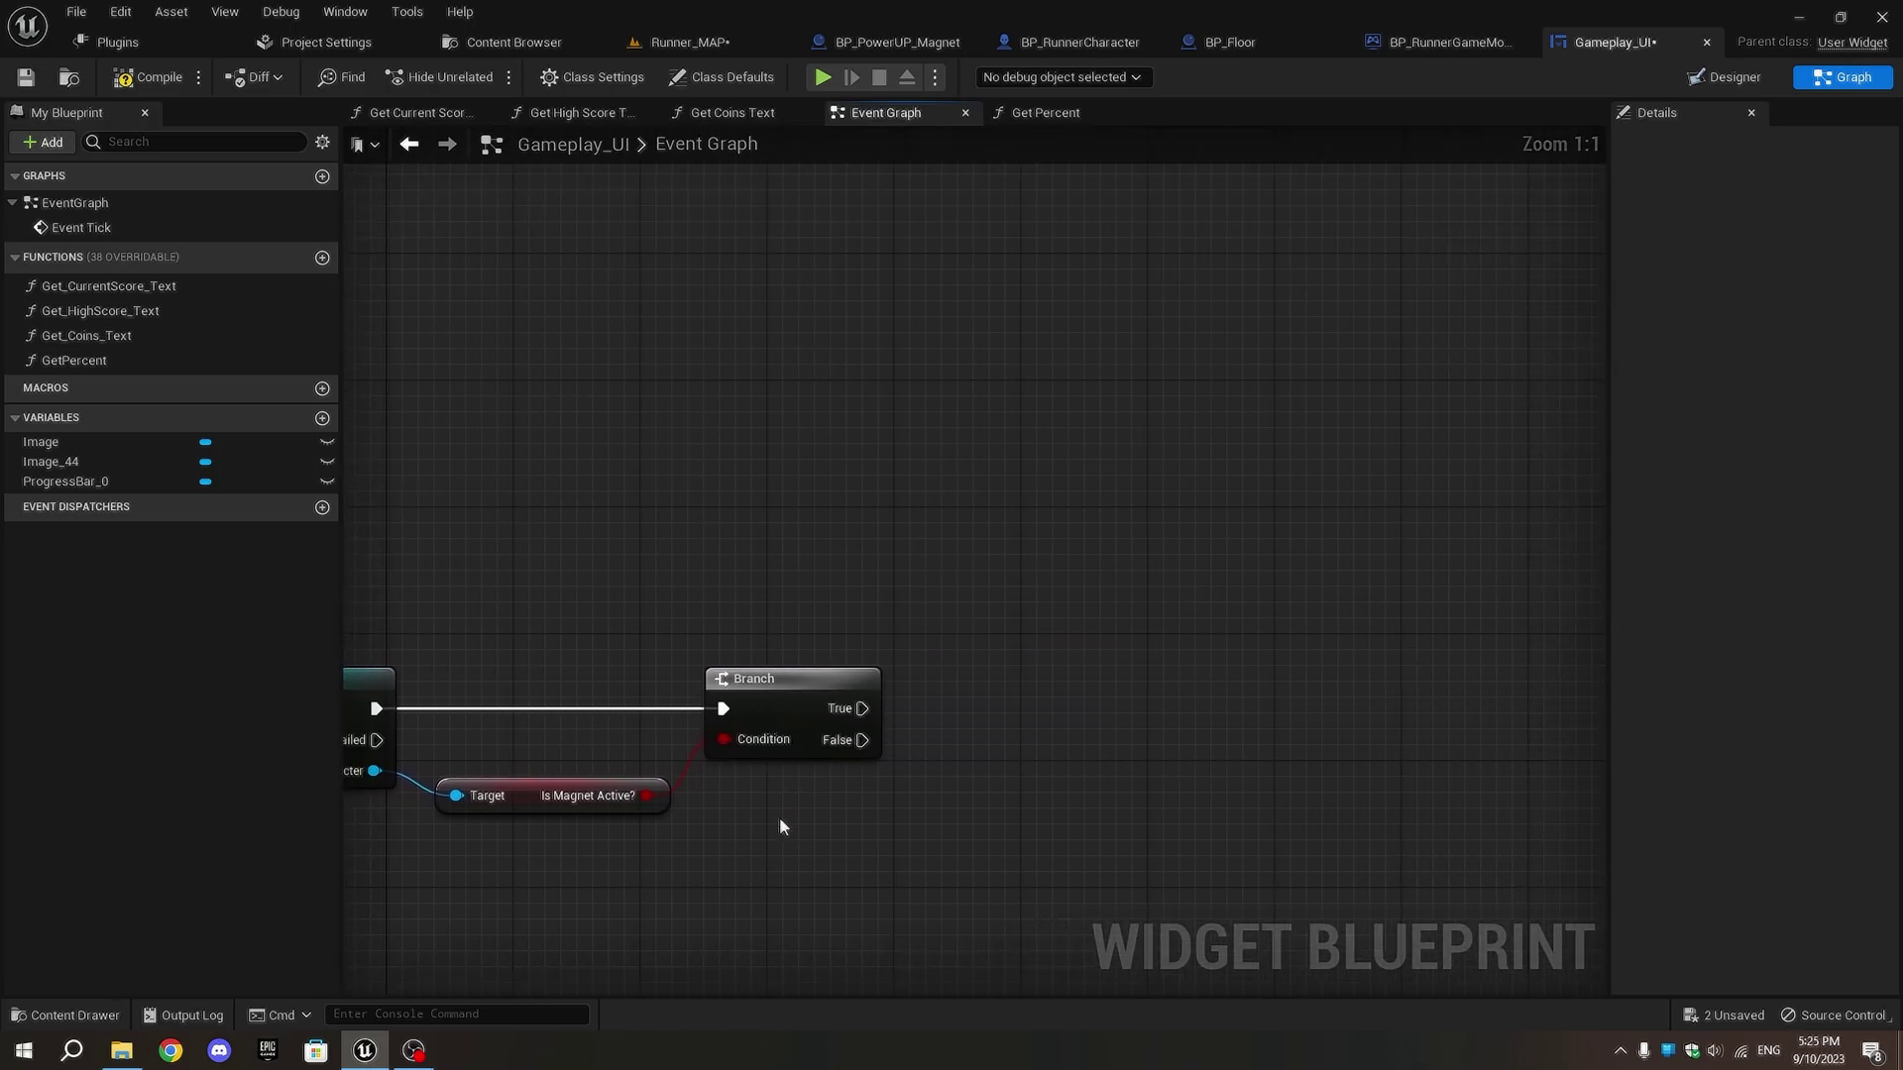
mouse_move(53, 481)
mouse_down()
mouse_move(785, 833)
mouse_move(927, 771)
mouse_up()
click(795, 838)
text(set visi)
key(Return)
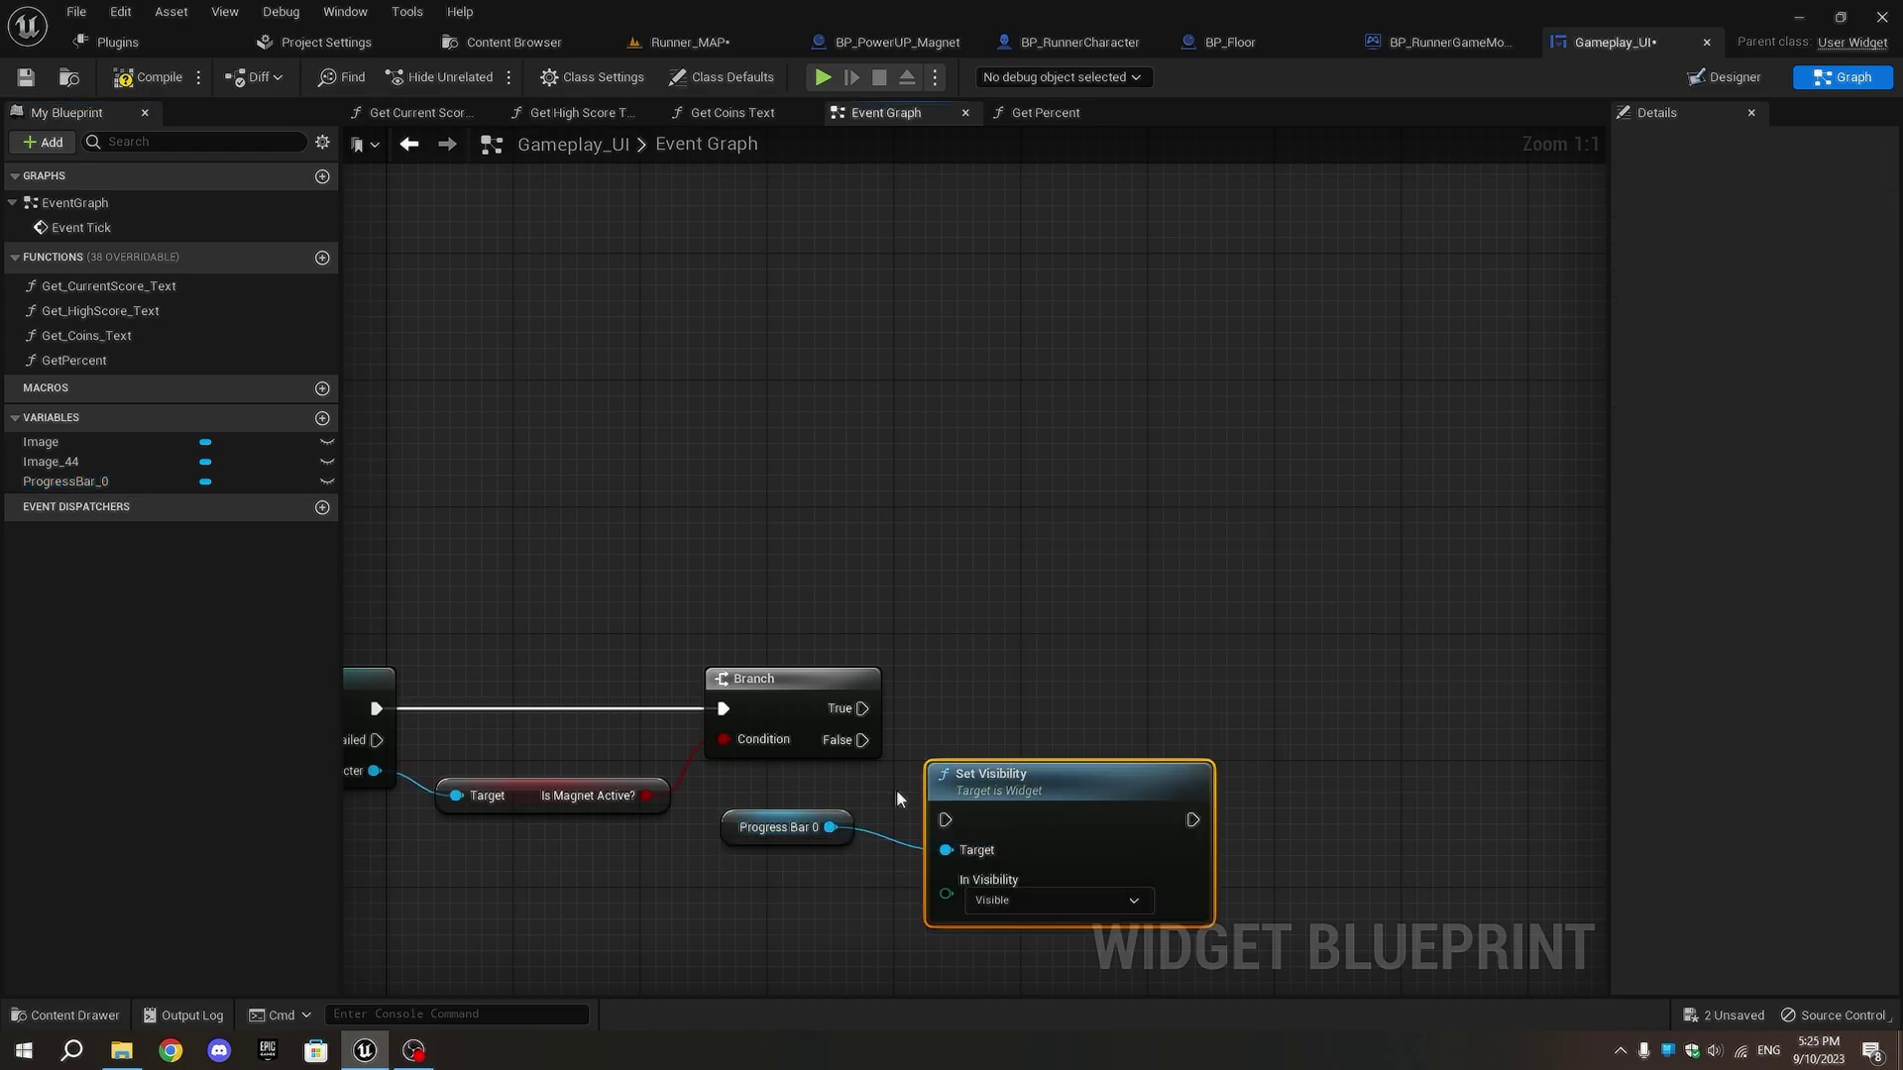
drag(944, 801, 862, 710)
mouse_move(1110, 795)
mouse_down()
mouse_move(1224, 670)
mouse_move(1254, 685)
mouse_up()
- Duplicate Set Visibility as Hidden for Branch False, targeting Progress Bar 0
key(ctrl+c)
key(ctrl+v)
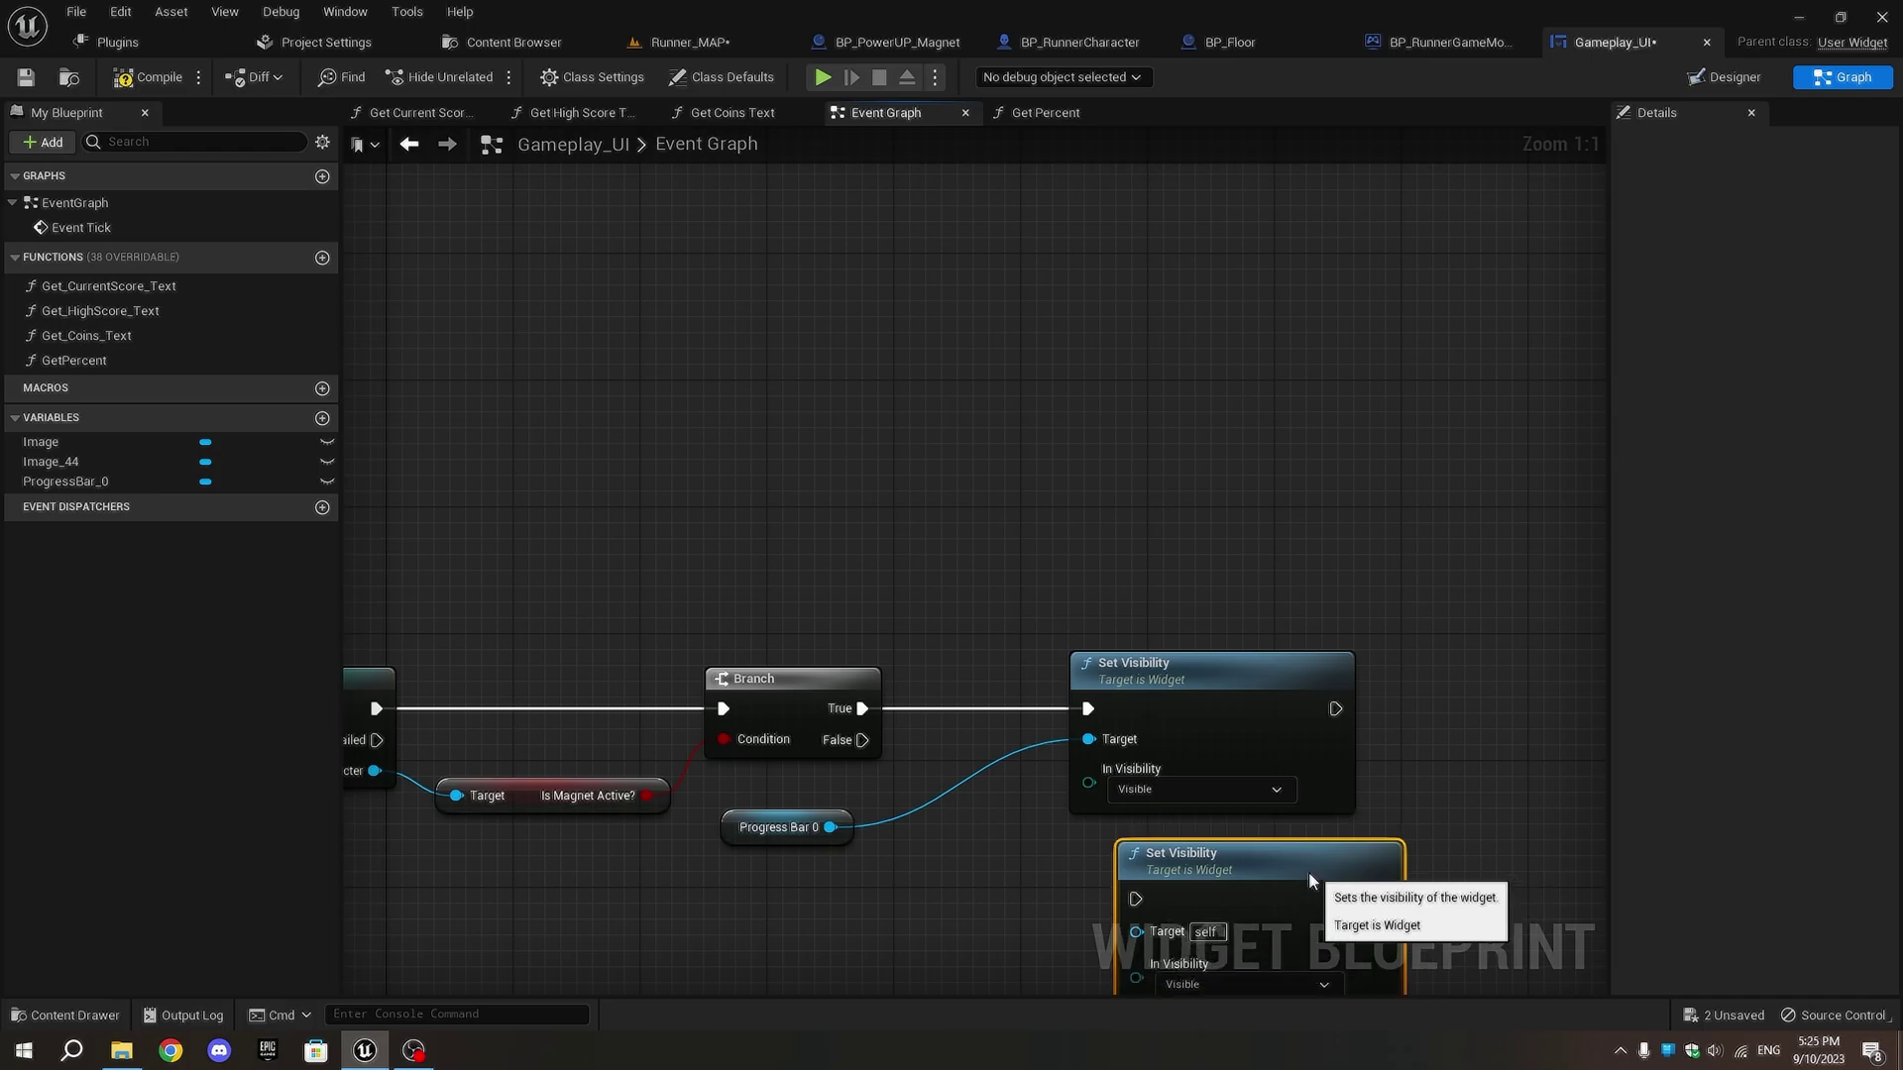
drag(1343, 773, 1268, 848)
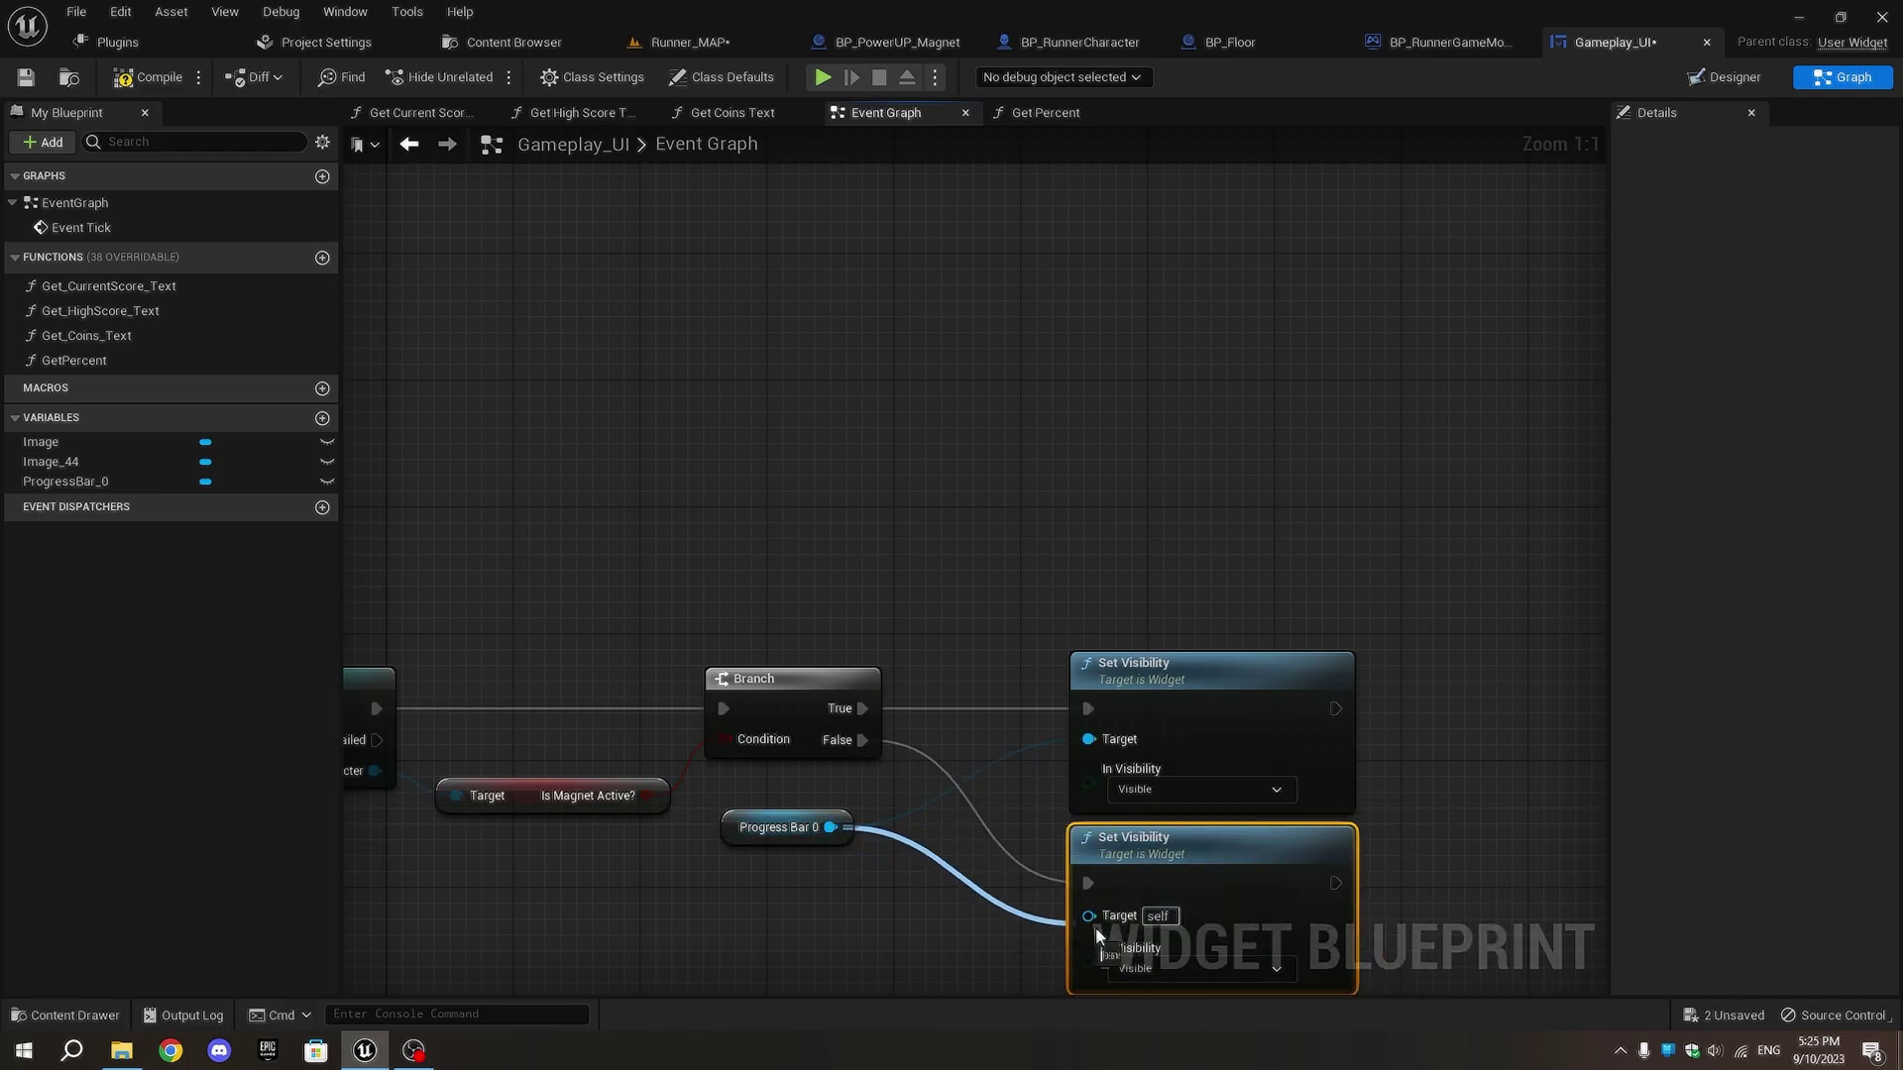
drag(1089, 917, 1089, 918)
right_drag(1250, 979, 1060, 683)
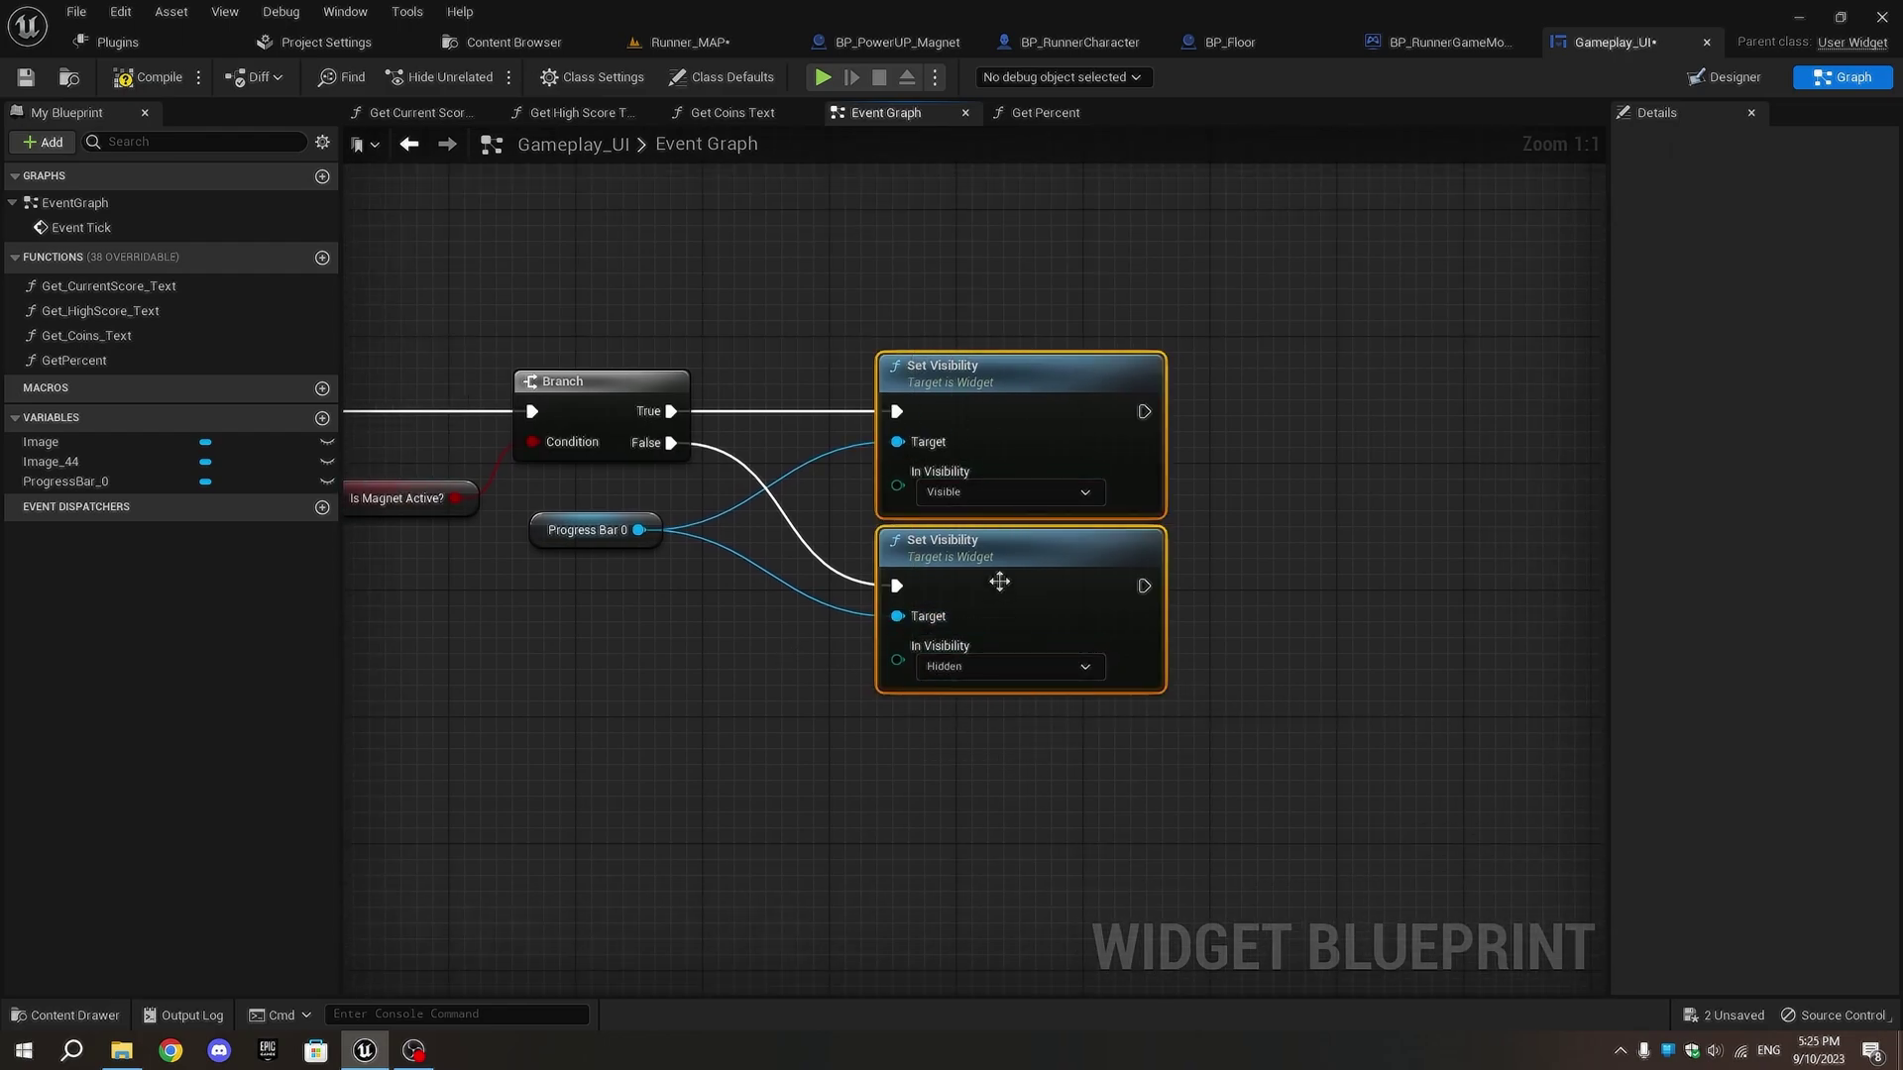
drag(997, 577, 992, 512)
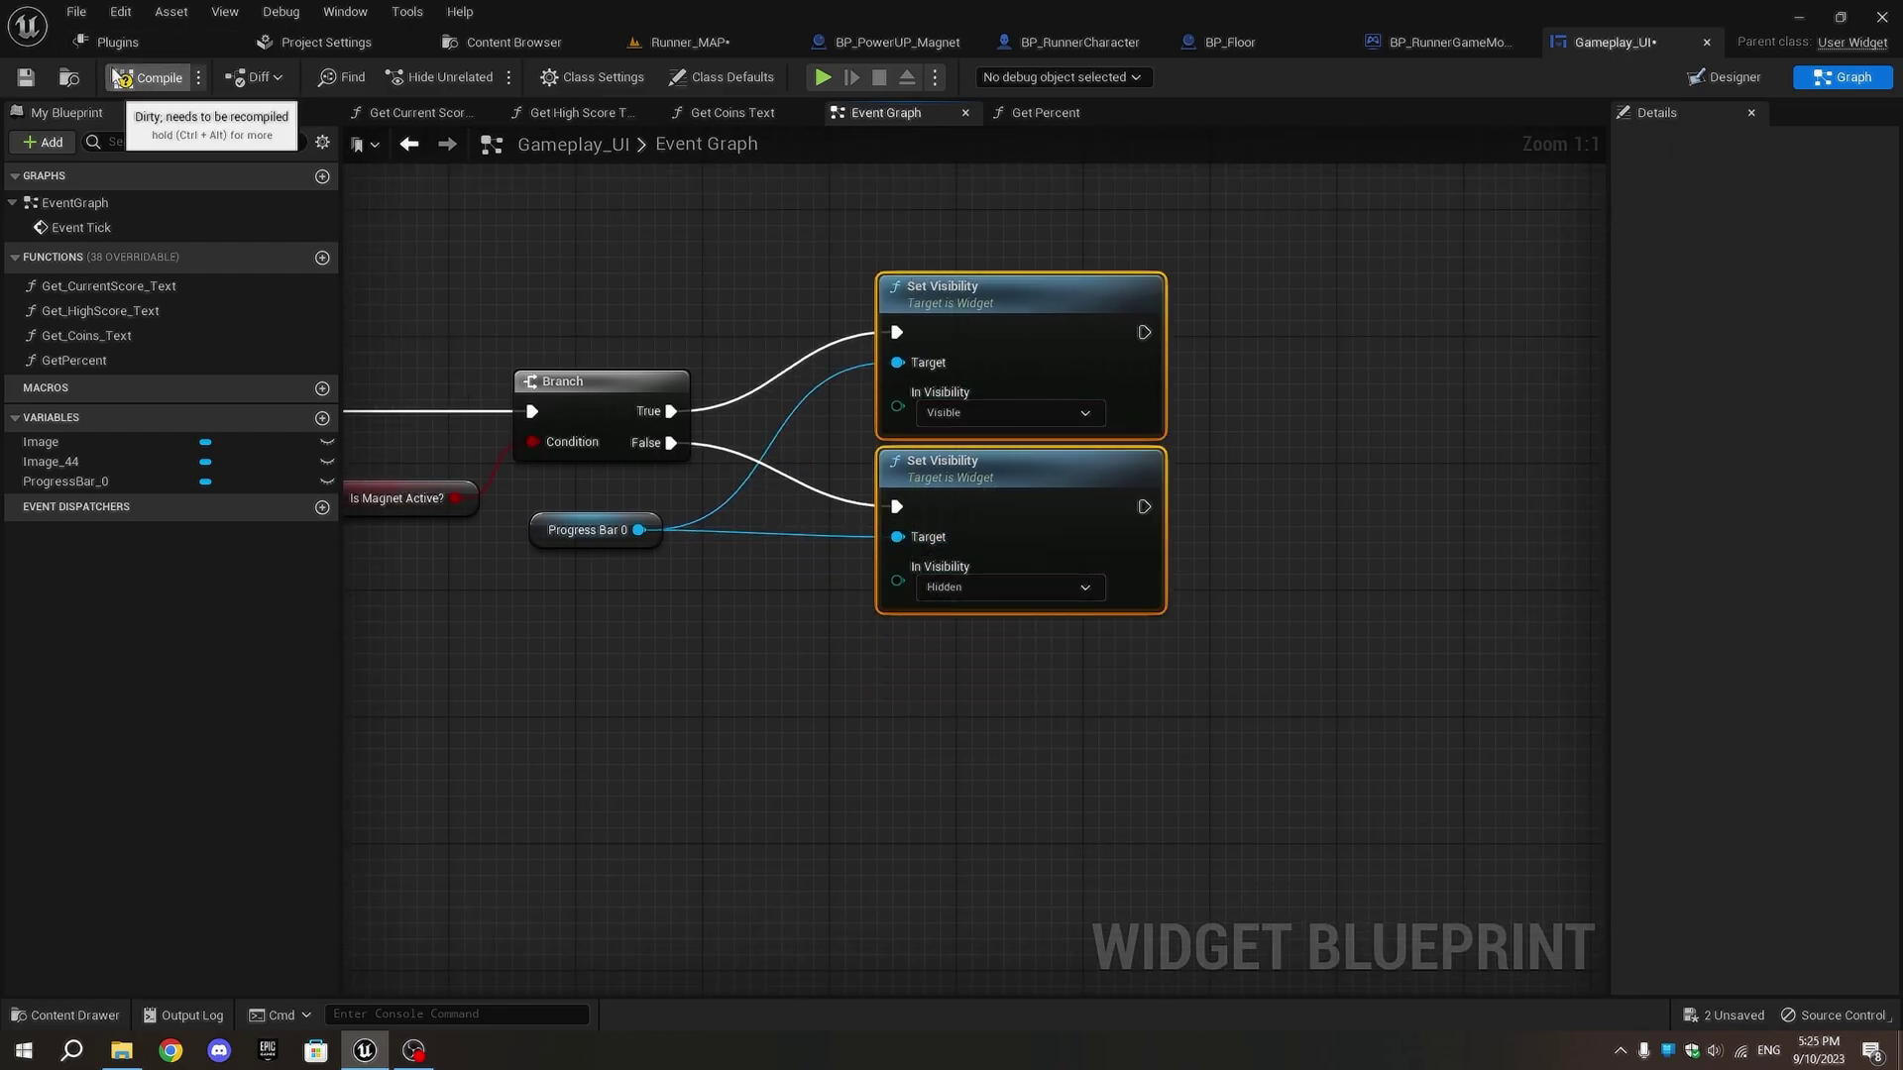
- Play Runner_MAP, switching lanes to grab the magnet and watch the orange bar drain, then stop
click(691, 46)
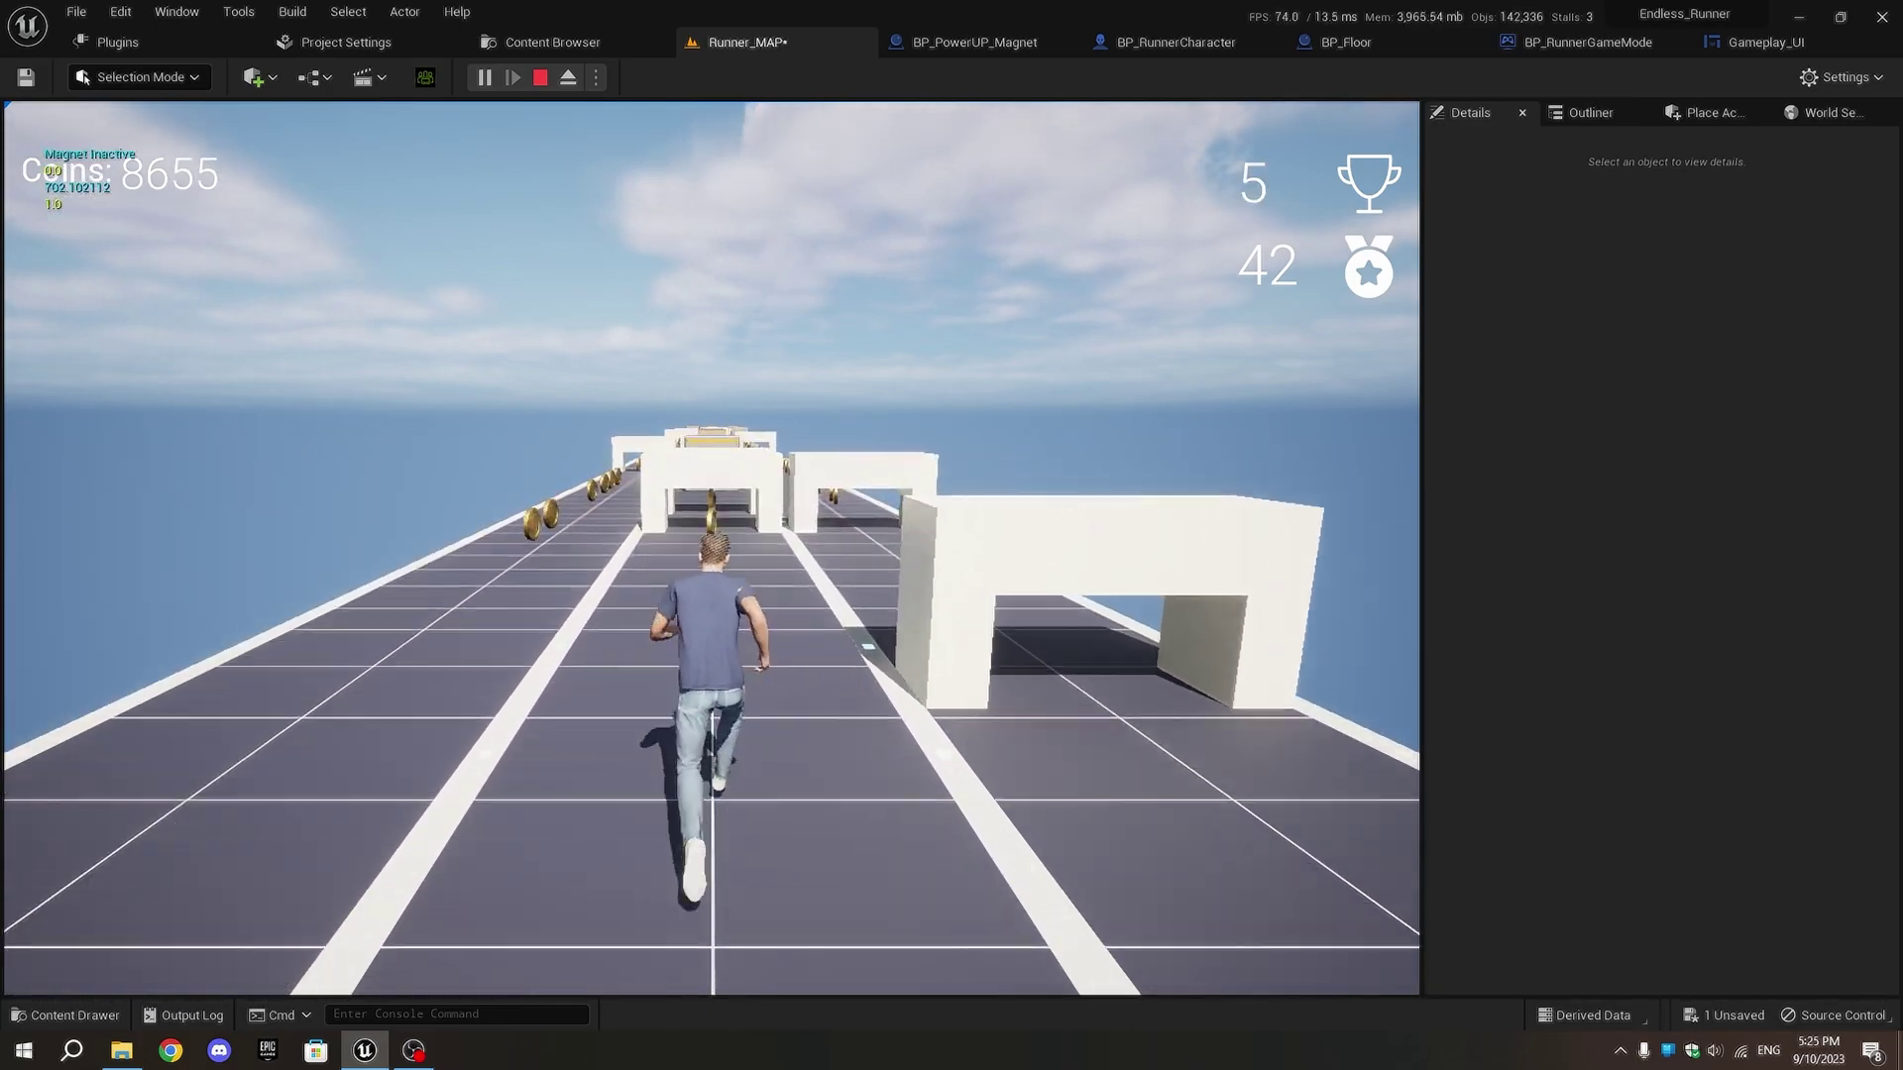
key(Left)
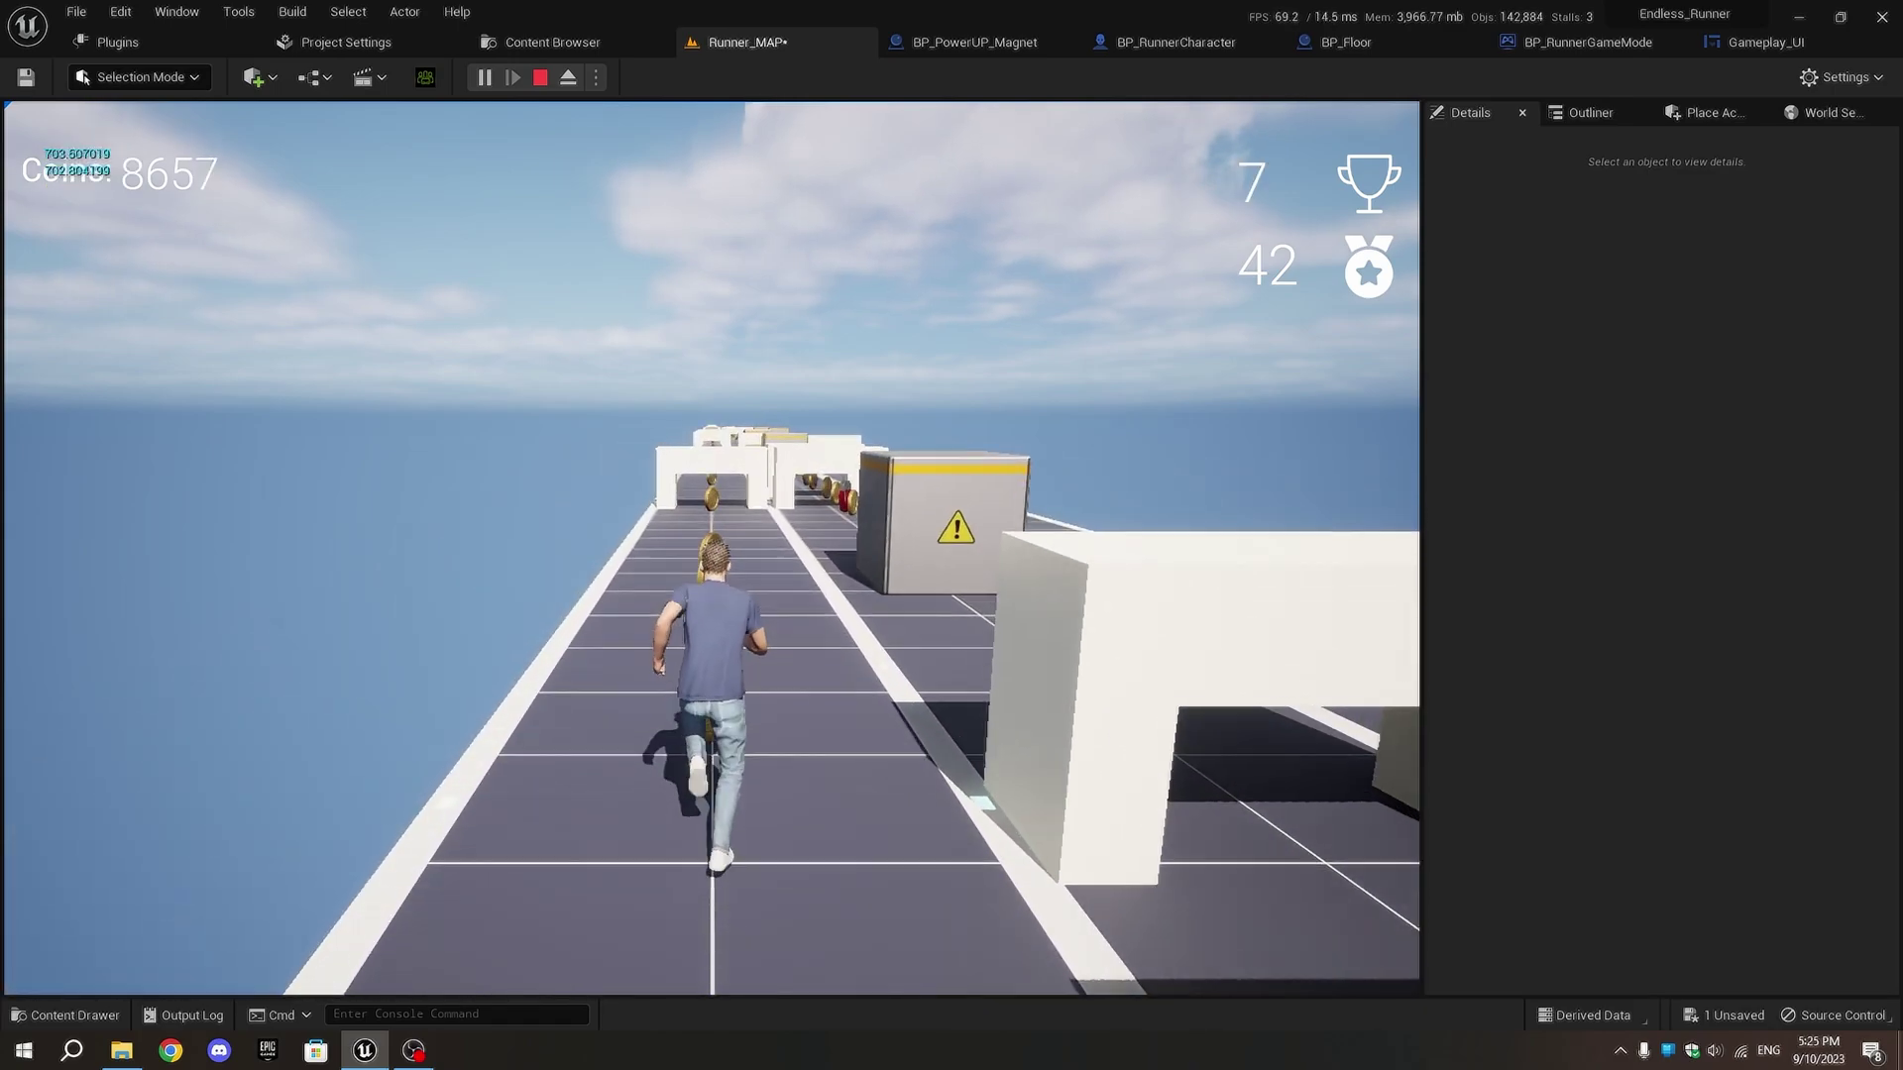
key(Right)
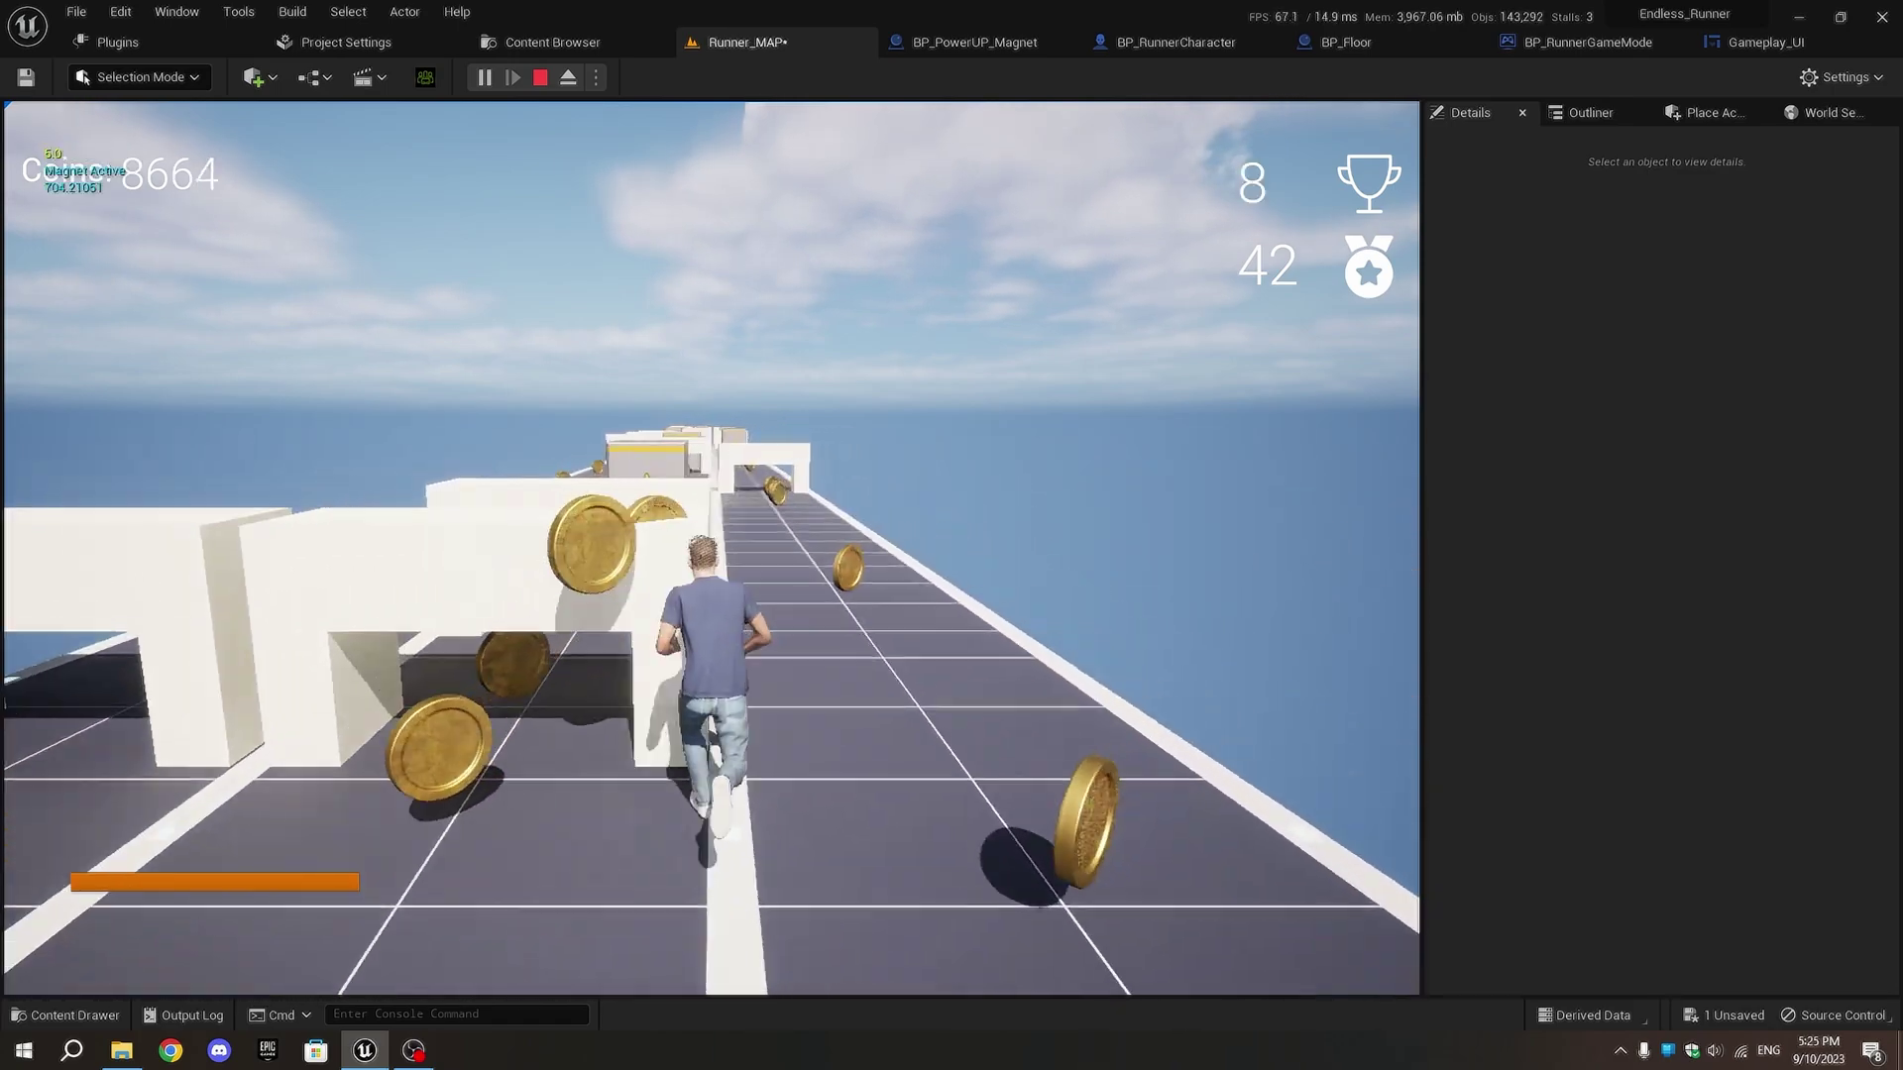
key(Right)
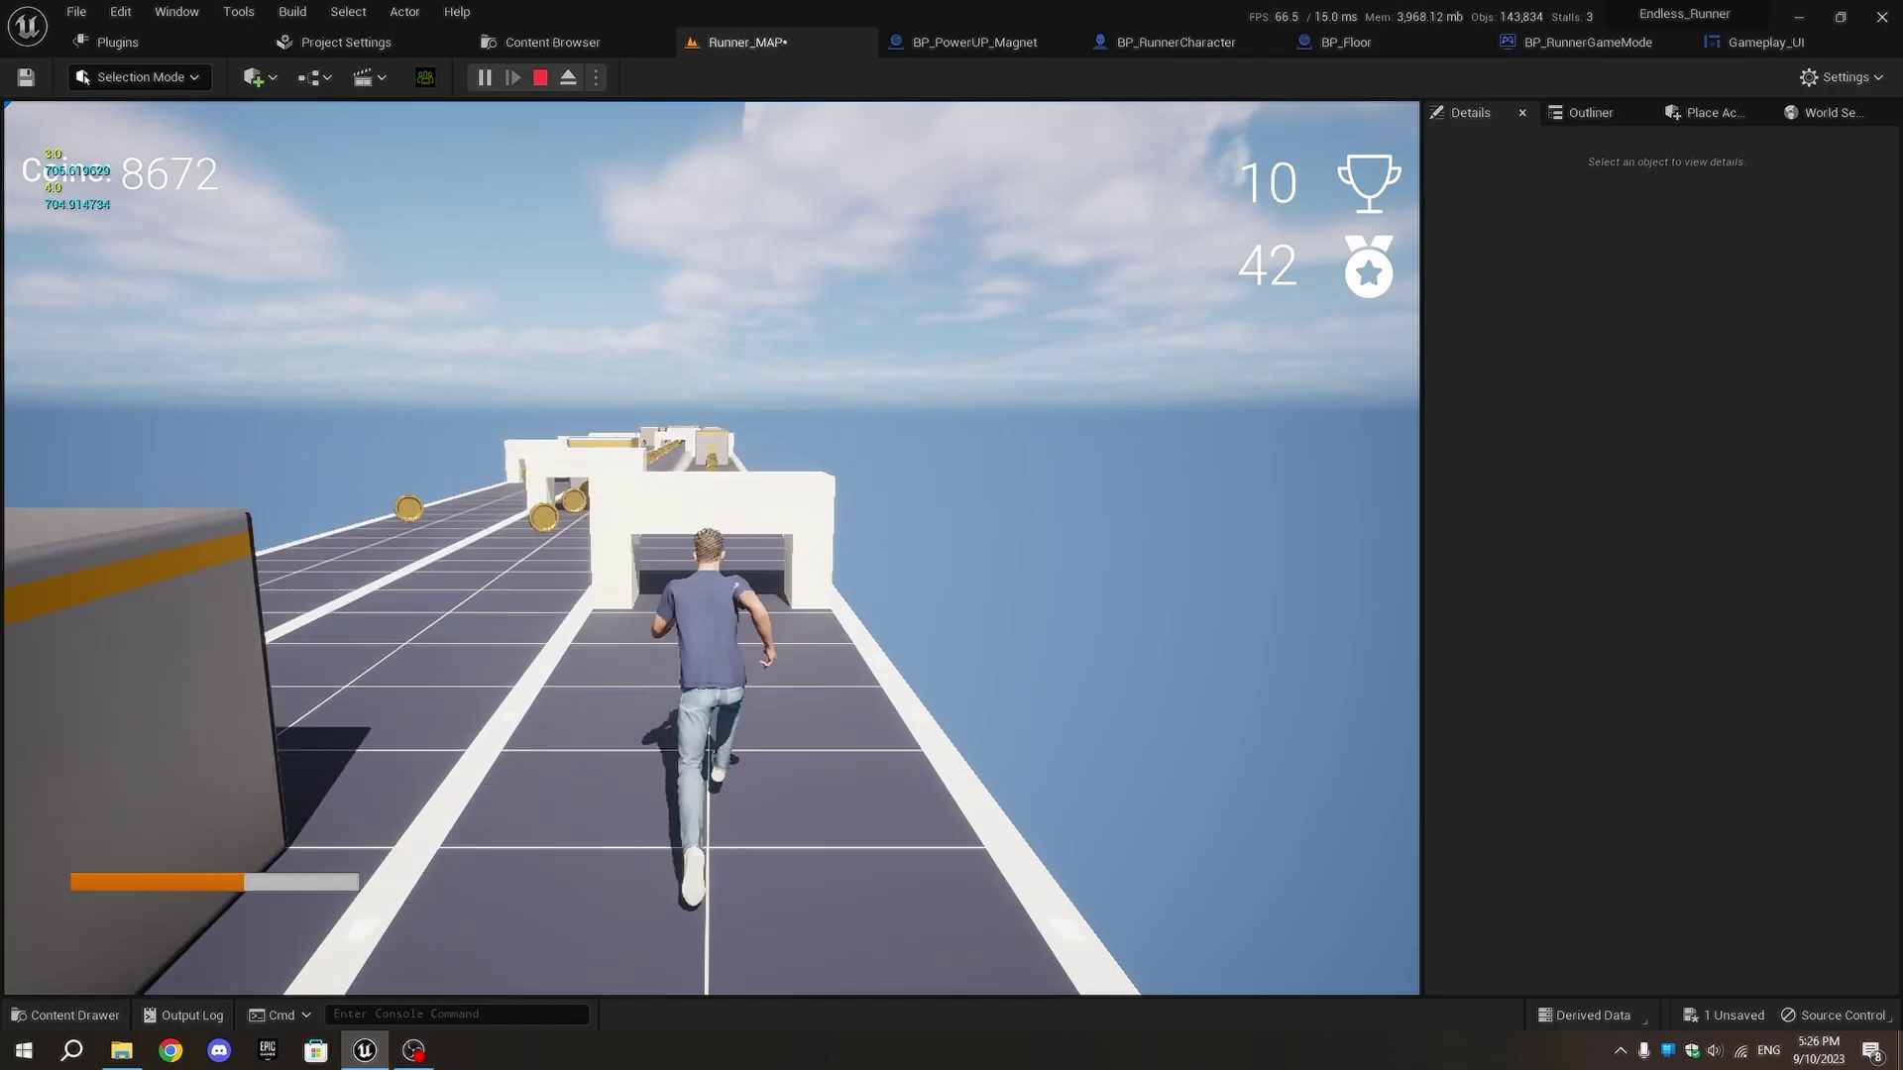
key(Left)
key(Right)
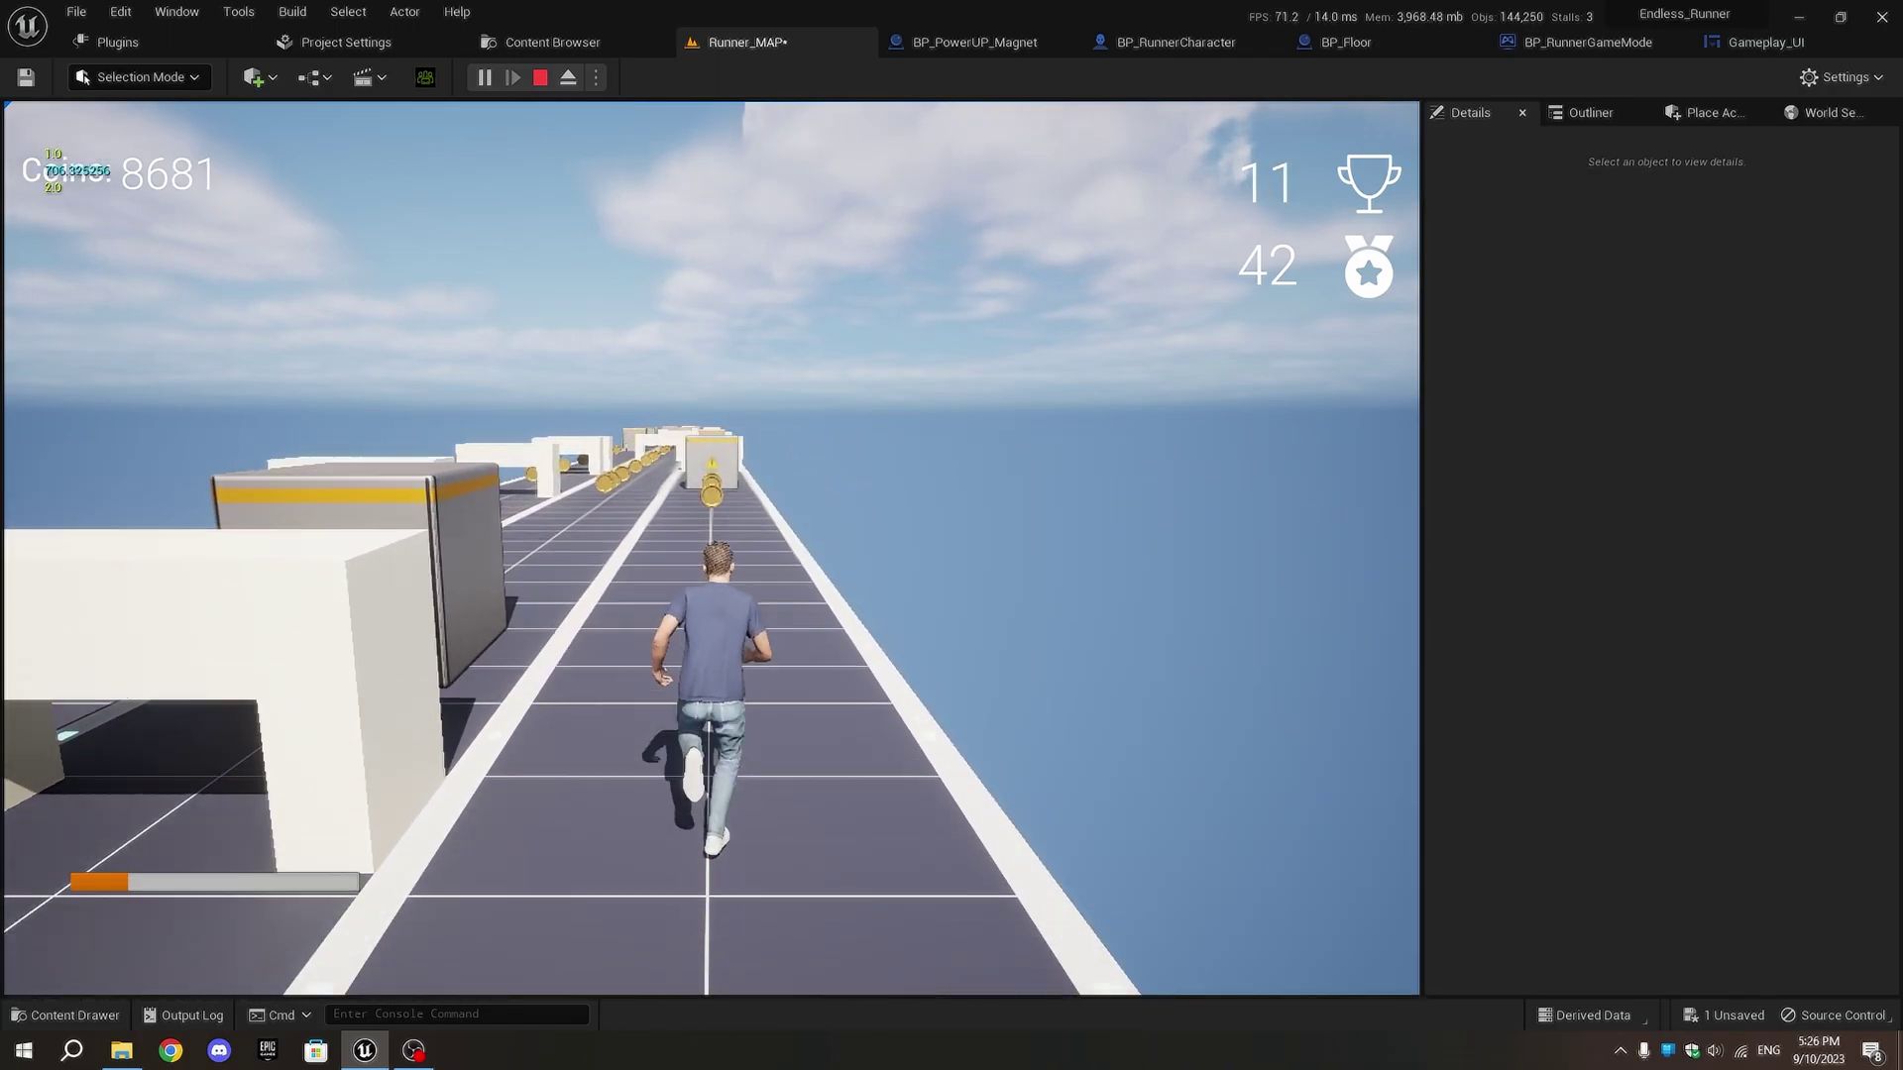
key(Left)
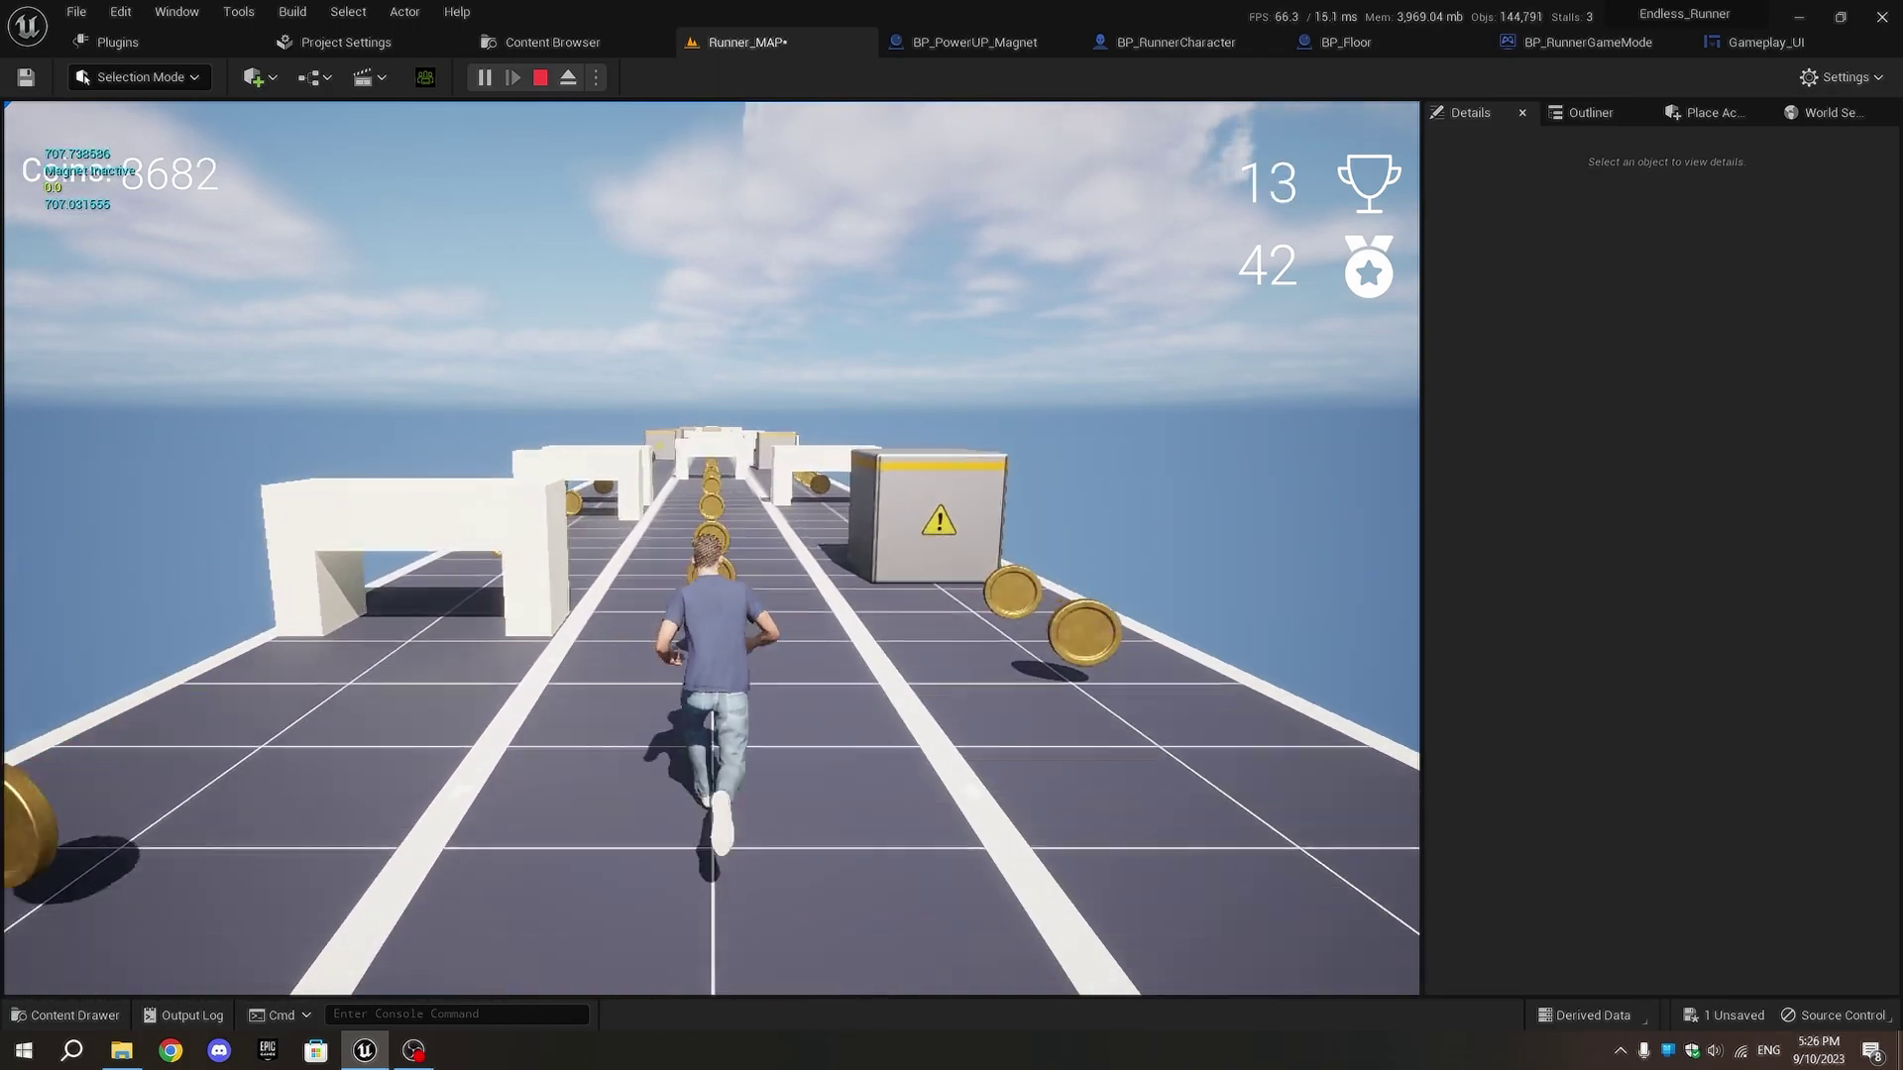
key(Left)
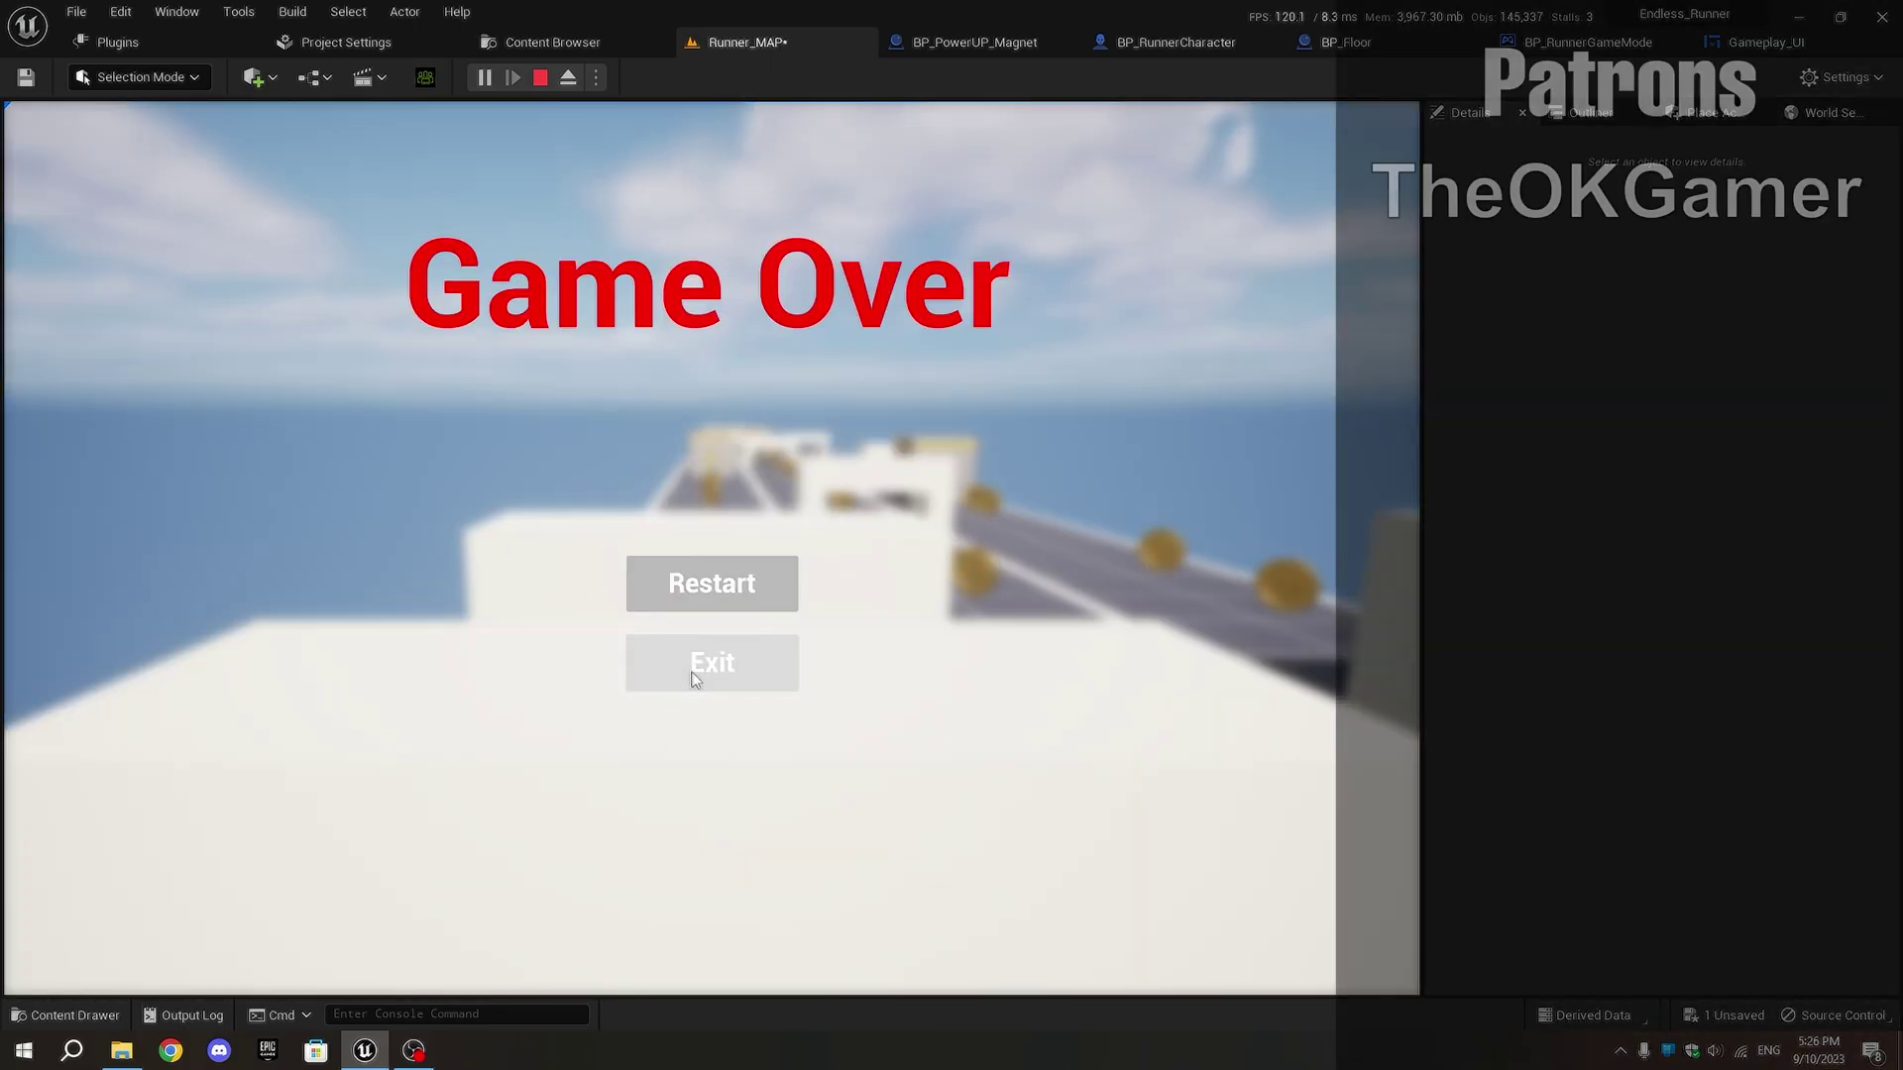
click(693, 677)
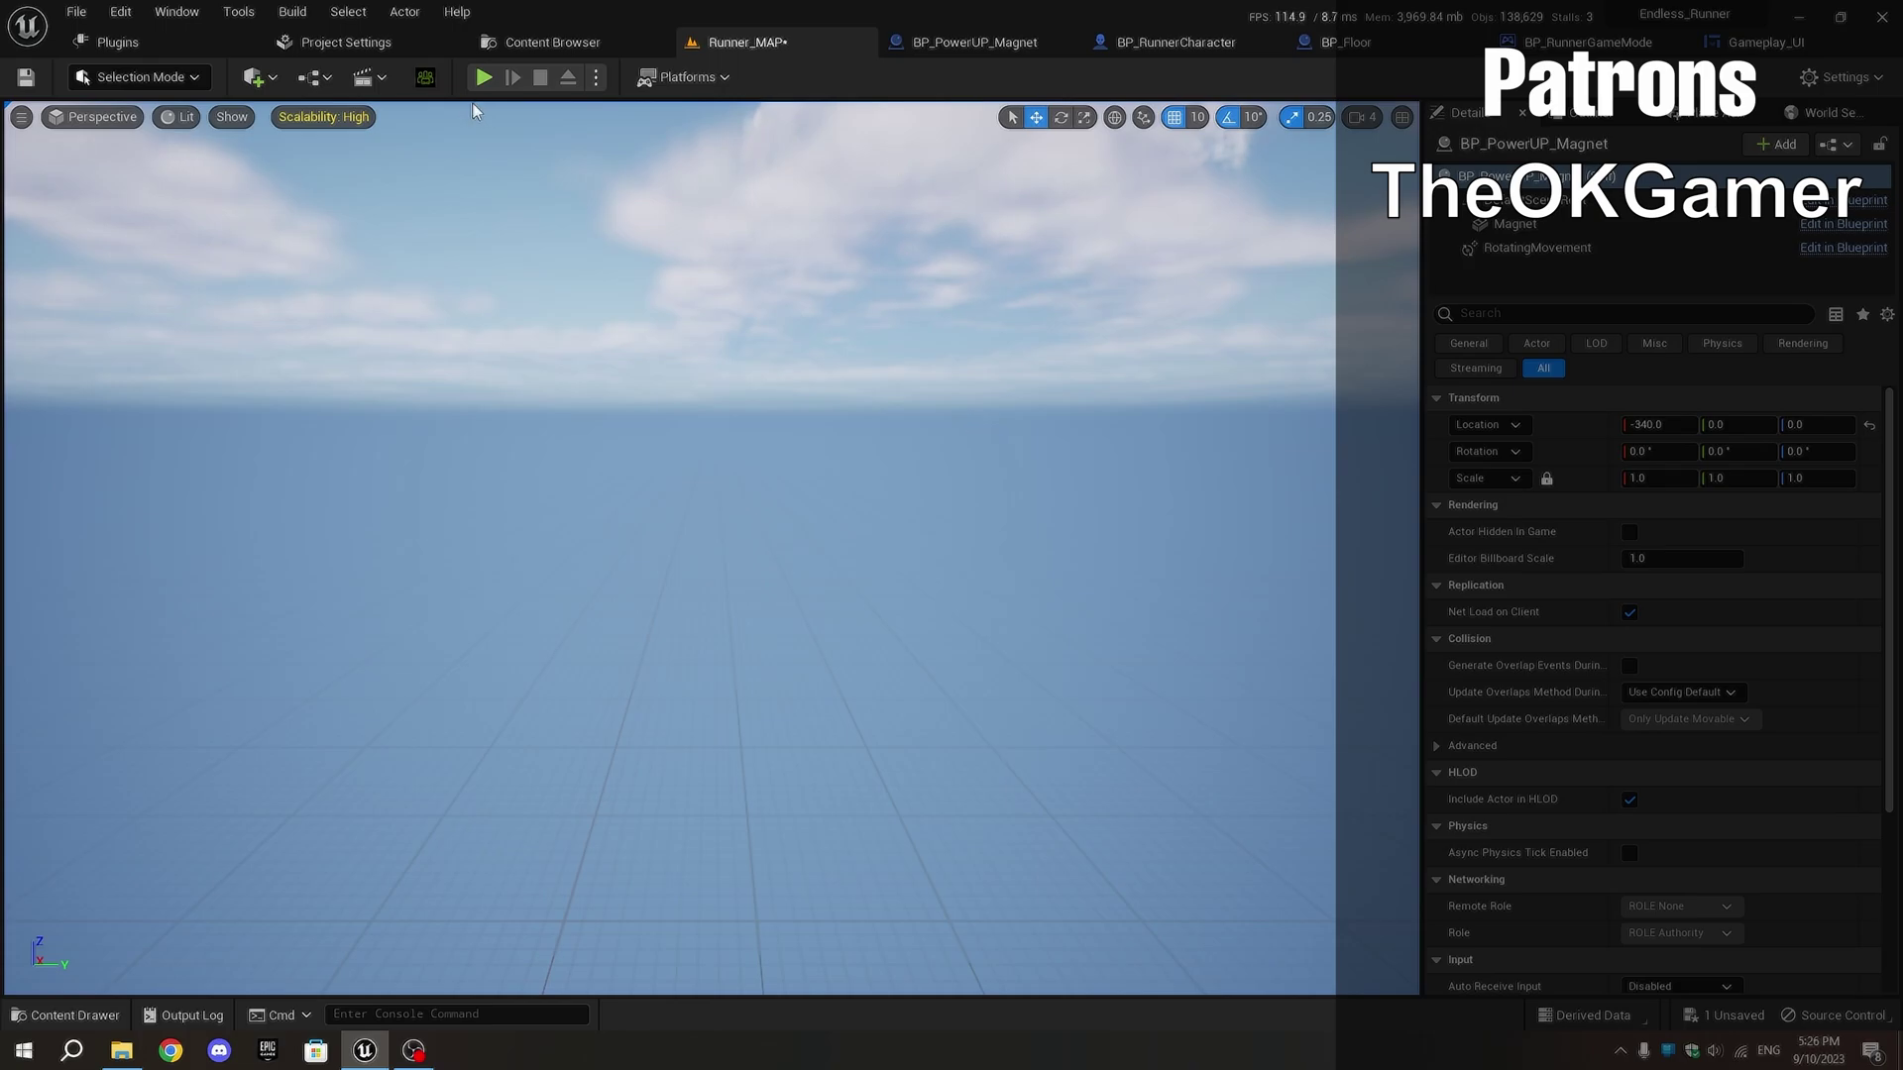